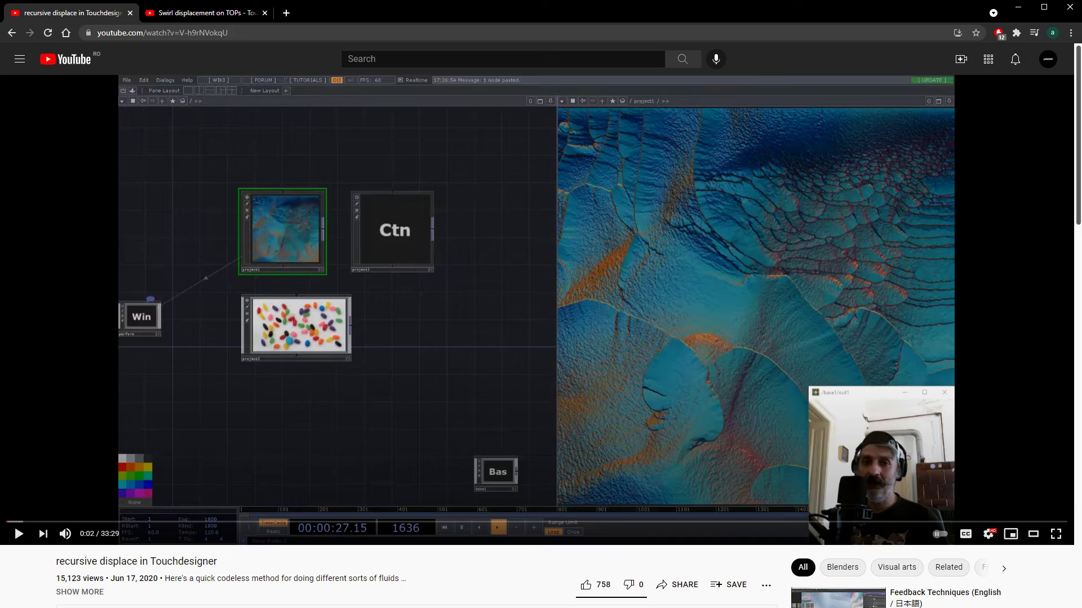
{"action": "key", "text": "f"}
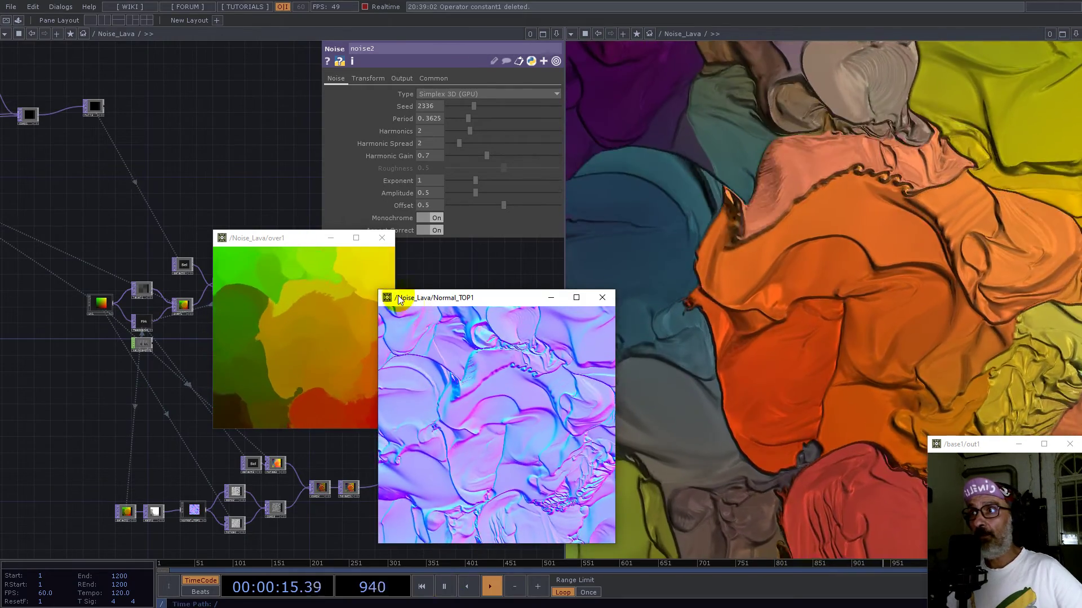
Close the floating over1 and Normal_TOP1 viewers and the output display pane so the network fills the workspace.
{"action": "left_click", "coordinate": [383, 239]}
{"action": "left_click", "coordinate": [601, 297]}
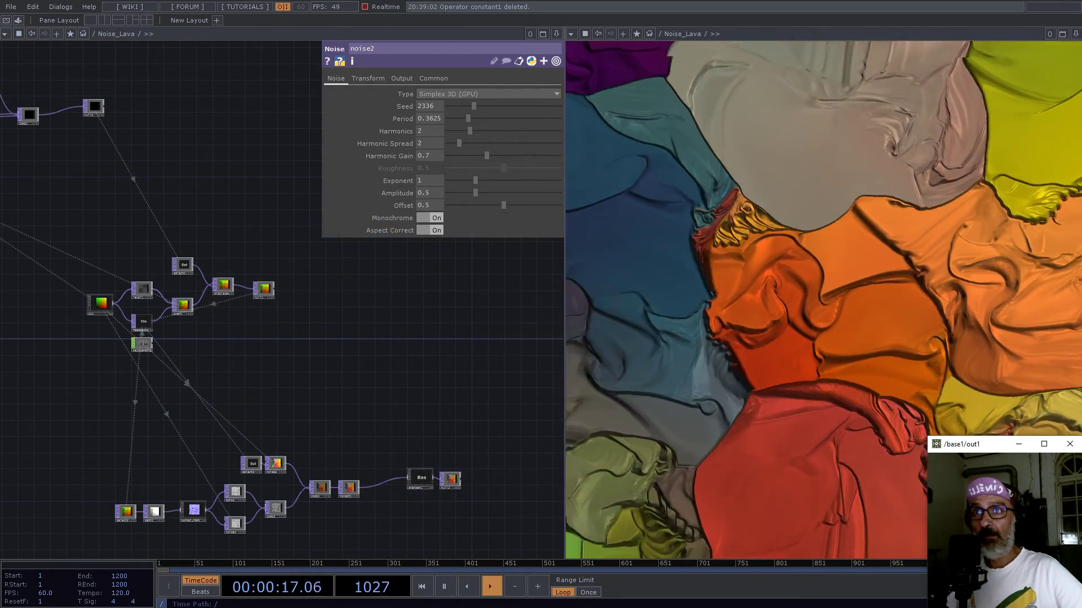
{"action": "left_click", "coordinate": [1073, 35]}
{"action": "left_click", "coordinate": [989, 108]}
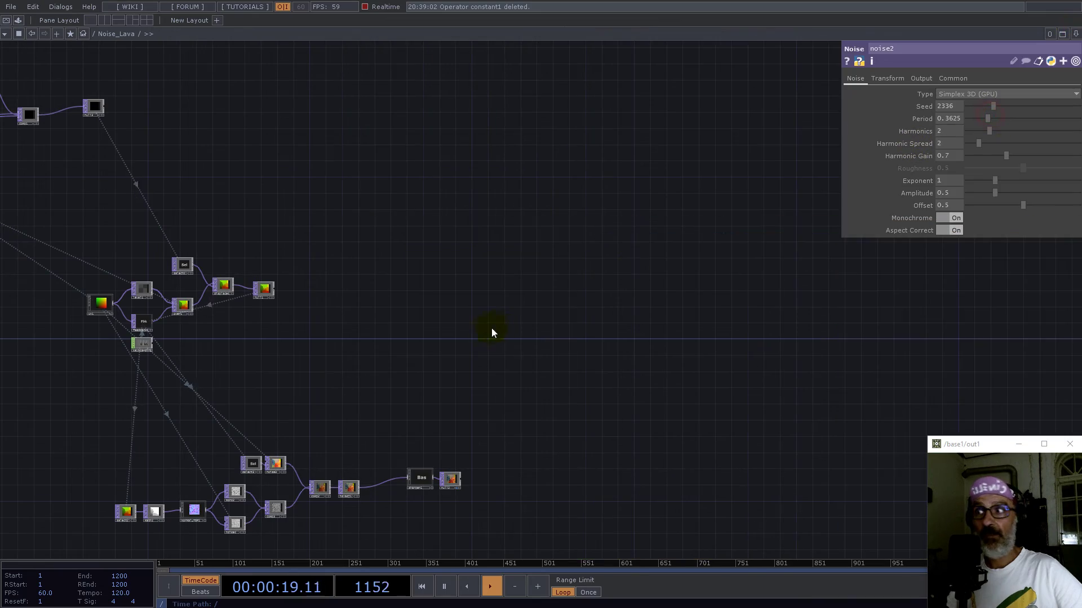
Leave the Noise_Lava network, enter project1 and delete all the operators inside it.
{"action": "scroll", "coordinate": [498, 326], "scroll_direction": "down", "scroll_amount": 5}
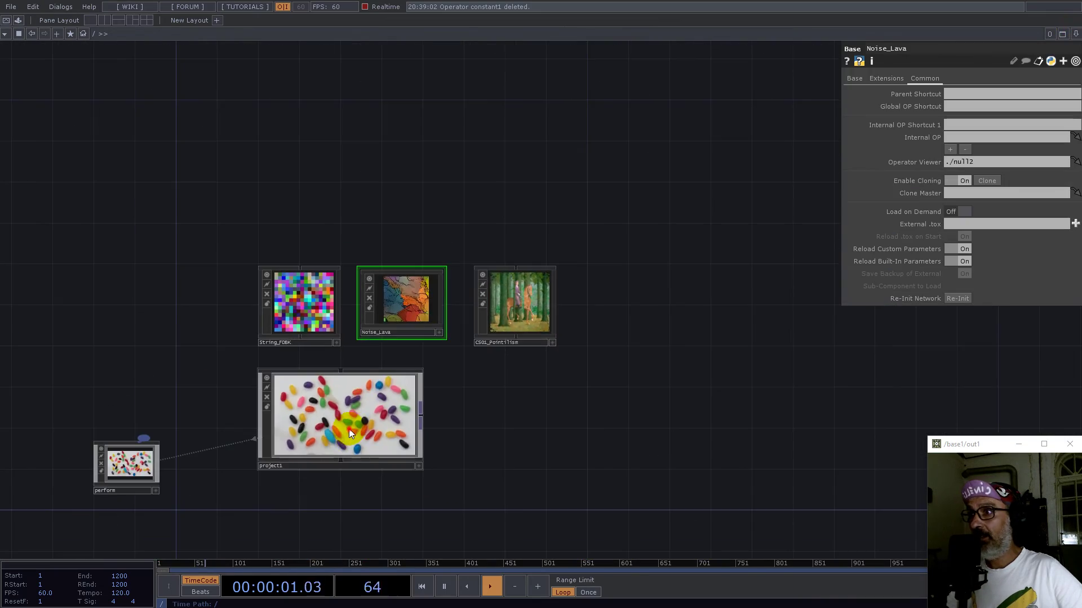
{"action": "left_click_drag", "start_coordinate": [360, 371], "coordinate": [544, 395]}
{"action": "right_click_drag", "start_coordinate": [883, 447], "coordinate": [184, 140]}
{"action": "key", "text": "Delete"}
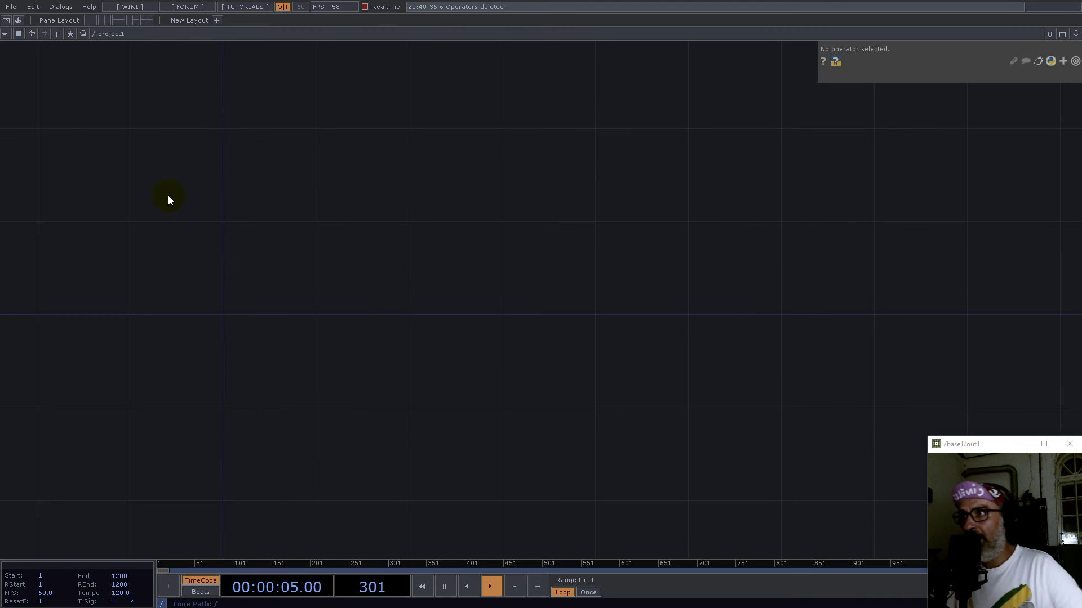
Add a Constant CHOP to the empty project1 network.
{"action": "double_click", "coordinate": [250, 264]}
{"action": "type", "text": "c"}
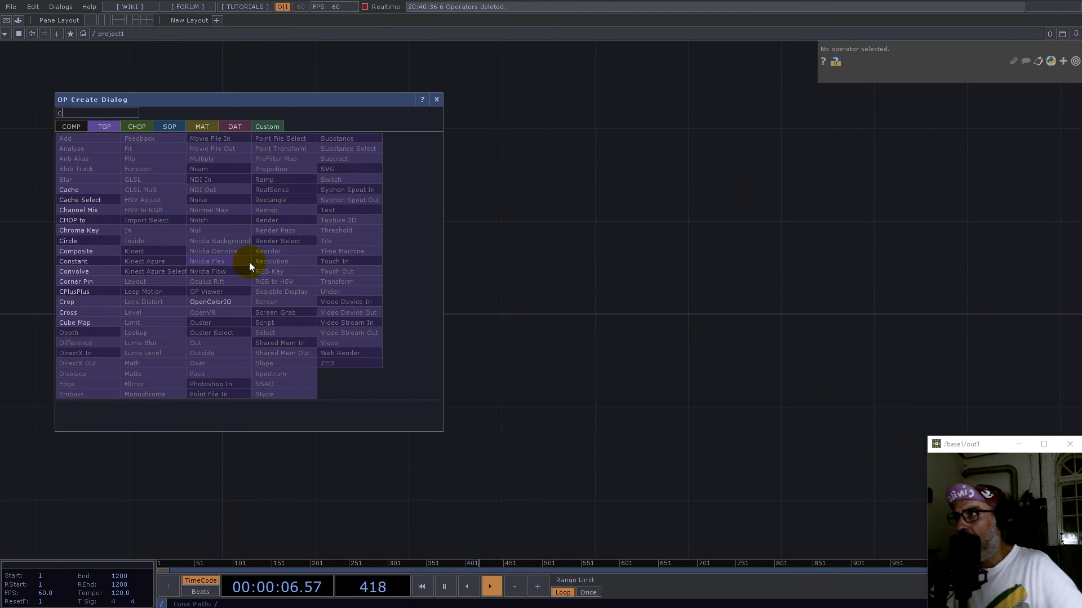
{"action": "left_click", "coordinate": [137, 127]}
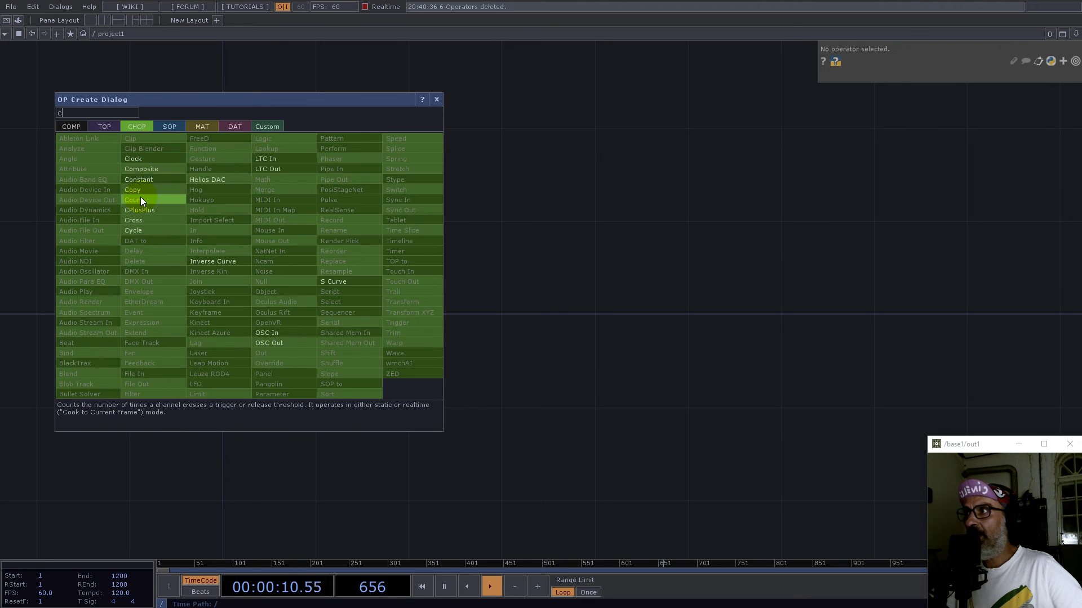
{"action": "left_click", "coordinate": [144, 179]}
{"action": "left_click", "coordinate": [287, 281]}
Name the constant's channel res and set its value to 1280.
{"action": "left_click", "coordinate": [951, 95]}
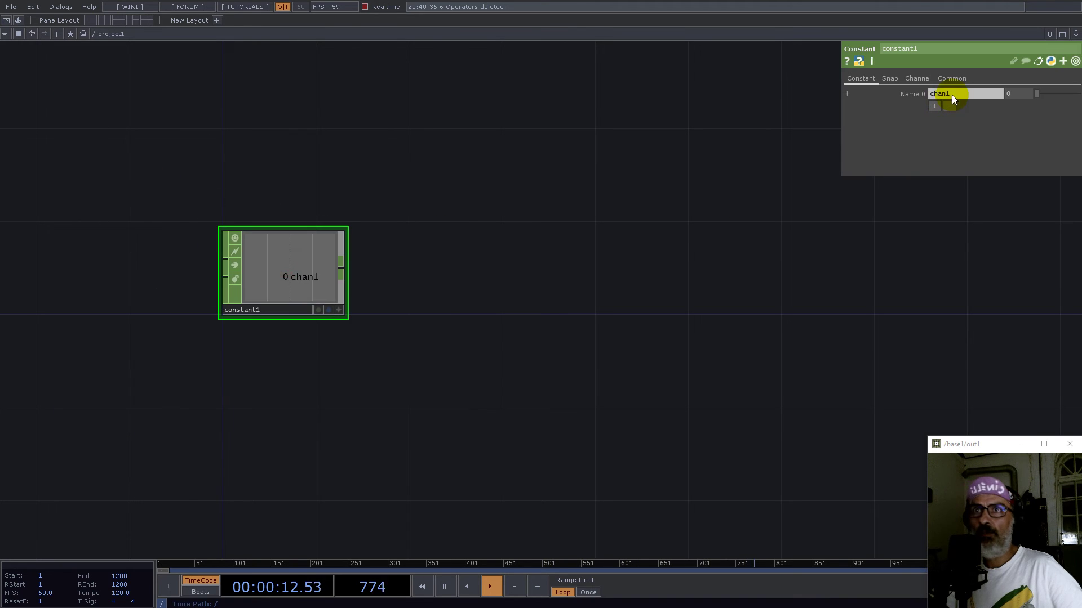
{"action": "type", "text": "res"}
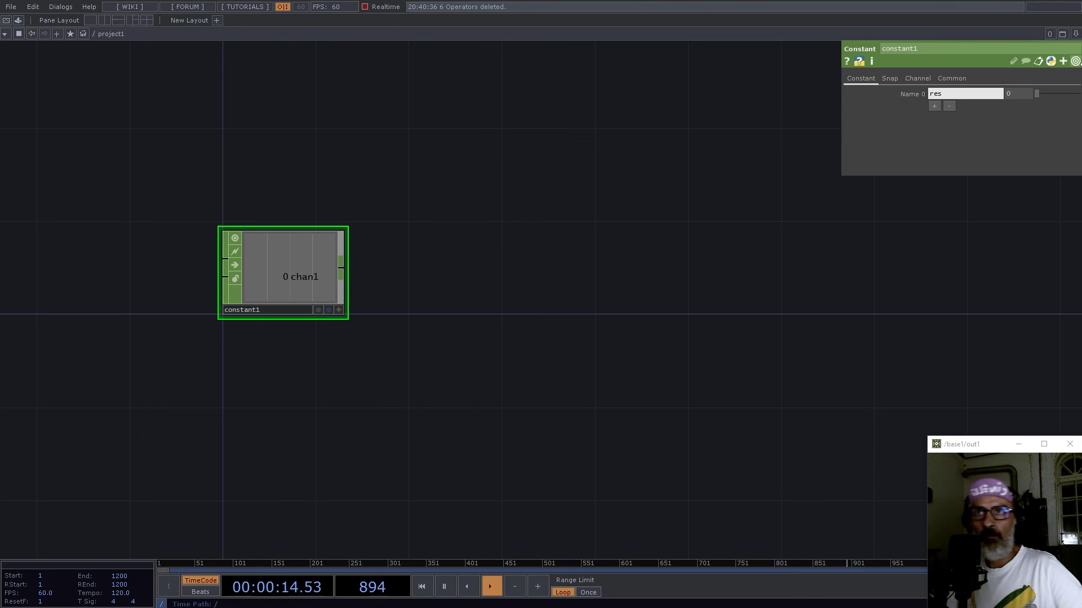
{"action": "left_click", "coordinate": [1025, 97]}
{"action": "type", "text": "1"}
{"action": "key", "text": "Return"}
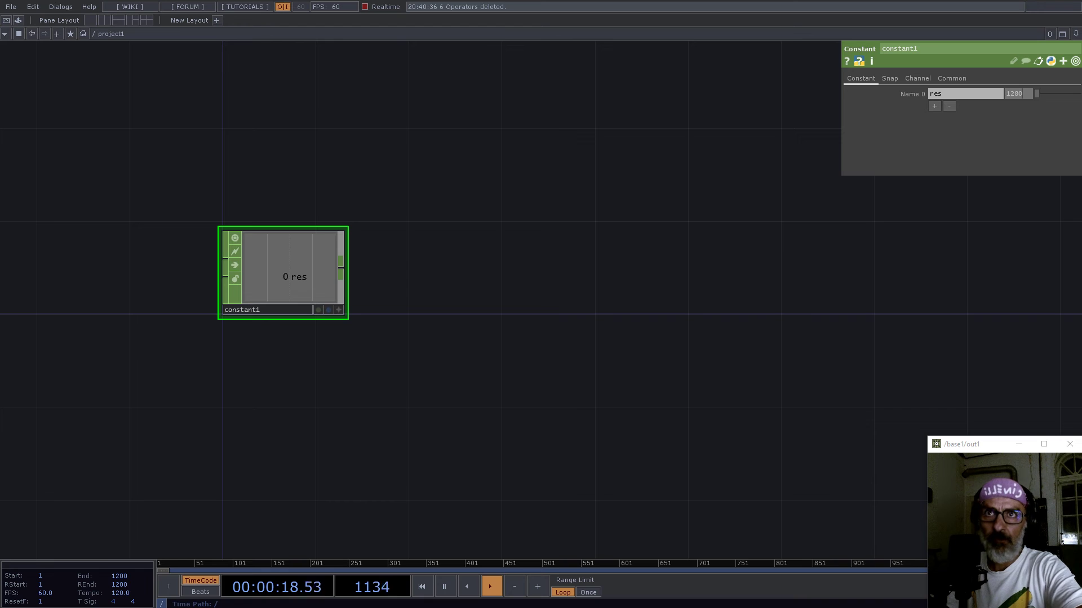
{"action": "key", "text": "Return"}
Add a Base COMP to the network below the constant.
{"action": "middle_click_drag", "start_coordinate": [432, 394], "coordinate": [431, 319]}
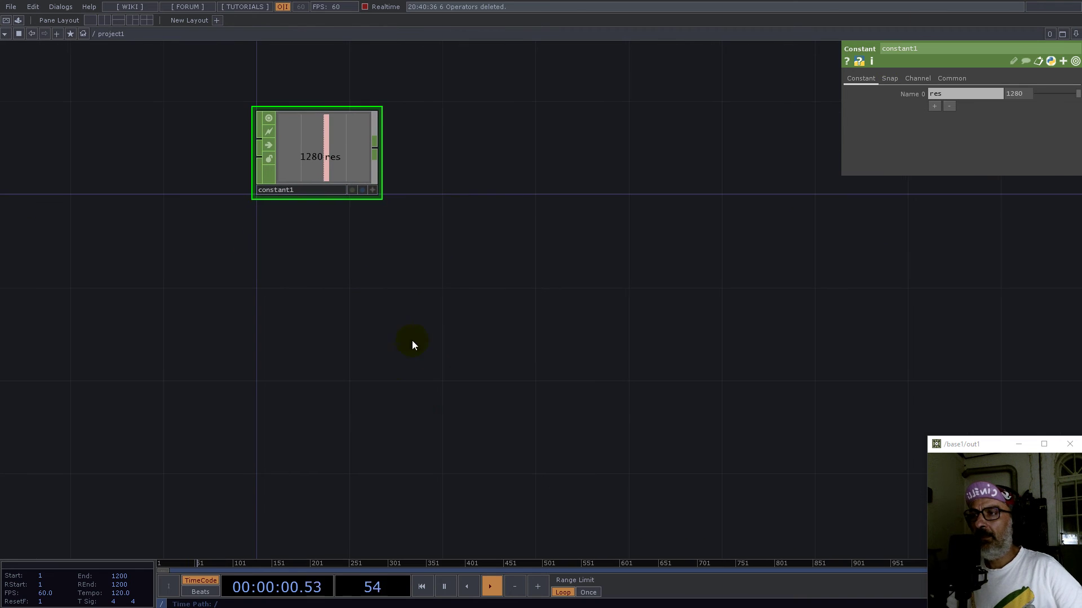
{"action": "key", "text": "Tab"}
{"action": "type", "text": "ba"}
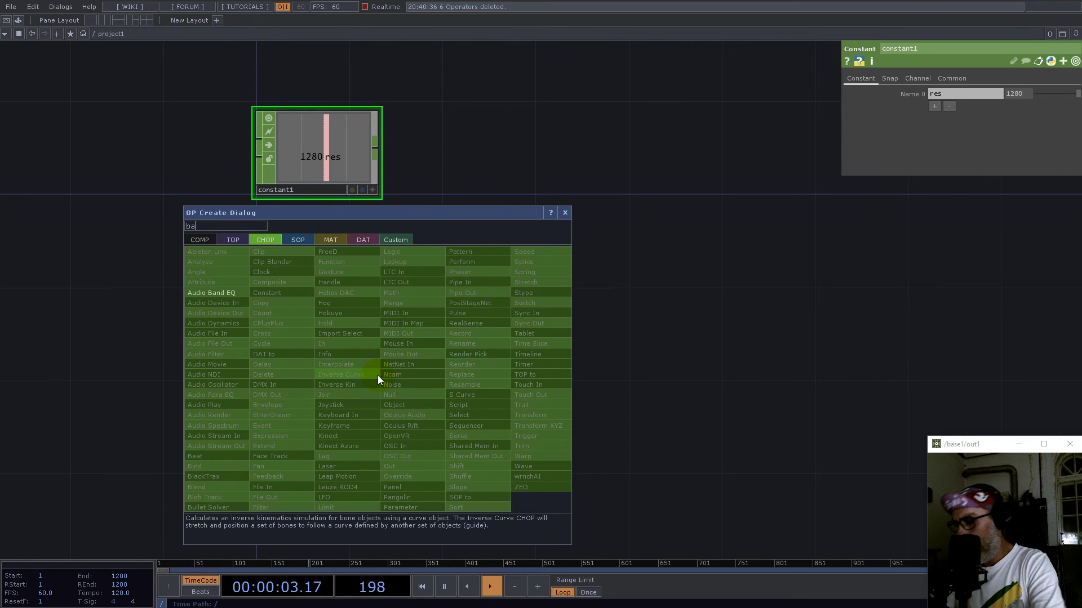
{"action": "left_click", "coordinate": [198, 239]}
{"action": "left_click", "coordinate": [327, 262]}
{"action": "left_click", "coordinate": [319, 378]}
Open the constant's viewer in a floating window and move it clear of the network nodes.
{"action": "left_click", "coordinate": [330, 160]}
{"action": "right_click", "coordinate": [328, 161]}
{"action": "left_click", "coordinate": [348, 148]}
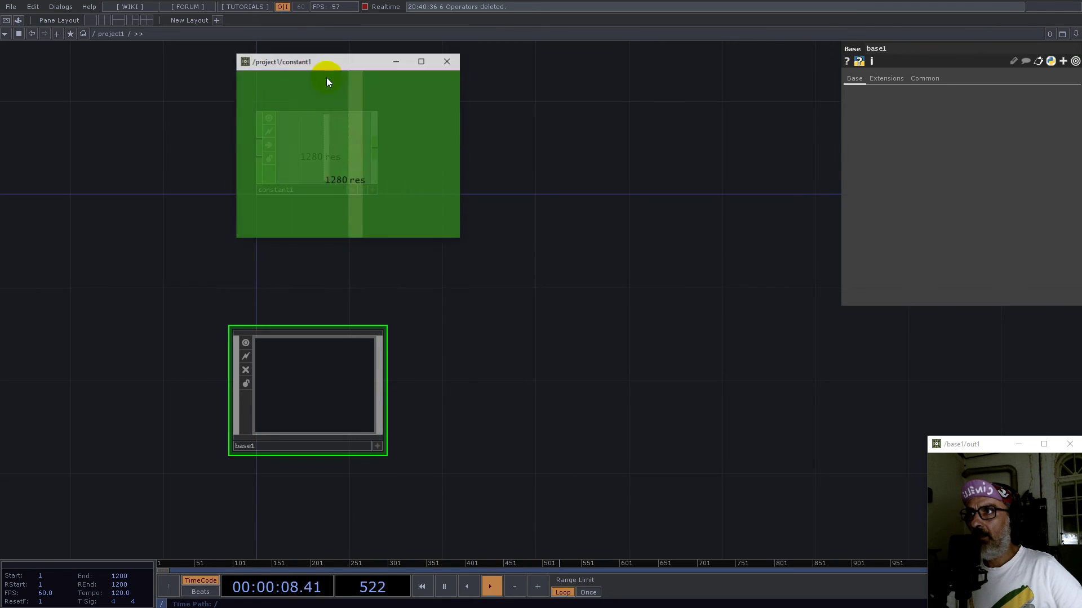
{"action": "left_click_drag", "start_coordinate": [299, 63], "coordinate": [164, 69]}
Enter the base component and add a Ramp TOP inside it.
{"action": "double_click", "coordinate": [309, 411]}
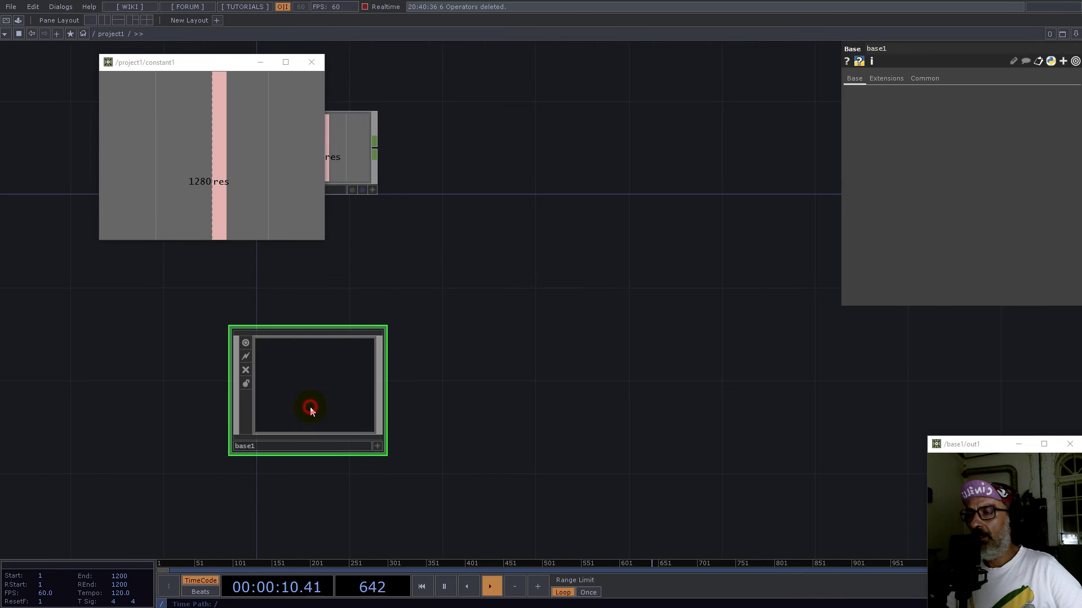
{"action": "double_click", "coordinate": [507, 350]}
{"action": "type", "text": "ra"}
{"action": "left_click", "coordinate": [363, 215]}
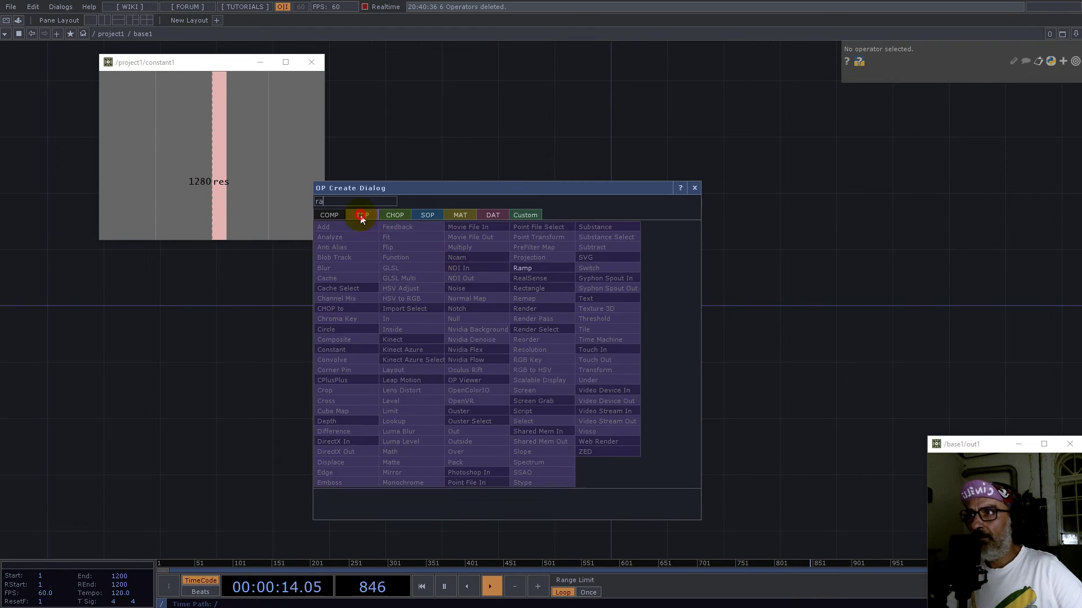
{"action": "left_click", "coordinate": [539, 275]}
{"action": "left_click", "coordinate": [512, 288]}
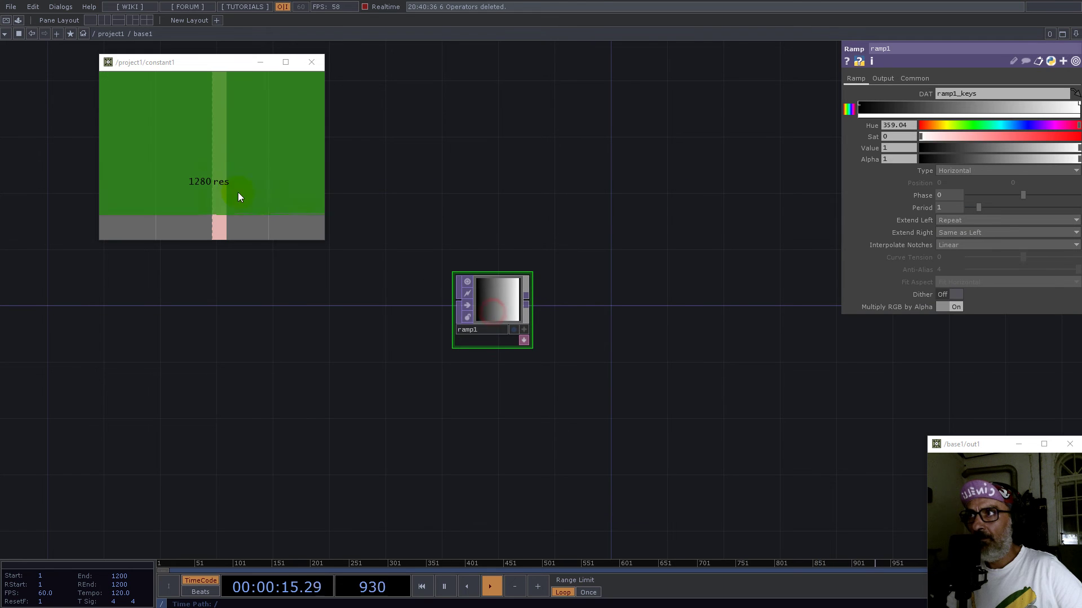
Link the ramp's resolution to the res channel by CHOP reference and set its pixel format to 32-bit float (Mono).
{"action": "left_click", "coordinate": [911, 78]}
{"action": "left_click_drag", "start_coordinate": [902, 103], "coordinate": [913, 105]}
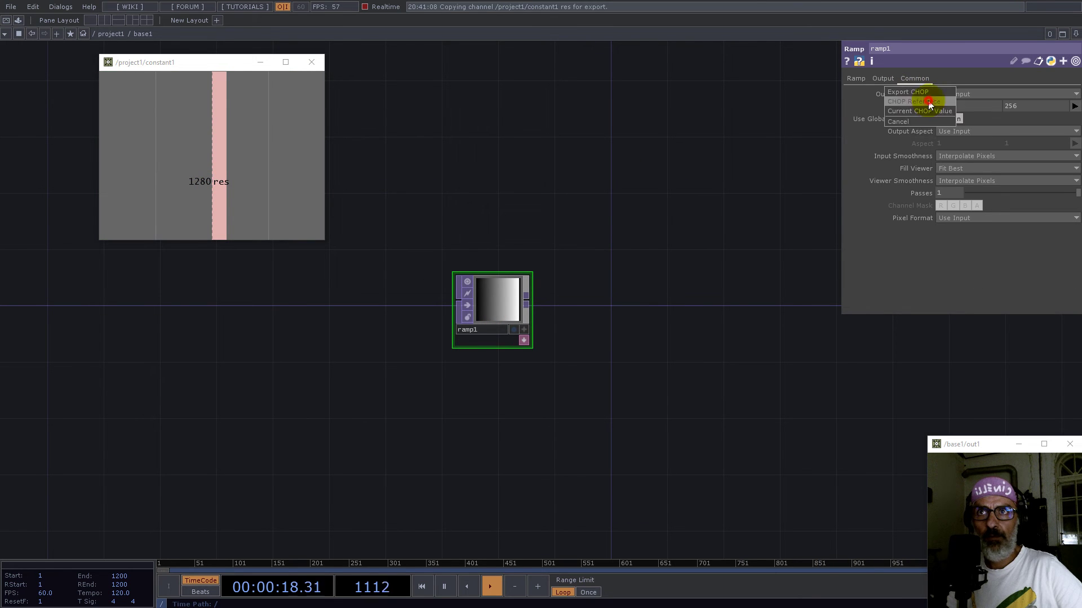
{"action": "left_click", "coordinate": [985, 218]}
{"action": "left_click", "coordinate": [992, 355]}
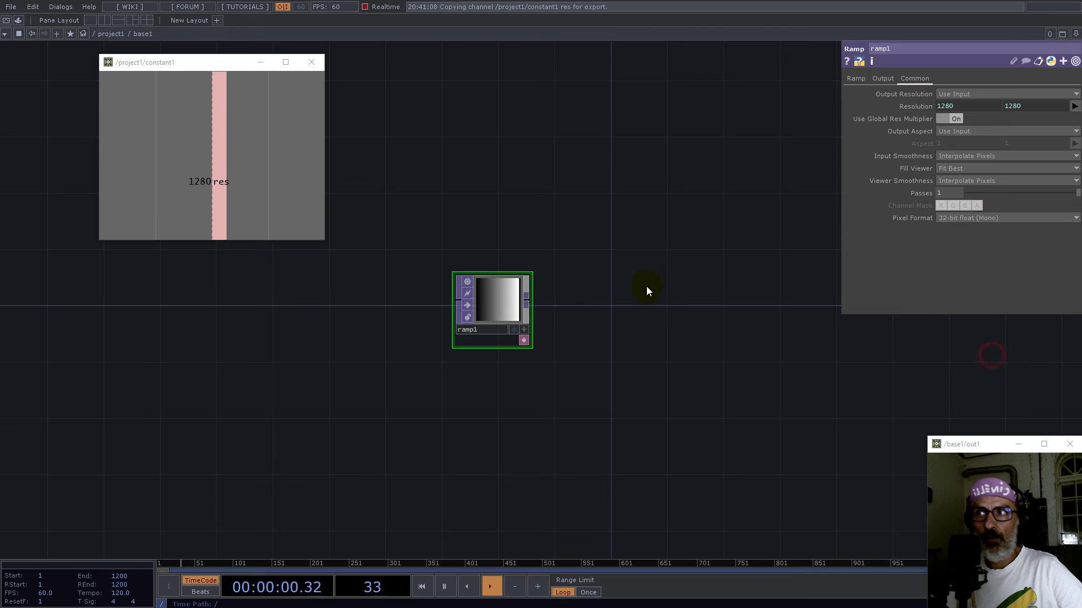
Add a Reorder TOP fed by the ramp's output.
{"action": "right_click", "coordinate": [533, 300]}
{"action": "type", "text": "re"}
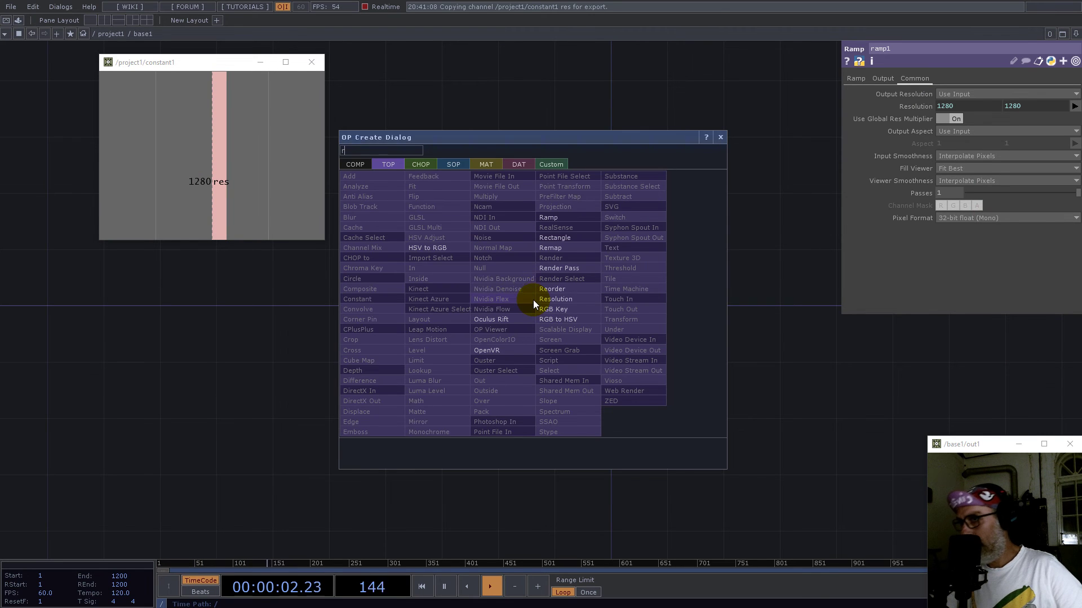
{"action": "left_click", "coordinate": [561, 289]}
{"action": "left_click", "coordinate": [710, 293]}
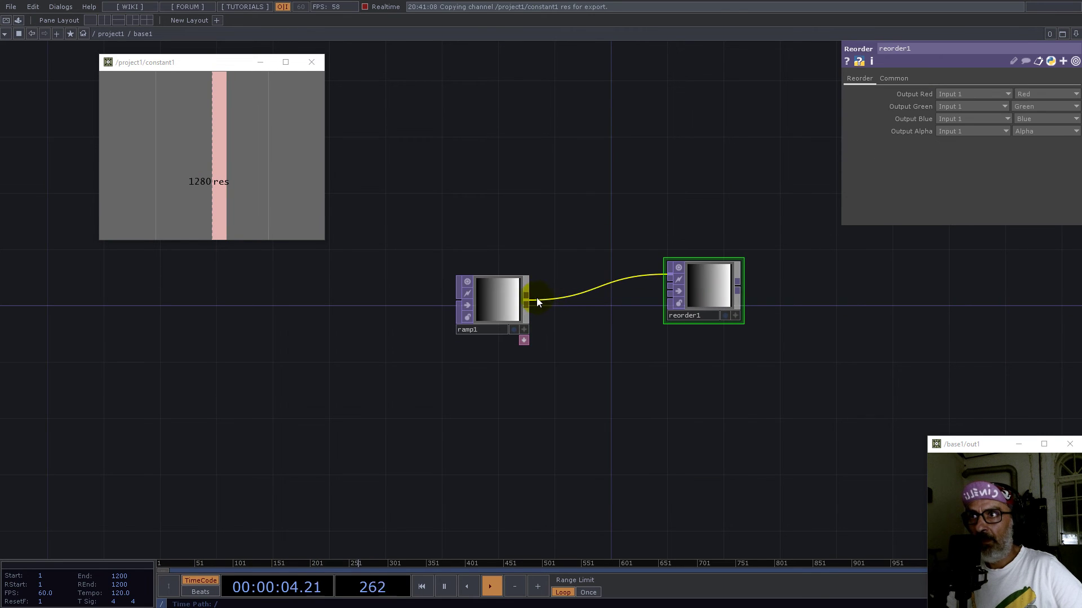
Branch a Flip TOP off the ramp and flop the horizontal gradient into a vertical one, white at the top.
{"action": "right_click", "coordinate": [528, 299]}
{"action": "type", "text": "f"}
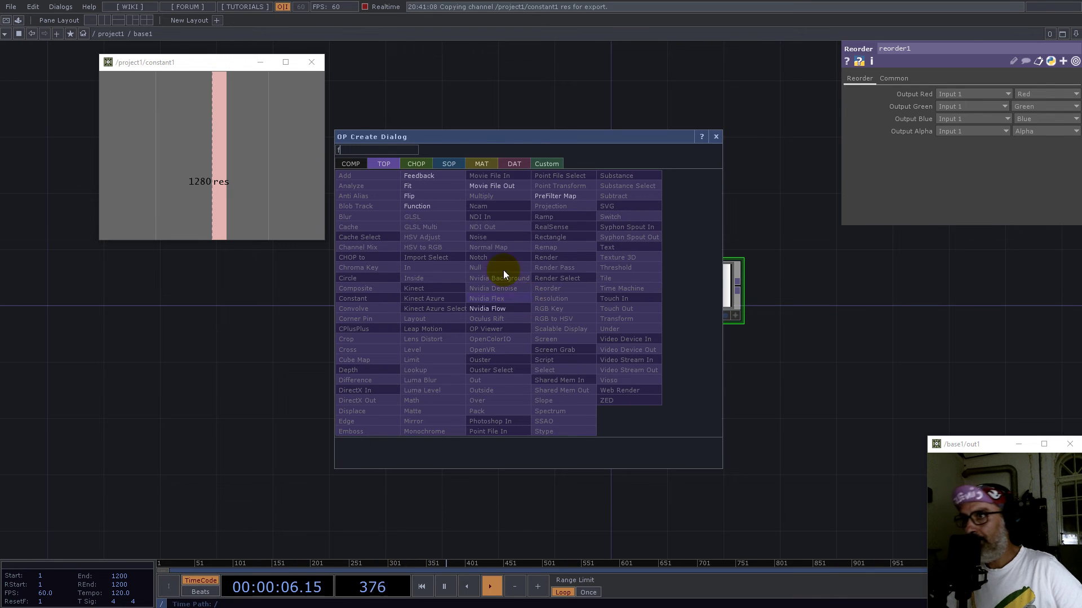
{"action": "left_click", "coordinate": [425, 197]}
{"action": "left_click", "coordinate": [586, 330]}
{"action": "left_click", "coordinate": [968, 118]}
{"action": "left_click", "coordinate": [972, 140]}
Connect the flip to the reorder's second input and take Output Green from Input 2.
{"action": "left_click_drag", "start_coordinate": [641, 342], "coordinate": [689, 284]}
{"action": "left_click", "coordinate": [699, 286]}
{"action": "left_click", "coordinate": [957, 118]}
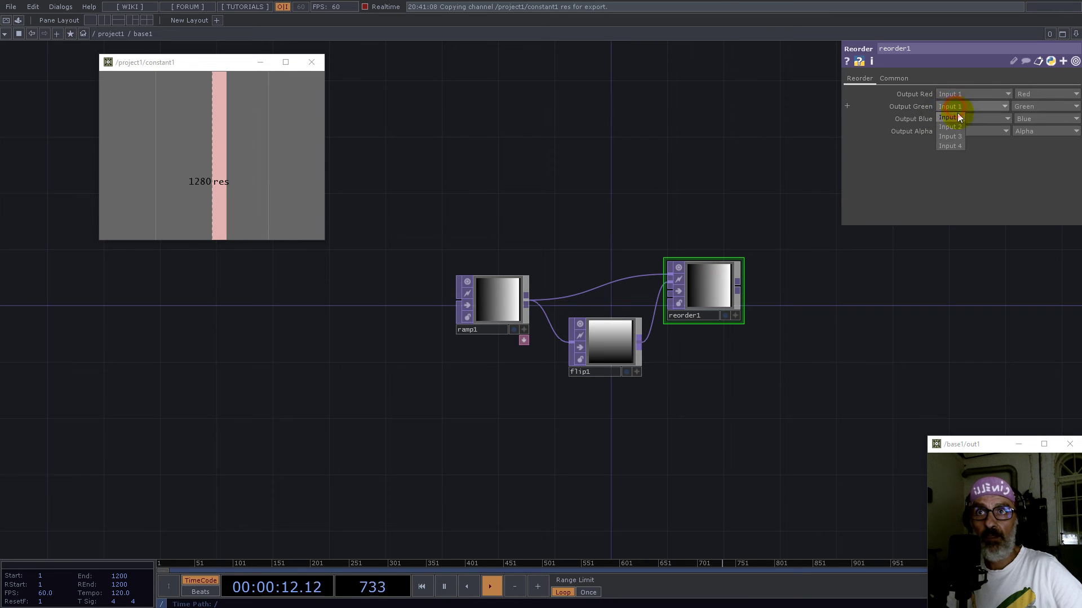
{"action": "left_click", "coordinate": [954, 126]}
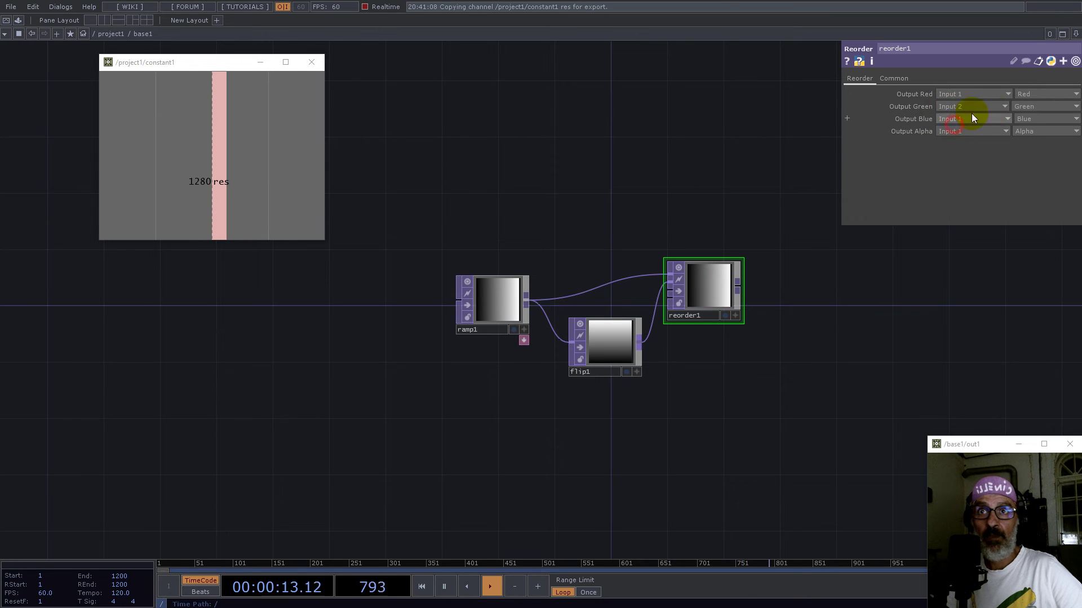
Set the reorder's pixel format to 32-bit float (RG).
{"action": "left_click", "coordinate": [896, 79]}
{"action": "left_click", "coordinate": [978, 218]}
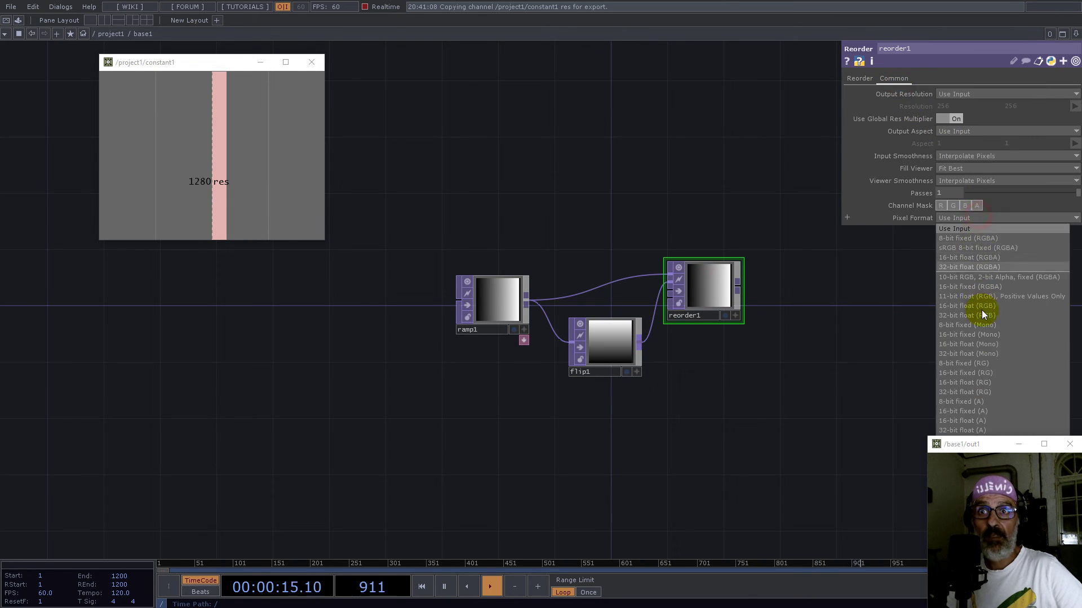
{"action": "left_click", "coordinate": [980, 390]}
Add an Out TOP after the reorder.
{"action": "right_click", "coordinate": [735, 284]}
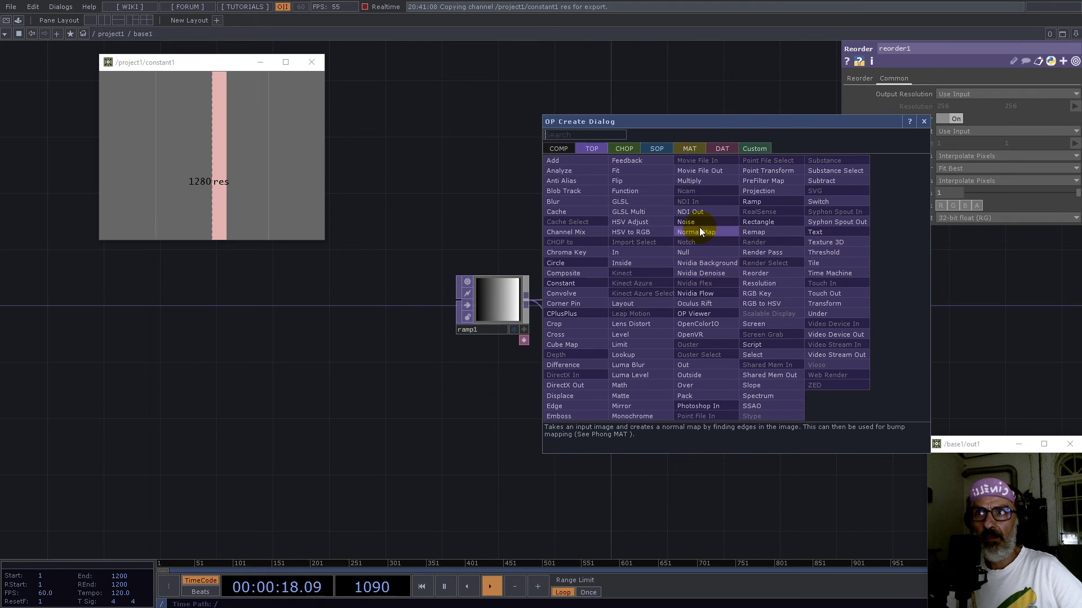
{"action": "type", "text": "ou"}
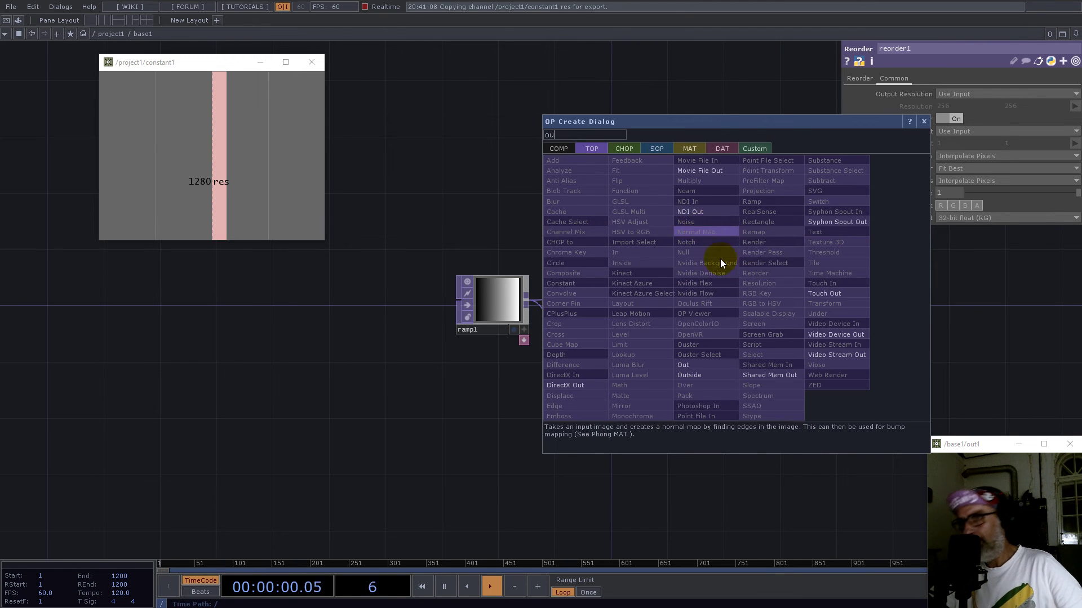
{"action": "left_click", "coordinate": [699, 365]}
{"action": "left_click", "coordinate": [882, 262]}
Return to the project1 network and rename the base component as UV.
{"action": "scroll", "coordinate": [523, 279], "scroll_direction": "down", "scroll_amount": 2}
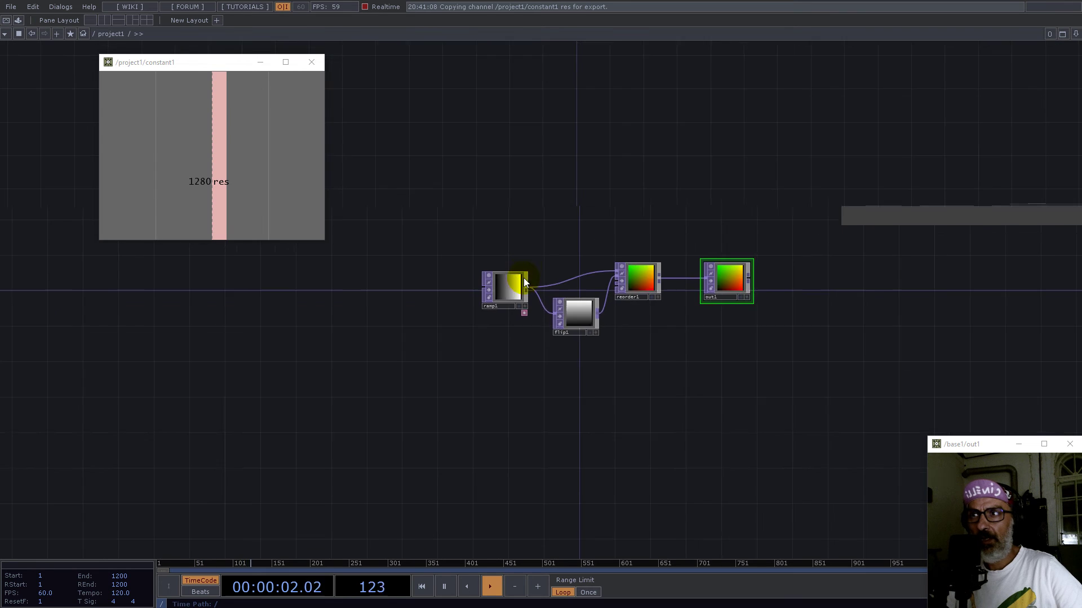
{"action": "scroll", "coordinate": [522, 278], "scroll_direction": "down", "scroll_amount": 2}
{"action": "left_click", "coordinate": [414, 386]}
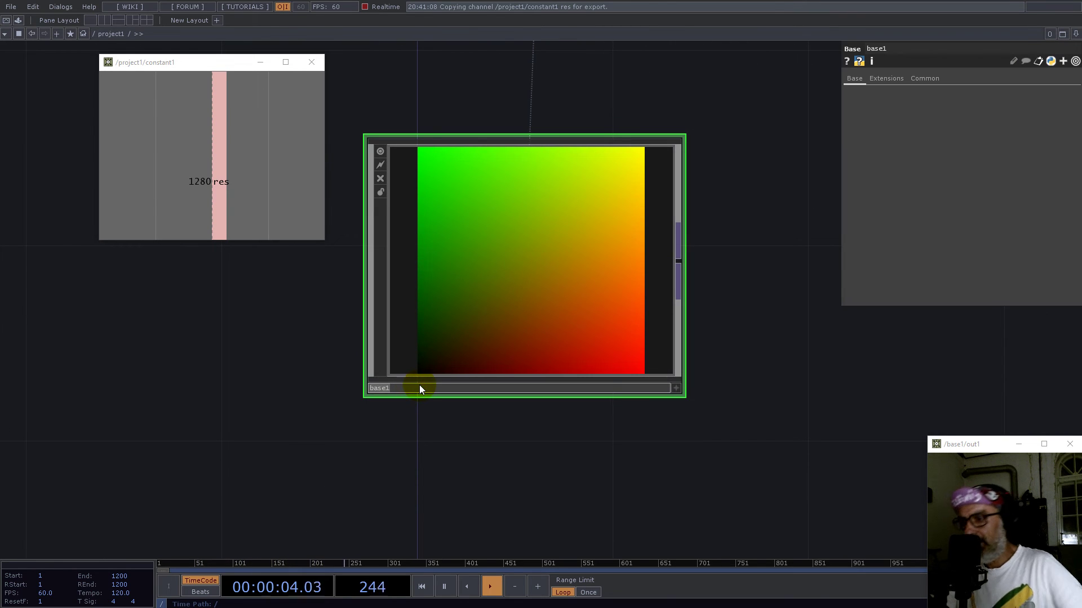
{"action": "type", "text": "UV"}
{"action": "key", "text": "Return"}
{"action": "scroll", "coordinate": [419, 388], "scroll_direction": "up", "scroll_amount": 2}
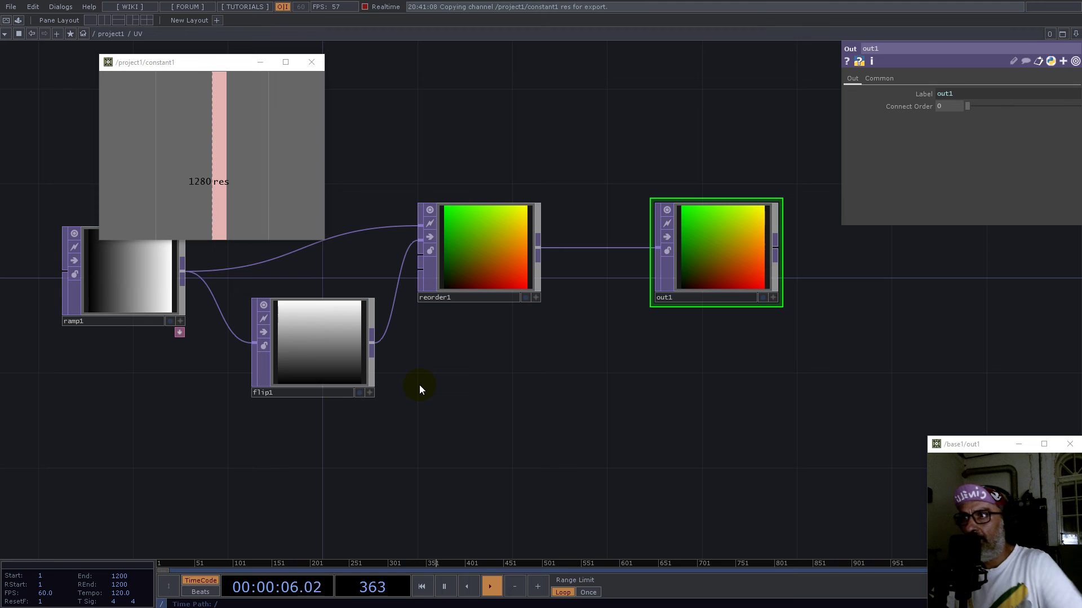
{"action": "scroll", "coordinate": [500, 355], "scroll_direction": "down", "scroll_amount": 2}
{"action": "left_click", "coordinate": [407, 413]}
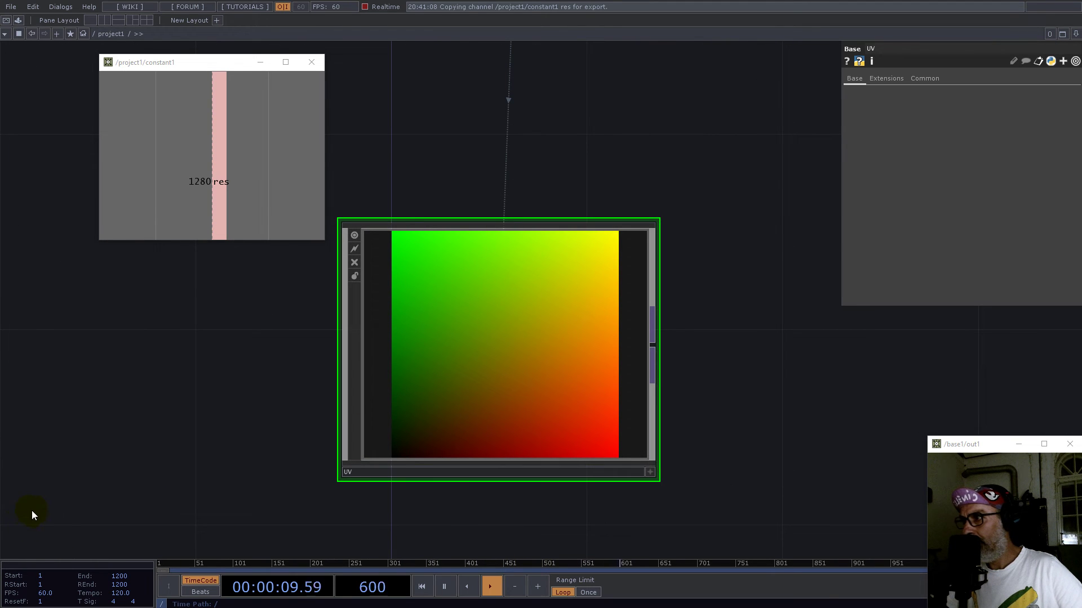
Add a Level TOP fed by the UV component's output.
{"action": "scroll", "coordinate": [485, 332], "scroll_direction": "down", "scroll_amount": 4}
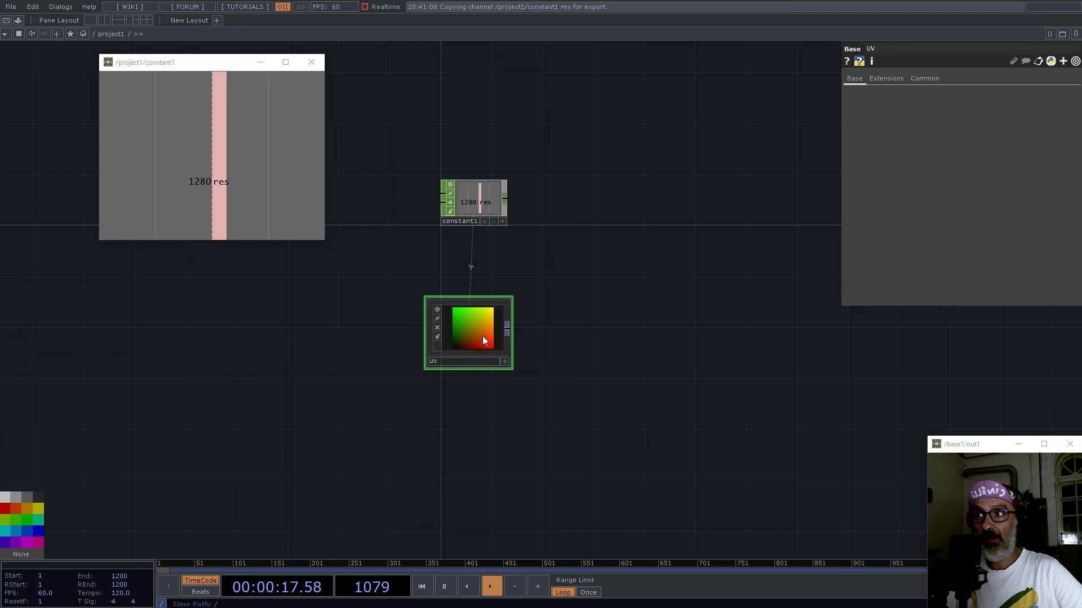
{"action": "right_click", "coordinate": [509, 326]}
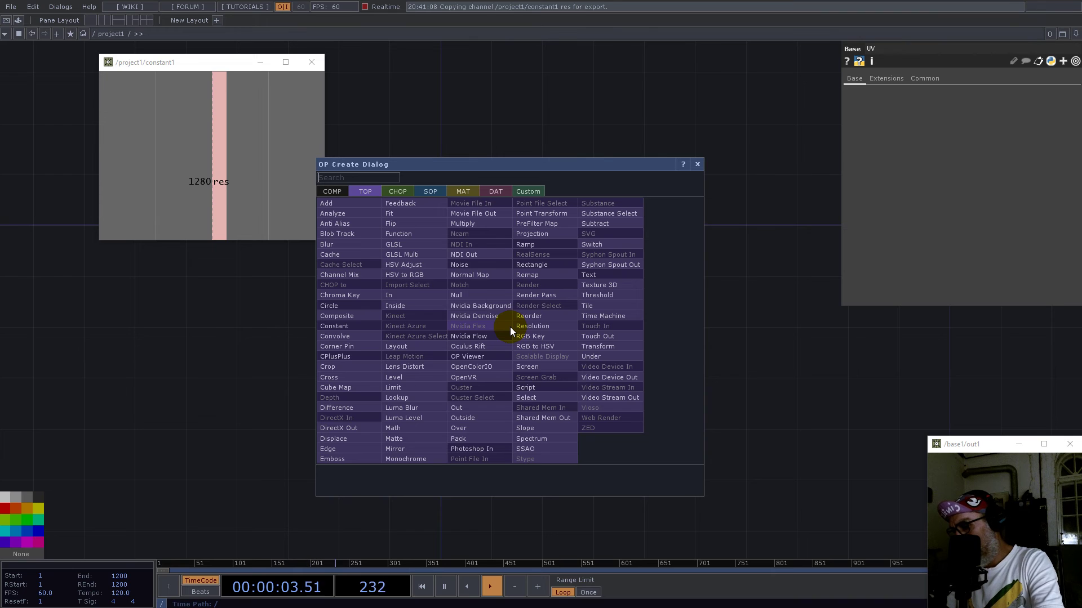
{"action": "left_click", "coordinate": [410, 380]}
{"action": "left_click", "coordinate": [586, 282]}
{"action": "scroll", "coordinate": [496, 321], "scroll_direction": "up", "scroll_amount": 3}
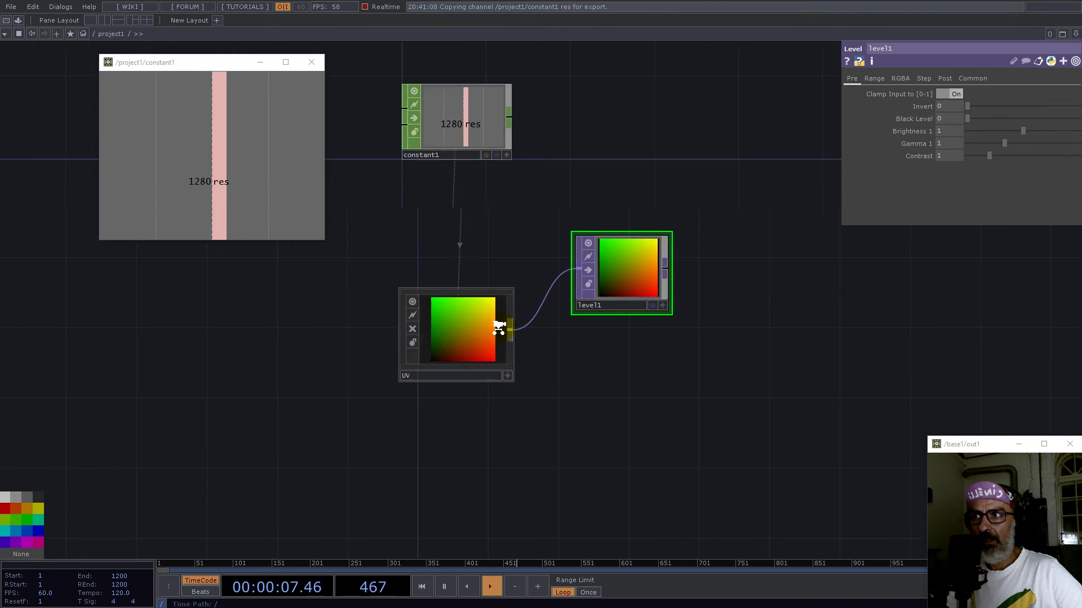
Enter the UV component and set the reorder's pixel format to 32-bit float (RGBA).
{"action": "scroll", "coordinate": [460, 343], "scroll_direction": "up", "scroll_amount": 2}
{"action": "left_click", "coordinate": [513, 309]}
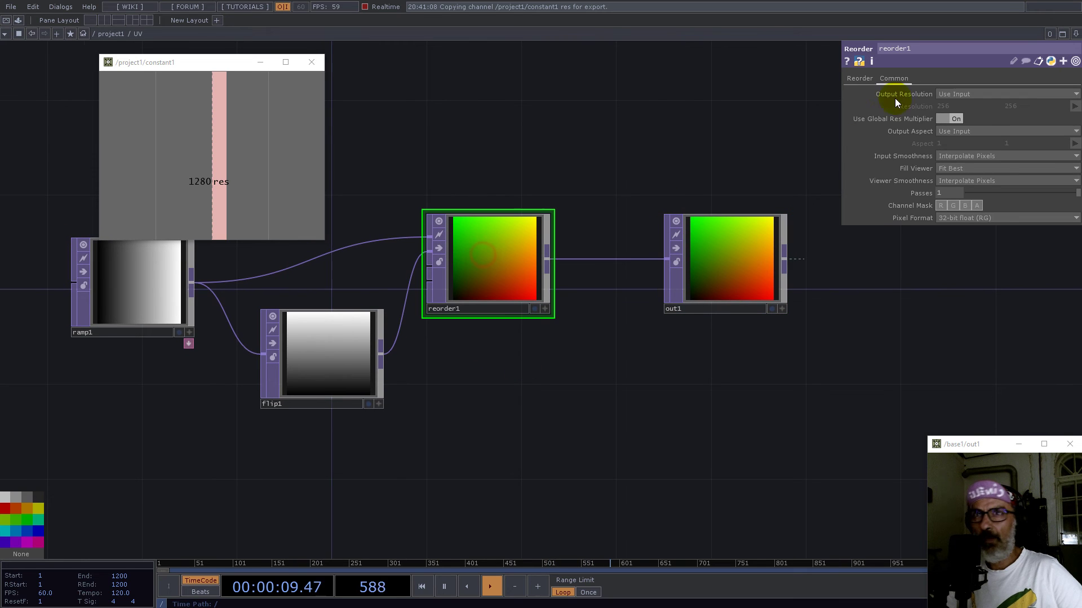
{"action": "left_click", "coordinate": [859, 80]}
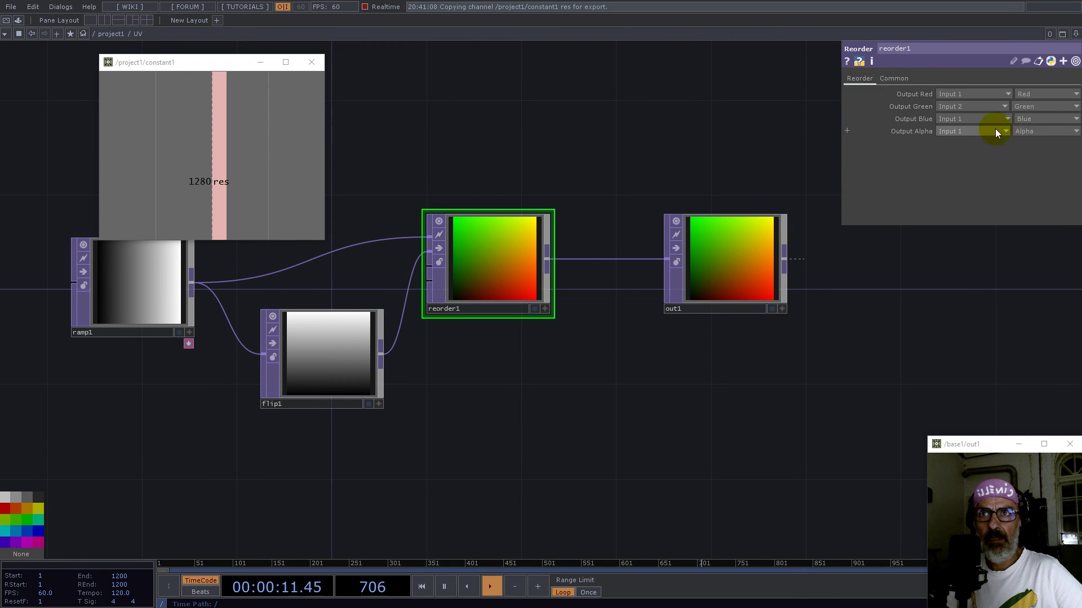
{"action": "left_click", "coordinate": [897, 78]}
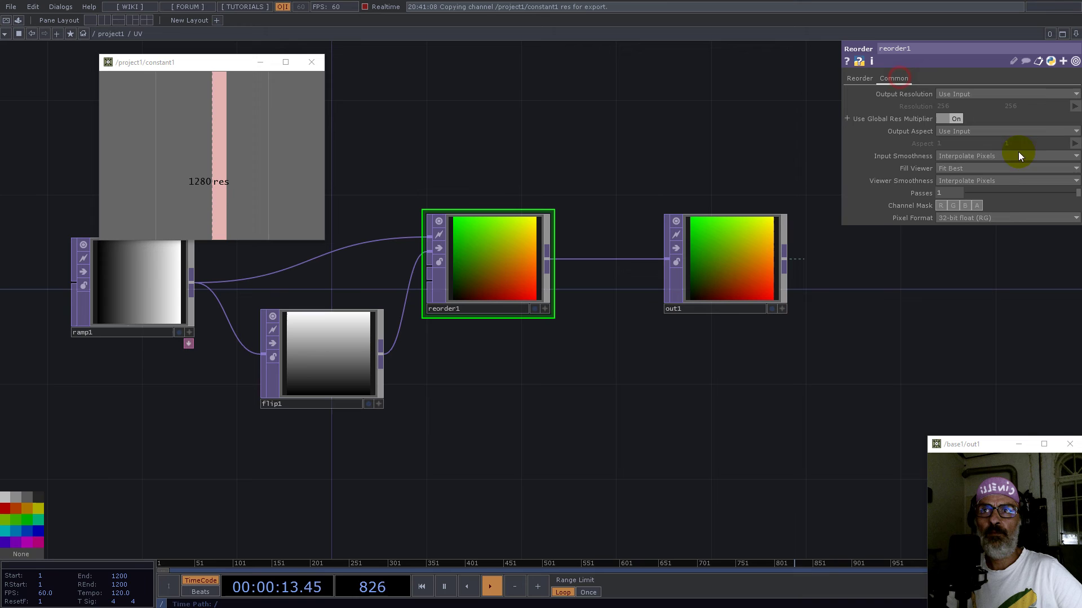
{"action": "left_click", "coordinate": [996, 218]}
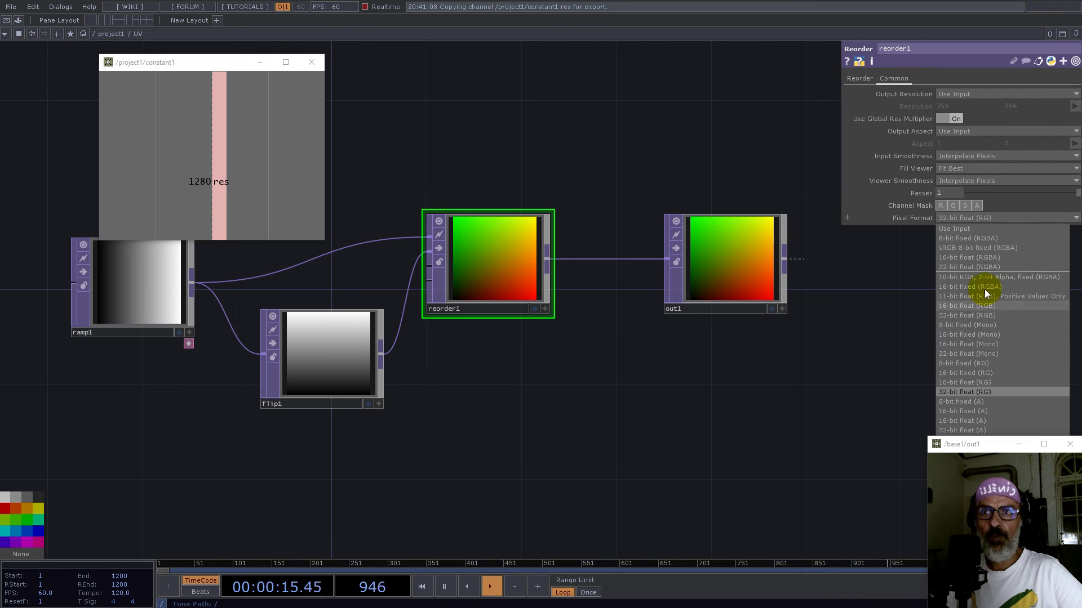
{"action": "left_click", "coordinate": [985, 268]}
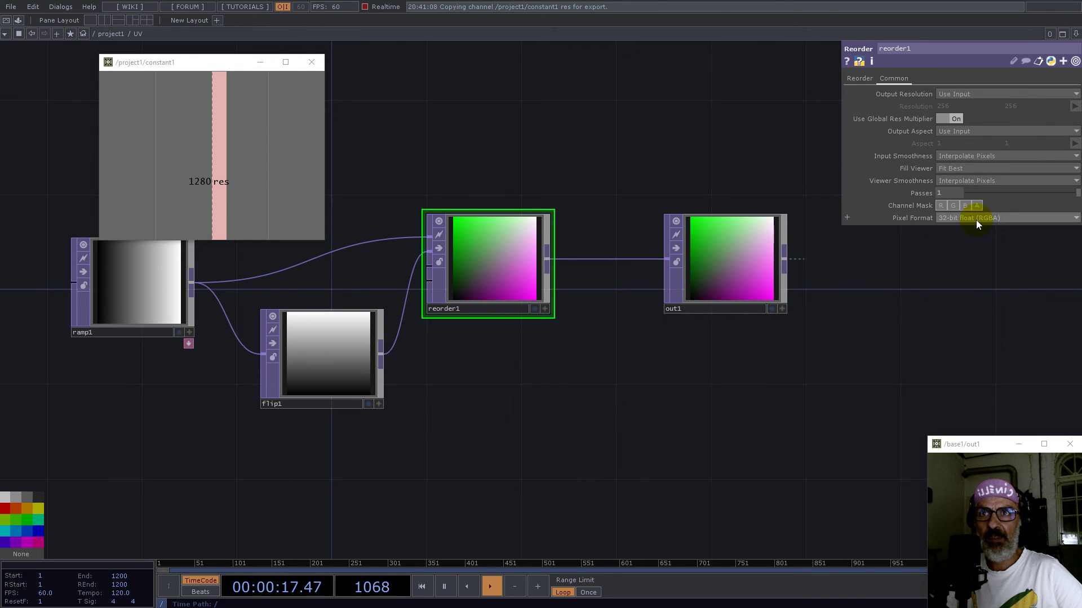
Change the source of the reorder's blue output to remove blue from the gradient, and return to the project1 network.
{"action": "left_click", "coordinate": [859, 79]}
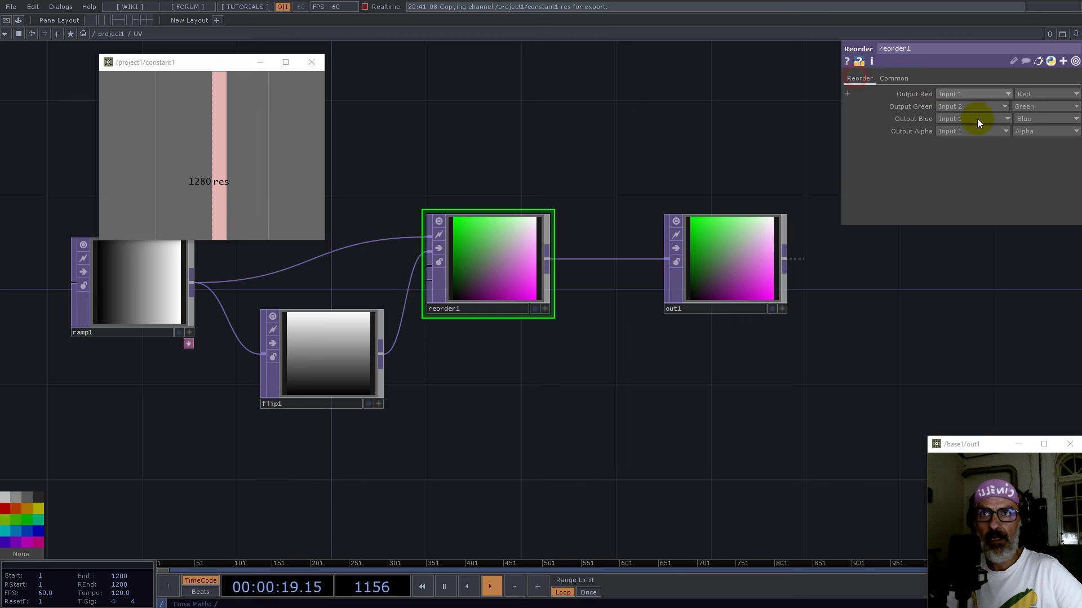
{"action": "left_click", "coordinate": [1021, 119]}
{"action": "left_click", "coordinate": [1026, 214]}
{"action": "key", "text": "u"}
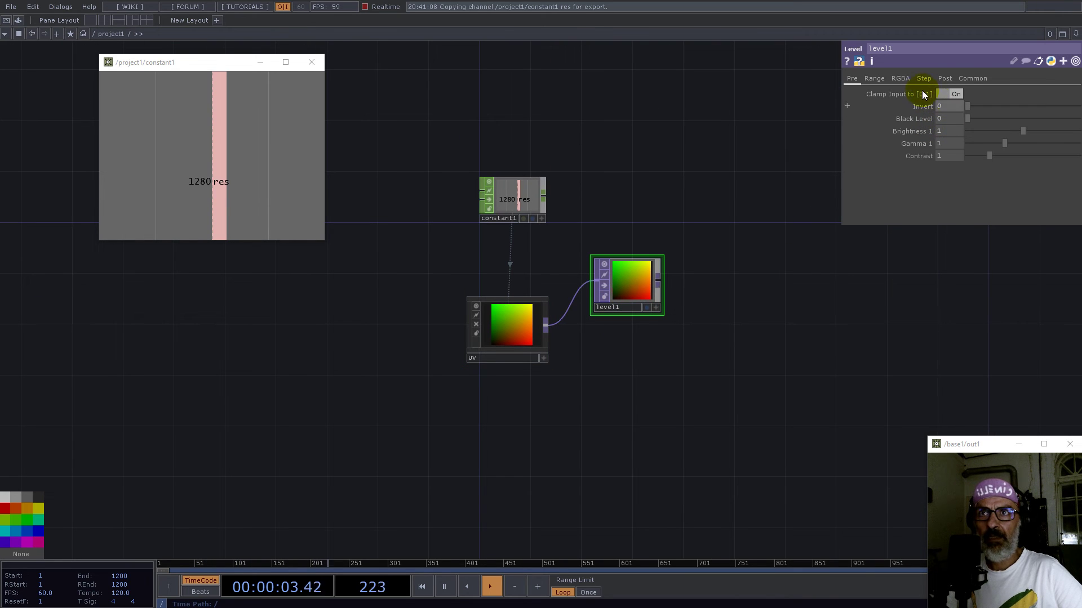
Set the Level TOP's opacity to 0.1.
{"action": "left_click", "coordinate": [942, 79]}
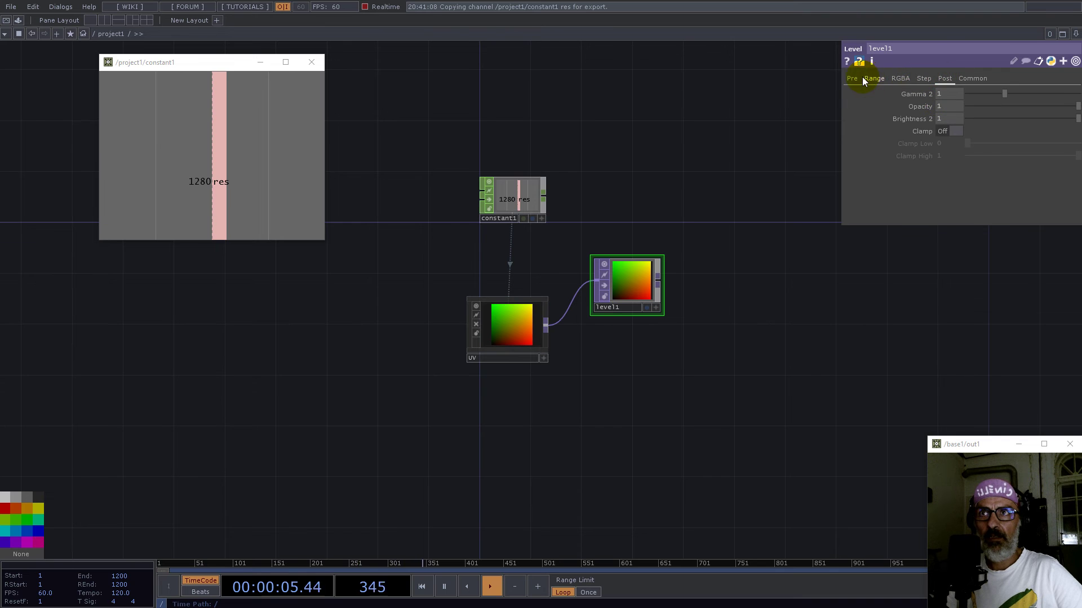
{"action": "left_click", "coordinate": [940, 106]}
{"action": "type", "text": "0.1"}
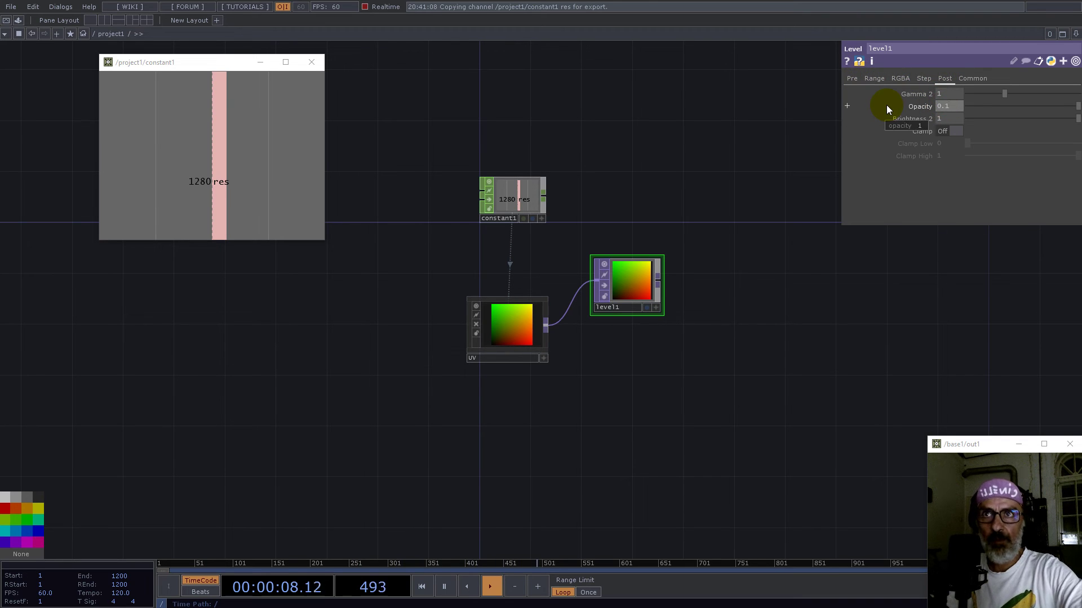
{"action": "key", "text": "Return"}
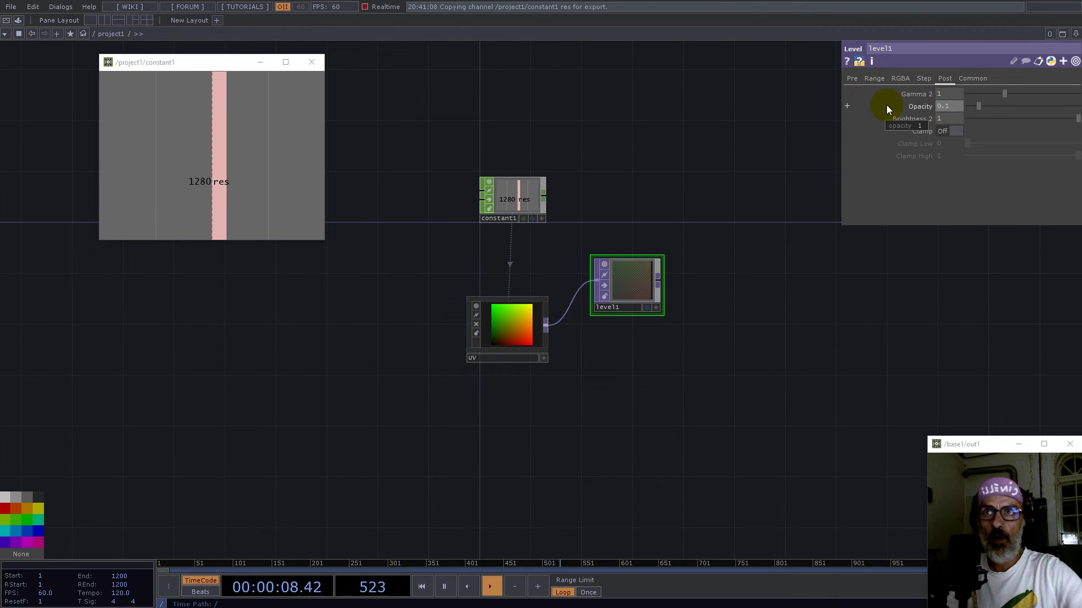
Add an Over TOP fed by the Level TOP's output.
{"action": "right_click", "coordinate": [661, 280]}
{"action": "type", "text": "ov"}
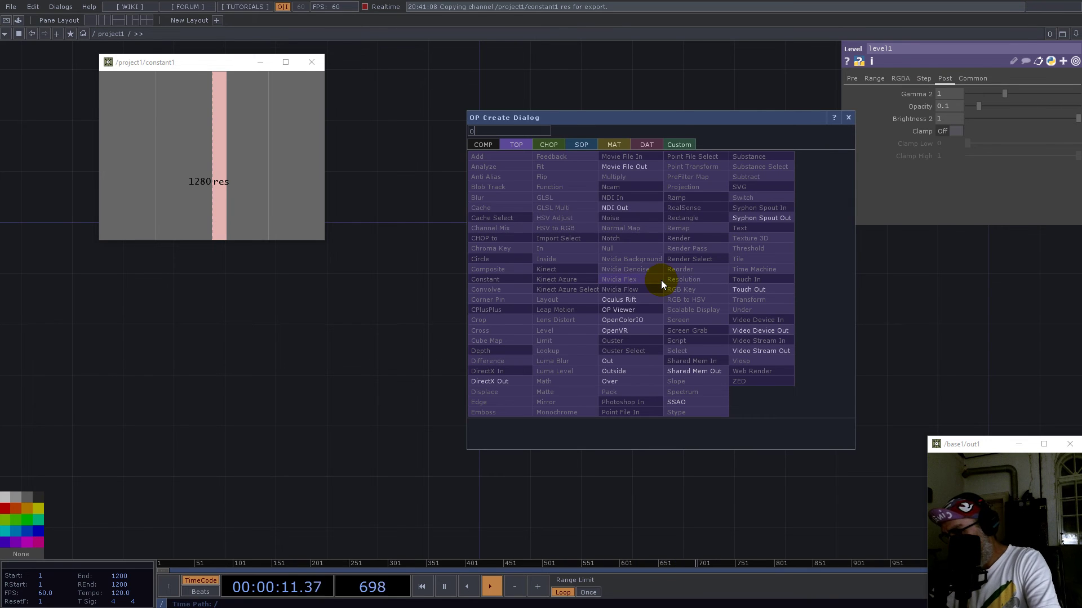
{"action": "left_click", "coordinate": [623, 380]}
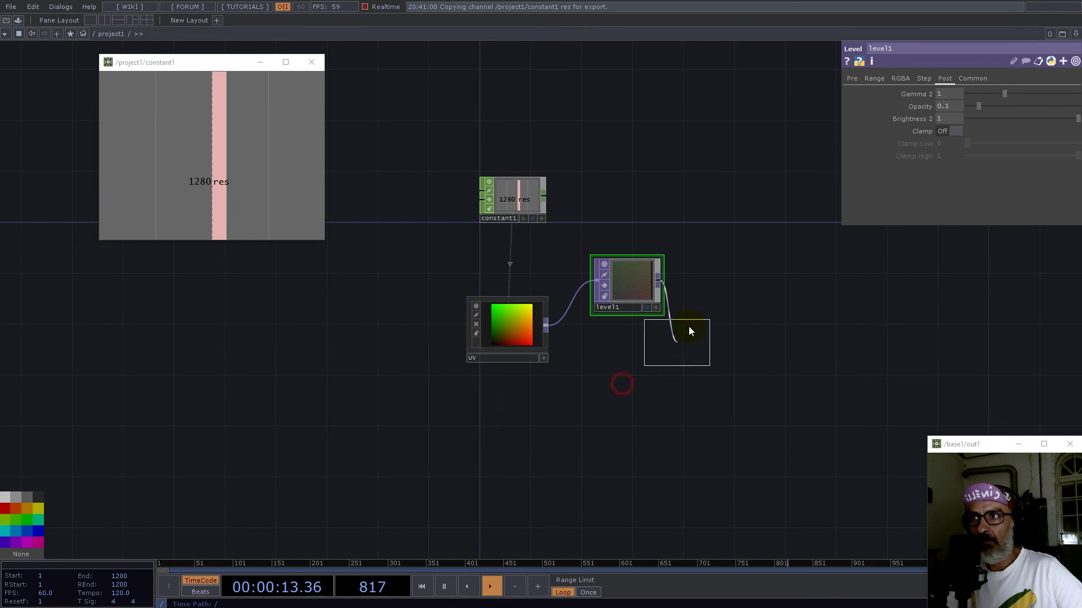
{"action": "left_click", "coordinate": [741, 320]}
Add a Feedback TOP fed by the UV component's output, placed below the Level TOP.
{"action": "right_click", "coordinate": [544, 326]}
{"action": "type", "text": "fr"}
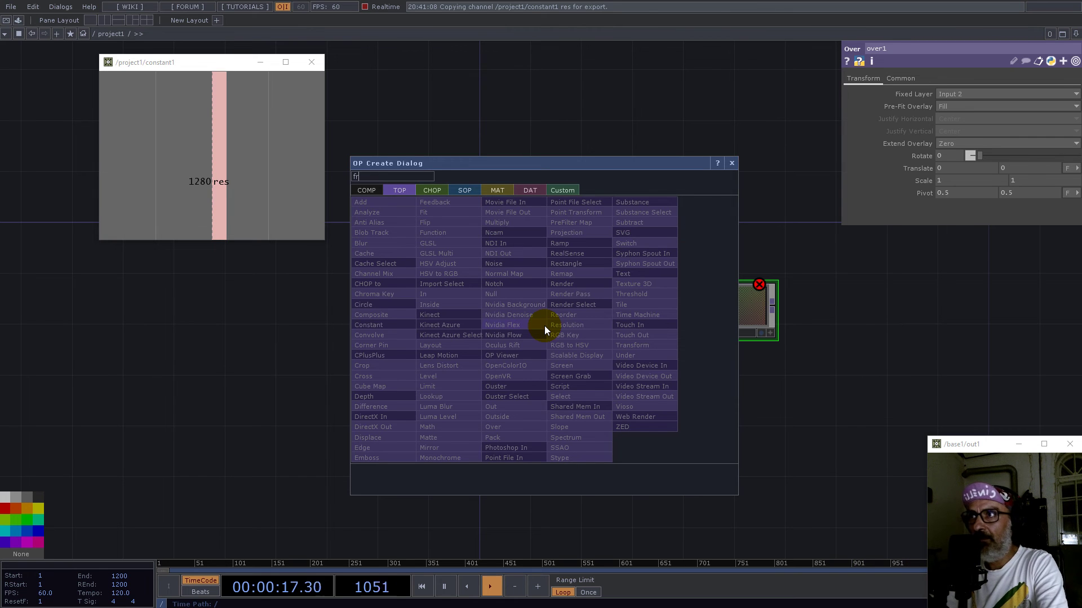
{"action": "key", "text": "BackSpace"}
{"action": "type", "text": "e"}
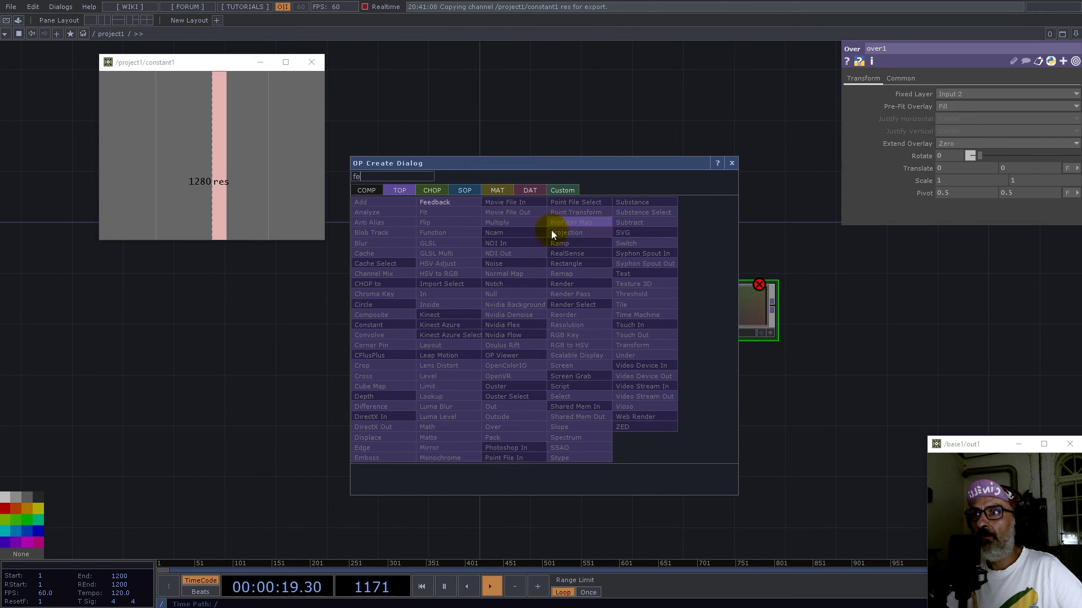
{"action": "left_click", "coordinate": [445, 203]}
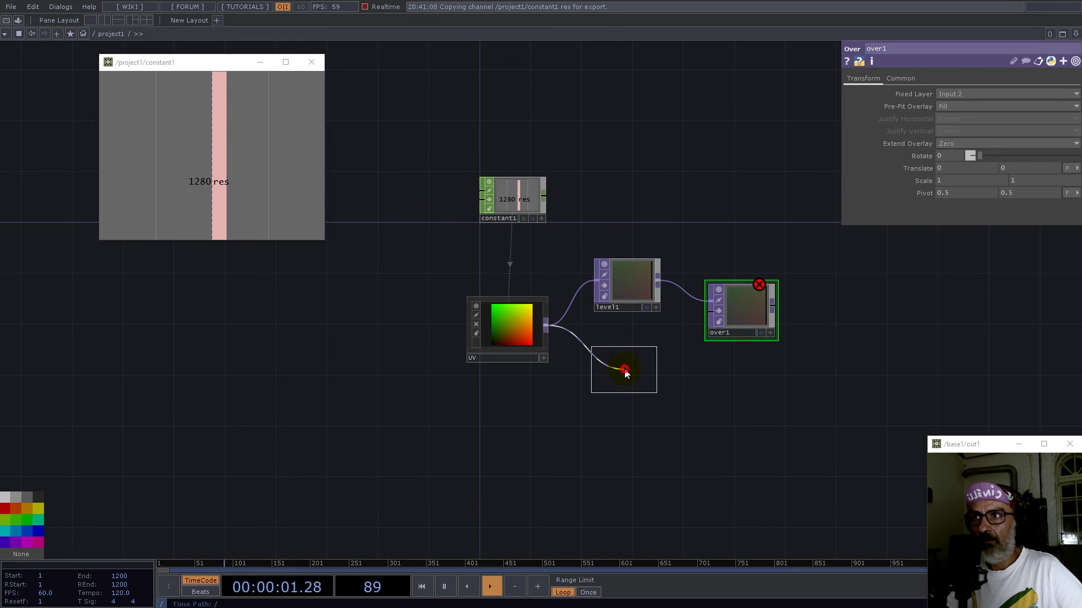
{"action": "left_click", "coordinate": [625, 370]}
Add a Keyboard In CHOP below the Feedback TOP and export its k1 channel to the feedback's Reset parameter.
{"action": "key", "text": "Tab"}
{"action": "left_click", "coordinate": [502, 293]}
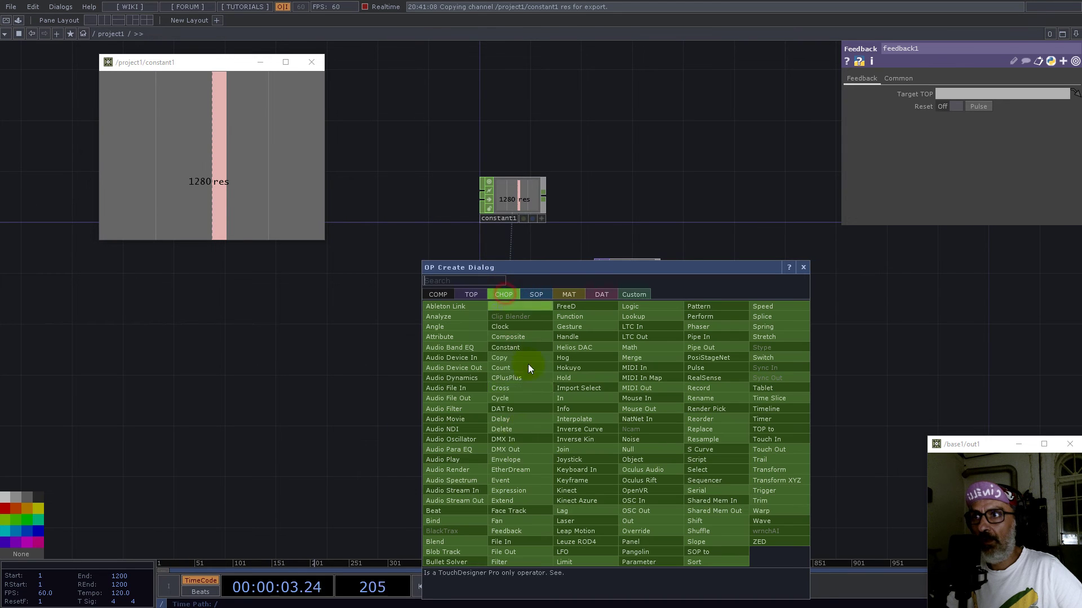
{"action": "left_click", "coordinate": [580, 468]}
{"action": "left_click", "coordinate": [627, 429]}
{"action": "left_click", "coordinate": [657, 448]}
{"action": "left_click_drag", "start_coordinate": [630, 436], "coordinate": [959, 103]}
{"action": "left_click", "coordinate": [935, 120]}
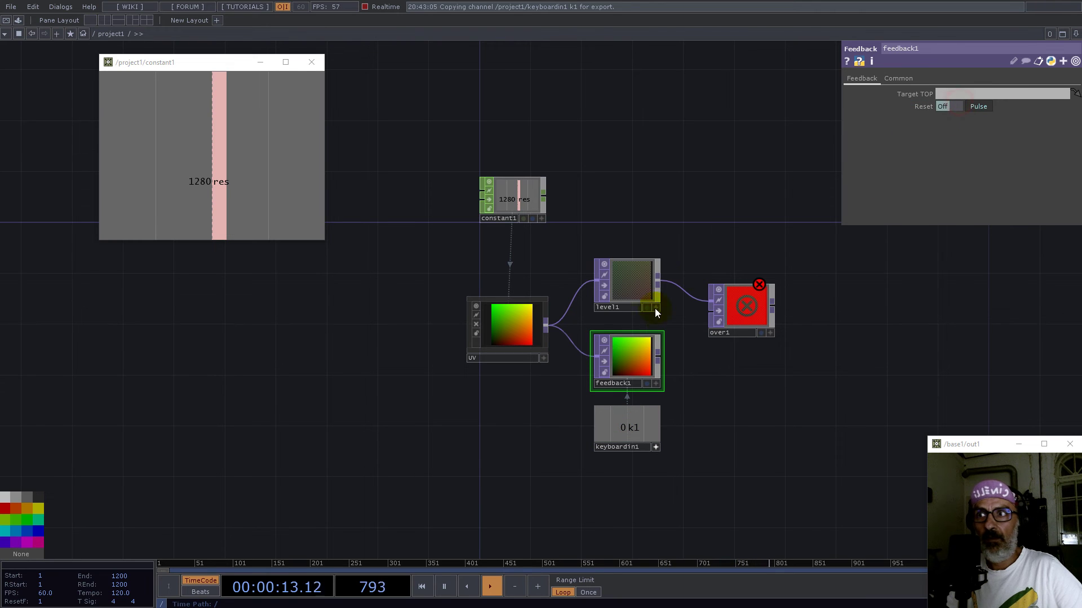
Connect the Feedback TOP's output to the second input of the Over TOP.
{"action": "left_click", "coordinate": [604, 340]}
{"action": "left_click_drag", "start_coordinate": [661, 354], "coordinate": [698, 313]}
{"action": "left_click_drag", "start_coordinate": [658, 416], "coordinate": [367, 420]}
{"action": "key", "text": "ctrl+z"}
{"action": "key", "text": "h"}
Add a Null TOP after the Over TOP and assign it as the Feedback TOP's target.
{"action": "right_click", "coordinate": [641, 328]}
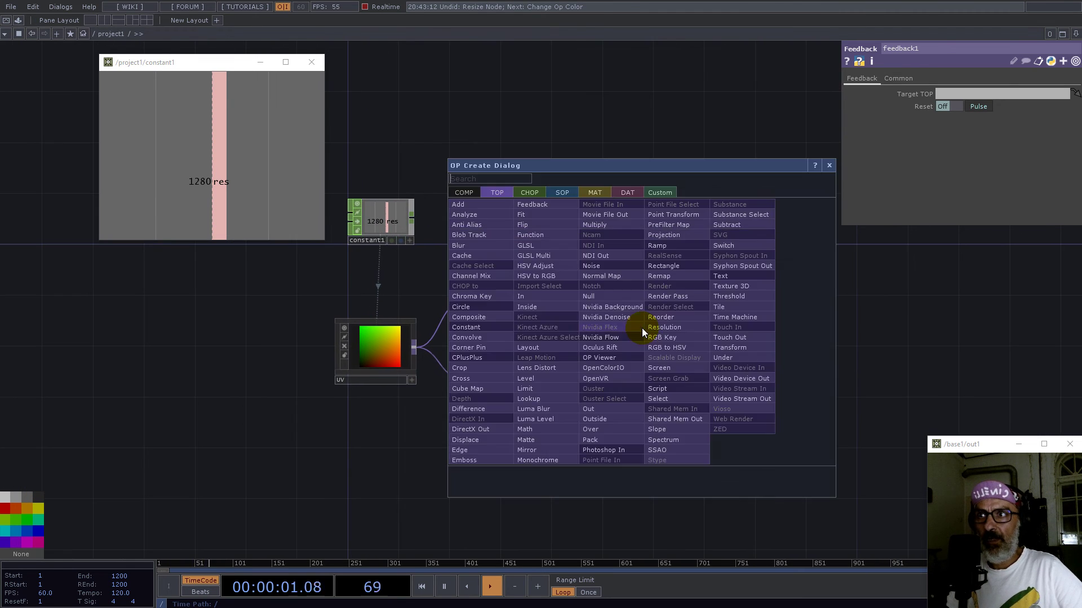
{"action": "left_click", "coordinate": [591, 291]}
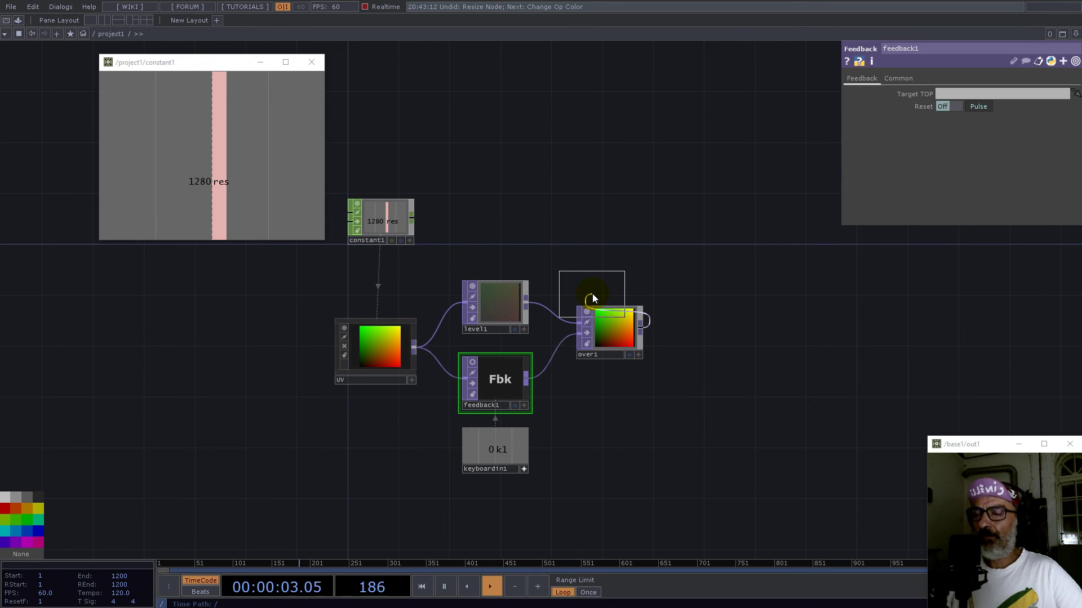
{"action": "left_click", "coordinate": [726, 283]}
{"action": "left_click", "coordinate": [508, 384]}
{"action": "left_click_drag", "start_coordinate": [760, 282], "coordinate": [975, 93]}
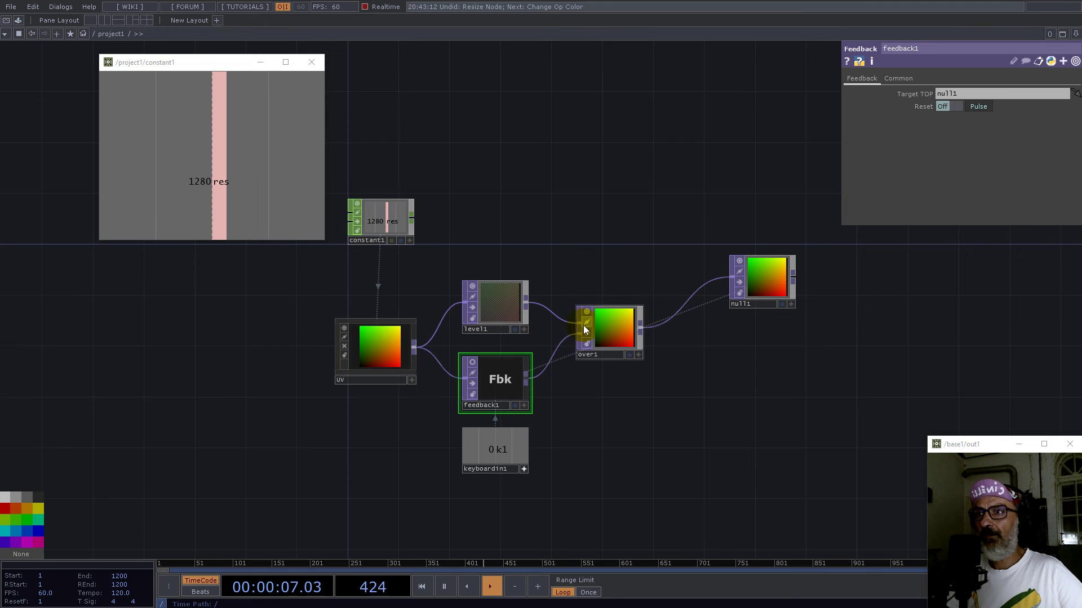
Move constant1 just above the UV component and insert a Displace TOP between over1 and null1.
{"action": "left_click_drag", "start_coordinate": [763, 279], "coordinate": [789, 279]}
{"action": "left_click_drag", "start_coordinate": [379, 222], "coordinate": [372, 284]}
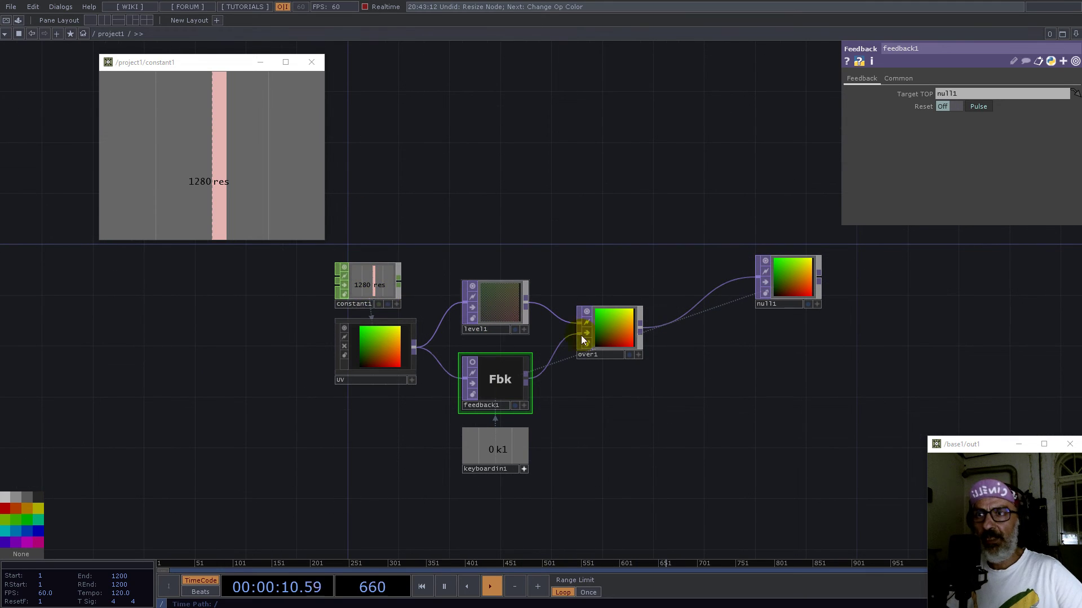
{"action": "right_click", "coordinate": [694, 304]}
{"action": "left_click", "coordinate": [702, 293]}
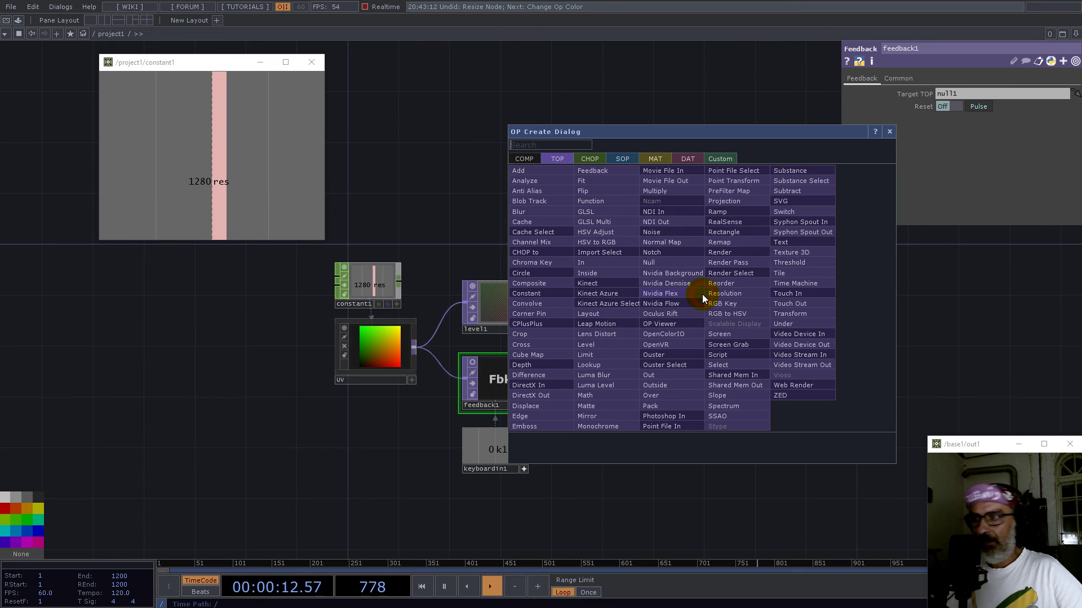
{"action": "type", "text": "d"}
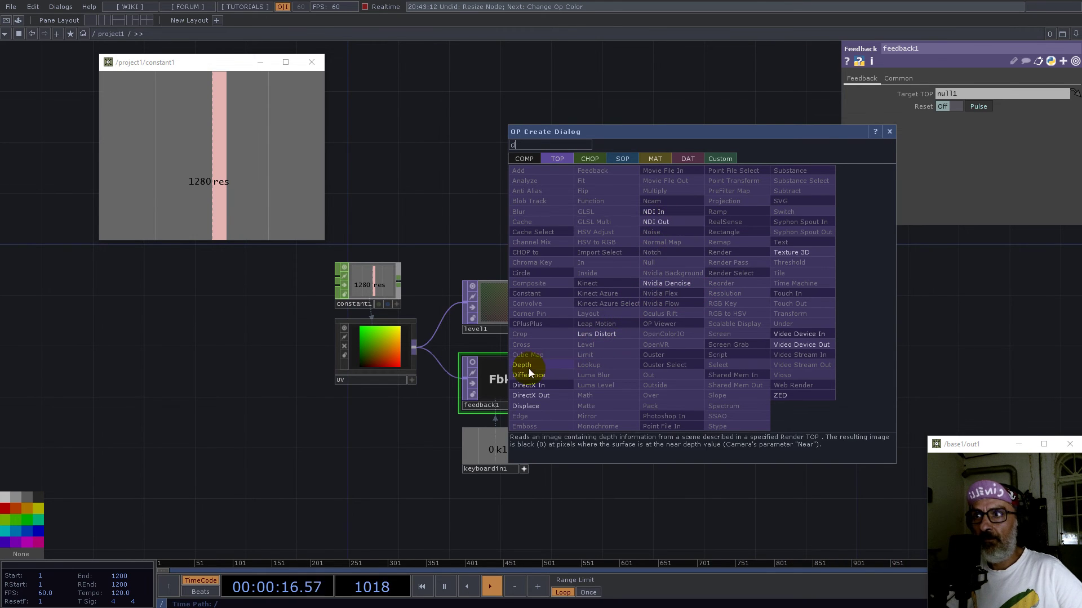
{"action": "left_click", "coordinate": [527, 404]}
{"action": "left_click", "coordinate": [697, 287]}
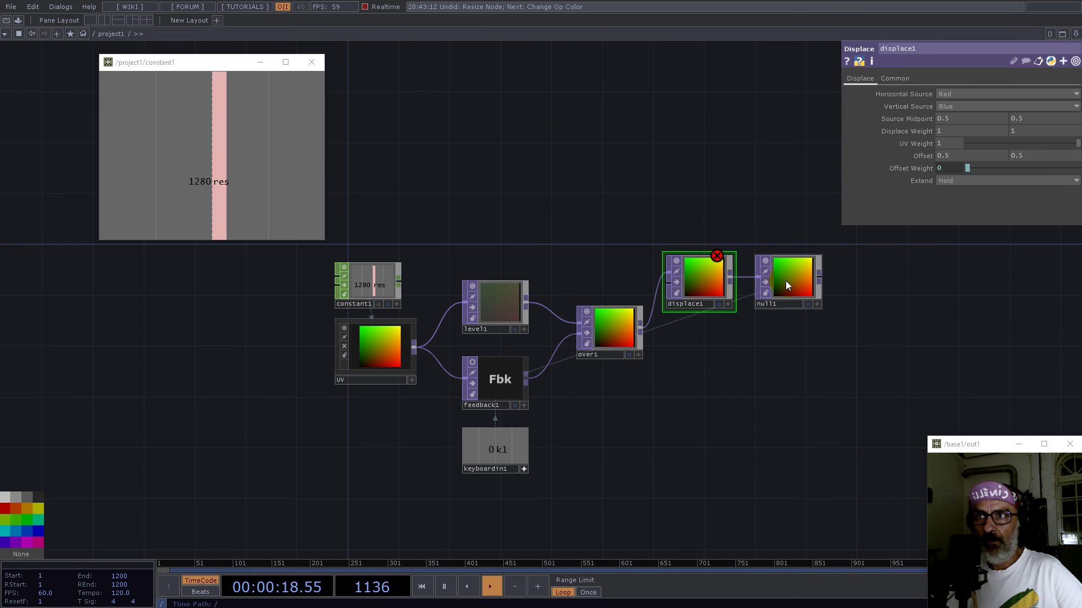
Move null1 and displace1 farther from over1 to widen the spacing in the chain.
{"action": "left_click_drag", "start_coordinate": [786, 281], "coordinate": [900, 269]}
{"action": "left_click", "coordinate": [714, 280]}
{"action": "left_click_drag", "start_coordinate": [714, 281], "coordinate": [777, 268]}
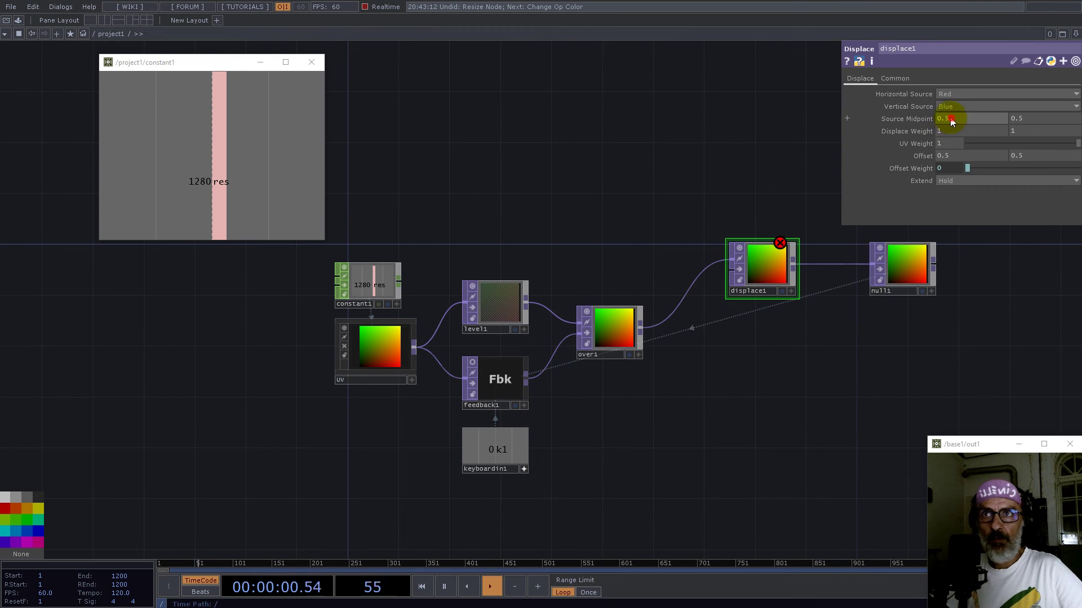
Set the Displace TOP's source midpoint to 0, 0 and its vertical source to Green.
{"action": "left_click_drag", "start_coordinate": [938, 125], "coordinate": [1026, 124]}
{"action": "left_click", "coordinate": [1027, 120]}
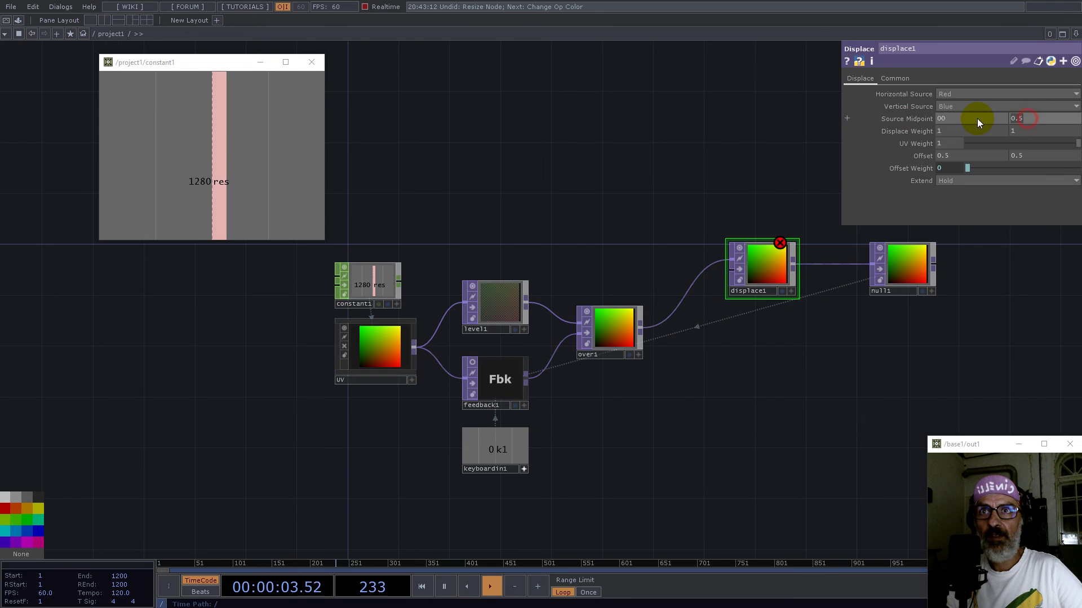
{"action": "left_click", "coordinate": [947, 106]}
{"action": "left_click", "coordinate": [949, 127]}
Add a Select TOP above over1 and connect it to the second input of the Displace TOP.
{"action": "double_click", "coordinate": [557, 220]}
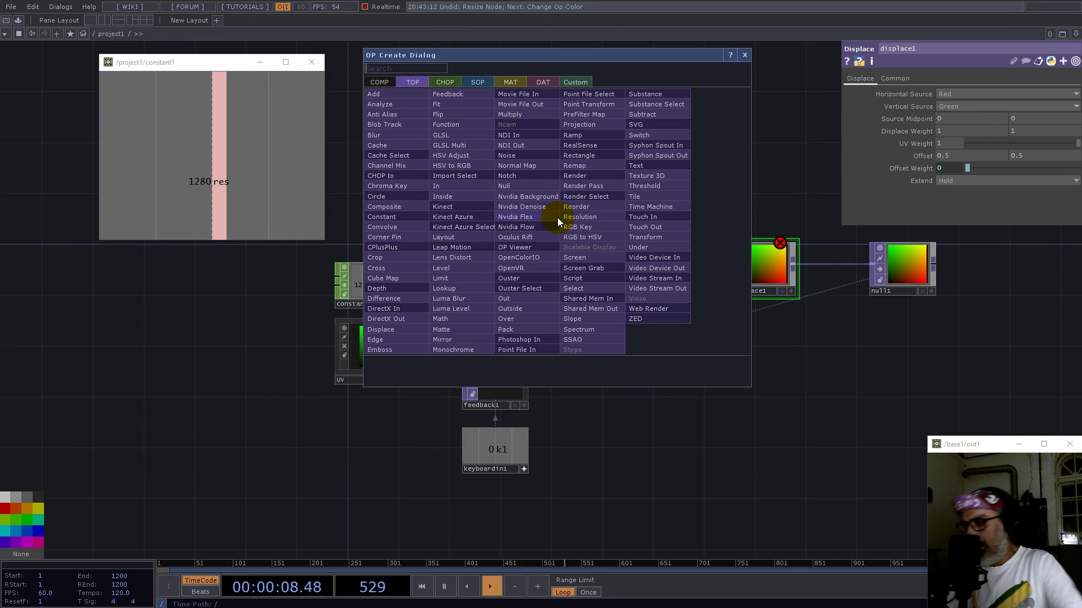
{"action": "left_click", "coordinate": [578, 288]}
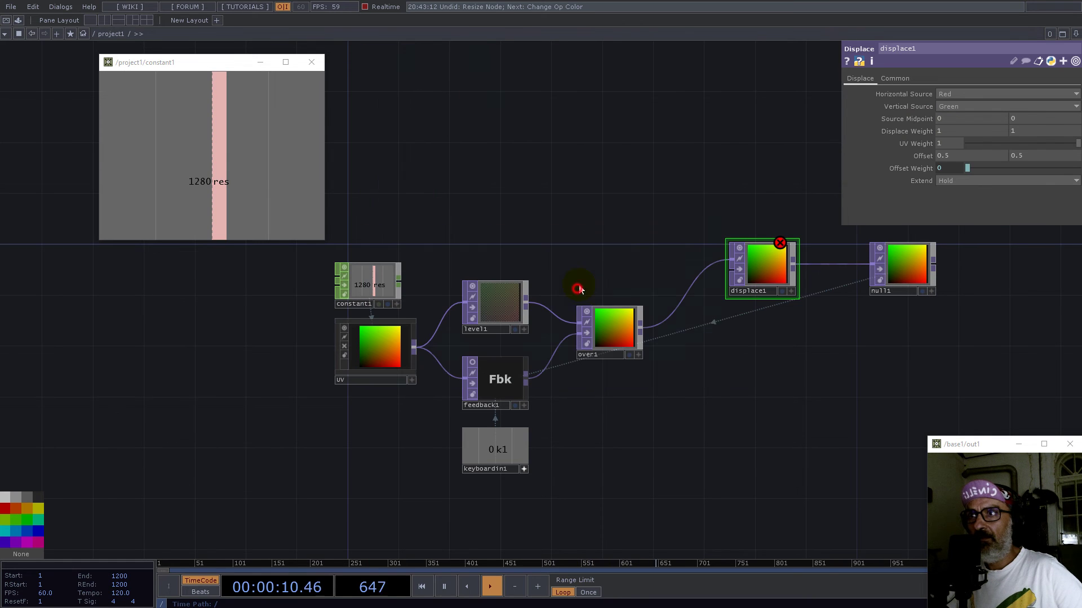
{"action": "left_click", "coordinate": [607, 206]}
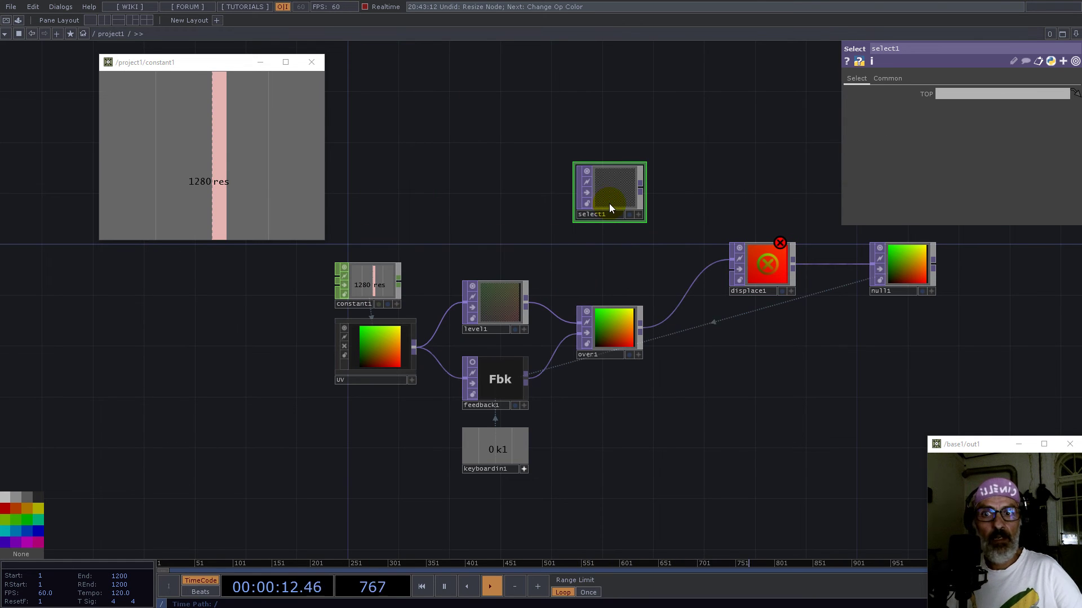
{"action": "left_click_drag", "start_coordinate": [617, 210], "coordinate": [733, 270]}
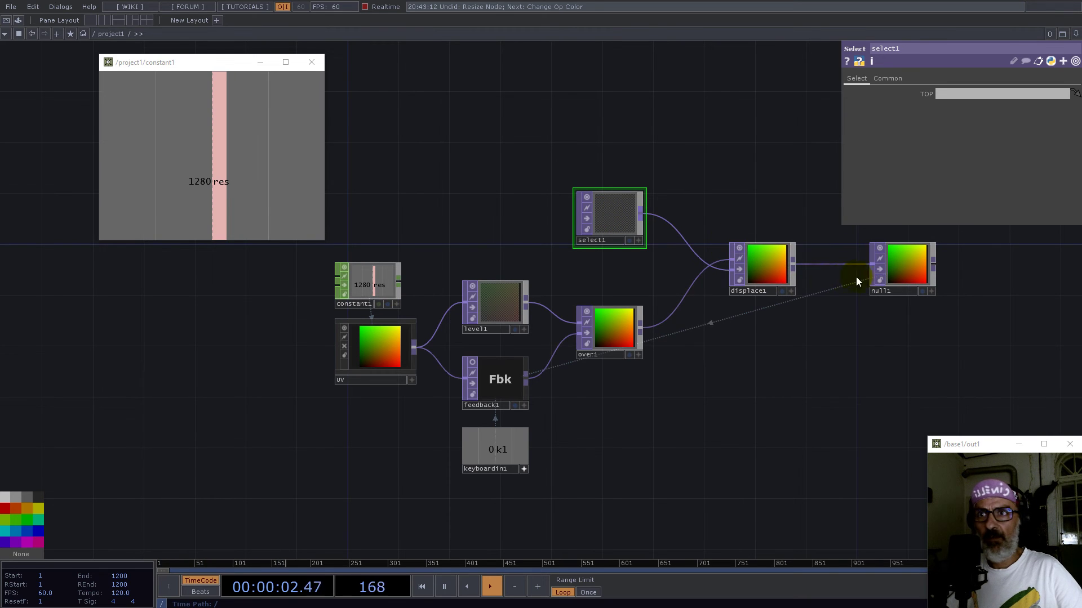
Close the floating constant1 viewer and add a Noise TOP in the empty area above the existing network.
{"action": "left_click_drag", "start_coordinate": [781, 395], "coordinate": [686, 430]}
{"action": "scroll", "coordinate": [712, 459], "scroll_direction": "down", "scroll_amount": 5}
{"action": "left_click_drag", "start_coordinate": [544, 281], "coordinate": [334, 212]}
{"action": "left_click", "coordinate": [311, 62]}
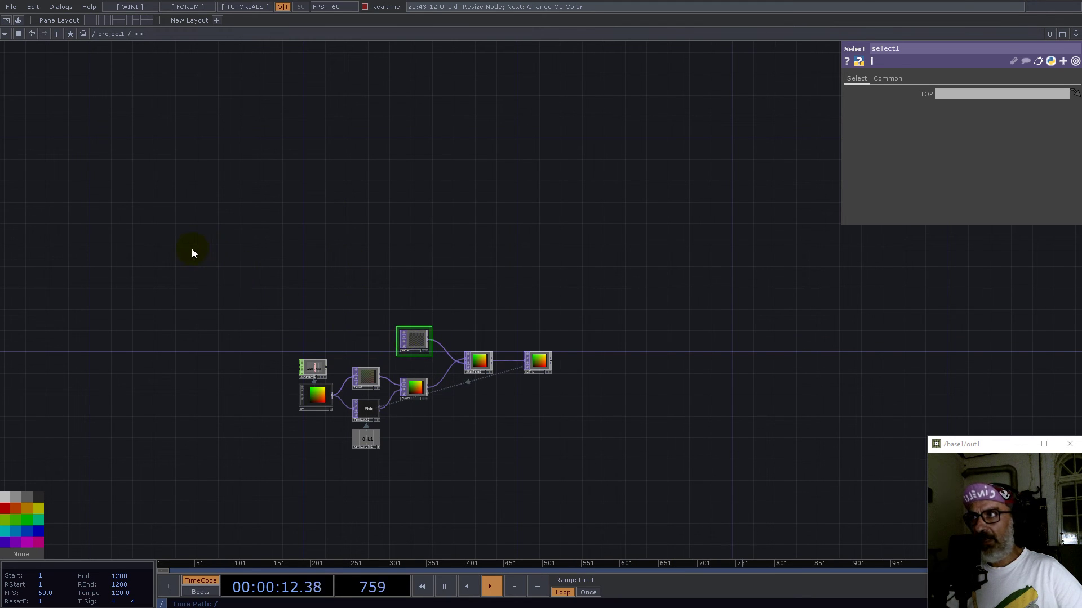
{"action": "key", "text": "Tab"}
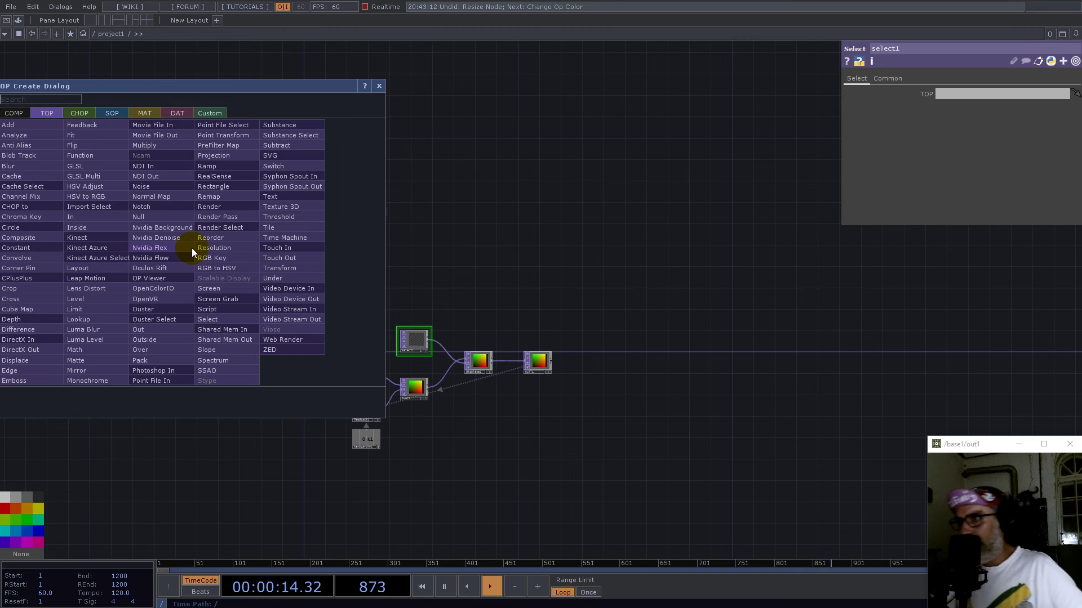
{"action": "type", "text": "nnoise"}
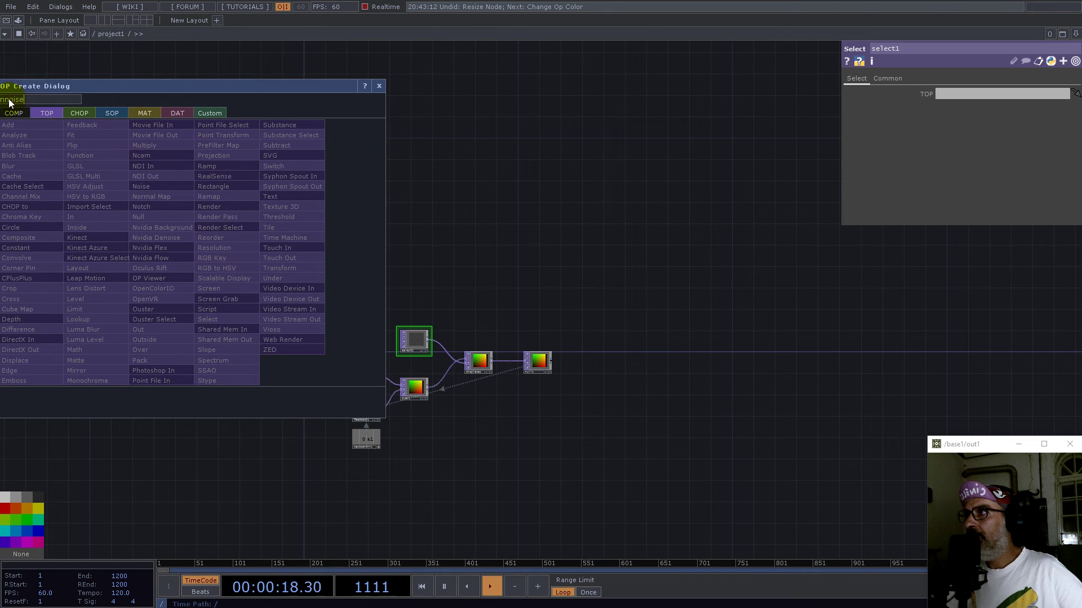
{"action": "key", "text": "BackSpace"}
{"action": "left_click", "coordinate": [156, 186]}
{"action": "left_click", "coordinate": [365, 266]}
Export constant1's res channel to the Noise TOP's width and height resolution.
{"action": "scroll", "coordinate": [332, 316], "scroll_direction": "up", "scroll_amount": 5}
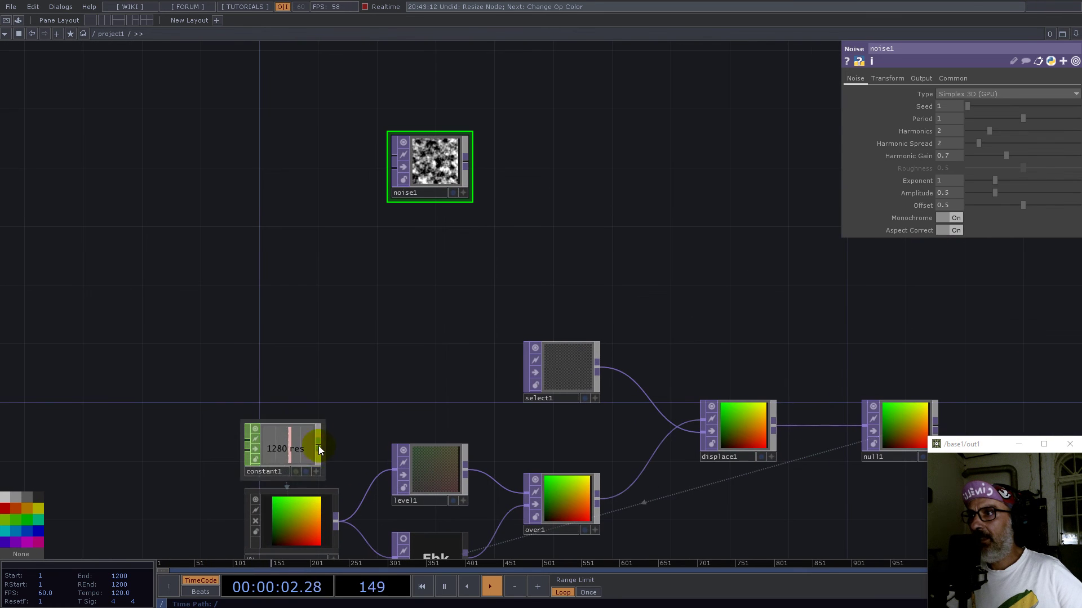
{"action": "left_click_drag", "start_coordinate": [316, 476], "coordinate": [932, 108]}
{"action": "left_click_drag", "start_coordinate": [573, 173], "coordinate": [491, 186]}
{"action": "left_click_drag", "start_coordinate": [369, 174], "coordinate": [354, 188]}
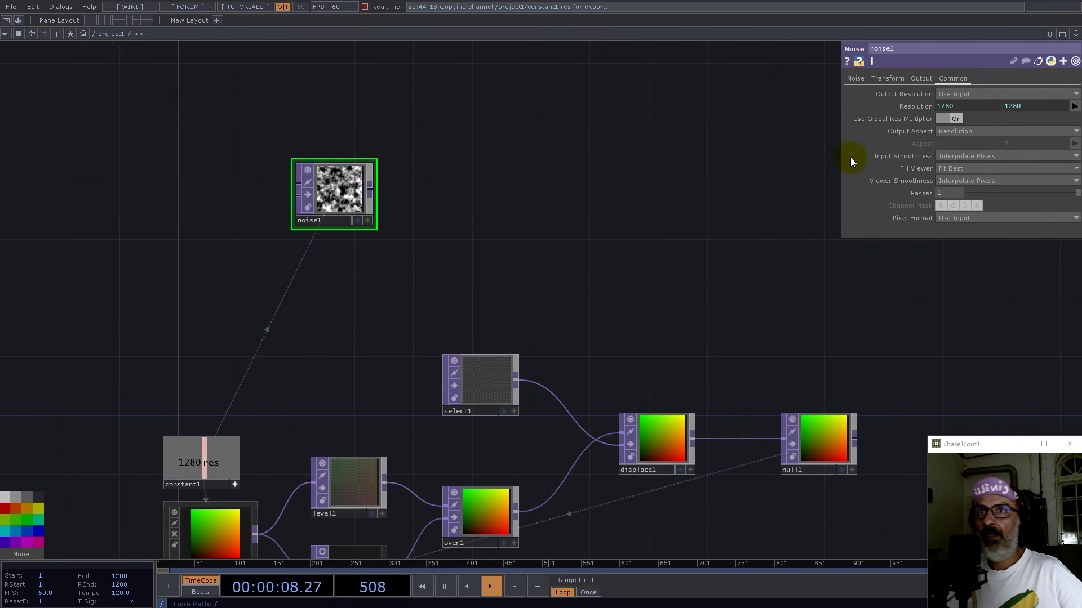
Set noise1's pixel format to 32-bit float (Mono) and its transform scale to 0.2 on all three axes.
{"action": "left_click", "coordinate": [964, 217]}
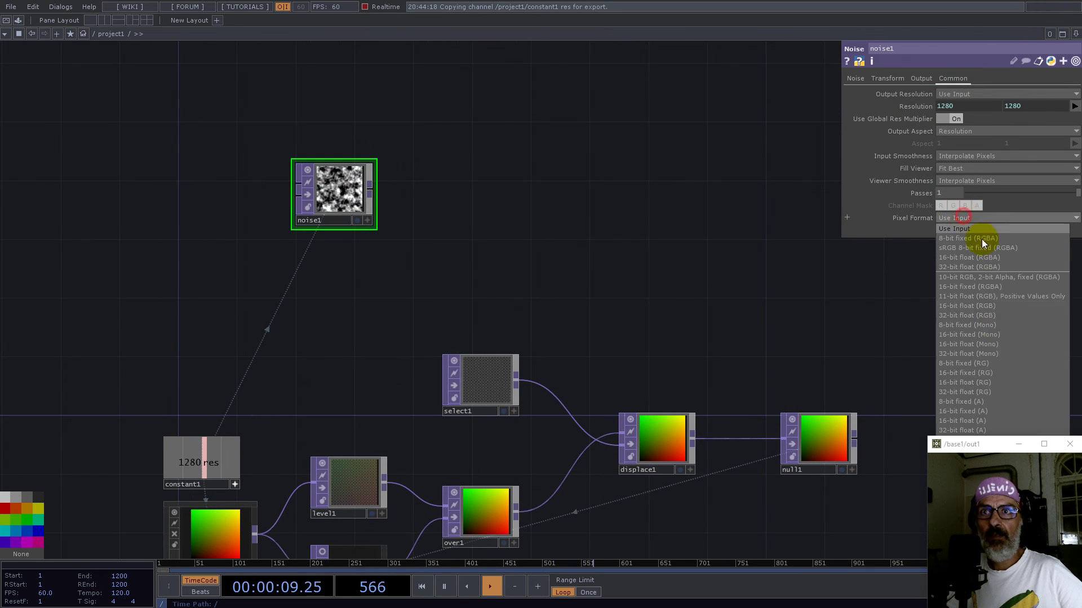
{"action": "left_click", "coordinate": [984, 353]}
{"action": "left_click", "coordinate": [855, 78]}
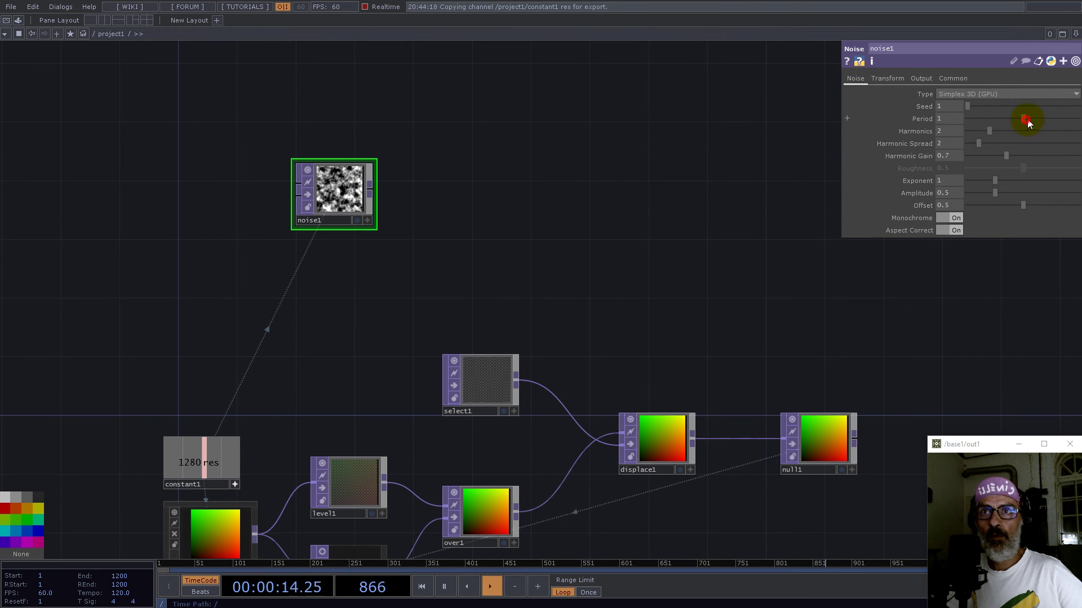
{"action": "left_click", "coordinate": [887, 78]}
{"action": "left_click_drag", "start_coordinate": [927, 147], "coordinate": [730, 139]}
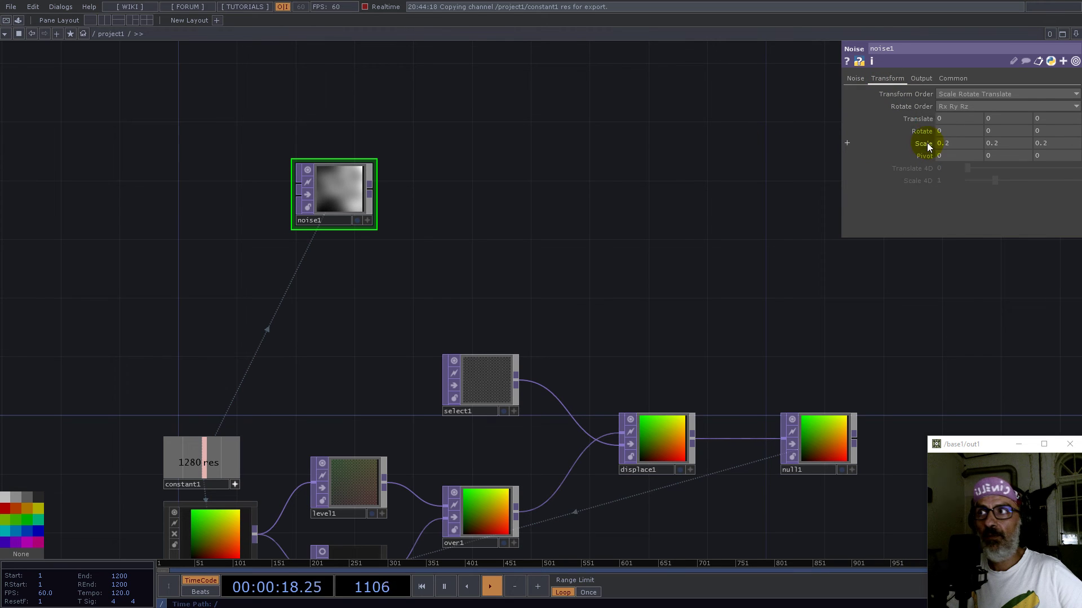
Add a Slope TOP beside noise1, fed by the noise output.
{"action": "left_click_drag", "start_coordinate": [373, 201], "coordinate": [293, 233]}
{"action": "type", "text": "slo"}
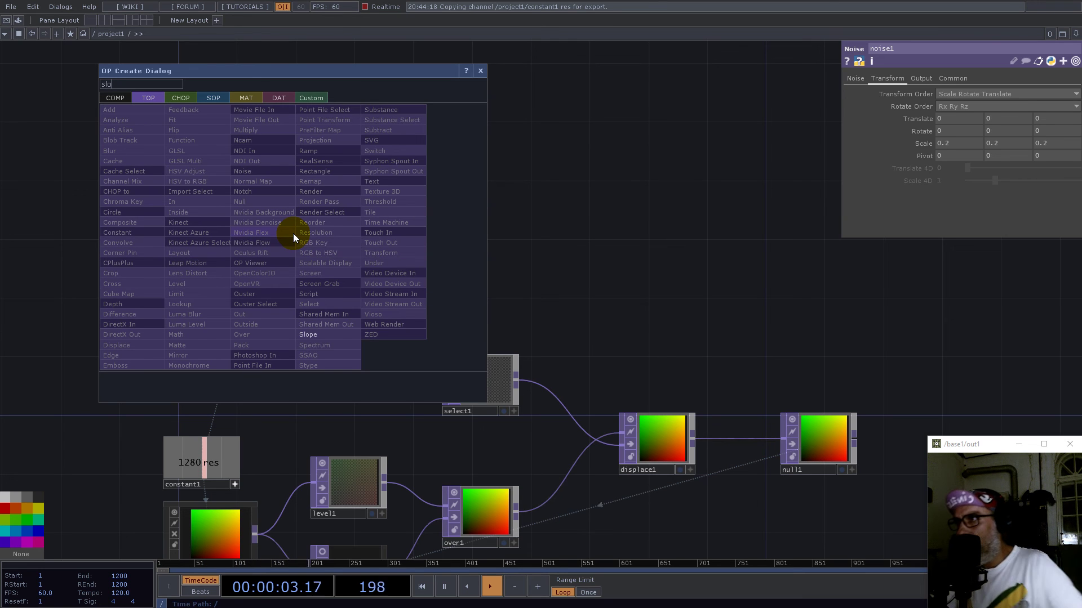
{"action": "left_click", "coordinate": [321, 335]}
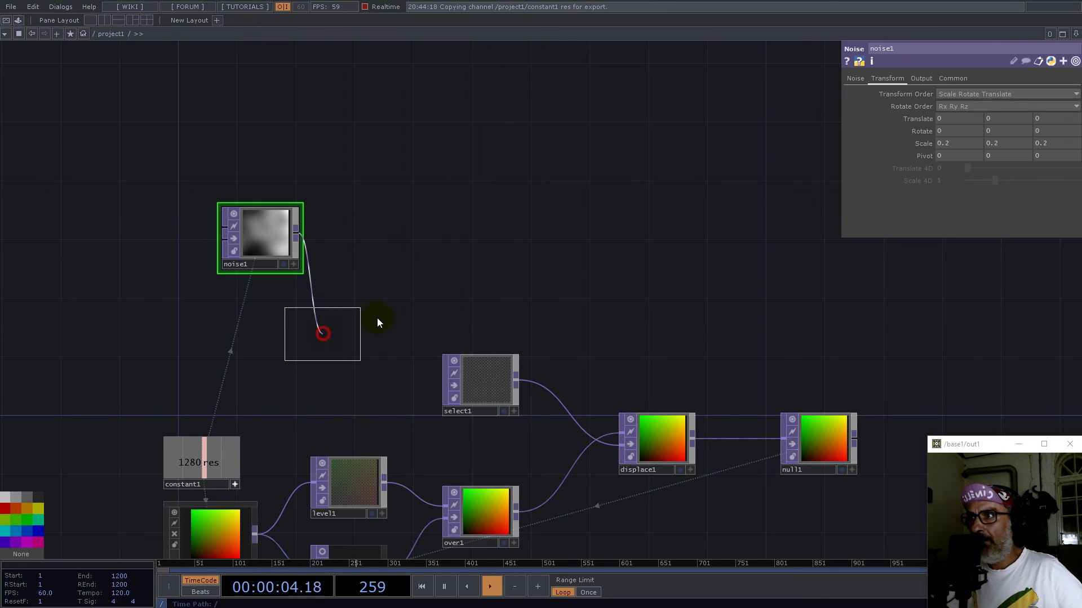
{"action": "left_click", "coordinate": [430, 248]}
Configure slope1 with Green as Vertical Luminance, Blue as Neutral and pixel format 32-bit float (RG).
{"action": "left_click", "coordinate": [952, 107]}
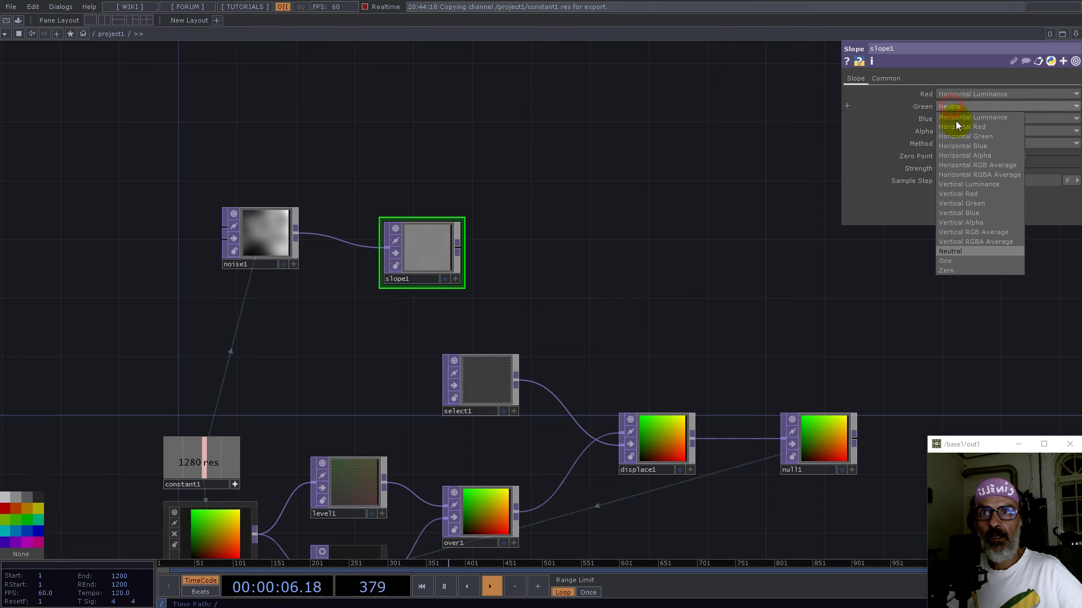
{"action": "left_click", "coordinate": [959, 184]}
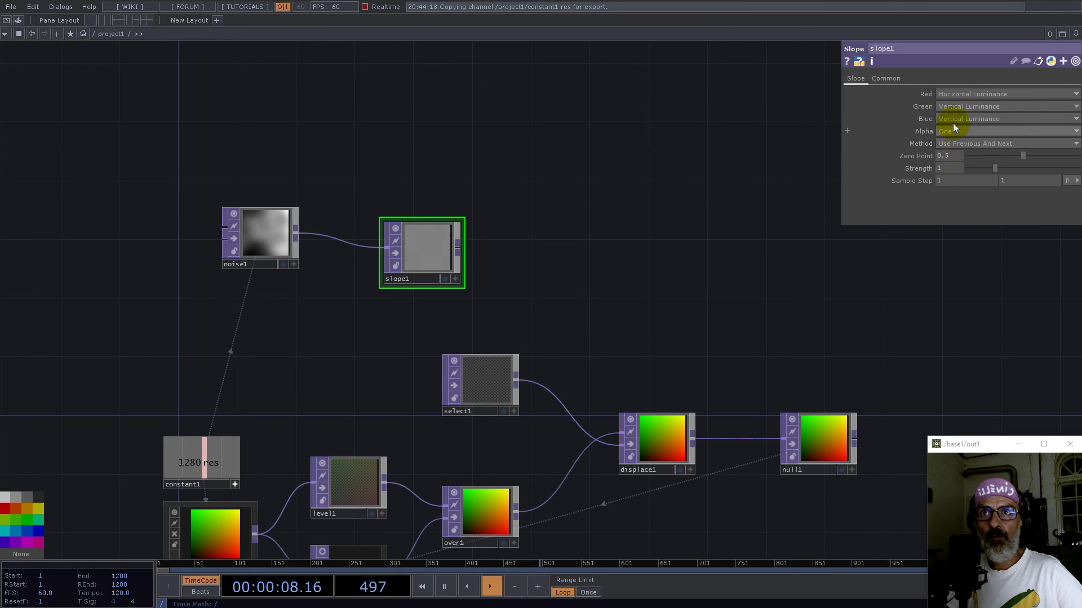
{"action": "left_click", "coordinate": [952, 120]}
{"action": "left_click", "coordinate": [952, 264]}
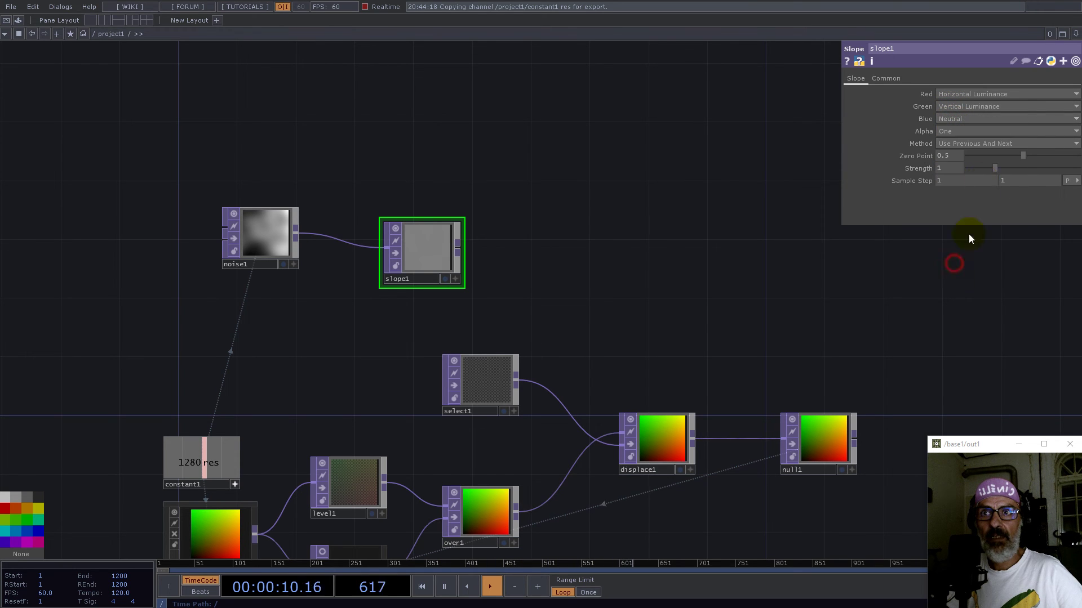
{"action": "left_click", "coordinate": [883, 79]}
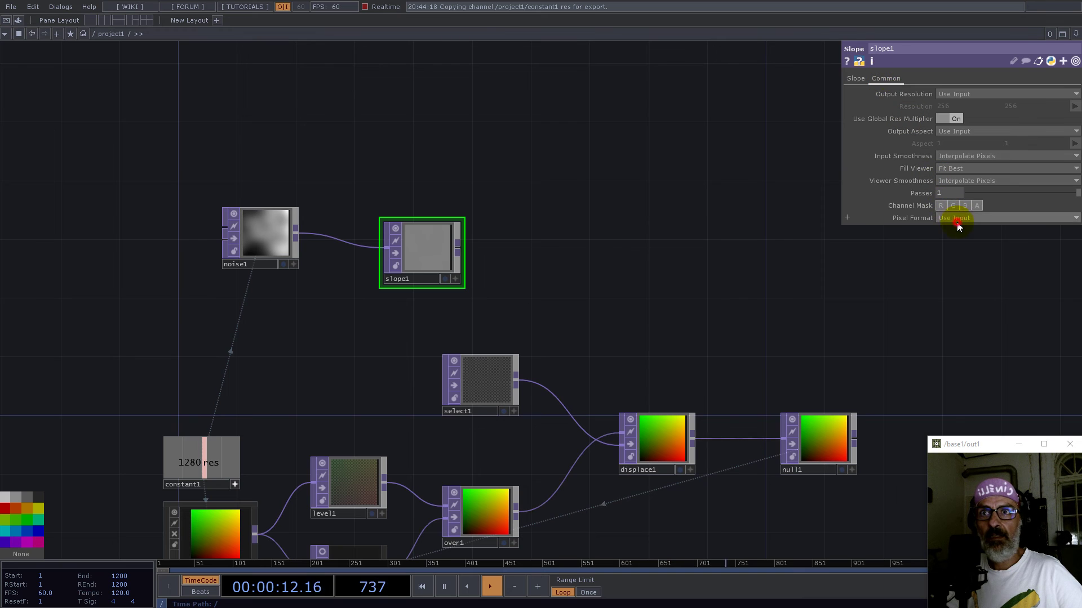
{"action": "left_click", "coordinate": [961, 218]}
{"action": "left_click", "coordinate": [973, 393]}
Add a Null TOP after slope1 and assign it as the source TOP of select1.
{"action": "left_click_drag", "start_coordinate": [230, 165], "coordinate": [358, 203]}
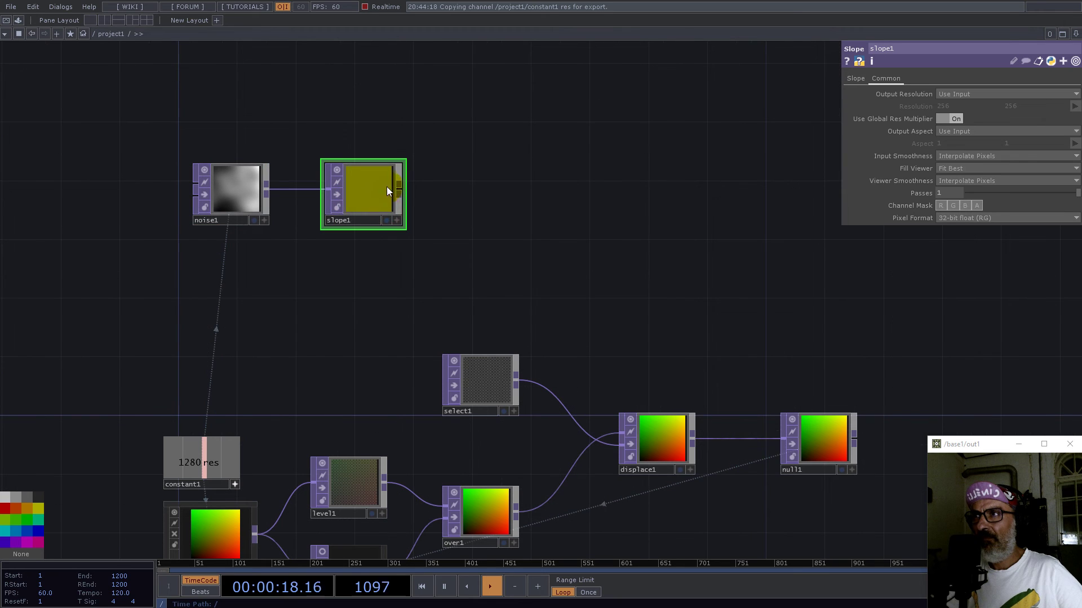
{"action": "key", "text": "Tab"}
{"action": "left_click", "coordinate": [356, 160]}
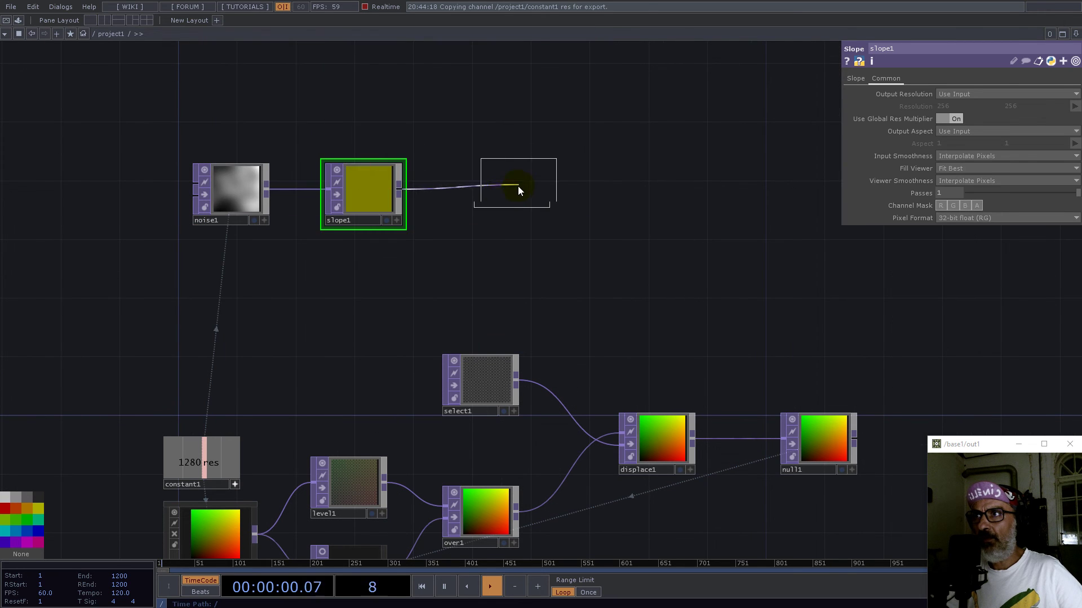
{"action": "left_click", "coordinate": [498, 189]}
{"action": "left_click_drag", "start_coordinate": [169, 104], "coordinate": [500, 222]}
{"action": "left_click_drag", "start_coordinate": [504, 191], "coordinate": [952, 94]}
{"action": "left_click", "coordinate": [483, 376]}
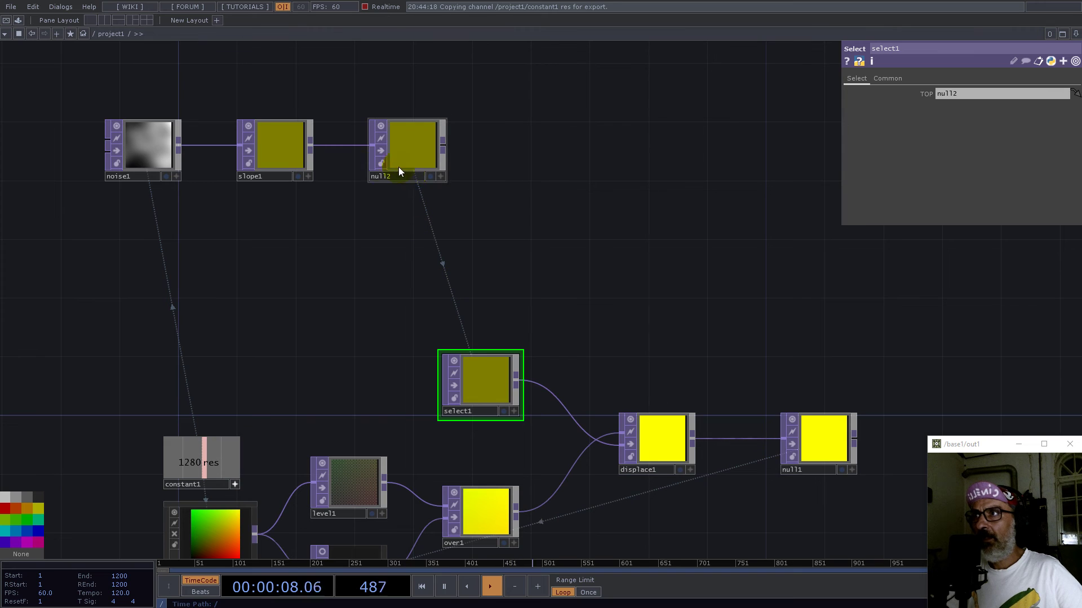
Set slope1's zero point to 0.
{"action": "left_click", "coordinate": [278, 144]}
{"action": "left_click", "coordinate": [859, 80]}
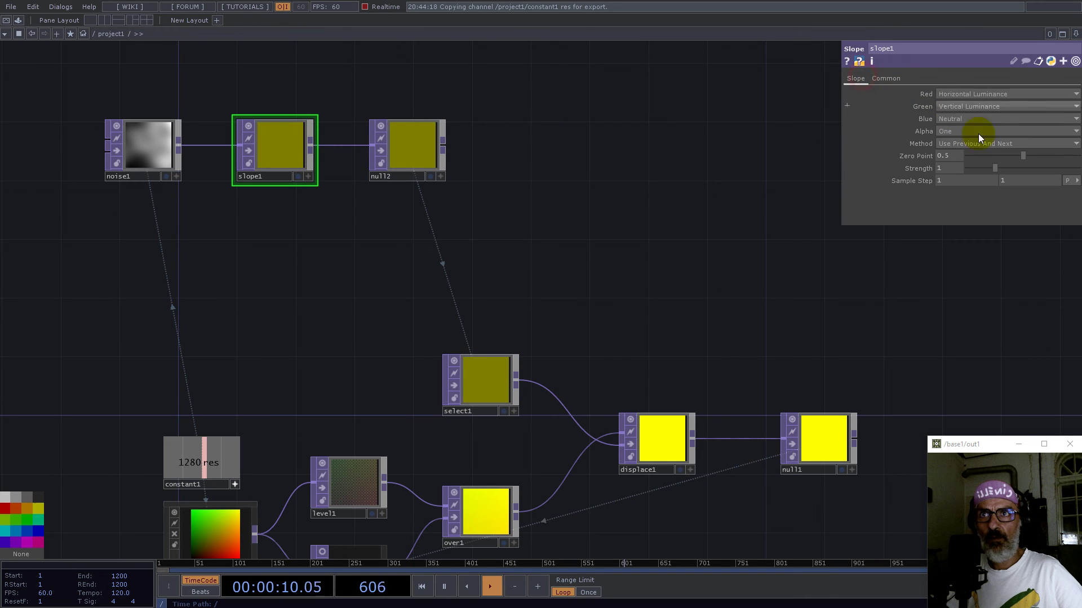
{"action": "left_click_drag", "start_coordinate": [1021, 158], "coordinate": [899, 150]}
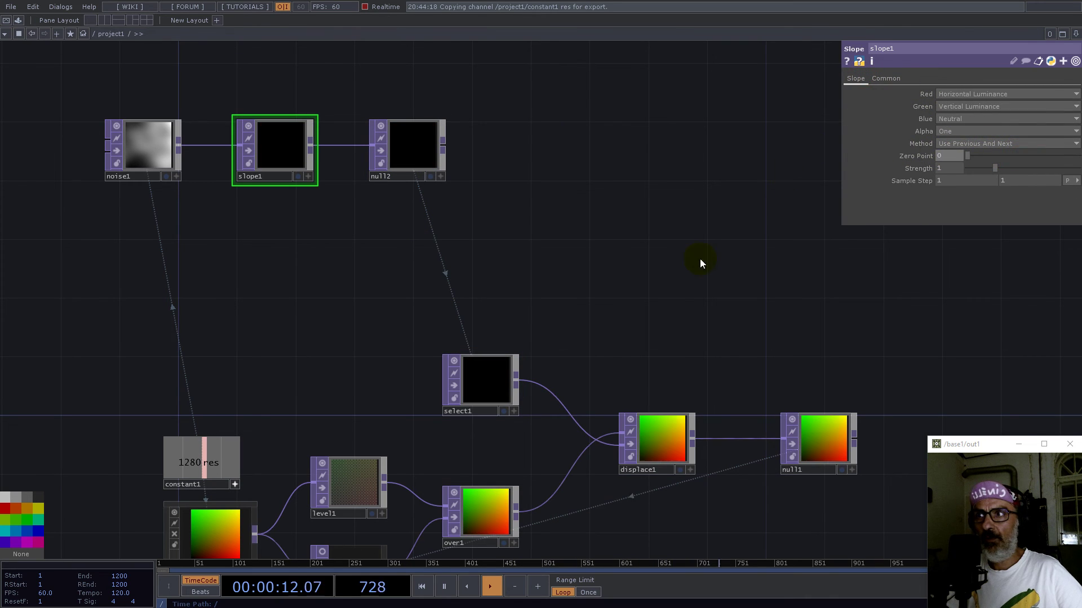
Split the workspace side by side, display null1's output in the second pane and widen the network pane slightly.
{"action": "left_click_drag", "start_coordinate": [739, 342], "coordinate": [546, 218]}
{"action": "scroll", "coordinate": [640, 289], "scroll_direction": "down", "scroll_amount": 2}
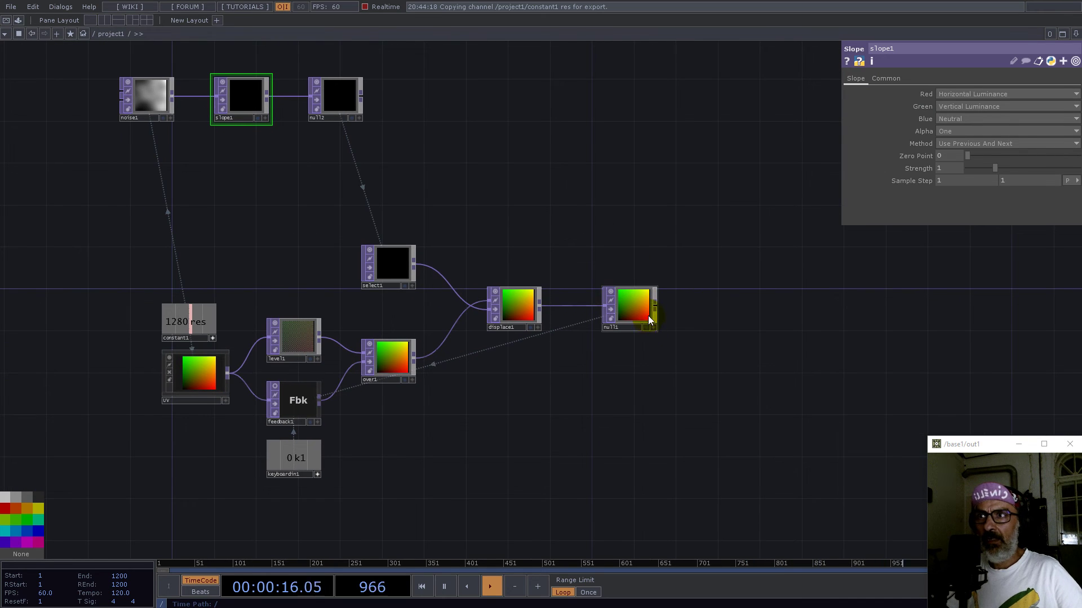
{"action": "left_click", "coordinate": [1074, 34]}
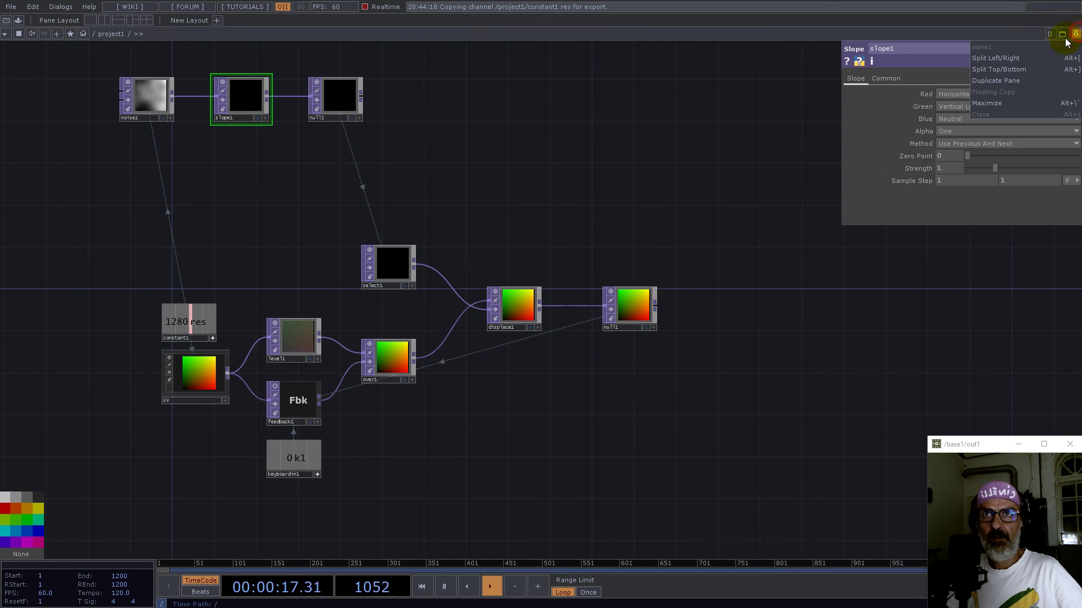
{"action": "left_click", "coordinate": [996, 58]}
{"action": "left_click", "coordinate": [547, 34]}
{"action": "left_click", "coordinate": [556, 79]}
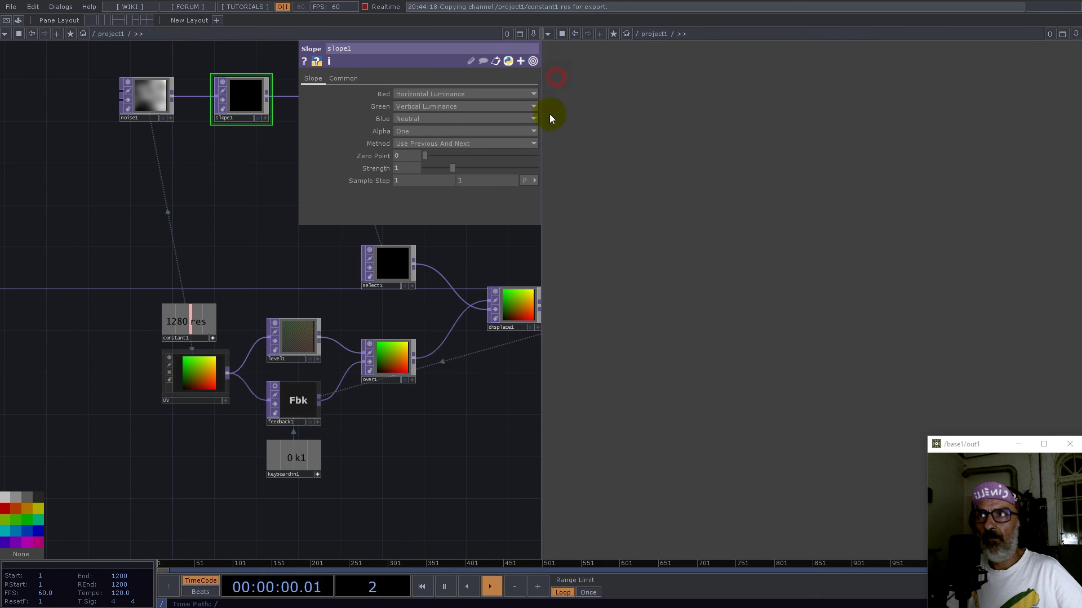
{"action": "left_click_drag", "start_coordinate": [405, 404], "coordinate": [281, 408]}
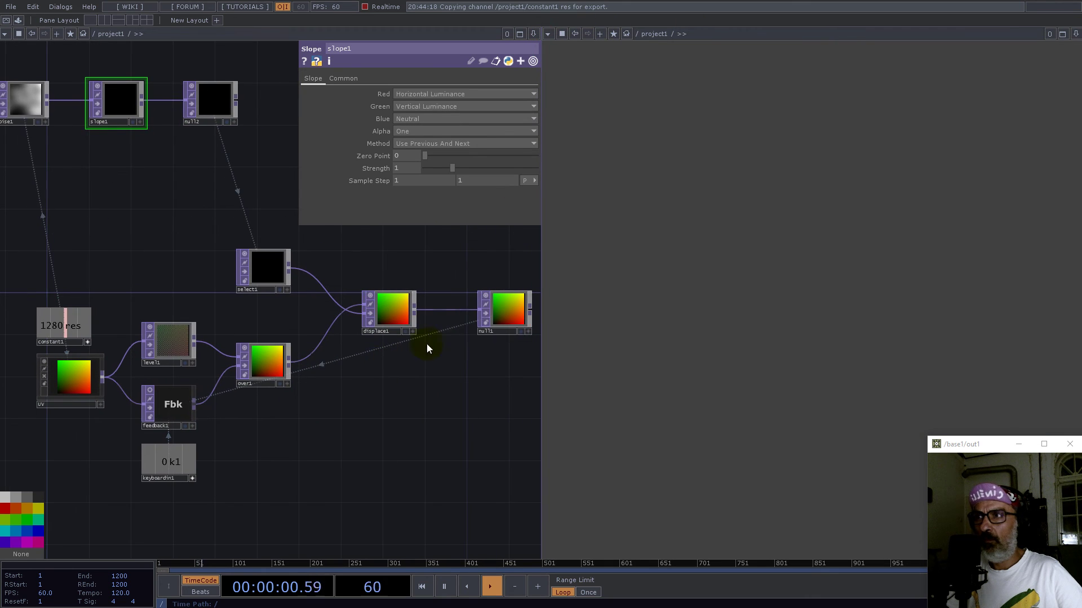
{"action": "left_click", "coordinate": [522, 332]}
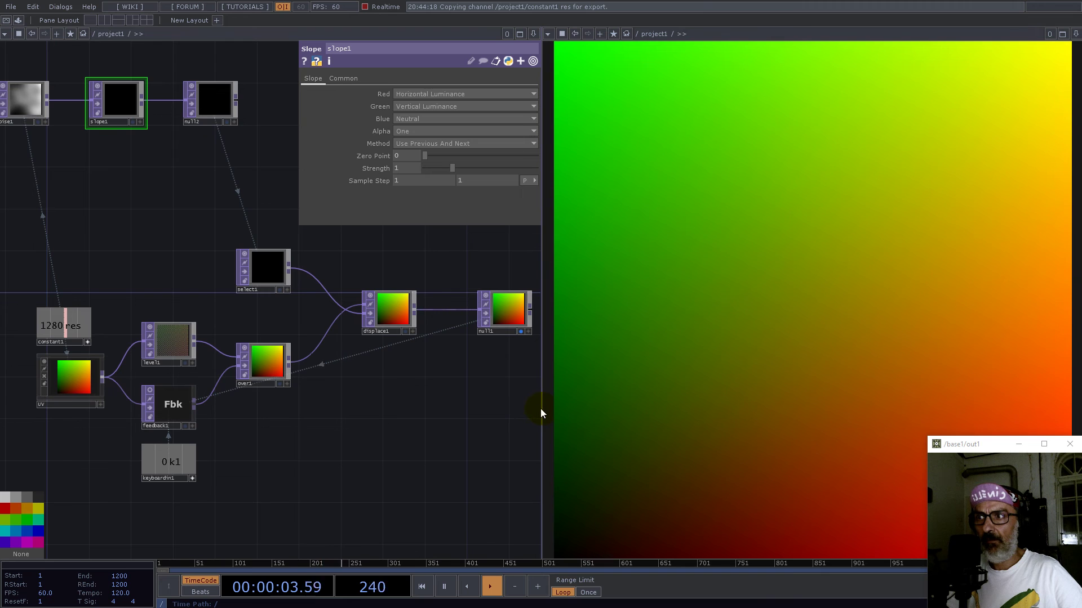
{"action": "left_click_drag", "start_coordinate": [540, 408], "coordinate": [563, 408]}
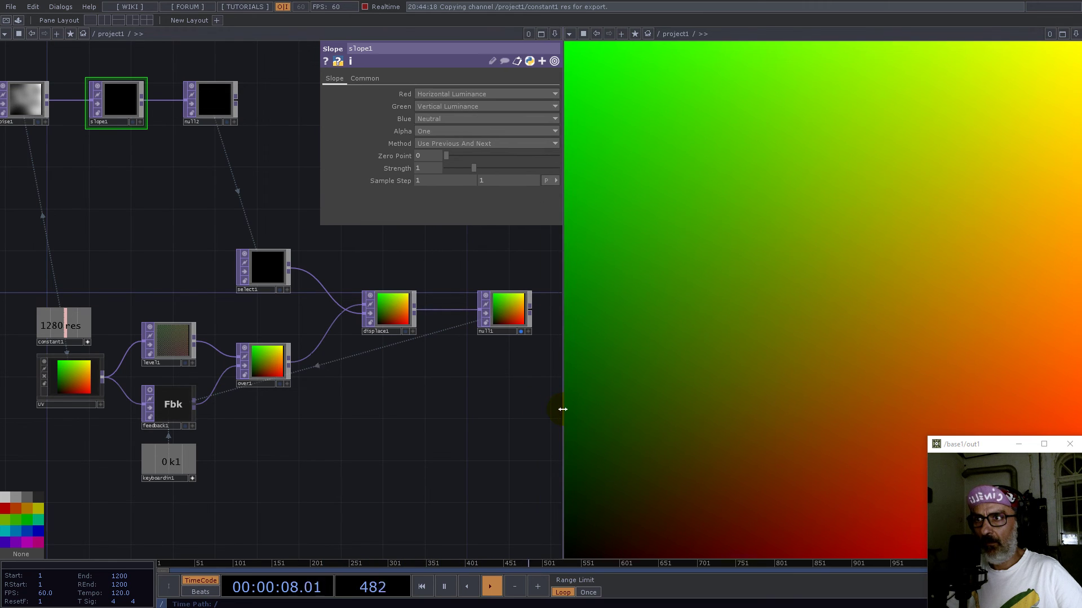
Set slope1's strength to 116.
{"action": "left_click_drag", "start_coordinate": [133, 200], "coordinate": [217, 311]}
{"action": "left_click", "coordinate": [116, 213]}
{"action": "left_click", "coordinate": [205, 217]}
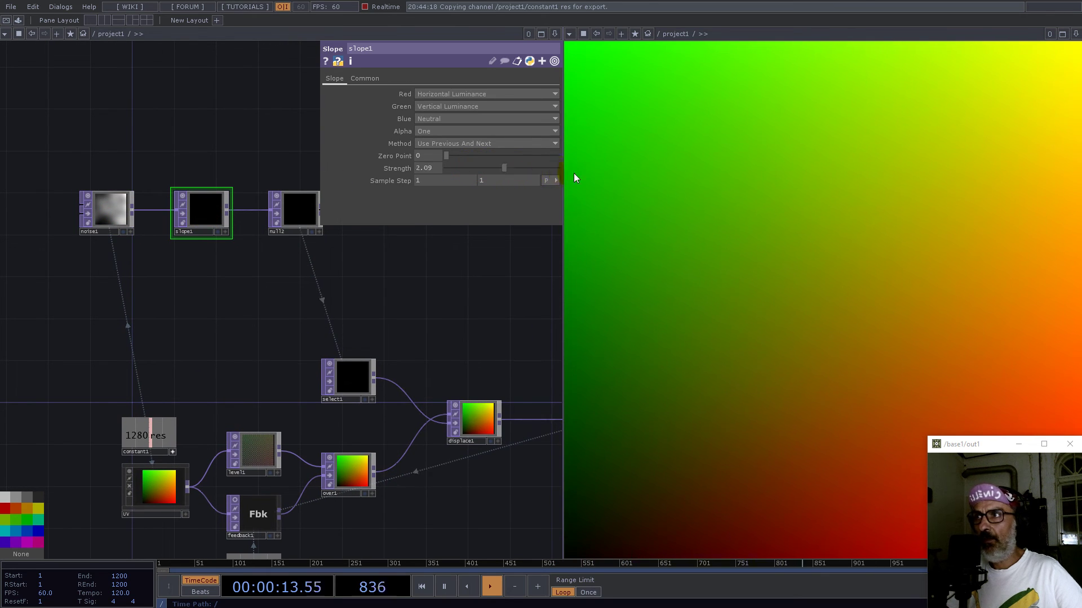
{"action": "key", "text": "ctrl+z"}
{"action": "left_click_drag", "start_coordinate": [466, 326], "coordinate": [369, 290]}
{"action": "scroll", "coordinate": [375, 293], "scroll_direction": "down", "scroll_amount": 4}
{"action": "left_click", "coordinate": [186, 208]}
{"action": "left_click", "coordinate": [469, 179]}
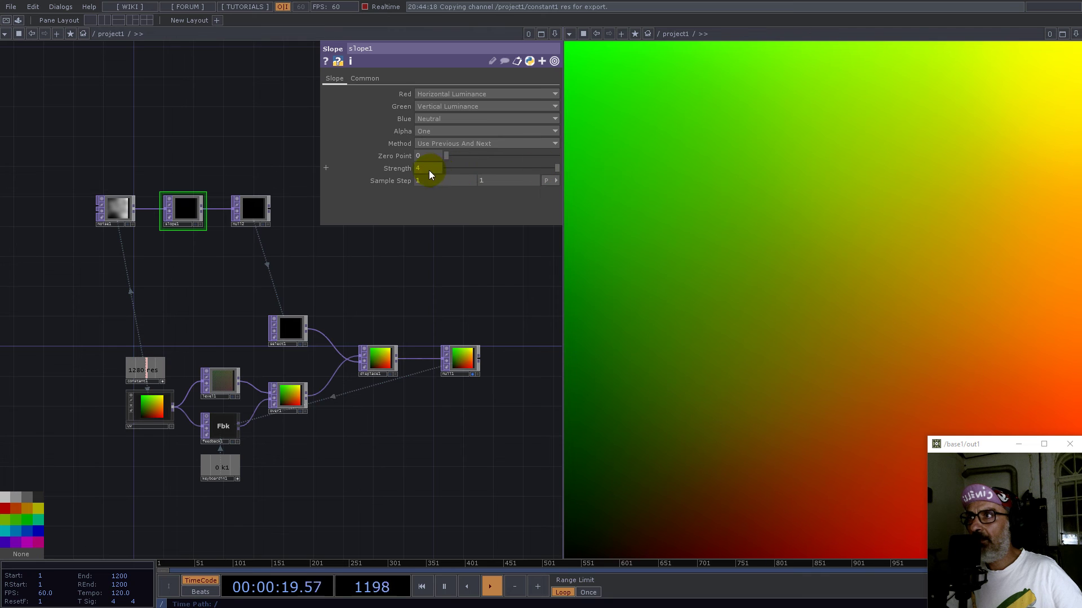
{"action": "left_click_drag", "start_coordinate": [426, 169], "coordinate": [352, 164]}
{"action": "type", "text": "116"}
{"action": "key", "text": "Return"}
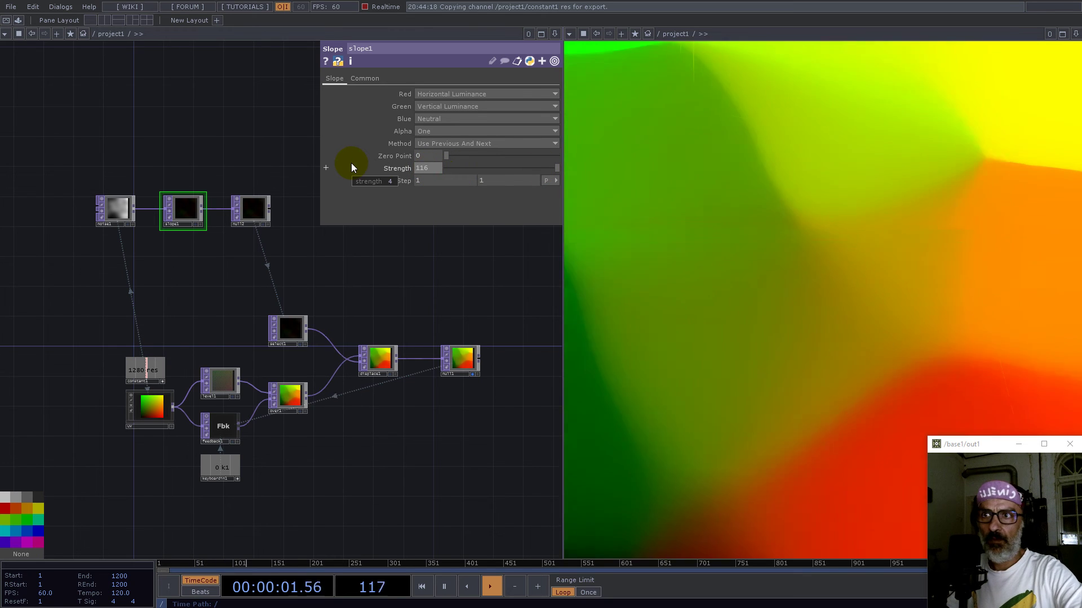
Set level1's opacity to 0.01.
{"action": "left_click", "coordinate": [232, 382]}
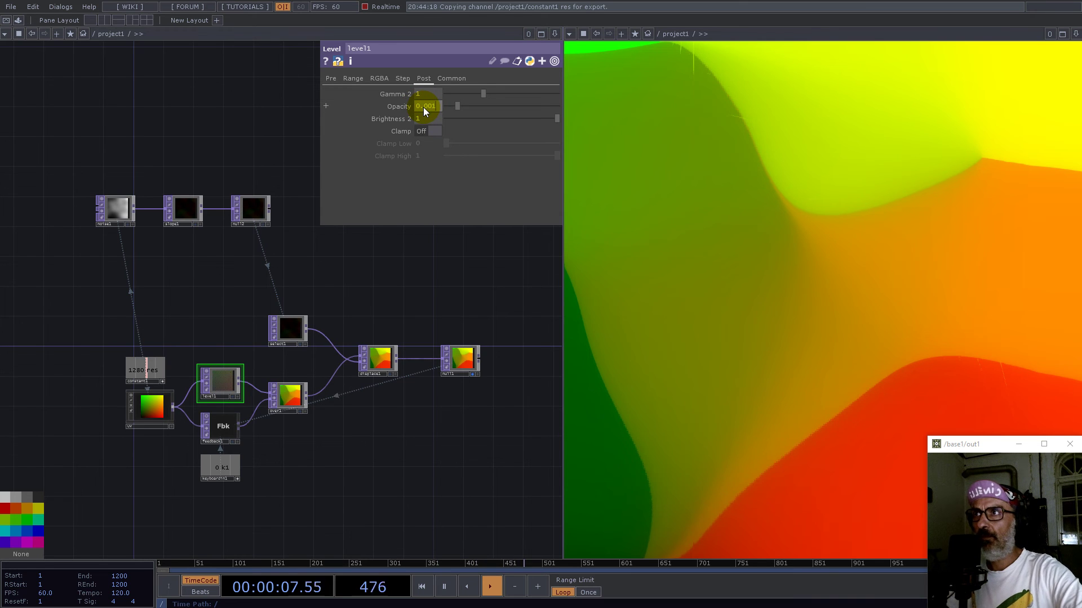
{"action": "key", "text": "Return"}
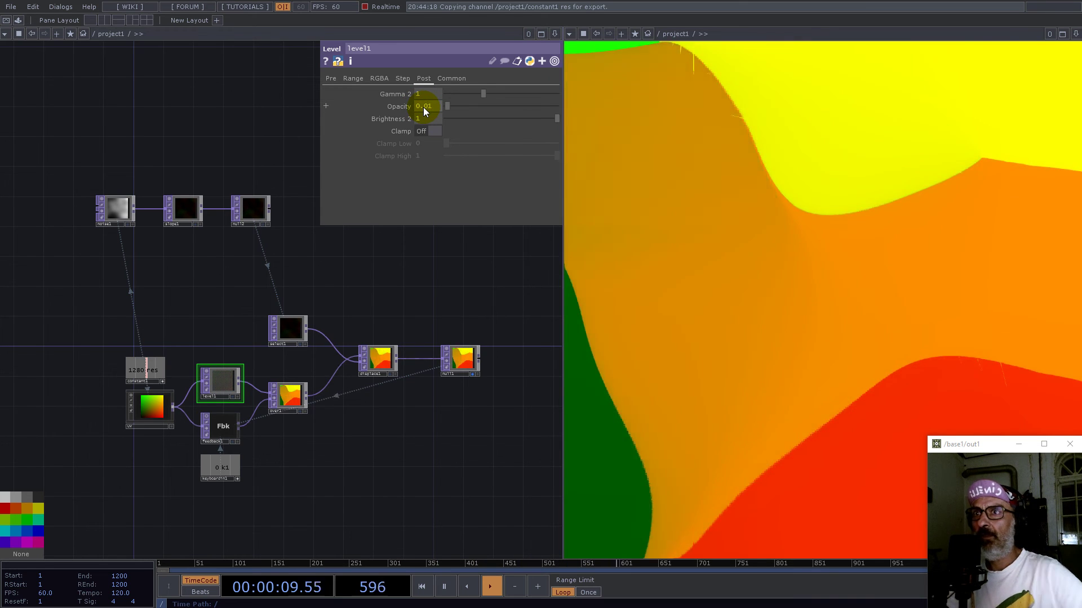
Lower slope1's strength to 1 and raise it to 4, resetting the feedback loop each time.
{"action": "left_click", "coordinate": [178, 209]}
{"action": "left_click_drag", "start_coordinate": [405, 170], "coordinate": [378, 164]}
{"action": "type", "text": "1"}
{"action": "key", "text": "Return"}
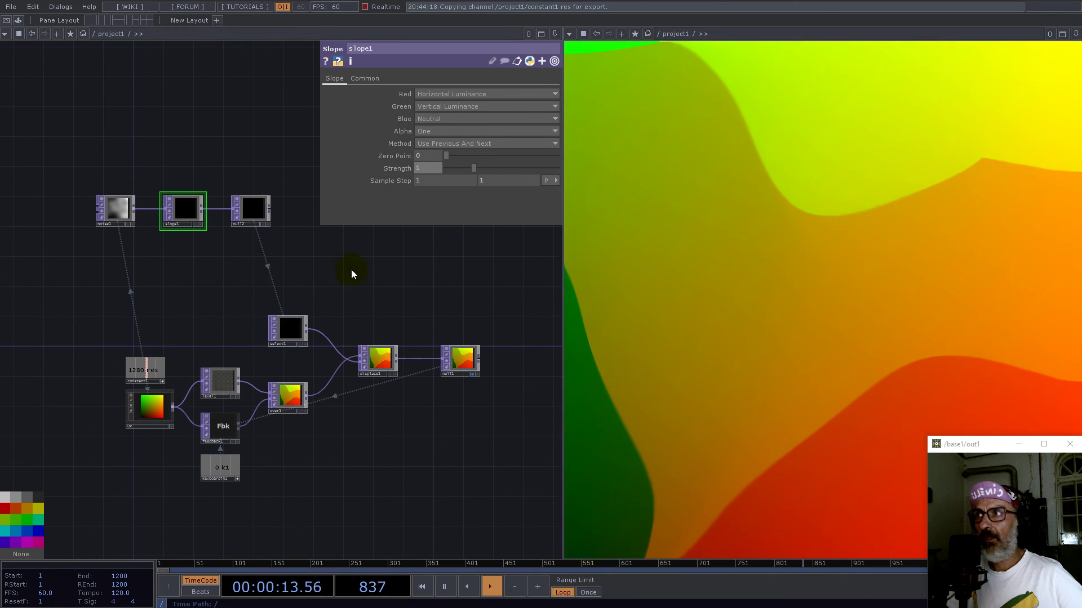
{"action": "left_click", "coordinate": [351, 265]}
{"action": "key", "text": "1"}
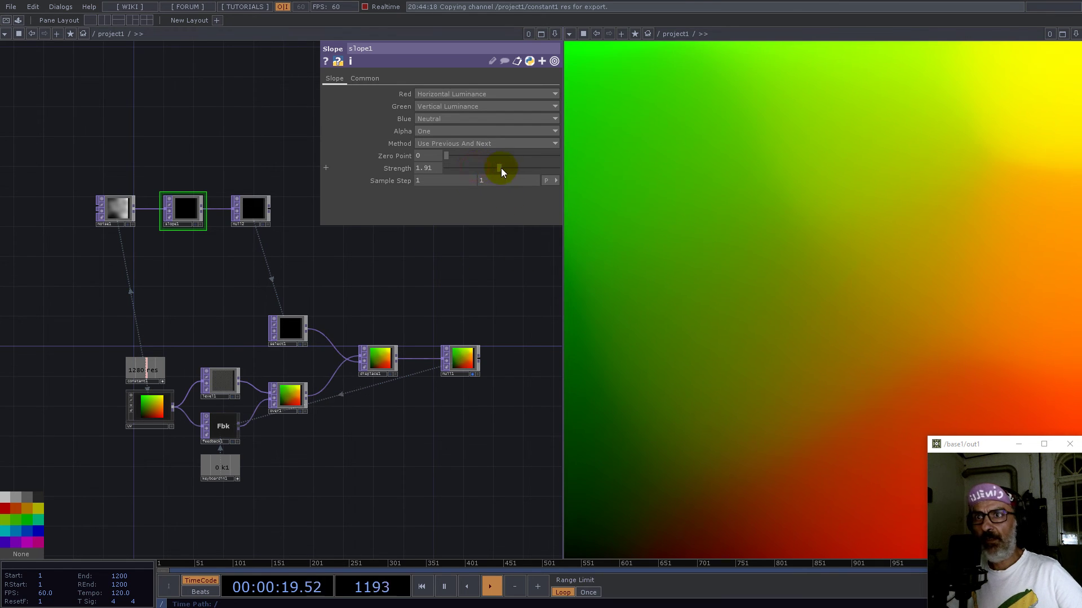
{"action": "left_click", "coordinate": [353, 277]}
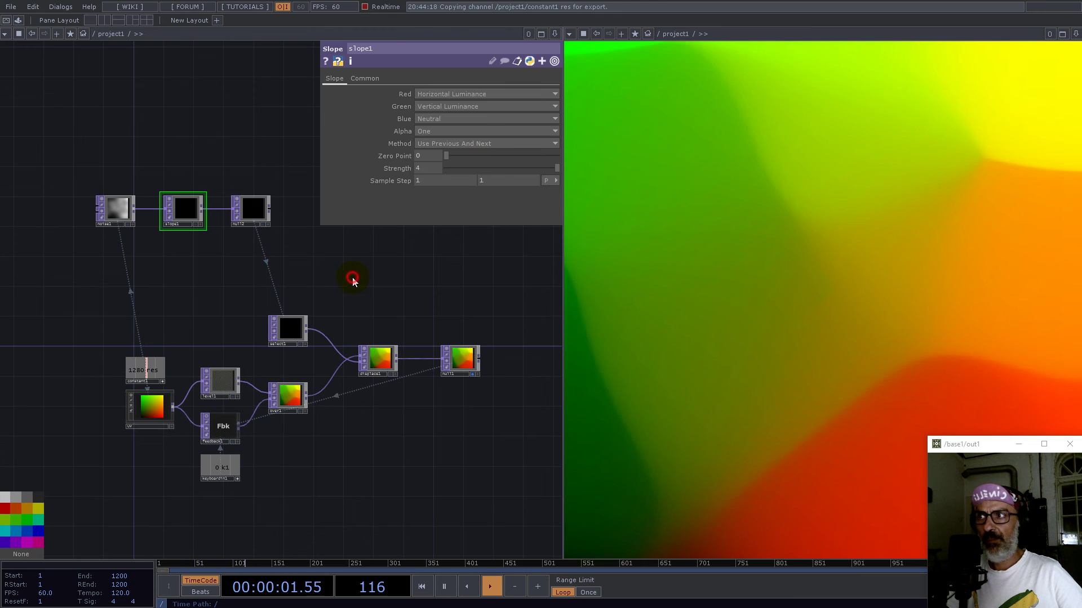
{"action": "key", "text": "1"}
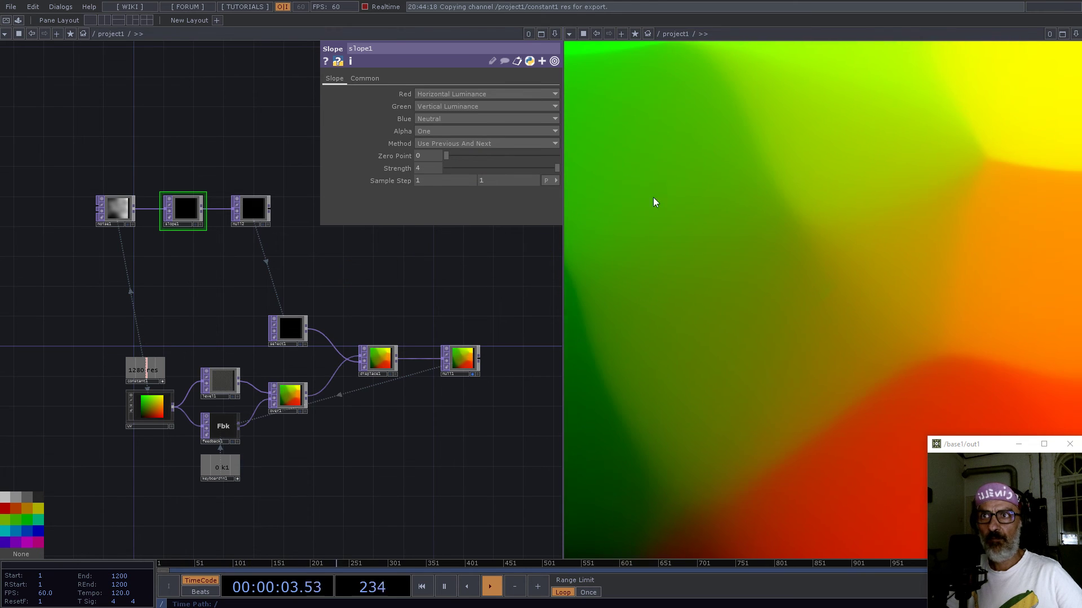
Move null2 farther away from slope1 to leave room between them.
{"action": "scroll", "coordinate": [220, 265], "scroll_direction": "down", "scroll_amount": 5}
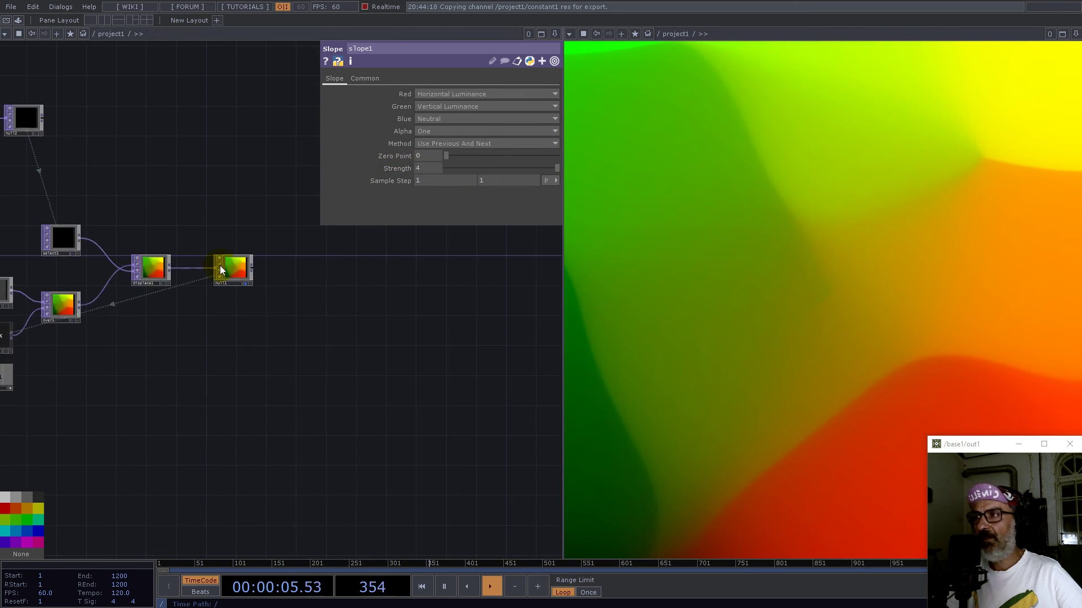
{"action": "left_click_drag", "start_coordinate": [133, 192], "coordinate": [179, 186]}
{"action": "left_click_drag", "start_coordinate": [299, 391], "coordinate": [369, 345]}
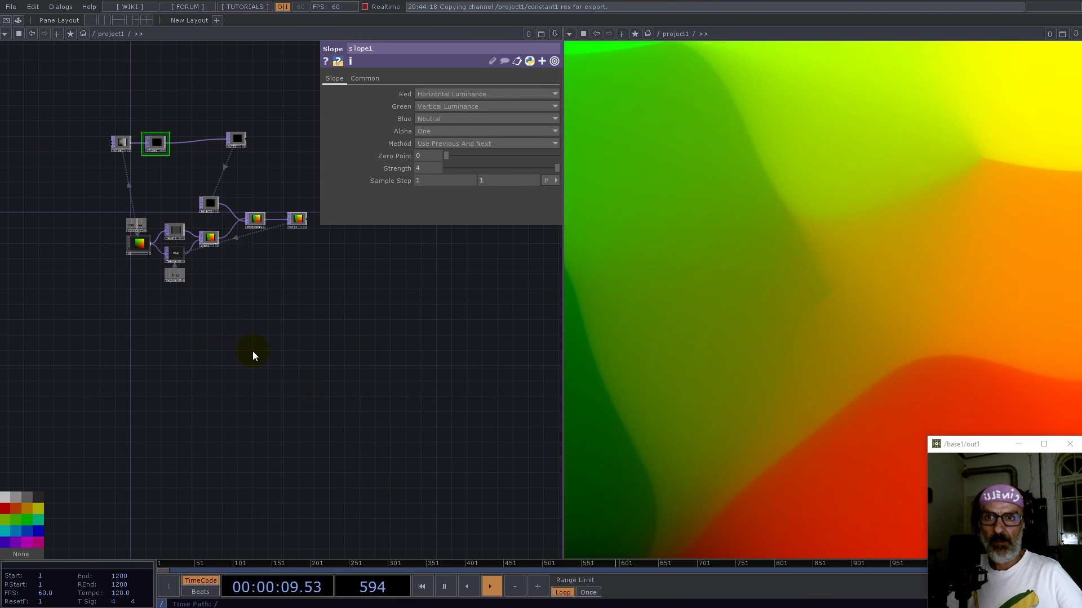
Place the checker component from the palette's Generators in the empty area below the network.
{"action": "double_click", "coordinate": [219, 373]}
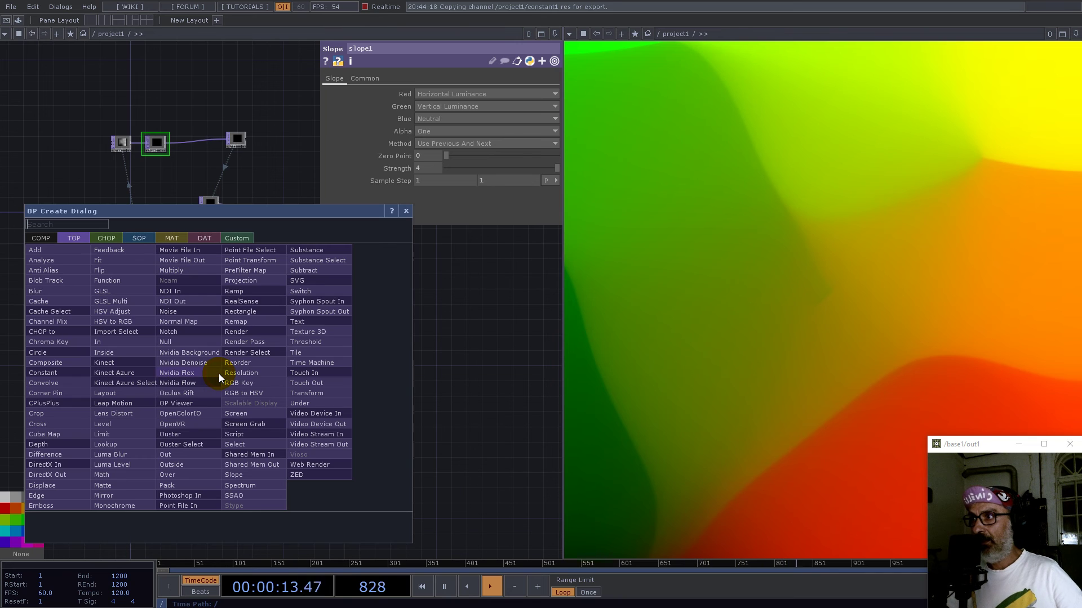
{"action": "left_click", "coordinate": [18, 20]}
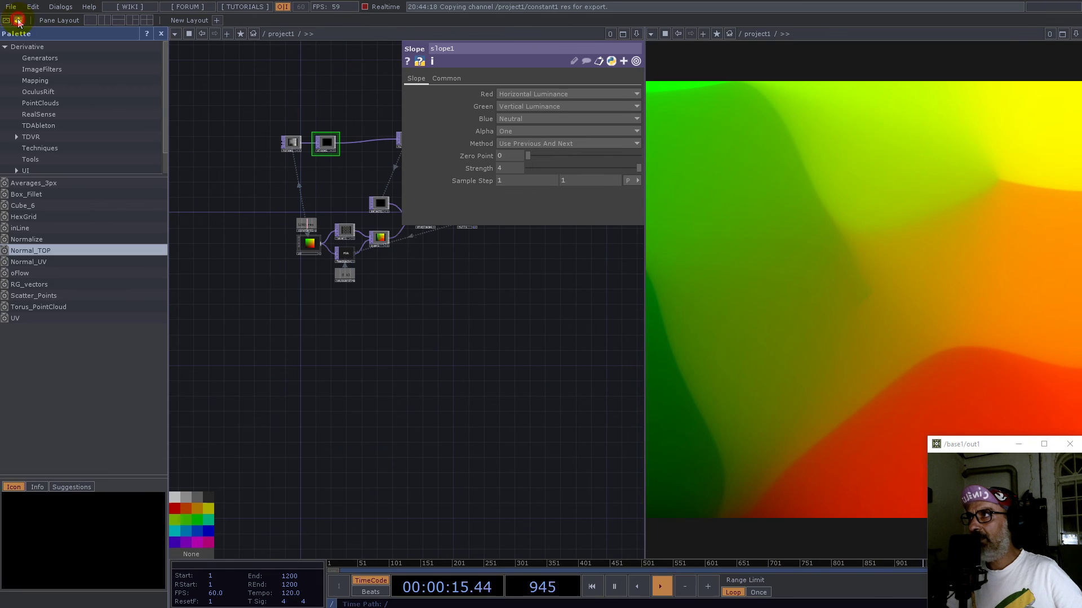
{"action": "left_click", "coordinate": [39, 58]}
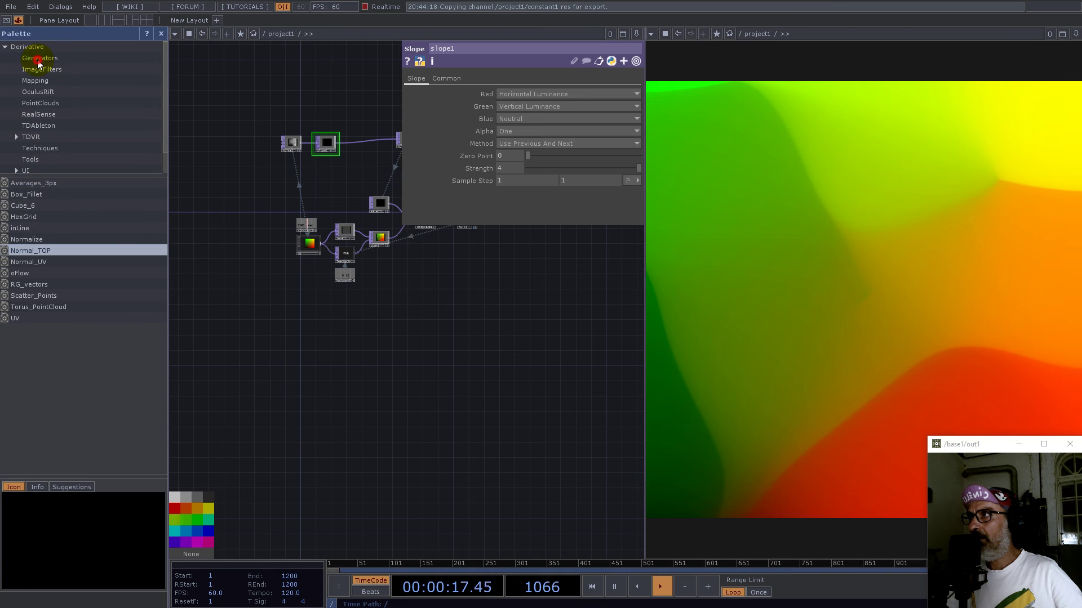
{"action": "left_click_drag", "start_coordinate": [29, 183], "coordinate": [349, 369]}
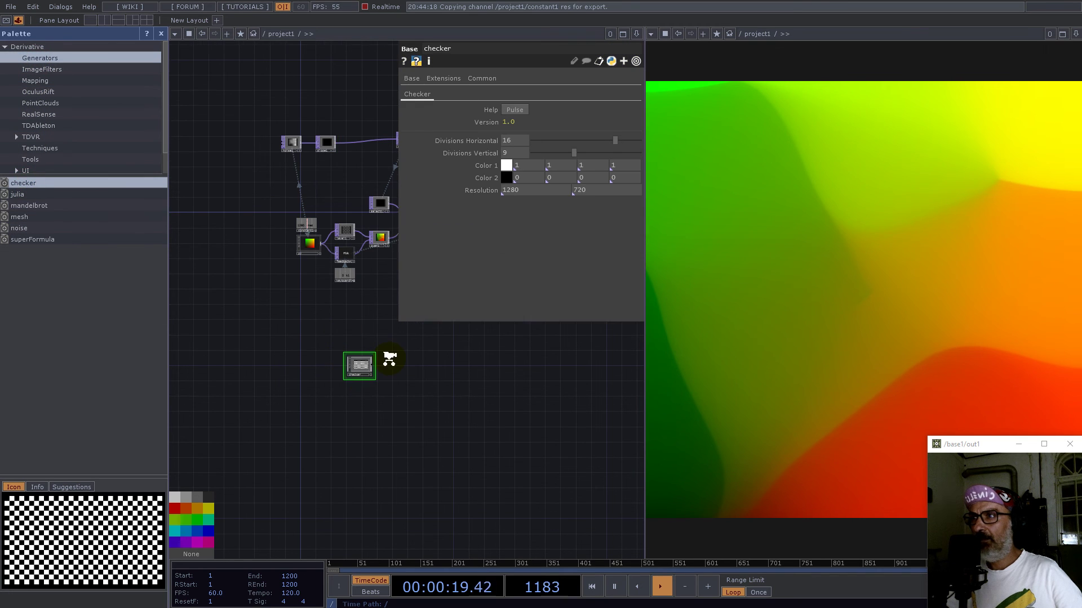
Link both checker resolution values to constant1's res channel by CHOP reference and set the vertical divisions to 16.
{"action": "key", "text": "h"}
{"action": "left_click", "coordinate": [162, 35]}
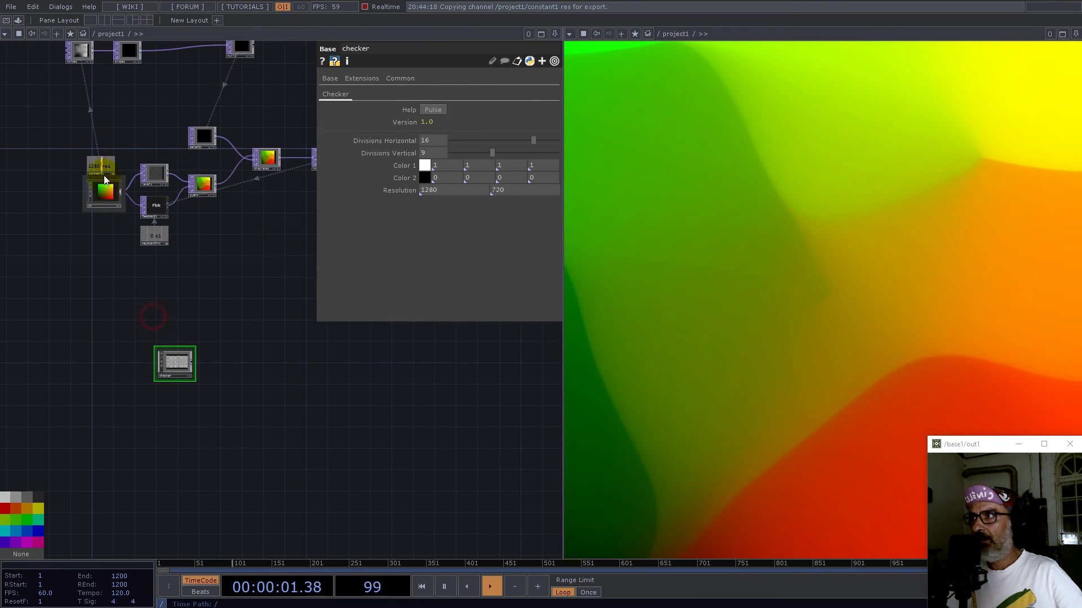
{"action": "left_click", "coordinate": [434, 193]}
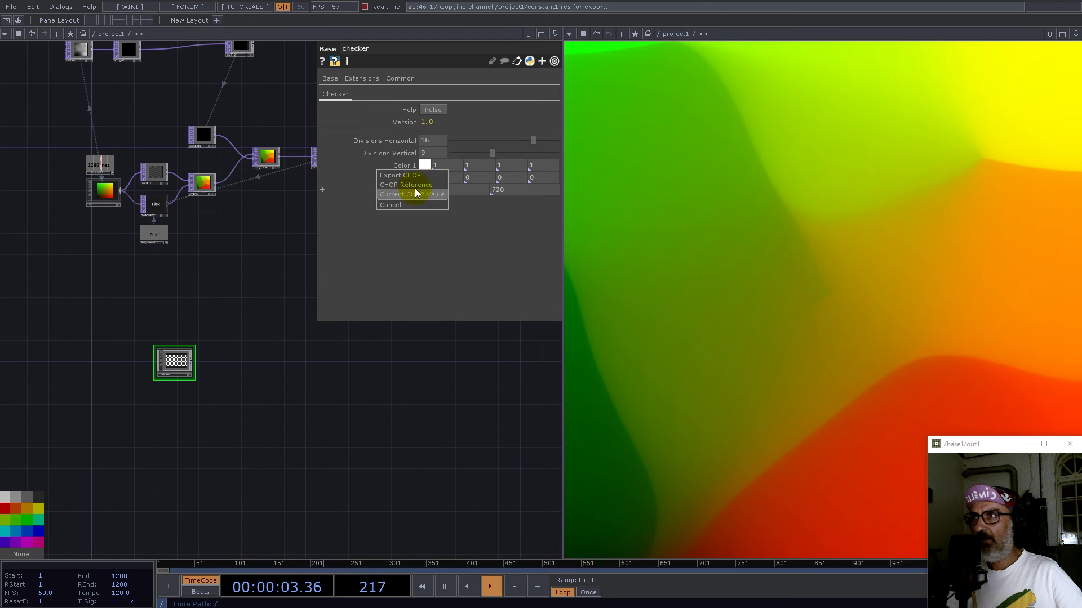
{"action": "left_click", "coordinate": [414, 188]}
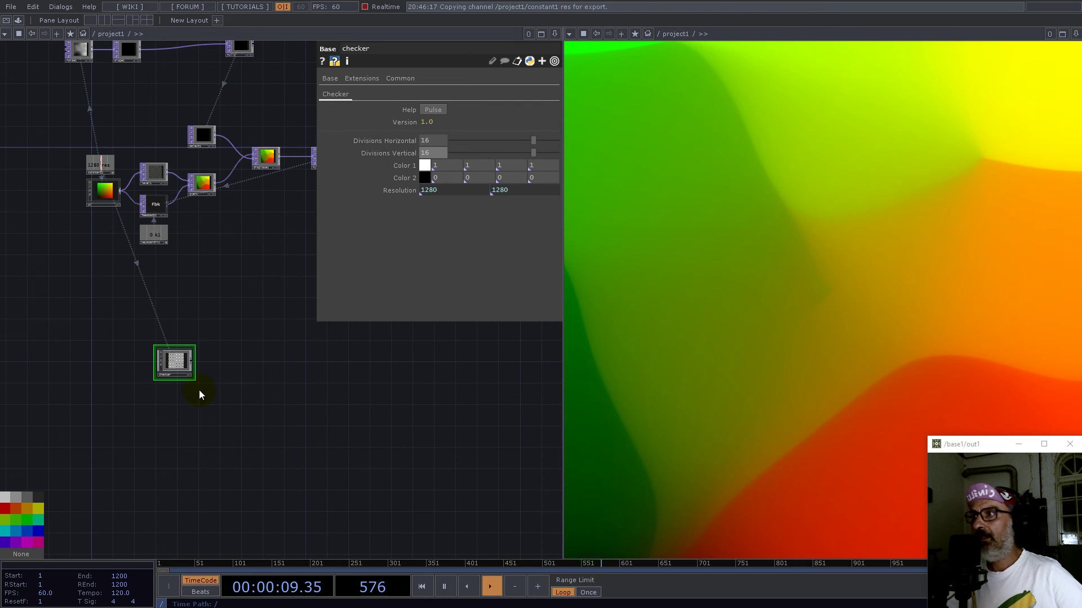
Add an Edge TOP to the output of the checker component.
{"action": "scroll", "coordinate": [201, 377], "scroll_direction": "up", "scroll_amount": 4}
{"action": "right_click", "coordinate": [226, 330]}
{"action": "type", "text": "ed"}
{"action": "left_click", "coordinate": [62, 453]}
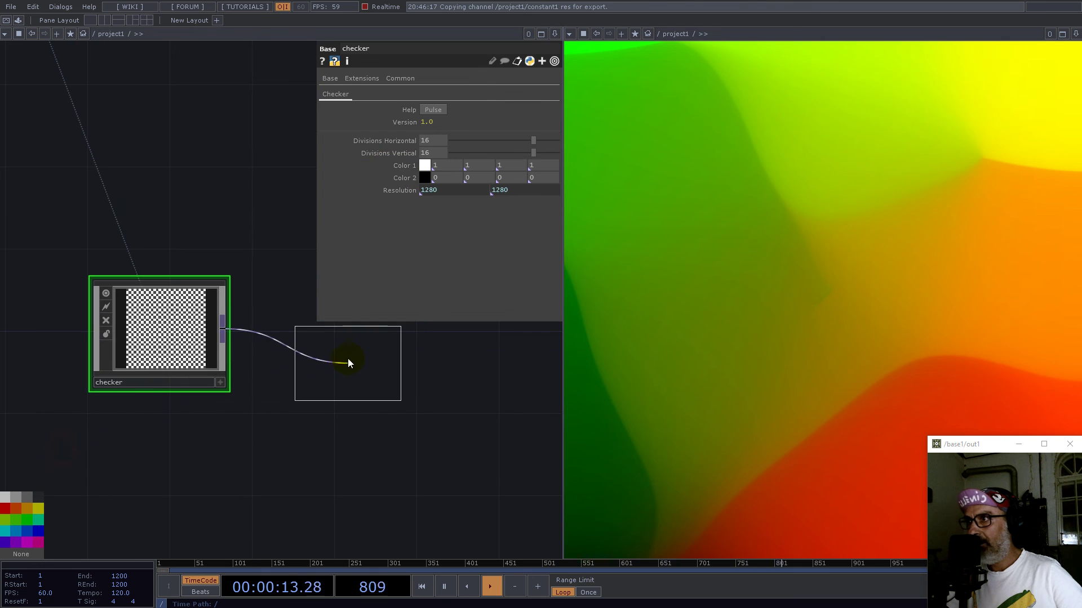
{"action": "left_click", "coordinate": [354, 359]}
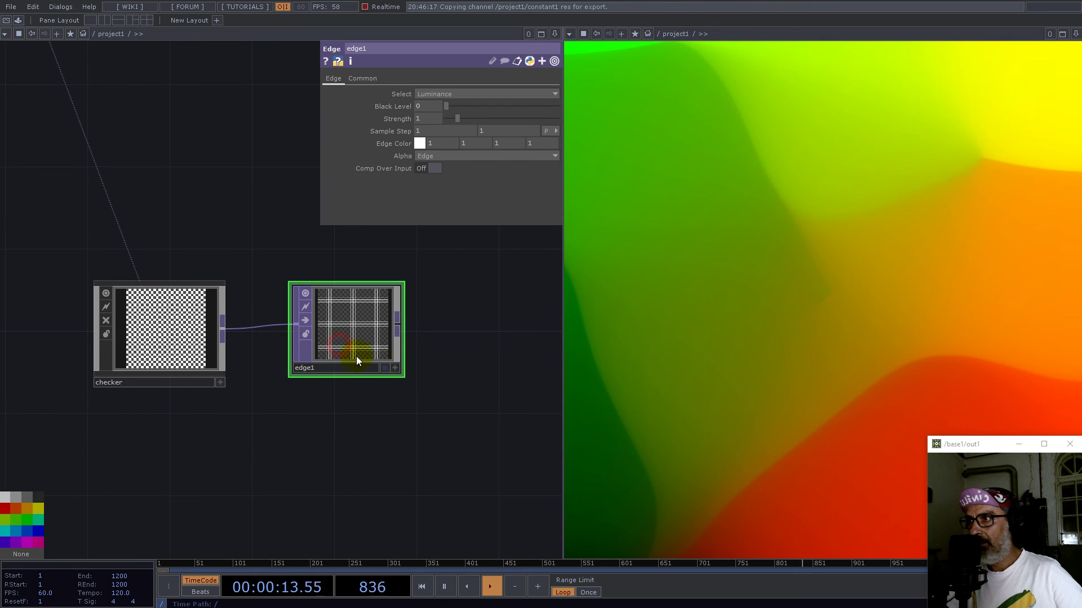
Set edge1's pixel format to 32-bit float (Mono).
{"action": "left_click", "coordinate": [360, 78]}
{"action": "left_click", "coordinate": [496, 217]}
{"action": "left_click", "coordinate": [472, 354]}
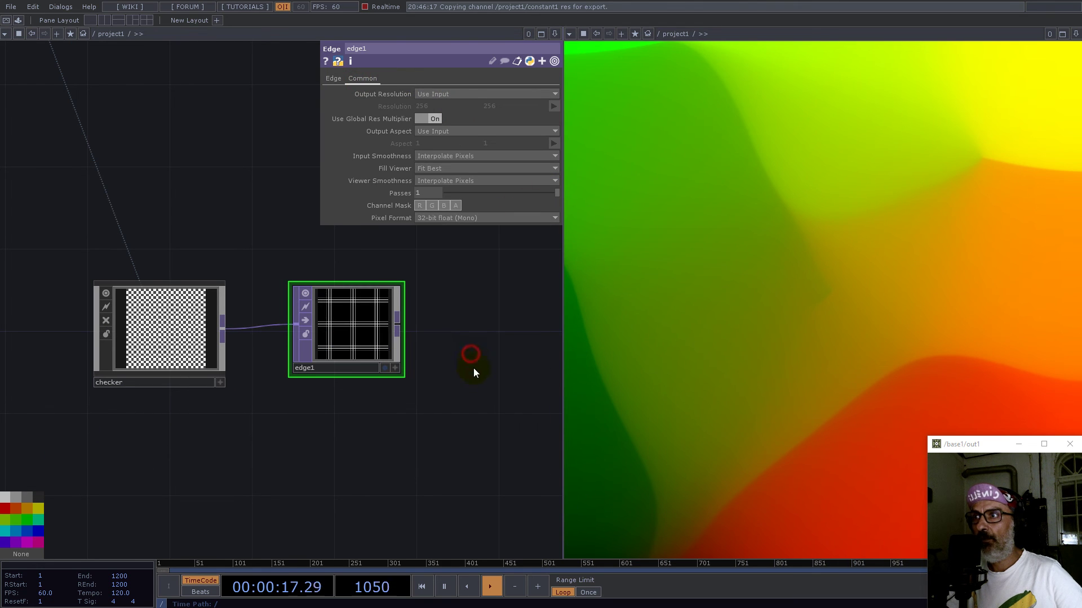
{"action": "left_click_drag", "start_coordinate": [401, 423], "coordinate": [379, 435]}
{"action": "scroll", "coordinate": [266, 369], "scroll_direction": "up", "scroll_amount": 5}
{"action": "scroll", "coordinate": [264, 371], "scroll_direction": "down", "scroll_amount": 5}
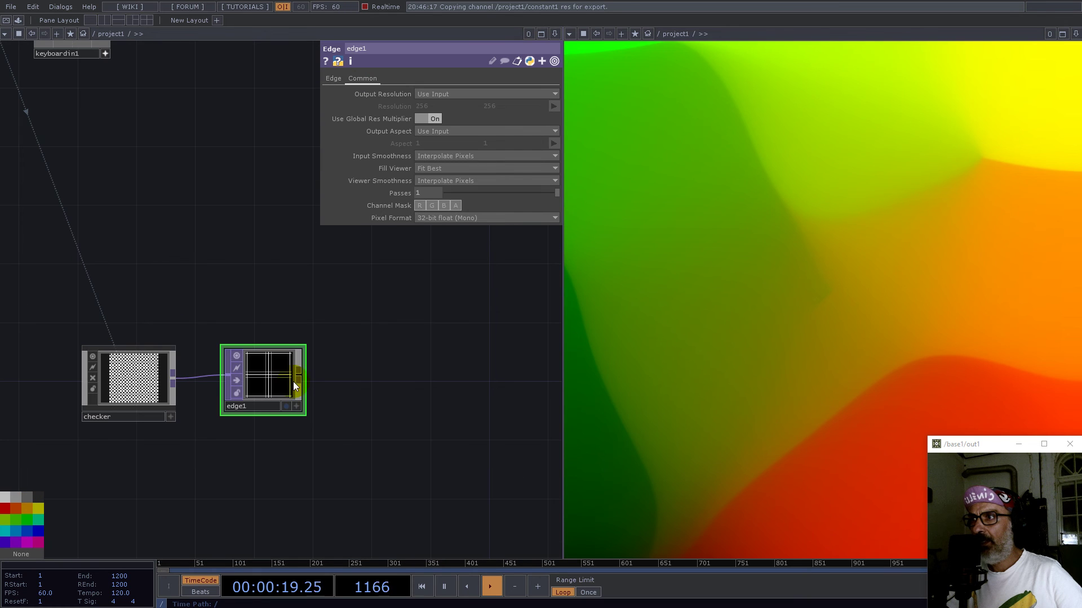
Add a Remap TOP fed by edge1.
{"action": "key", "text": "Tab"}
{"action": "type", "text": "re"}
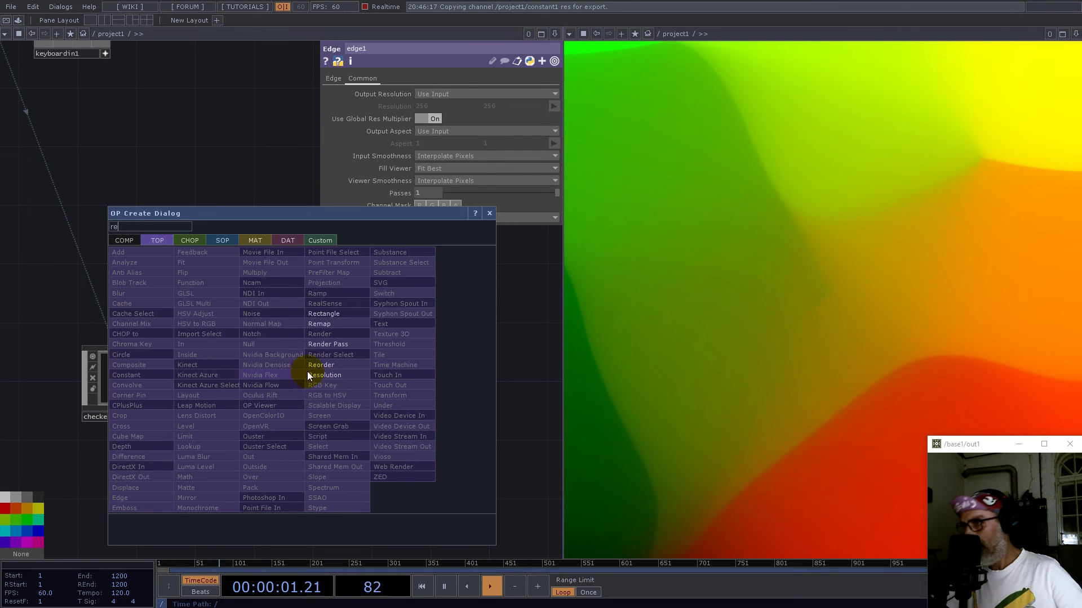
{"action": "left_click", "coordinate": [333, 326]}
{"action": "left_click", "coordinate": [424, 367]}
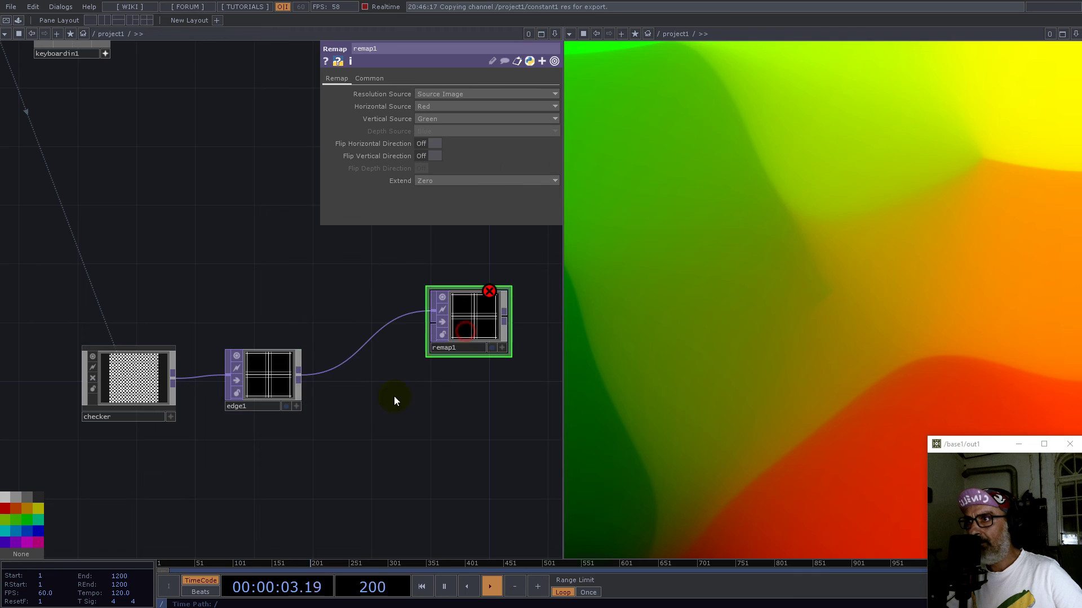
Add a Select TOP that references feedback1 and connect it to remap1's second input.
{"action": "scroll", "coordinate": [366, 429], "scroll_direction": "down", "scroll_amount": 5}
{"action": "left_click_drag", "start_coordinate": [442, 443], "coordinate": [265, 373]}
{"action": "left_click_drag", "start_coordinate": [392, 398], "coordinate": [507, 394]}
{"action": "key", "text": "Tab"}
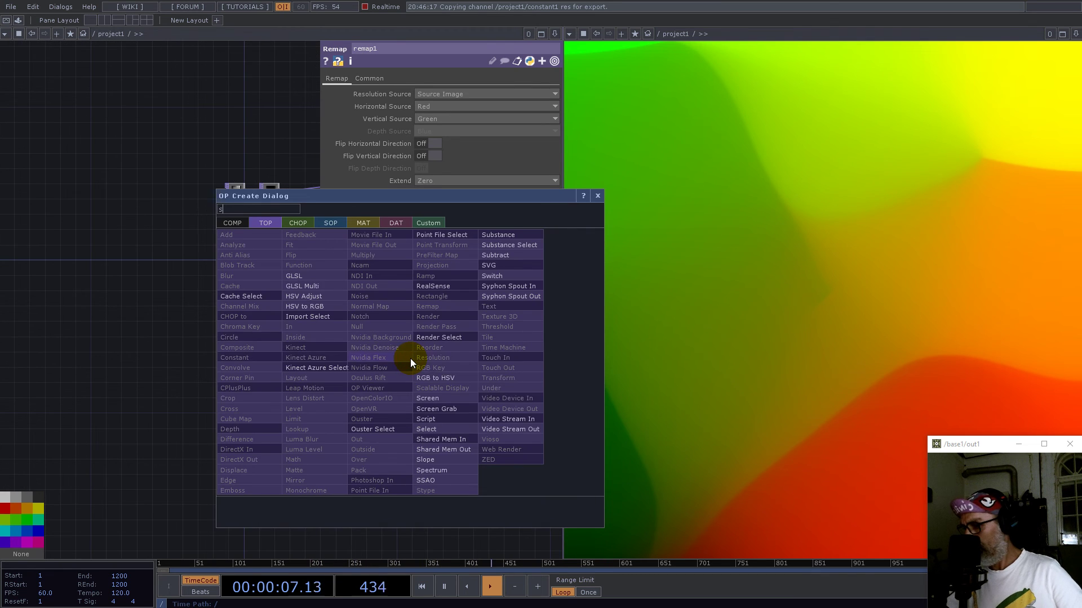
{"action": "left_click", "coordinate": [426, 429]}
{"action": "left_click", "coordinate": [447, 372]}
{"action": "left_click_drag", "start_coordinate": [286, 301], "coordinate": [445, 94]}
{"action": "scroll", "coordinate": [476, 368], "scroll_direction": "up", "scroll_amount": 4}
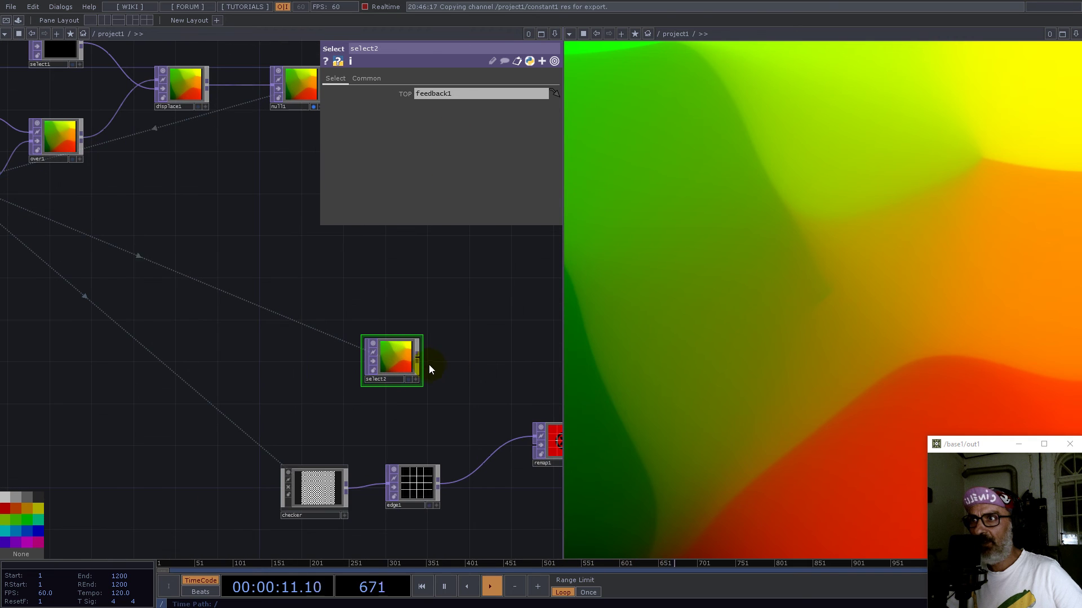
{"action": "left_click", "coordinate": [532, 445]}
{"action": "left_click_drag", "start_coordinate": [539, 444], "coordinate": [376, 412]}
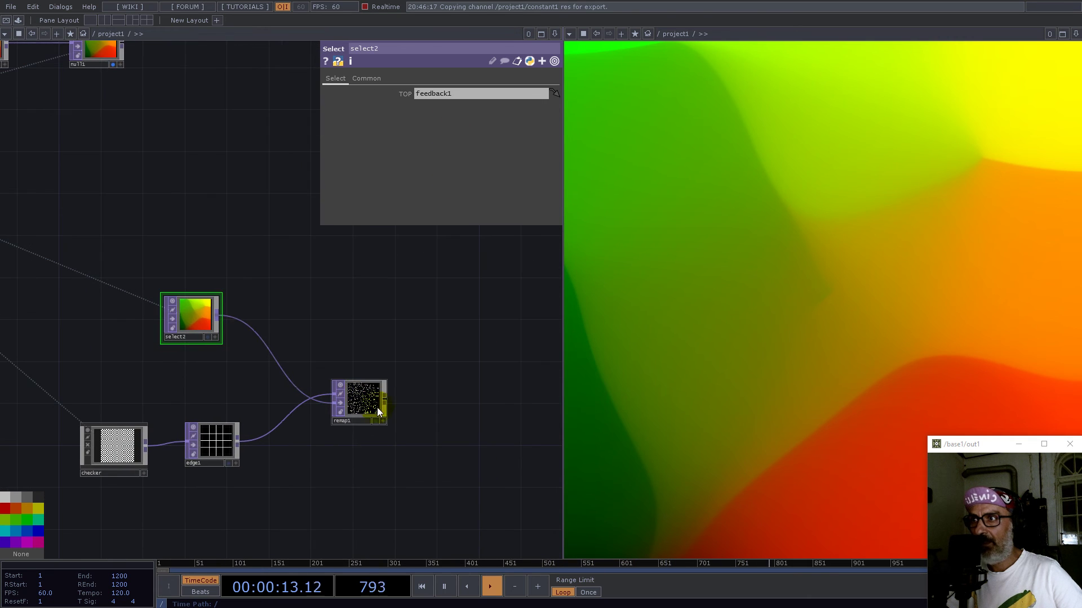
Add a Null TOP after remap1 and display it in the output view instead of null1.
{"action": "right_click", "coordinate": [384, 399]}
{"action": "left_click", "coordinate": [338, 357]}
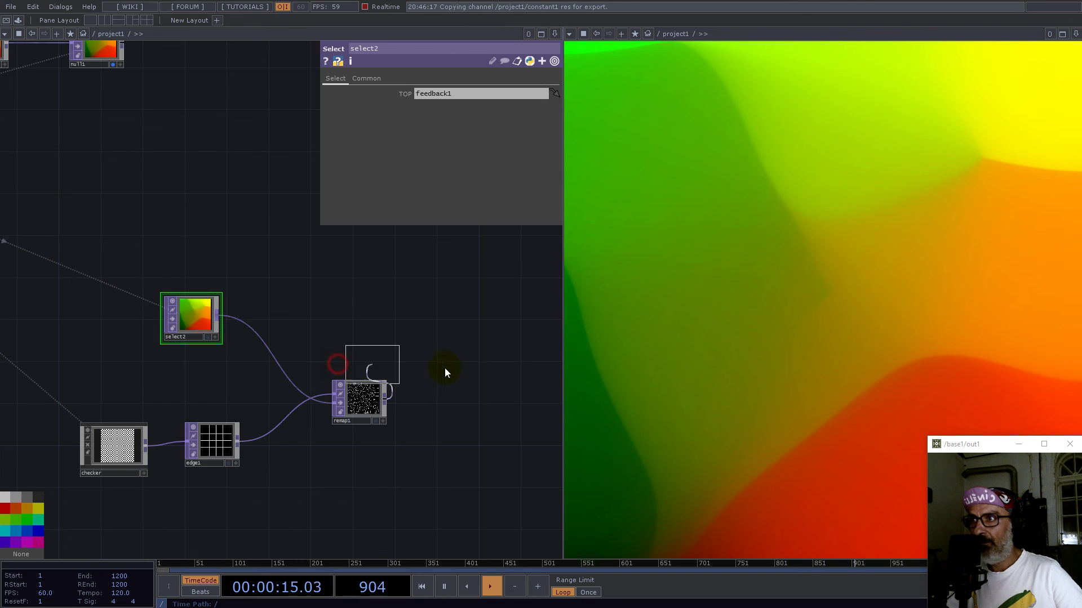
{"action": "left_click", "coordinate": [503, 365]}
{"action": "scroll", "coordinate": [231, 285], "scroll_direction": "down", "scroll_amount": 3}
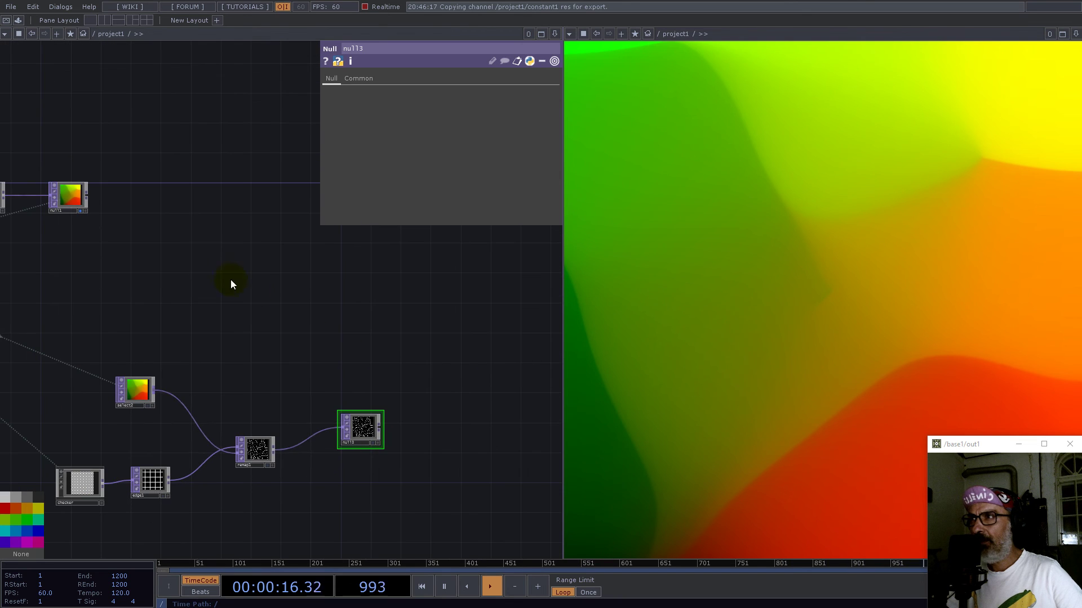
{"action": "left_click", "coordinate": [79, 213]}
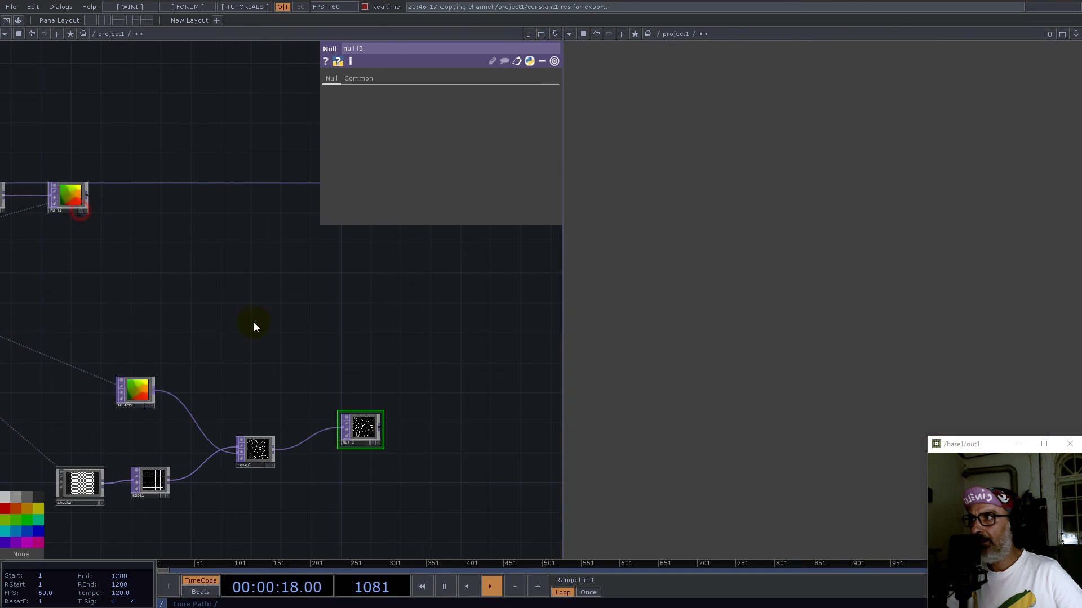
{"action": "left_click", "coordinate": [375, 445]}
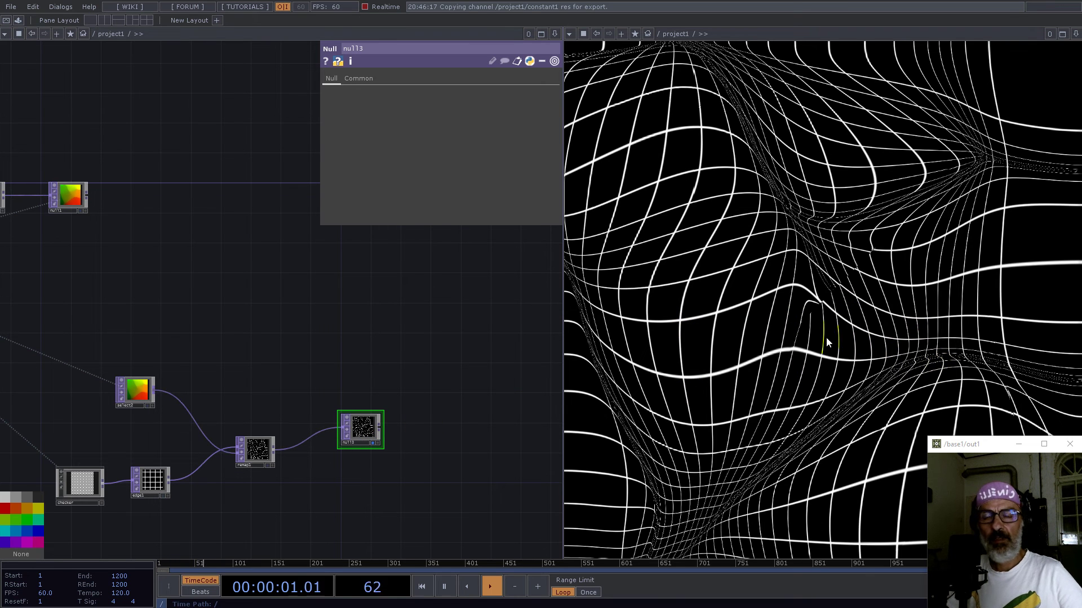
Reset the feedback loop twice with the warped grid on display, selecting noise1 in between.
{"action": "left_click_drag", "start_coordinate": [413, 308], "coordinate": [481, 329]}
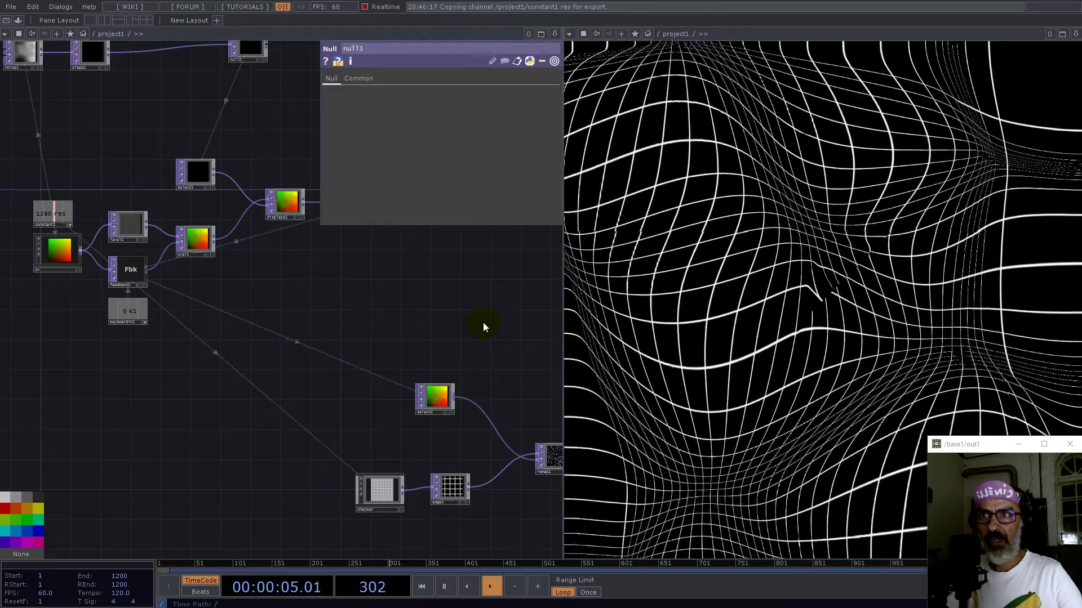
{"action": "key", "text": "1"}
{"action": "left_click_drag", "start_coordinate": [195, 198], "coordinate": [326, 315]}
{"action": "scroll", "coordinate": [156, 174], "scroll_direction": "up", "scroll_amount": 5}
{"action": "left_click", "coordinate": [152, 171]}
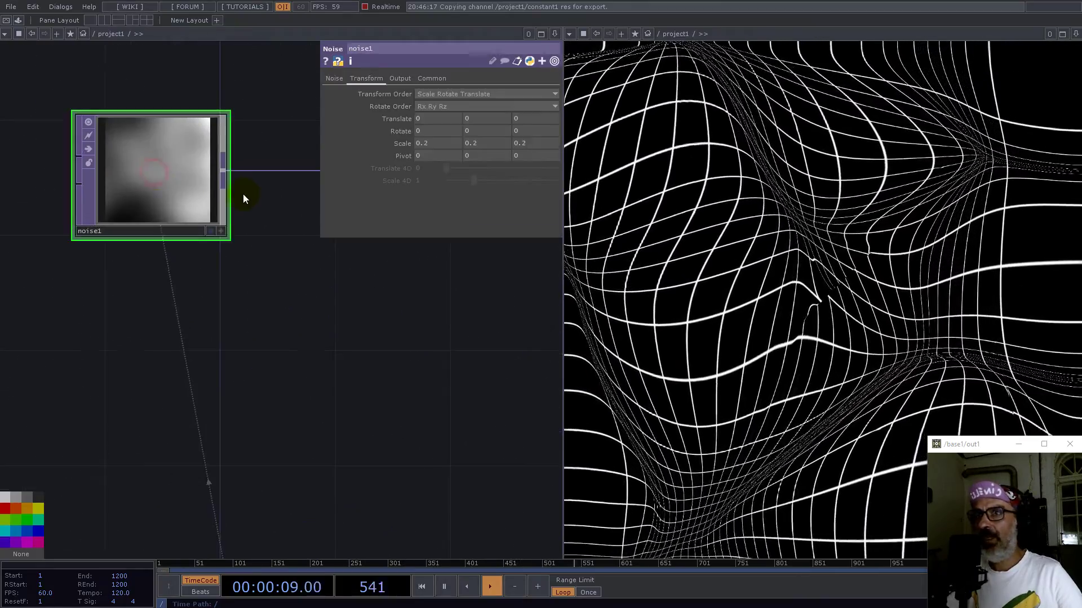
{"action": "key", "text": "1"}
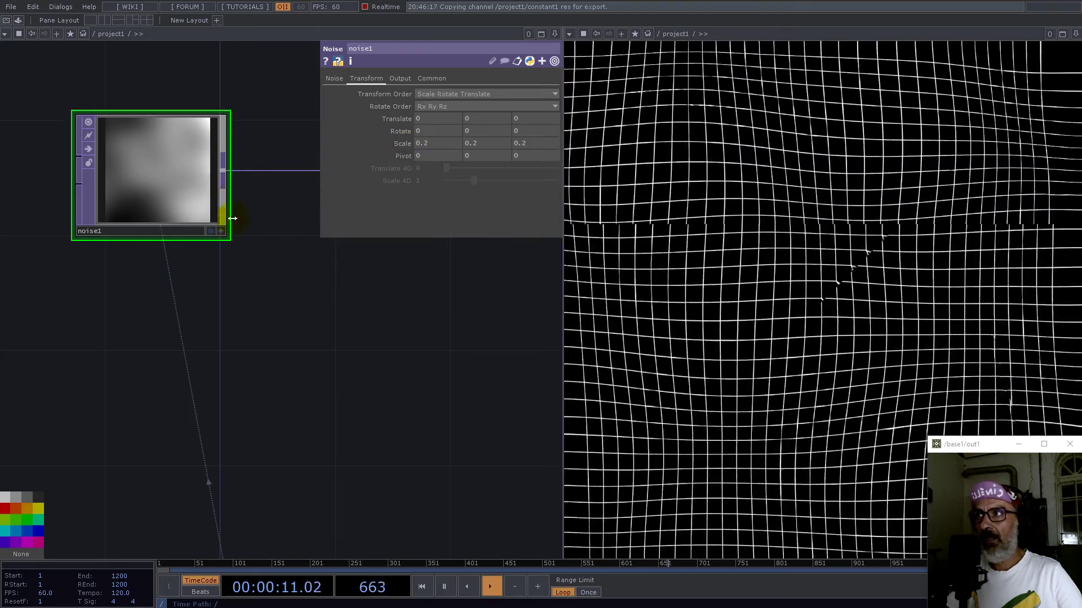
Animate noise1's Z translation with the expression absTime.seconds/16.
{"action": "left_click_drag", "start_coordinate": [317, 297], "coordinate": [225, 326]}
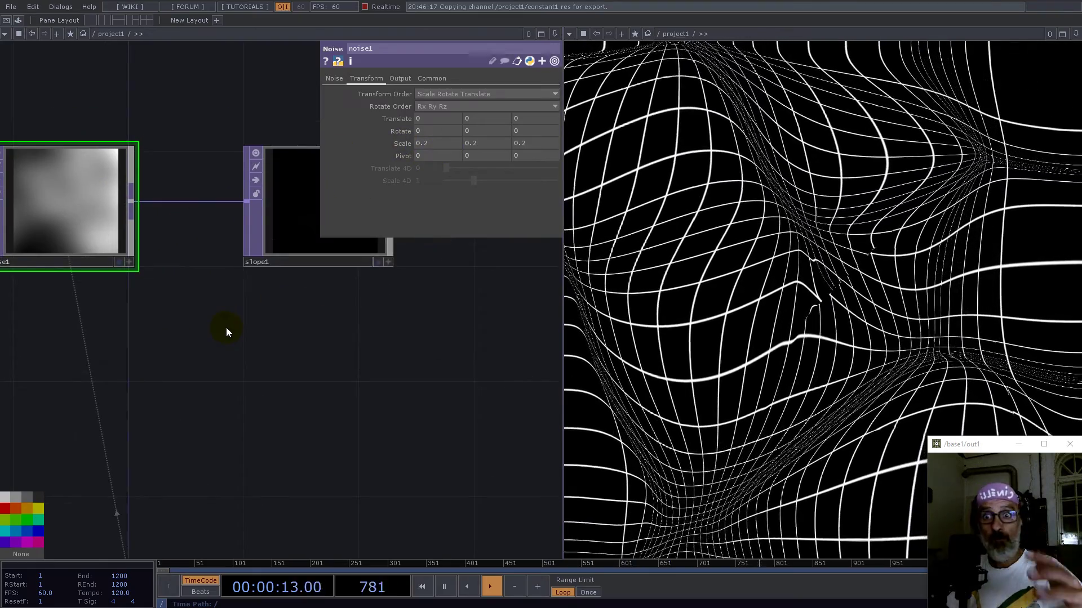
{"action": "scroll", "coordinate": [237, 346], "scroll_direction": "down", "scroll_amount": 3}
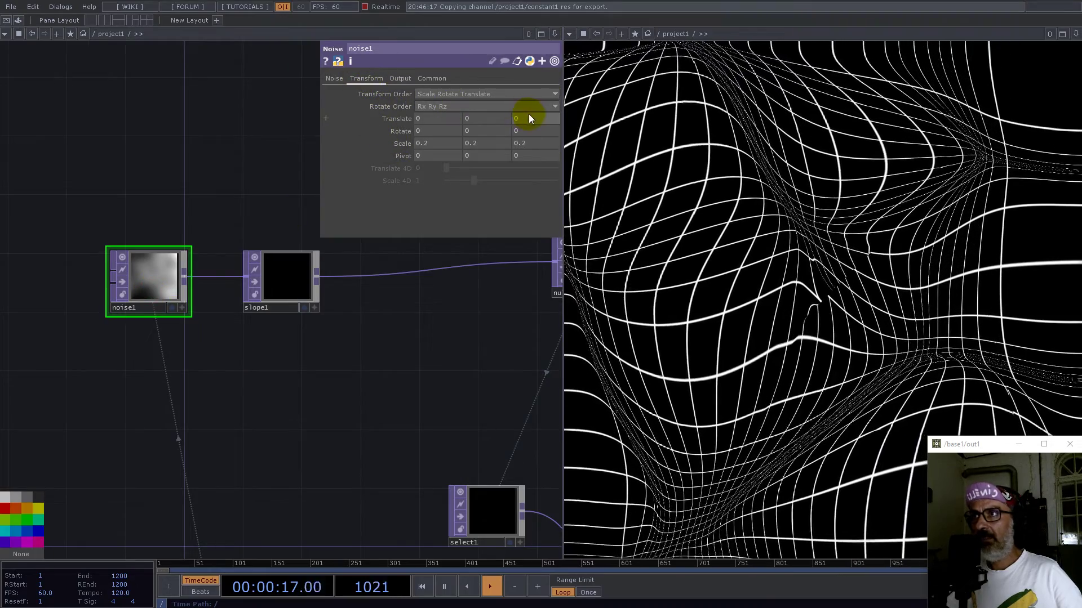
{"action": "type", "text": "abs"}
{"action": "type", "text": "Time."}
{"action": "type", "text": "seconds/116"}
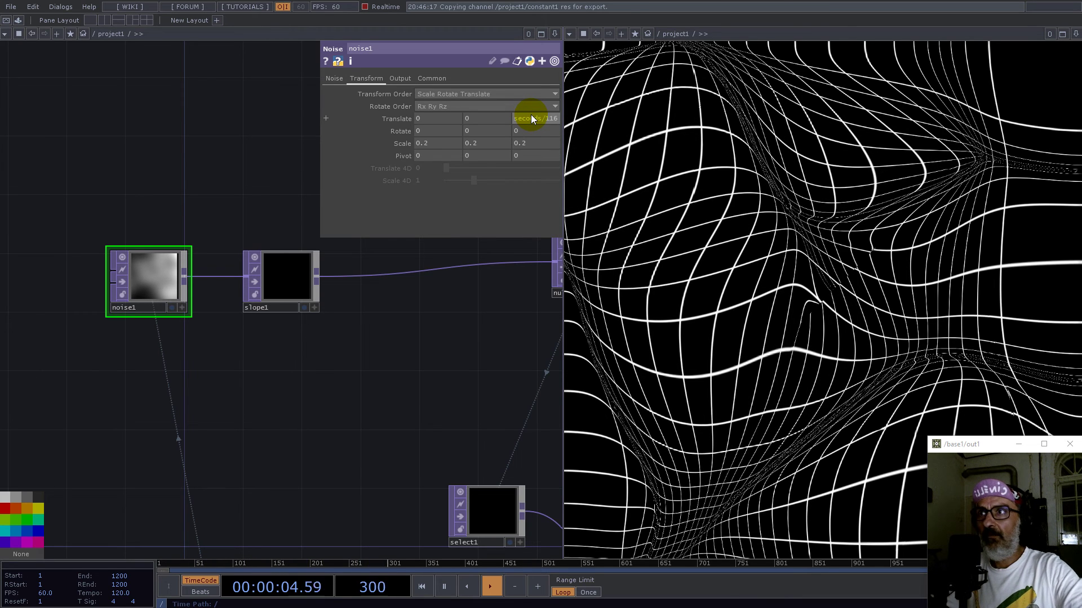
{"action": "key", "text": "Return"}
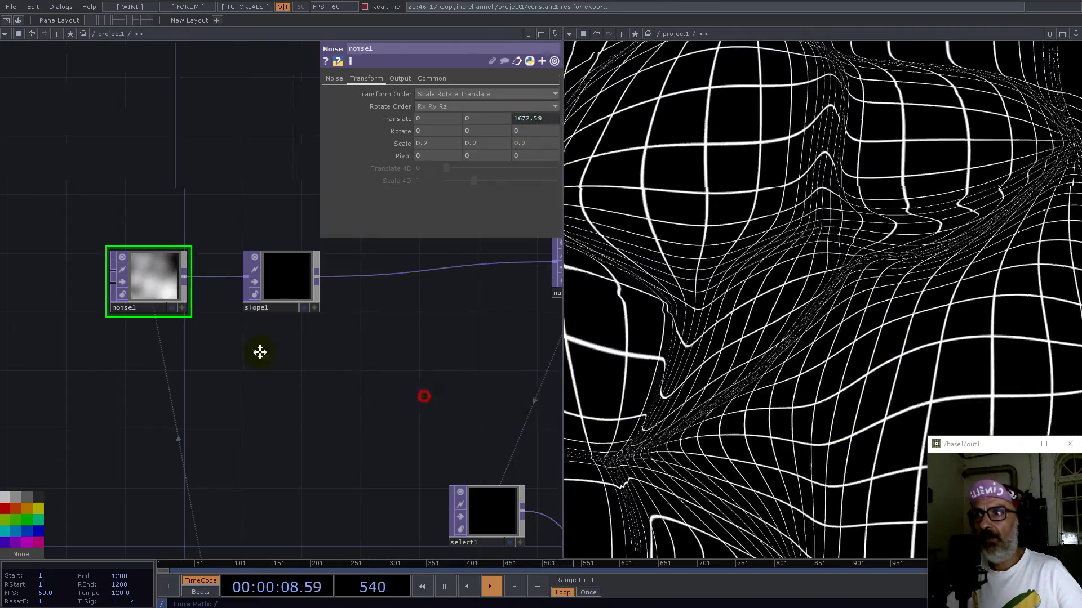
Set slope1's strength to 1.
{"action": "scroll", "coordinate": [268, 329], "scroll_direction": "down", "scroll_amount": 5}
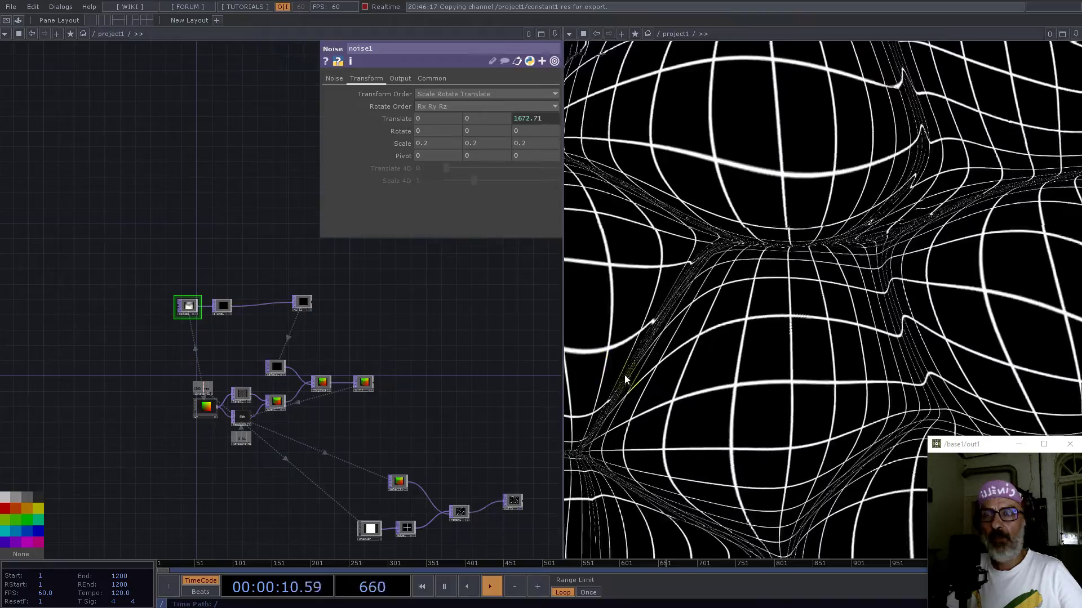
{"action": "scroll", "coordinate": [214, 314], "scroll_direction": "up", "scroll_amount": 4}
{"action": "left_click", "coordinate": [215, 314]}
{"action": "left_click_drag", "start_coordinate": [466, 168], "coordinate": [385, 169]}
{"action": "type", "text": "1"}
{"action": "key", "text": "Return"}
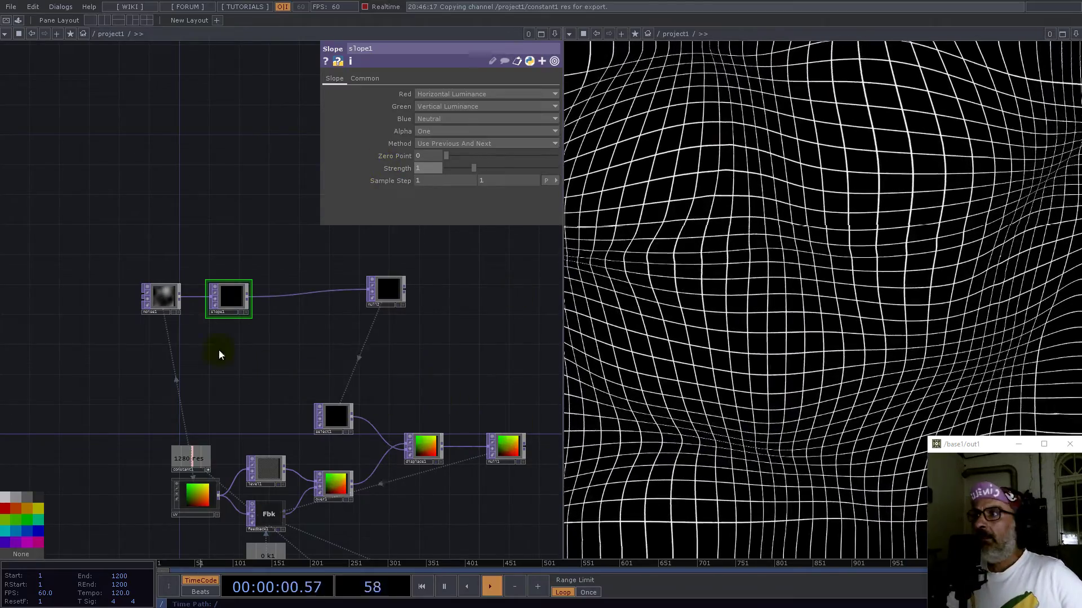
Group noise1, slope1 and null2 closer together, away from the feedback network, and turn off select1's viewer.
{"action": "left_click_drag", "start_coordinate": [385, 290], "coordinate": [326, 291]}
{"action": "mouse_move", "coordinate": [116, 237]}
{"action": "left_mouse_down"}
{"action": "mouse_move", "coordinate": [343, 331]}
{"action": "mouse_move", "coordinate": [199, 190]}
{"action": "left_mouse_up"}
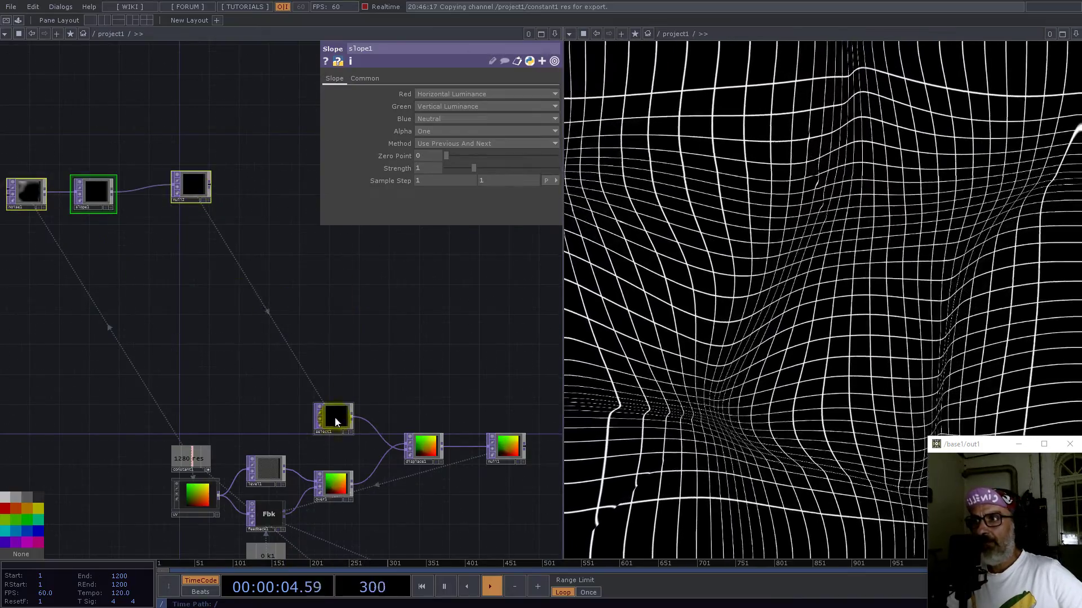
{"action": "left_click", "coordinate": [319, 406]}
{"action": "left_click_drag", "start_coordinate": [233, 310], "coordinate": [324, 318]}
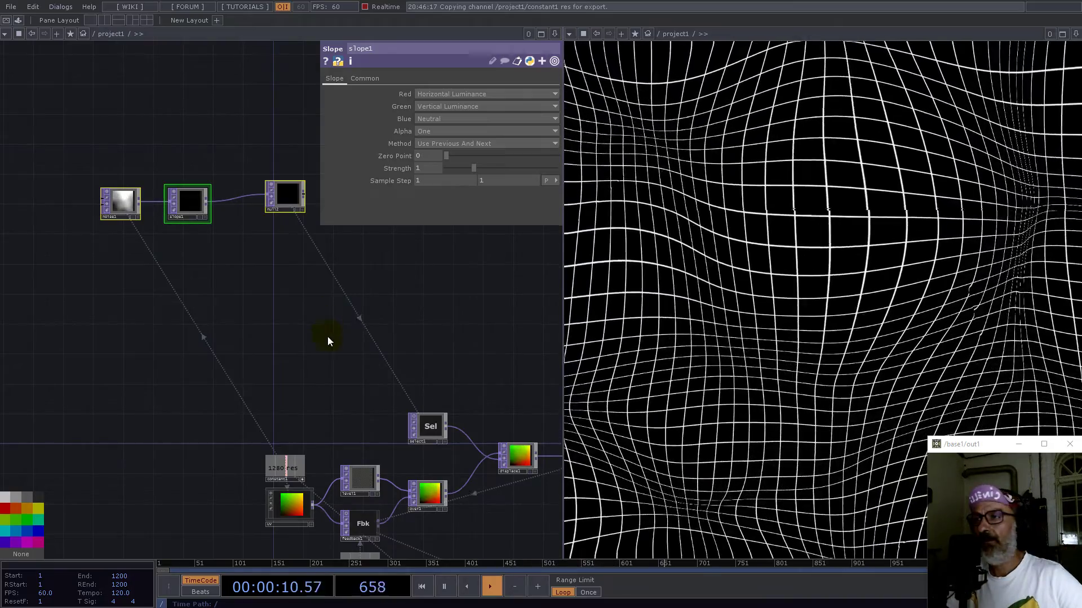
{"action": "left_click_drag", "start_coordinate": [291, 294], "coordinate": [368, 356]}
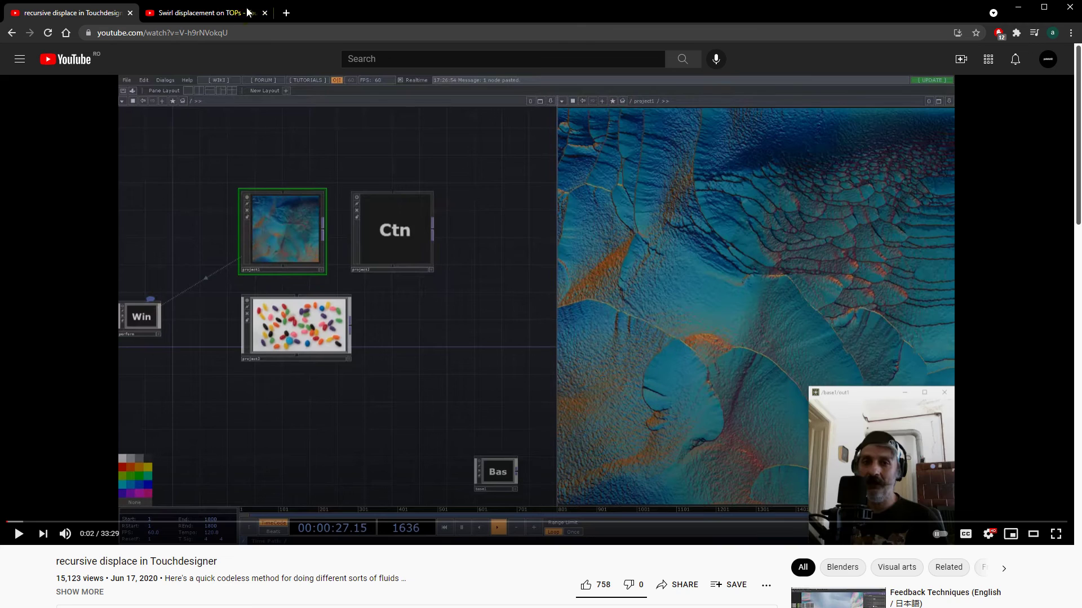
Look over the Swirl displacement on TOPs video page on YouTube in the browser.
{"action": "left_click", "coordinate": [225, 16]}
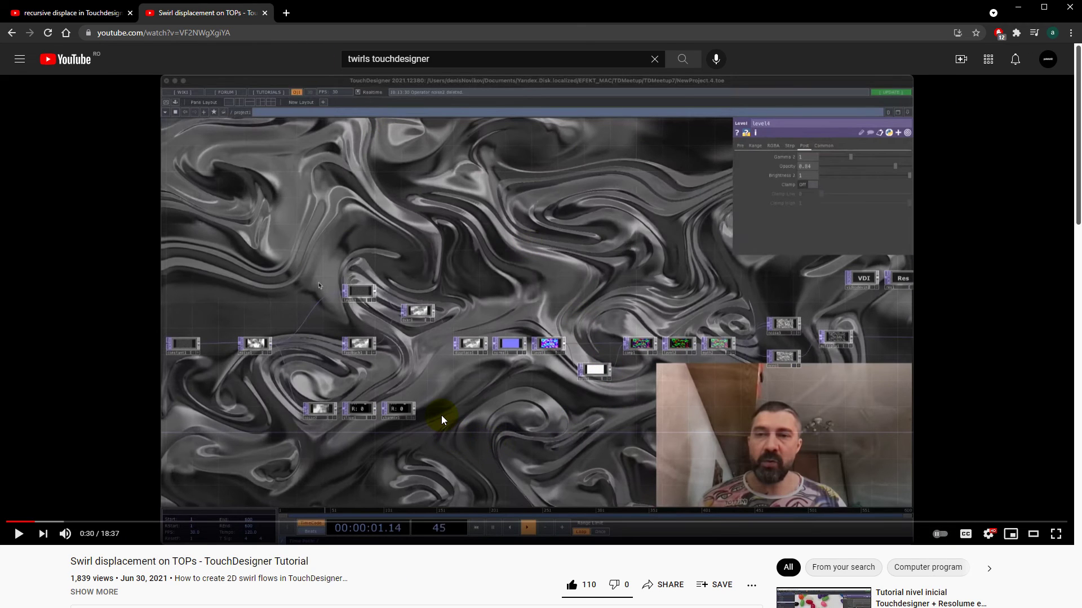
{"action": "scroll", "coordinate": [441, 415], "scroll_direction": "down", "scroll_amount": 2}
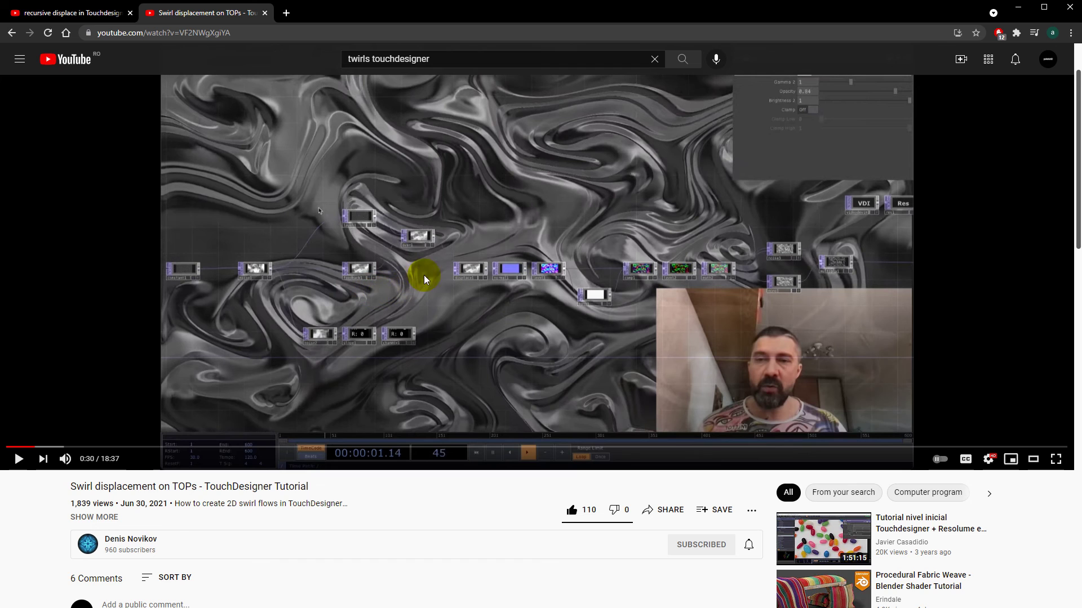
{"action": "scroll", "coordinate": [367, 353], "scroll_direction": "up", "scroll_amount": 2}
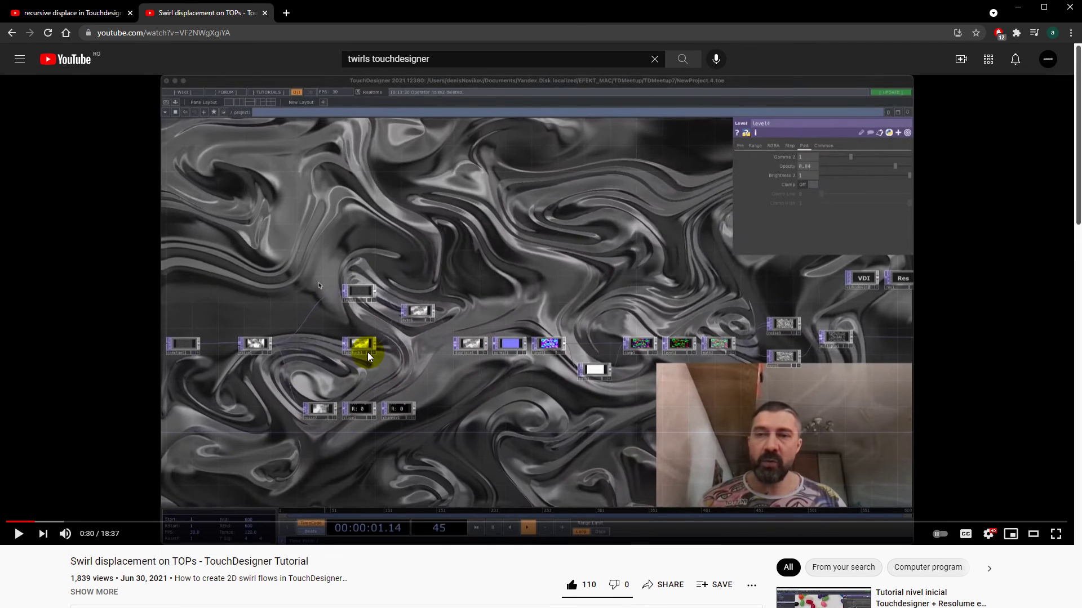
{"action": "scroll", "coordinate": [415, 410], "scroll_direction": "down", "scroll_amount": 2}
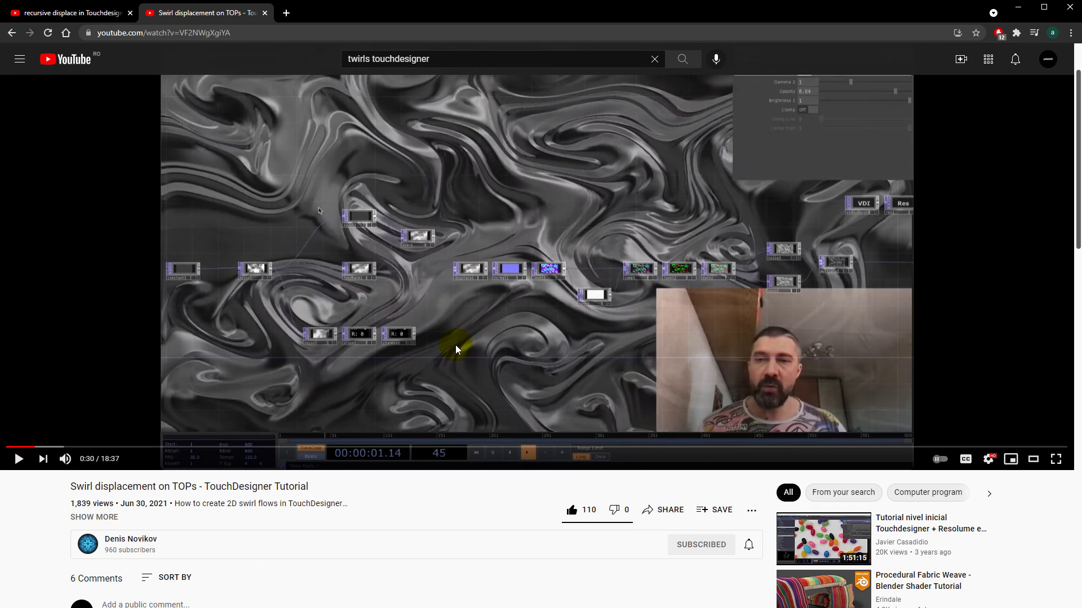
{"action": "scroll", "coordinate": [443, 349], "scroll_direction": "down", "scroll_amount": 3}
{"action": "scroll", "coordinate": [442, 350], "scroll_direction": "up", "scroll_amount": 4}
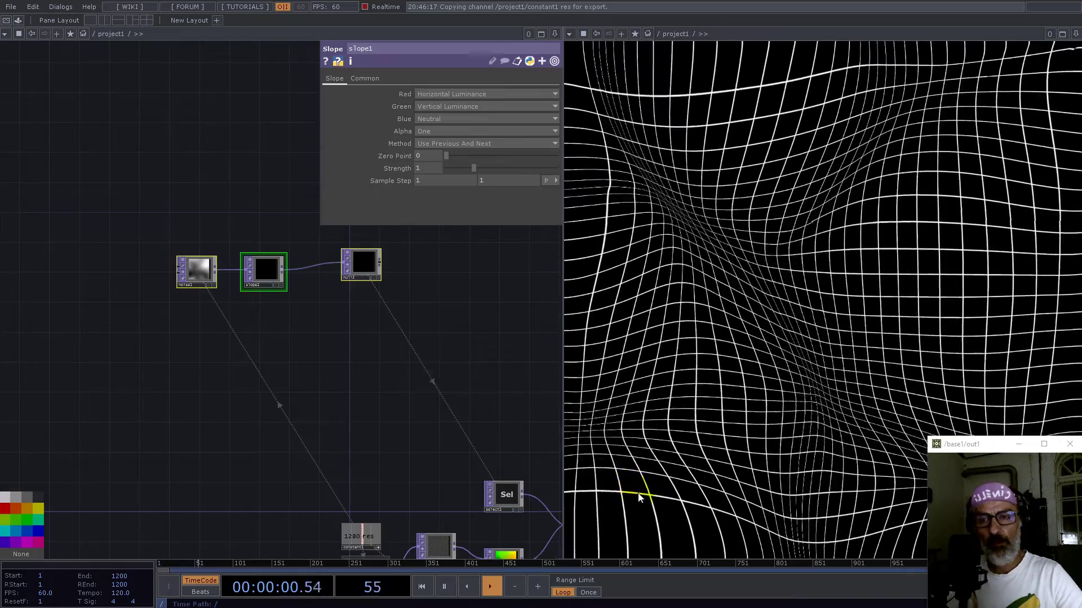
Move null2 farther from slope1 and branch a new Null TOP off slope1's output.
{"action": "left_click_drag", "start_coordinate": [349, 350], "coordinate": [299, 452]}
{"action": "left_click_drag", "start_coordinate": [316, 374], "coordinate": [369, 384]}
{"action": "left_click", "coordinate": [315, 379]}
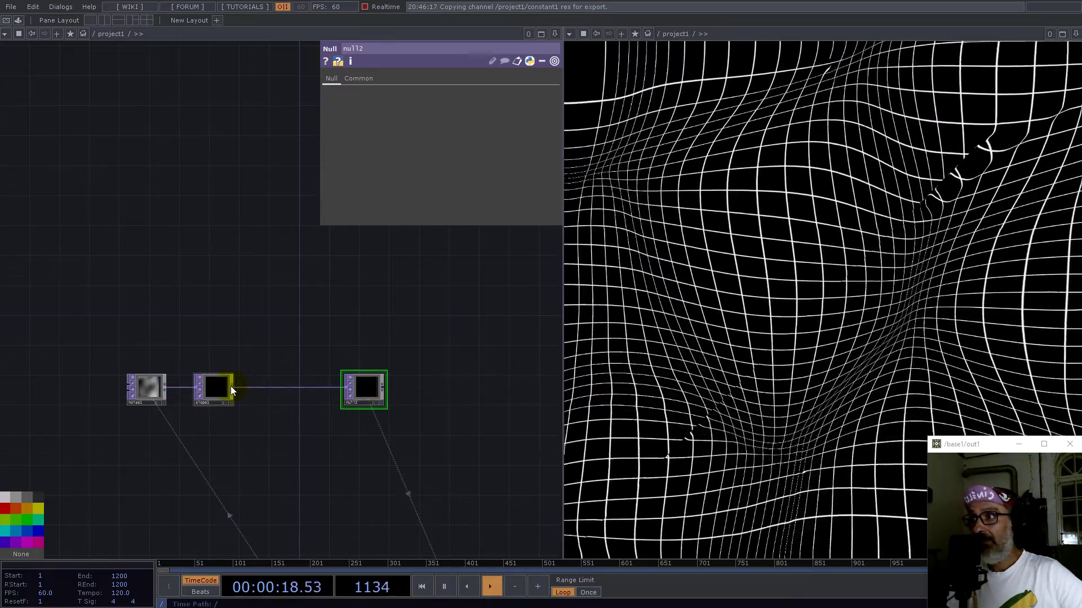
{"action": "right_click", "coordinate": [230, 386]}
{"action": "type", "text": "nnu"}
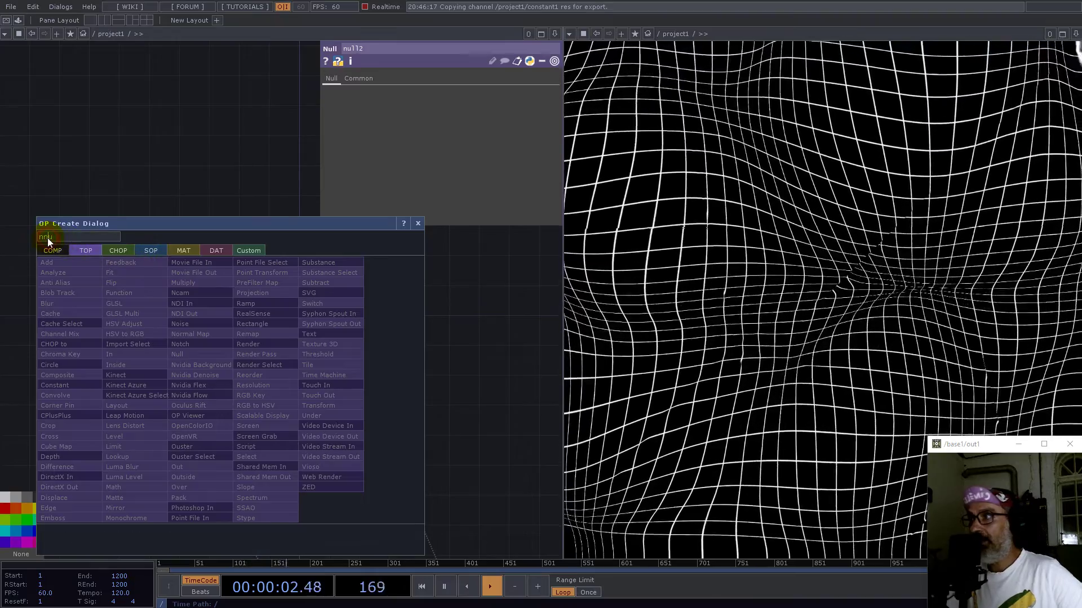
{"action": "left_click", "coordinate": [168, 358]}
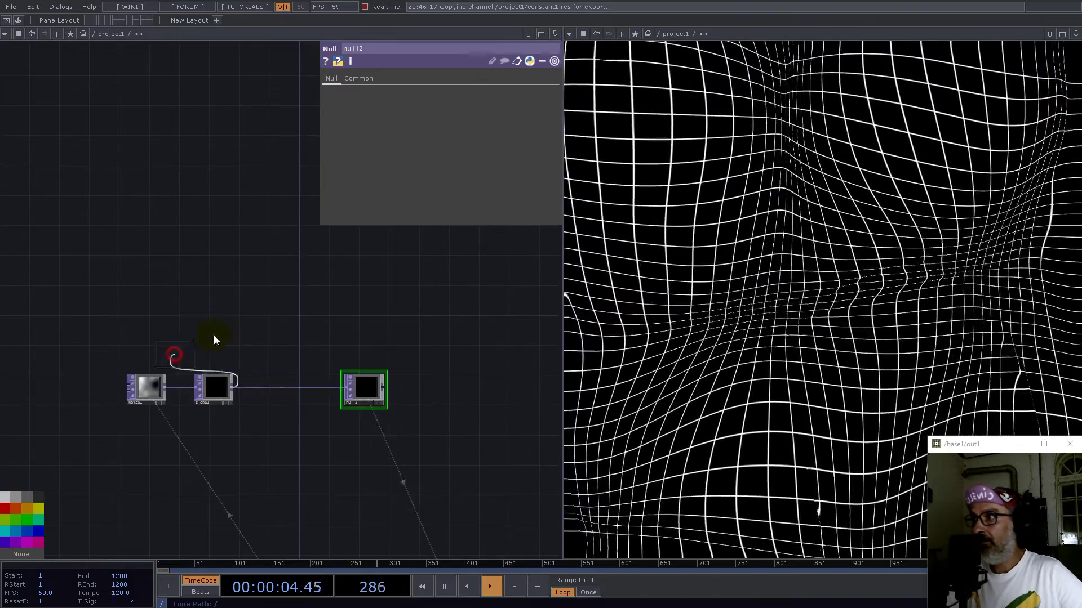
Place the new Null above the chain, collapse it into a Base component and go inside it.
{"action": "right_click", "coordinate": [303, 341]}
{"action": "left_click", "coordinate": [338, 500]}
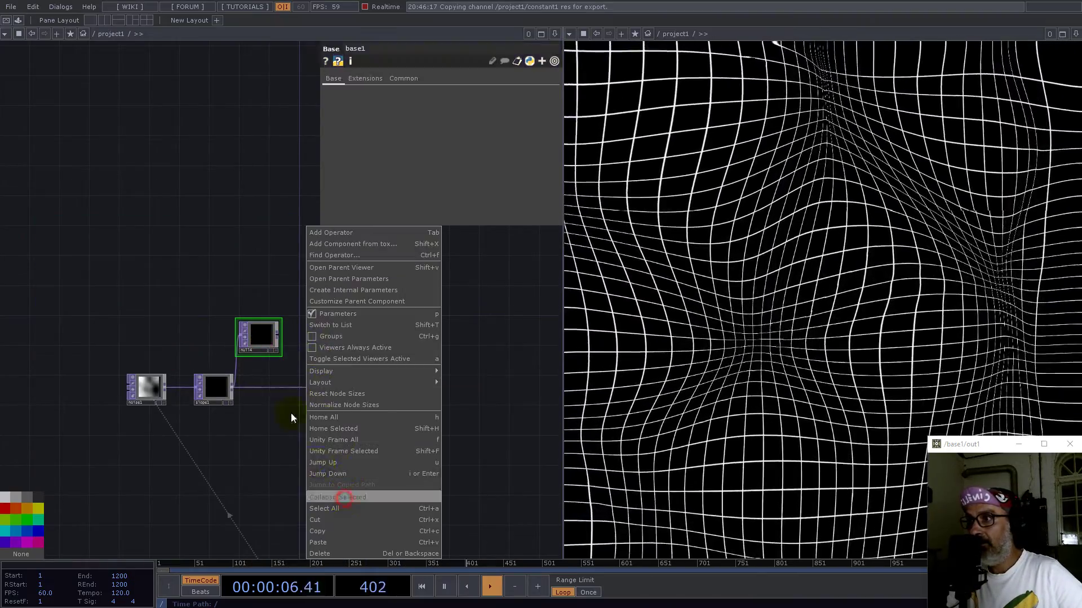
{"action": "key", "text": "i"}
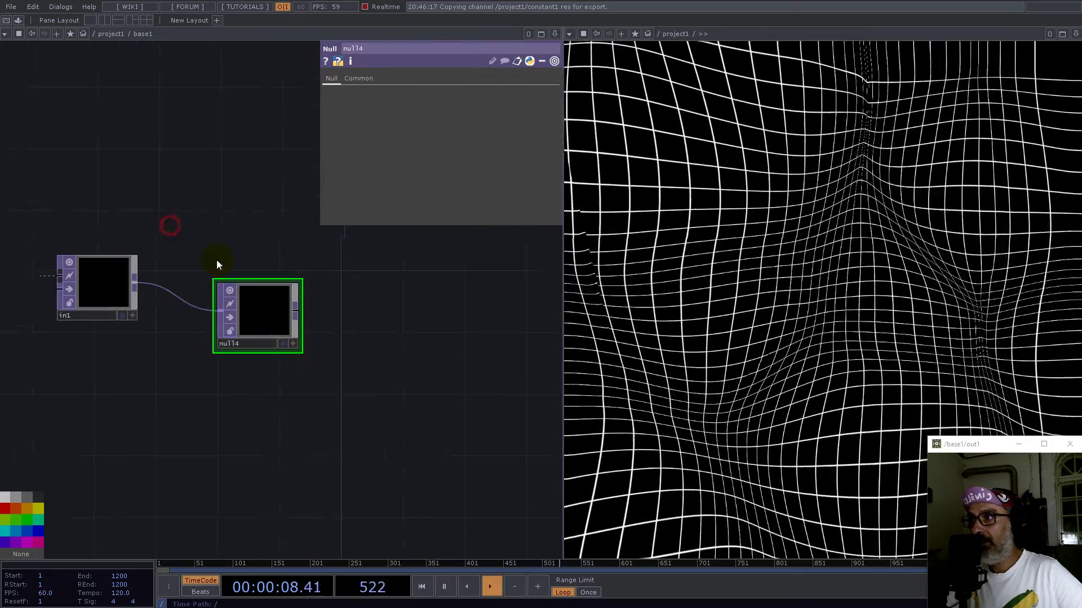
Add an Out TOP connected to null4's output inside base1.
{"action": "right_click", "coordinate": [321, 317]}
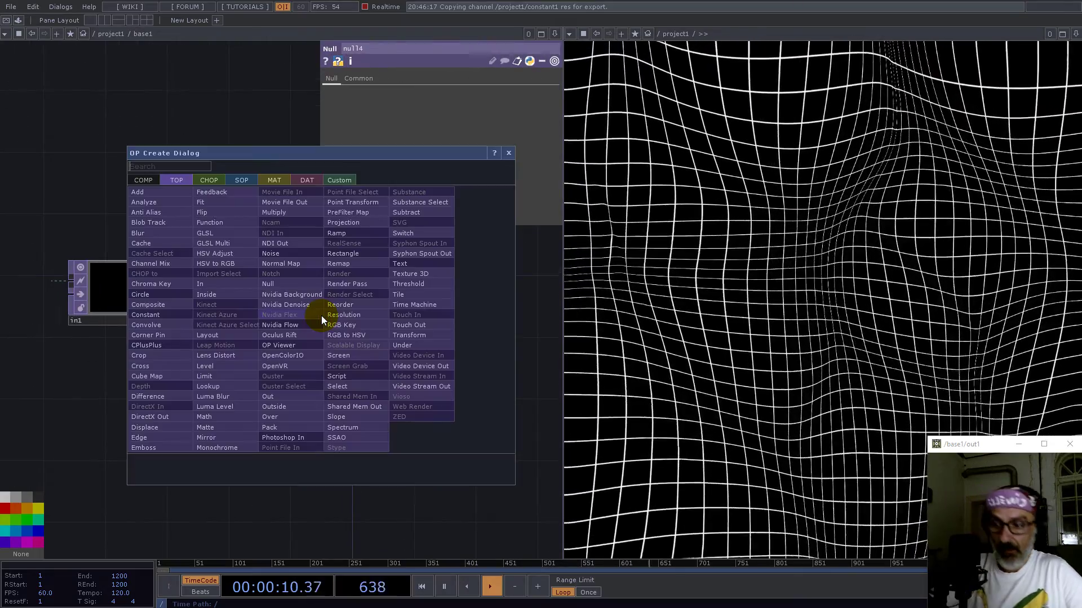
{"action": "type", "text": "o"}
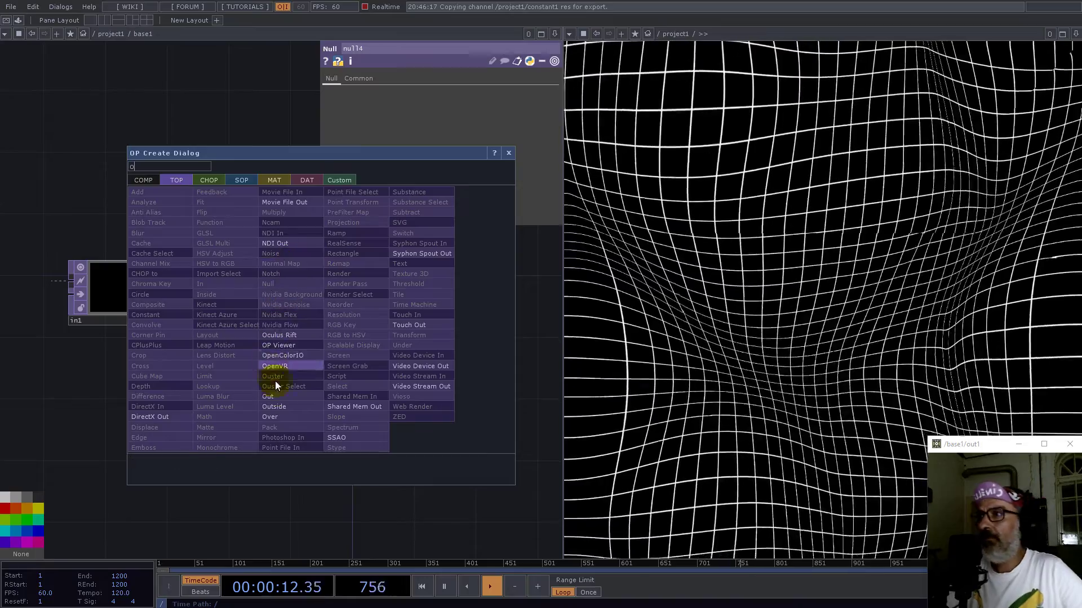
{"action": "left_click", "coordinate": [268, 397]}
{"action": "left_click", "coordinate": [409, 346]}
Replace null4 with a Reorder TOP wired between in1 and out1.
{"action": "left_click", "coordinate": [295, 322]}
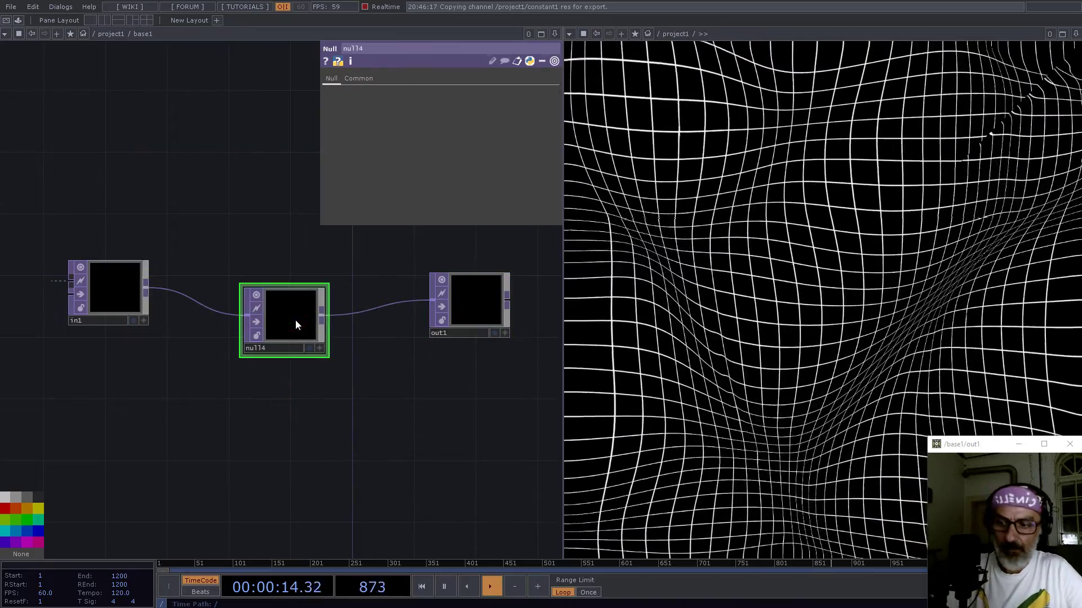
{"action": "key", "text": "Delete"}
{"action": "right_click", "coordinate": [257, 293]}
{"action": "left_click", "coordinate": [274, 277]}
{"action": "type", "text": "re"}
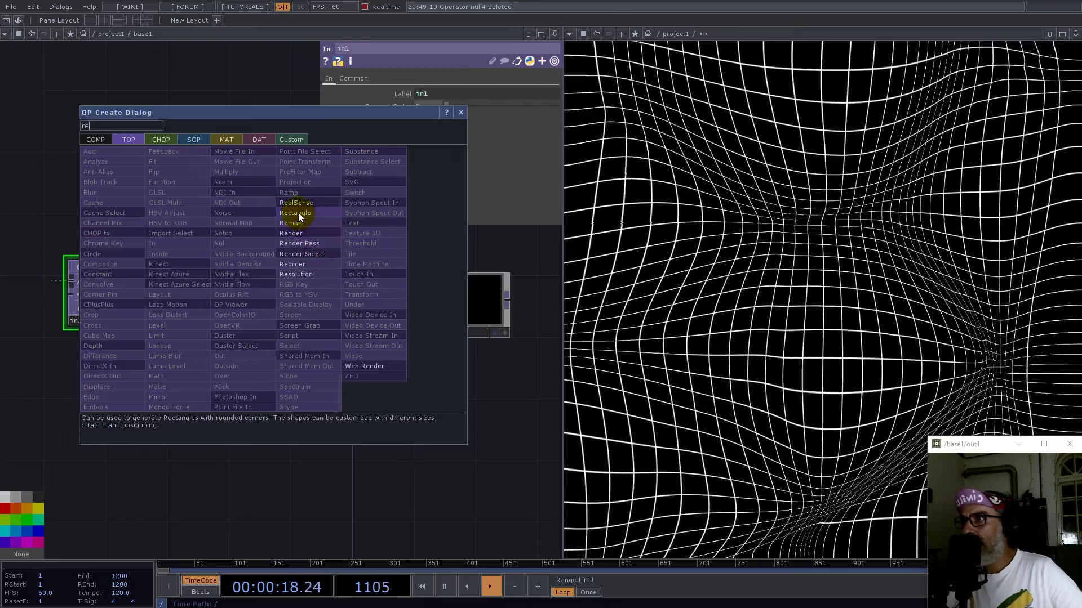
{"action": "left_click", "coordinate": [297, 264]}
{"action": "left_click", "coordinate": [239, 290]}
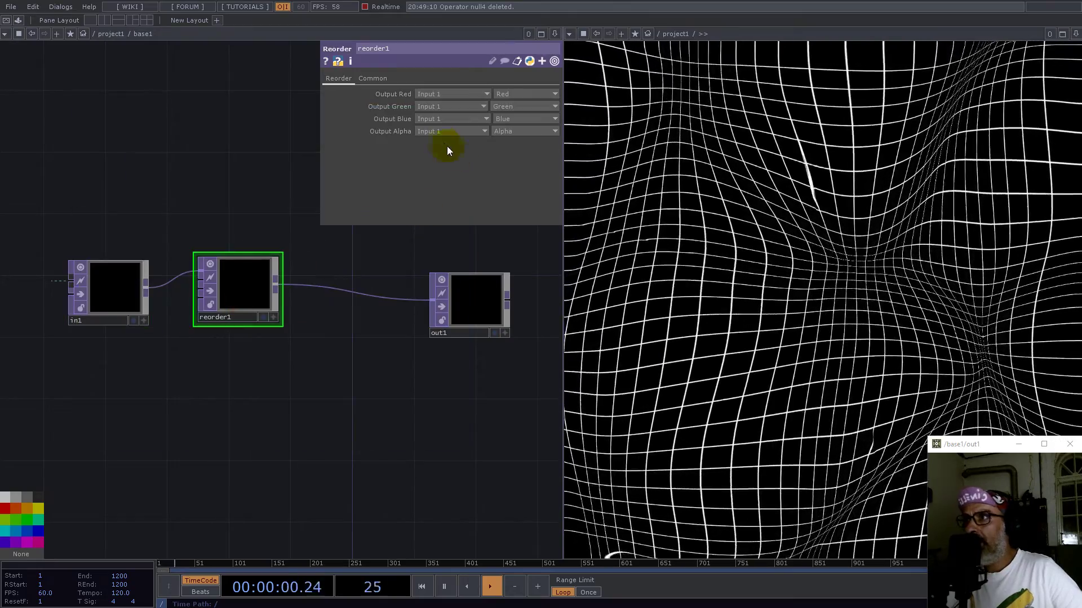
Swap the first two channels in reorder1 by setting Output Red to Green and Output Green to Red.
{"action": "left_click", "coordinate": [505, 95]}
{"action": "left_click", "coordinate": [505, 123]}
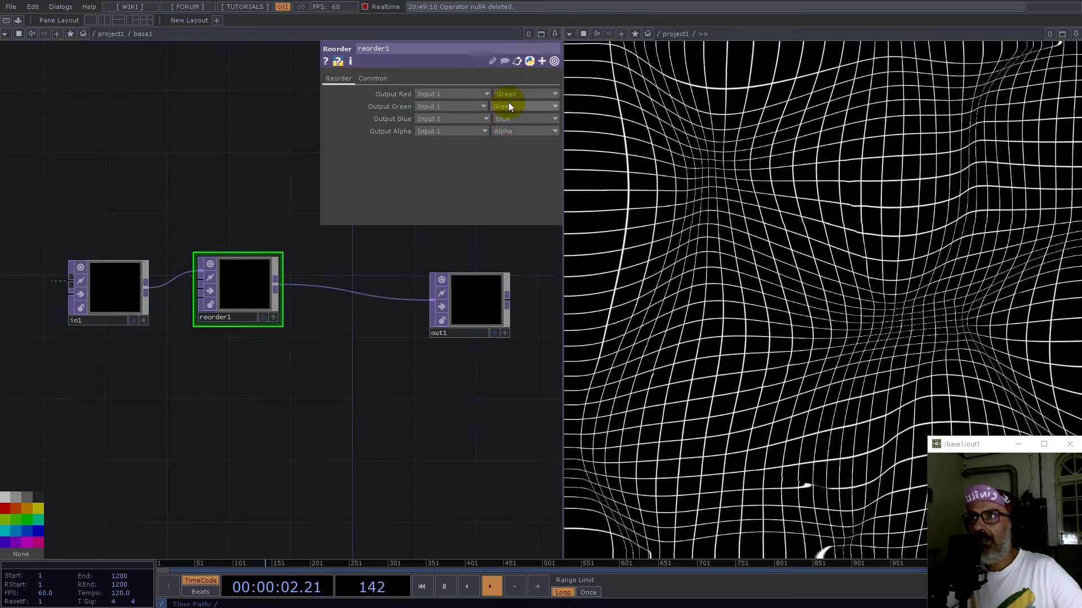
{"action": "left_click", "coordinate": [508, 105]}
{"action": "left_click", "coordinate": [506, 123]}
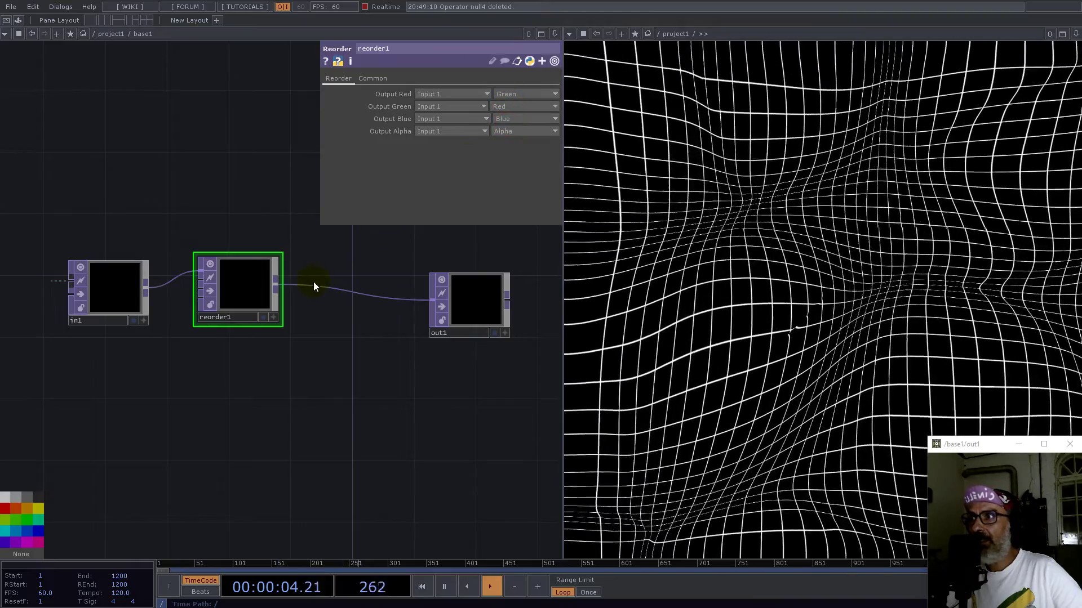
Insert a Math TOP between reorder1 and out1.
{"action": "right_click", "coordinate": [315, 286]}
{"action": "left_click", "coordinate": [327, 274]}
{"action": "type", "text": "mat"}
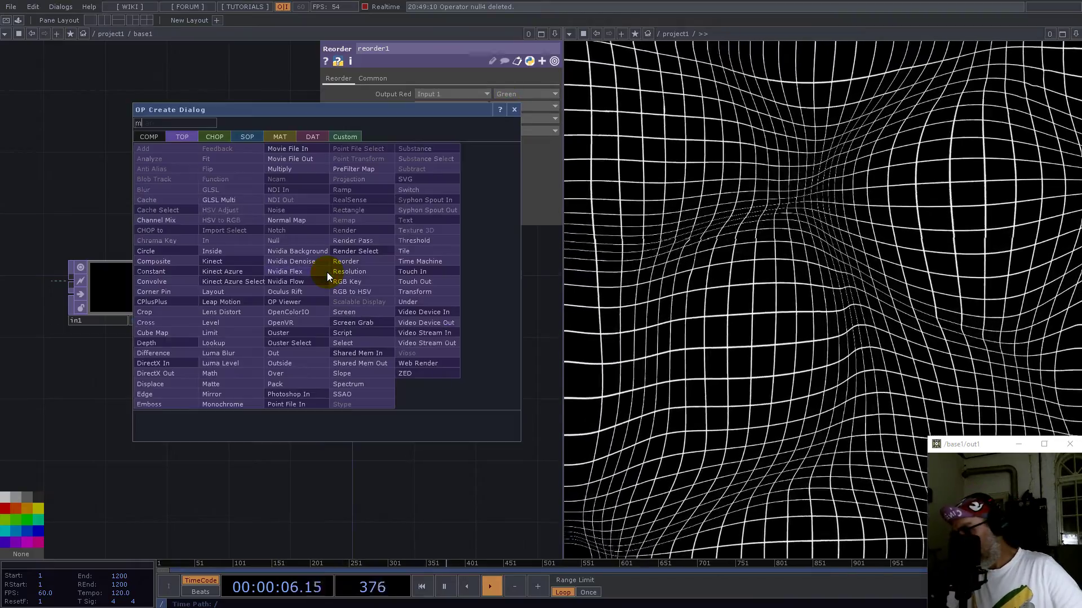
{"action": "left_click", "coordinate": [211, 373]}
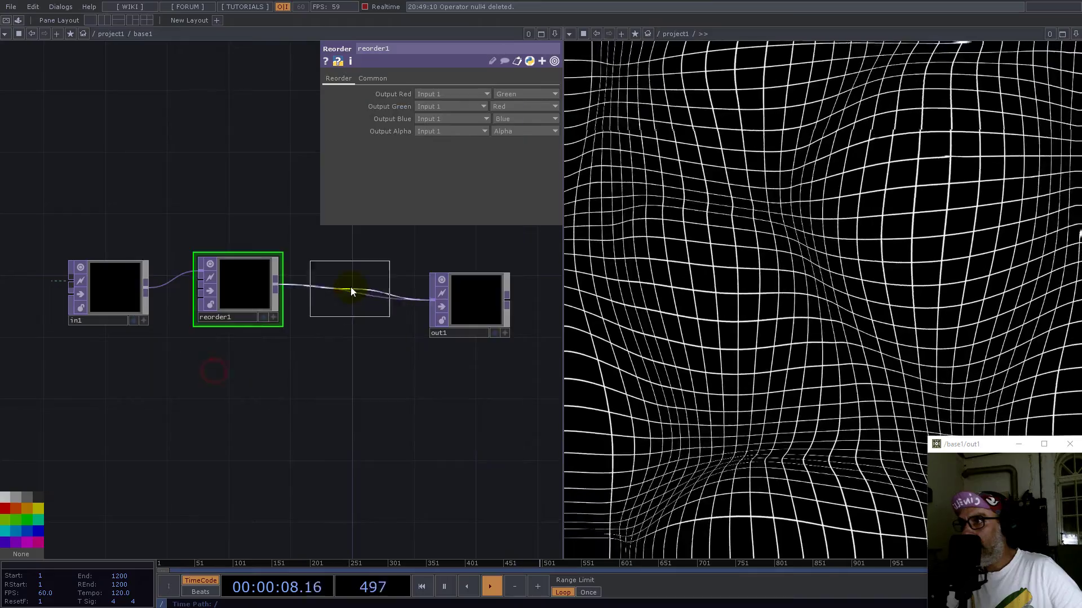
{"action": "left_click", "coordinate": [381, 267]}
Set math1's Multiply to -1 and restrict its channel mask to G only.
{"action": "left_click", "coordinate": [367, 79]}
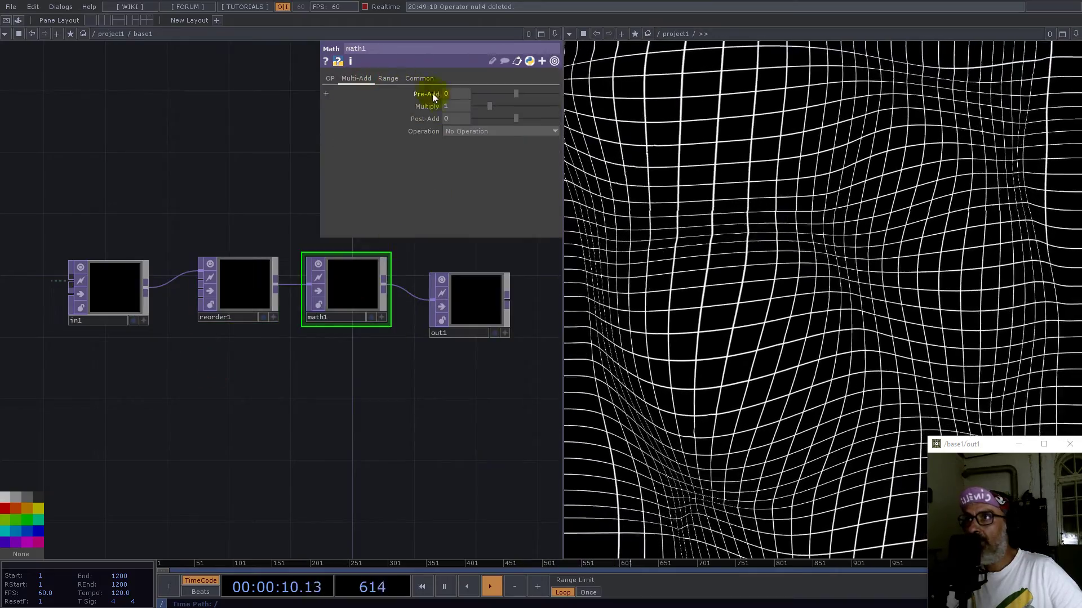
{"action": "type", "text": "-4"}
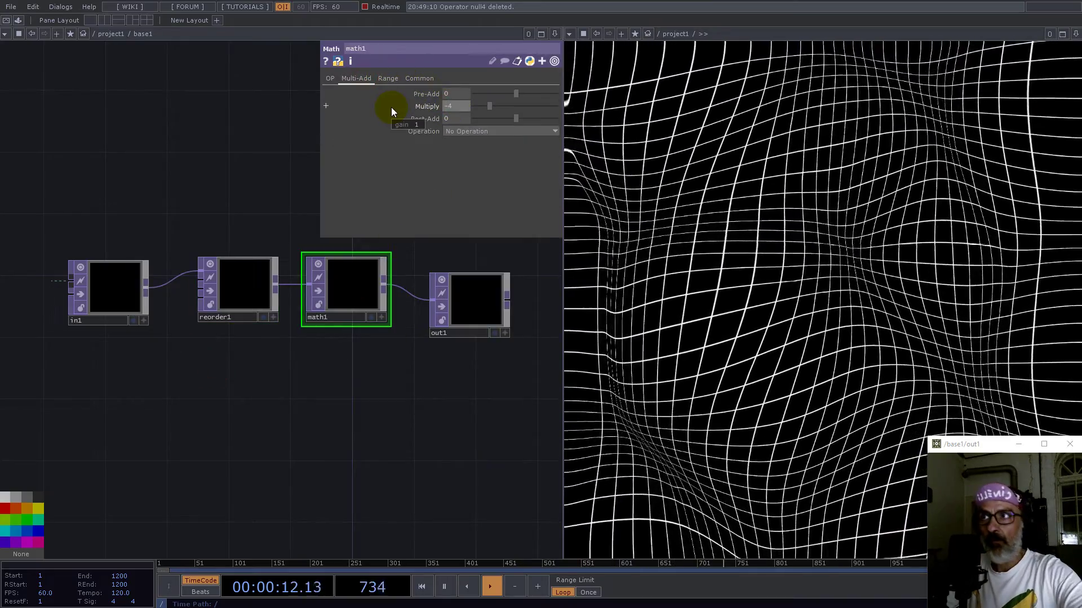
{"action": "type", "text": "1"}
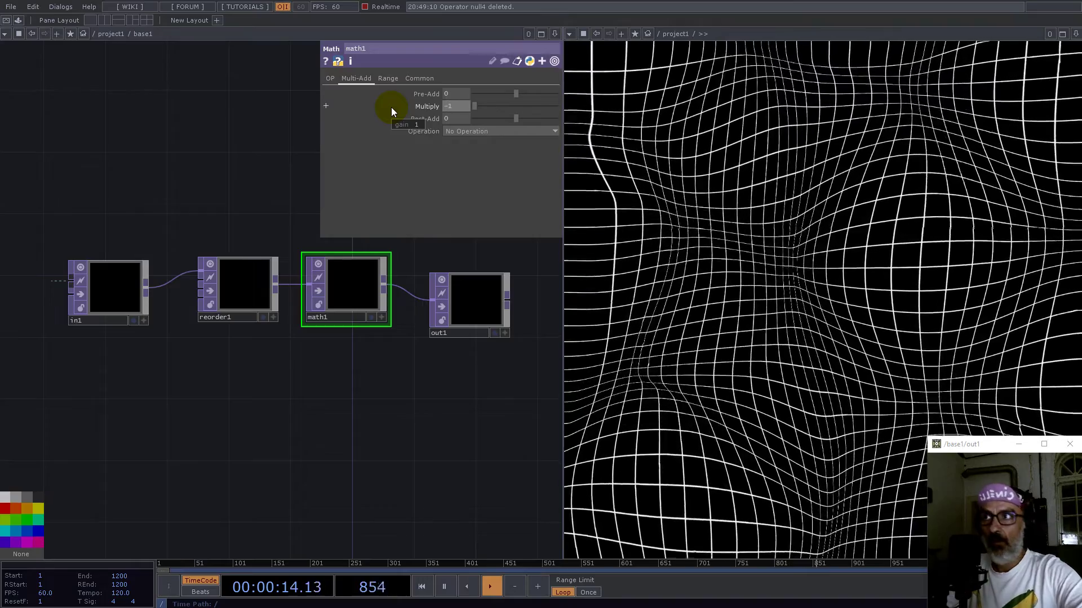
{"action": "key", "text": "Return"}
{"action": "left_click", "coordinate": [417, 79]}
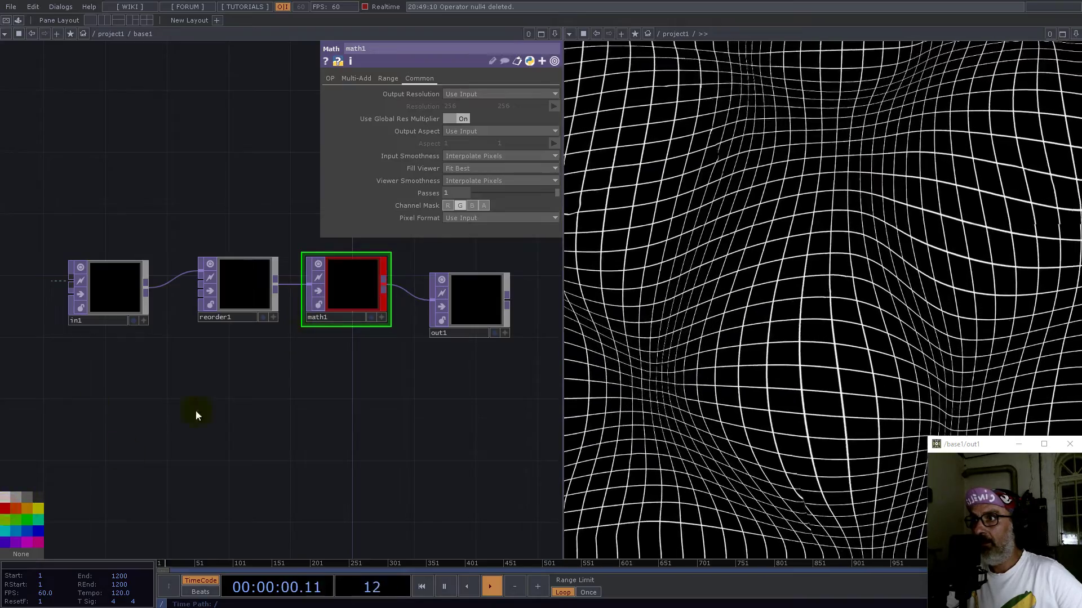
Return to project1, wire base1's output into null2 and place base1 in line between slope1 and null2.
{"action": "scroll", "coordinate": [289, 392], "scroll_direction": "down", "scroll_amount": 10}
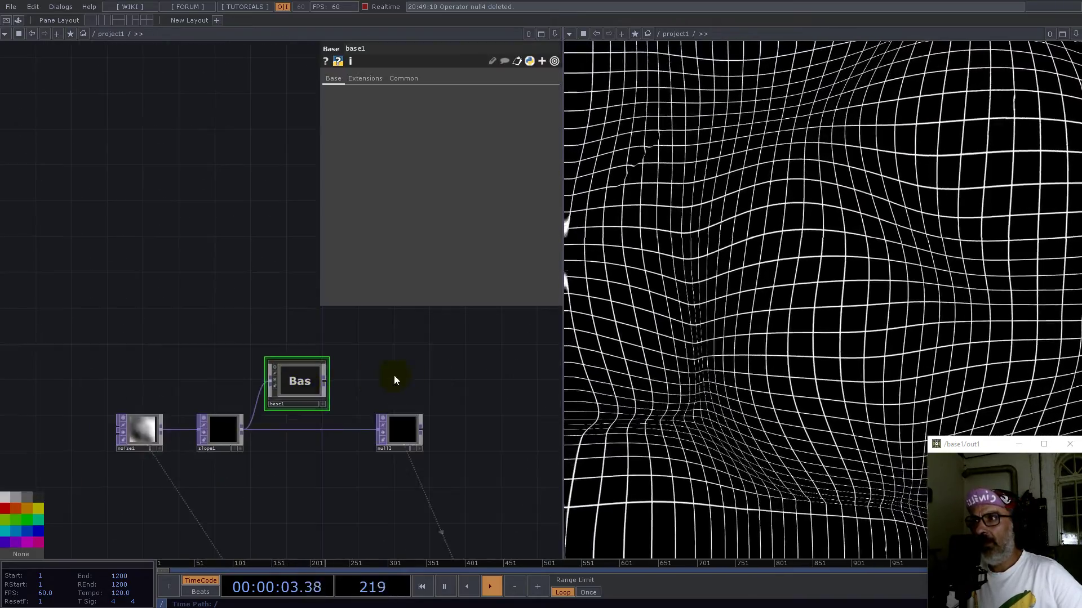
{"action": "left_click_drag", "start_coordinate": [394, 381], "coordinate": [248, 346]}
{"action": "left_click_drag", "start_coordinate": [171, 328], "coordinate": [181, 346]}
{"action": "left_click", "coordinate": [265, 390]}
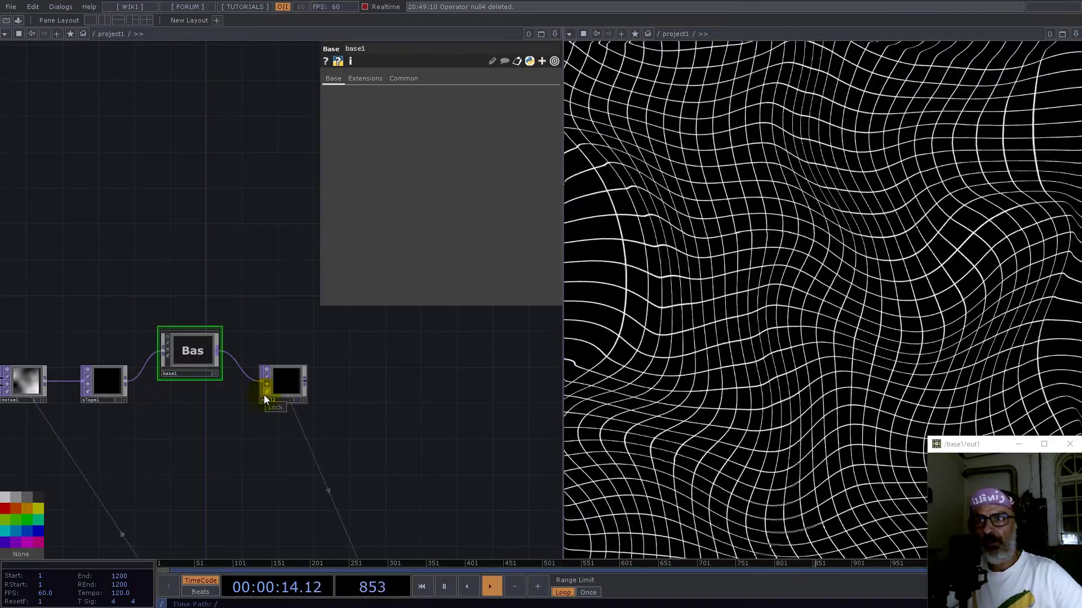
{"action": "left_click_drag", "start_coordinate": [184, 354], "coordinate": [186, 398]}
Try a strength of 4 on slope1 and undo the change.
{"action": "left_click", "coordinate": [104, 382]}
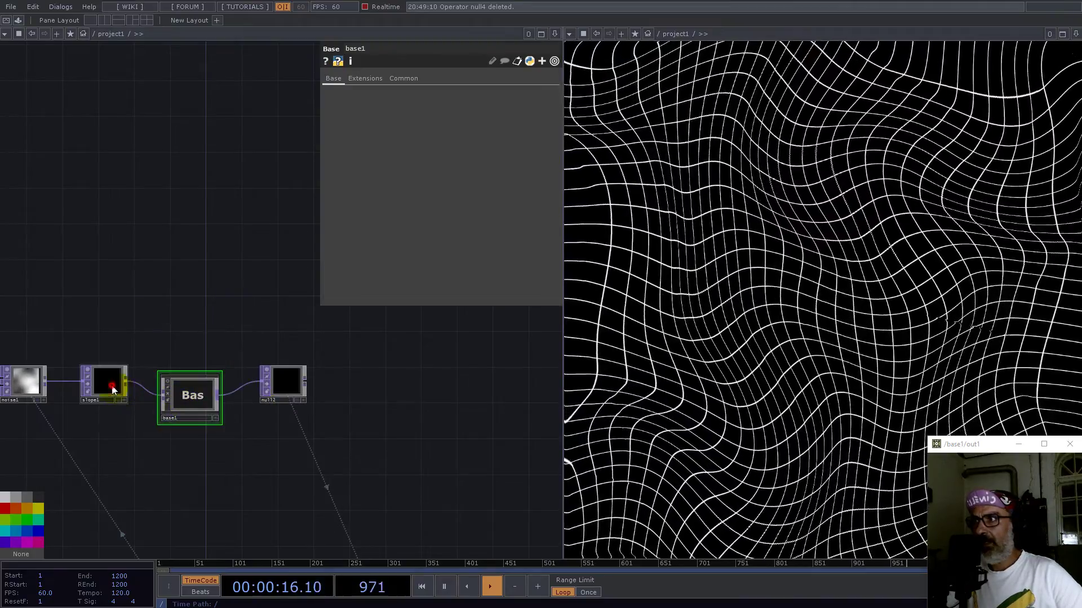
{"action": "left_click_drag", "start_coordinate": [474, 169], "coordinate": [558, 173]}
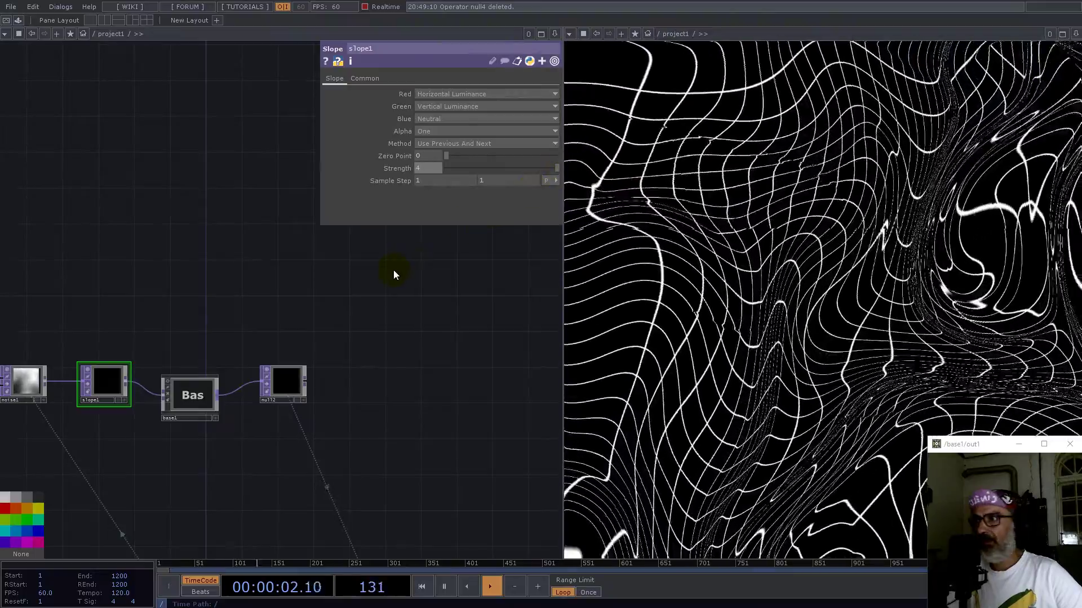
{"action": "key", "text": "ctrl+z"}
Move null1 farther away from displace1 at the end of the feedback network.
{"action": "left_click_drag", "start_coordinate": [212, 348], "coordinate": [186, 359]}
{"action": "scroll", "coordinate": [230, 253], "scroll_direction": "down", "scroll_amount": 3}
{"action": "scroll", "coordinate": [120, 265], "scroll_direction": "down", "scroll_amount": 2}
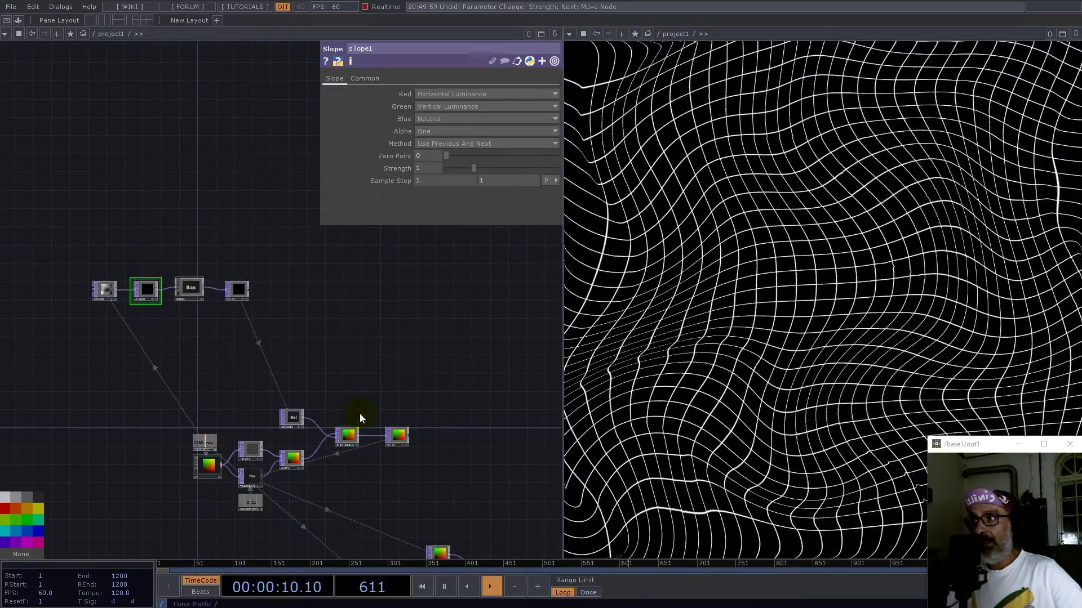
{"action": "scroll", "coordinate": [372, 442], "scroll_direction": "up", "scroll_amount": 2}
{"action": "scroll", "coordinate": [371, 442], "scroll_direction": "up", "scroll_amount": 2}
{"action": "left_click_drag", "start_coordinate": [423, 432], "coordinate": [473, 409]}
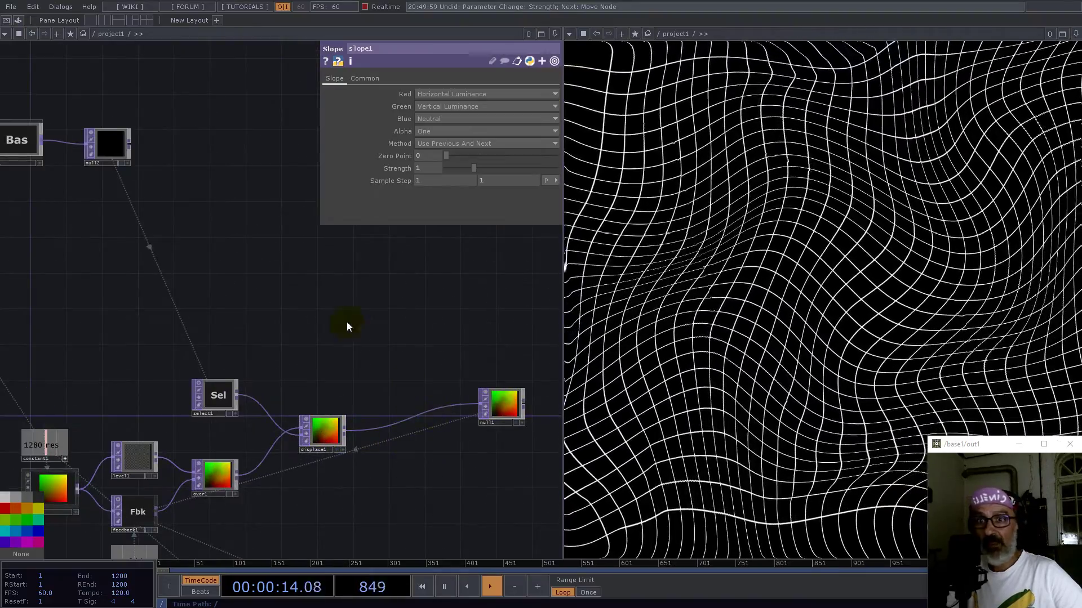
Move null2 farther from base1 and enlarge its node.
{"action": "left_click_drag", "start_coordinate": [284, 280], "coordinate": [497, 370]}
{"action": "left_click_drag", "start_coordinate": [177, 294], "coordinate": [284, 379]}
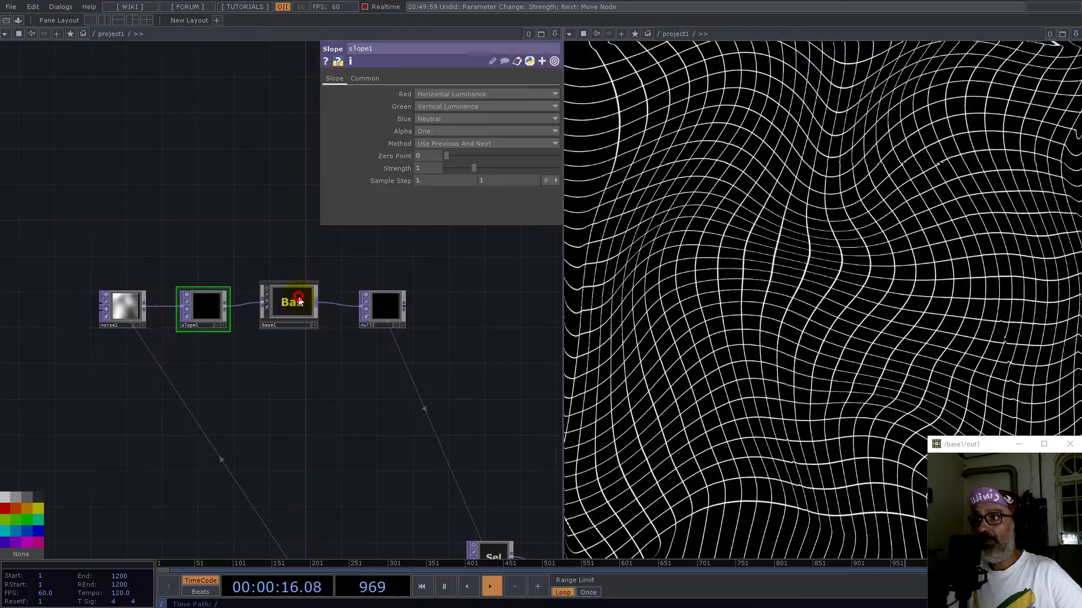
{"action": "left_click", "coordinate": [299, 301]}
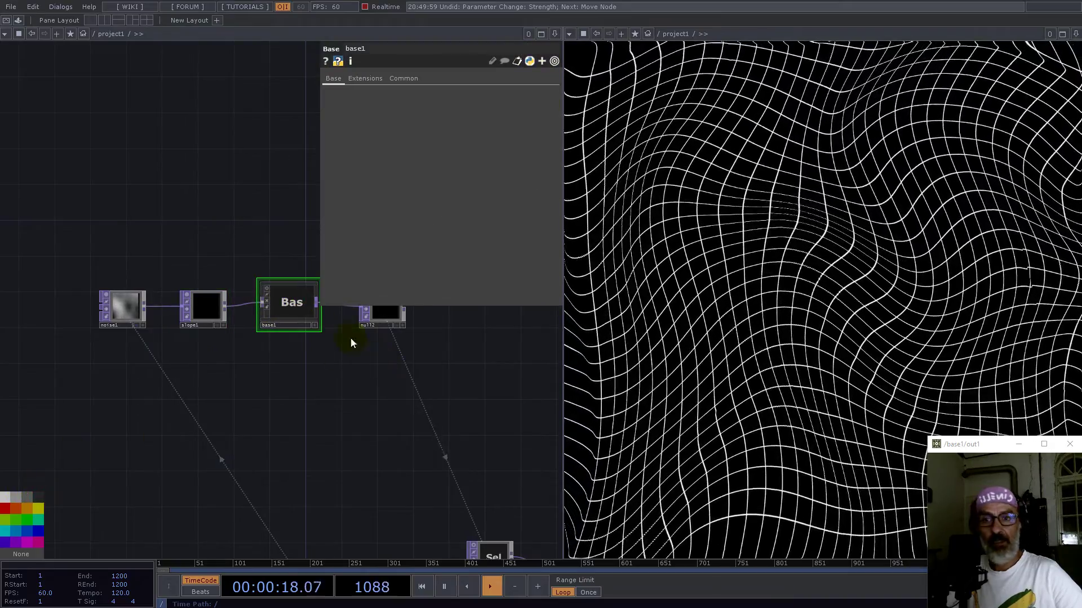
{"action": "mouse_move", "coordinate": [401, 338]}
{"action": "left_mouse_down"}
{"action": "mouse_move", "coordinate": [363, 389]}
{"action": "mouse_move", "coordinate": [288, 350]}
{"action": "left_mouse_up"}
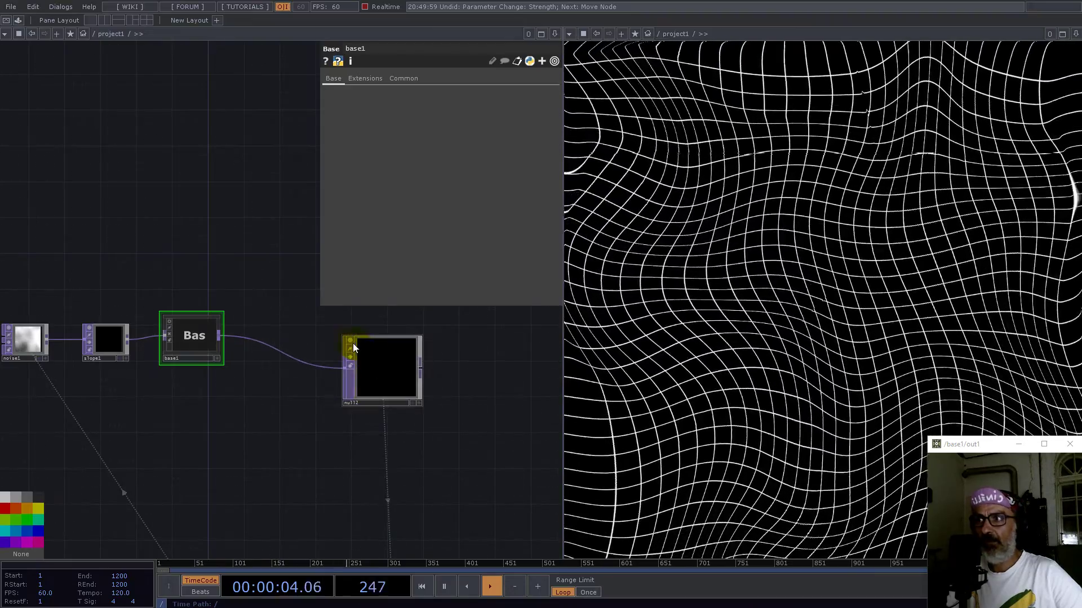
{"action": "left_click_drag", "start_coordinate": [210, 411], "coordinate": [405, 418]}
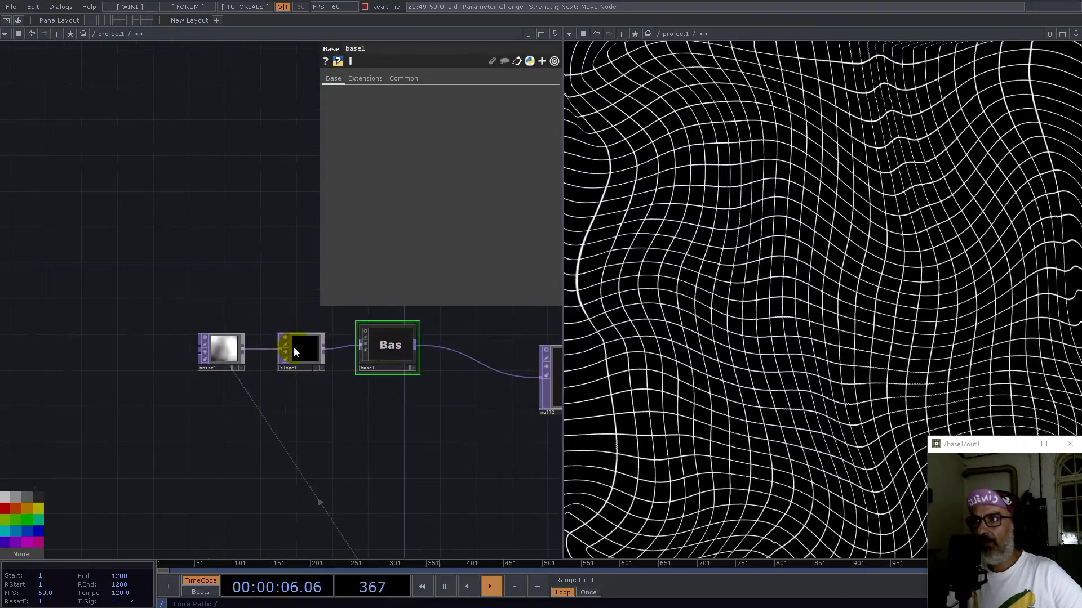
Move noise1 and slope1 together away from base1 and shift base1 closer to them, leaving space before null2.
{"action": "left_click_drag", "start_coordinate": [238, 293], "coordinate": [143, 300]}
{"action": "right_click_drag", "start_coordinate": [137, 299], "coordinate": [230, 381]}
{"action": "left_click_drag", "start_coordinate": [217, 365], "coordinate": [144, 401]}
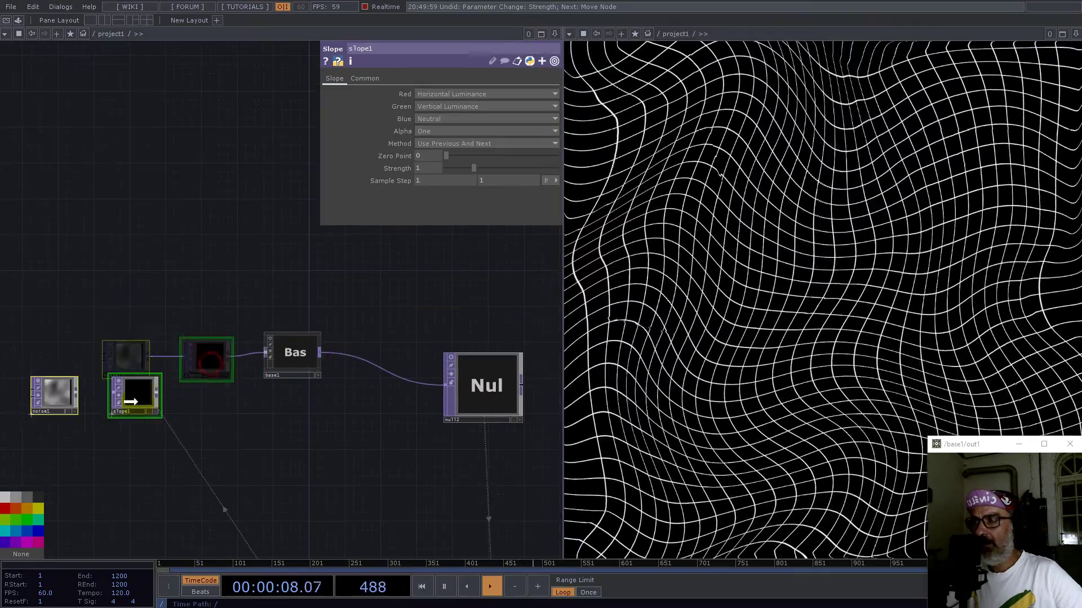
{"action": "left_click_drag", "start_coordinate": [318, 355], "coordinate": [283, 356]}
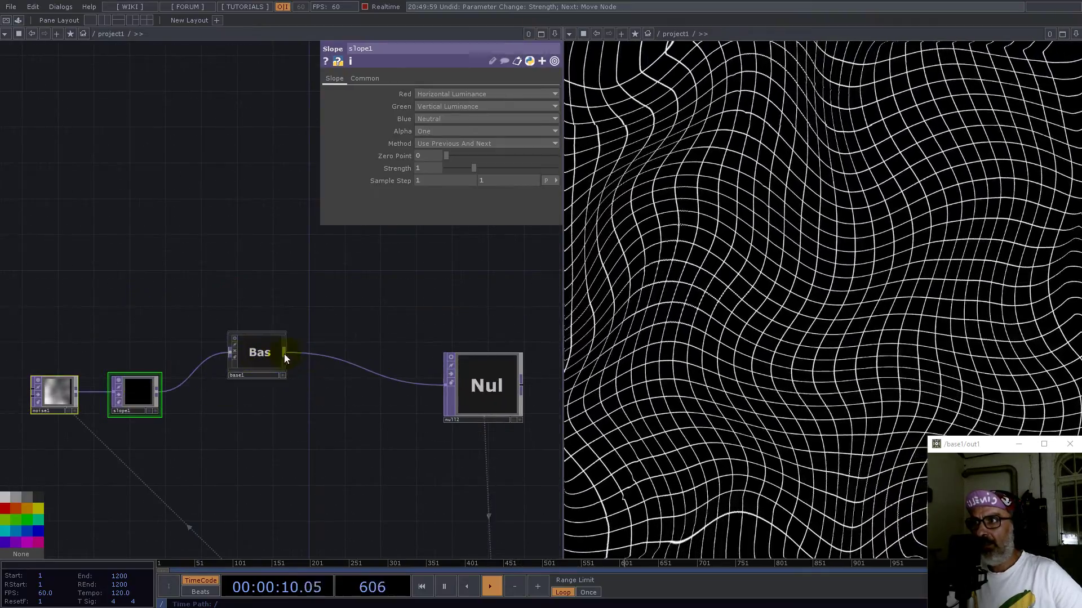
Add a Composite TOP after slope1 and wire both slope1 and base1's output into it.
{"action": "middle_click", "coordinate": [155, 393]}
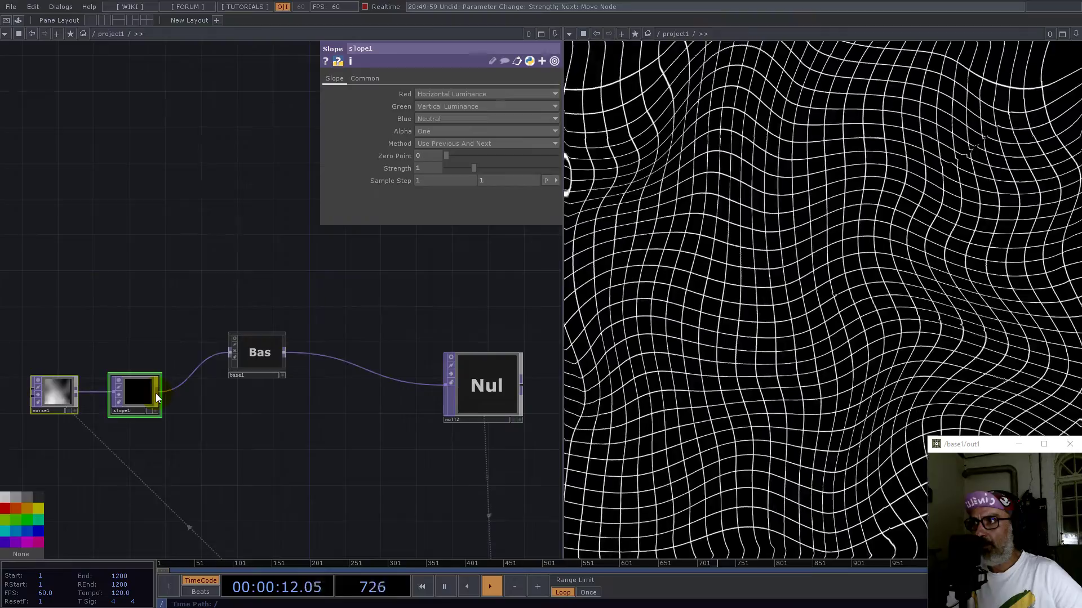
{"action": "right_click", "coordinate": [155, 393]}
{"action": "type", "text": "com"}
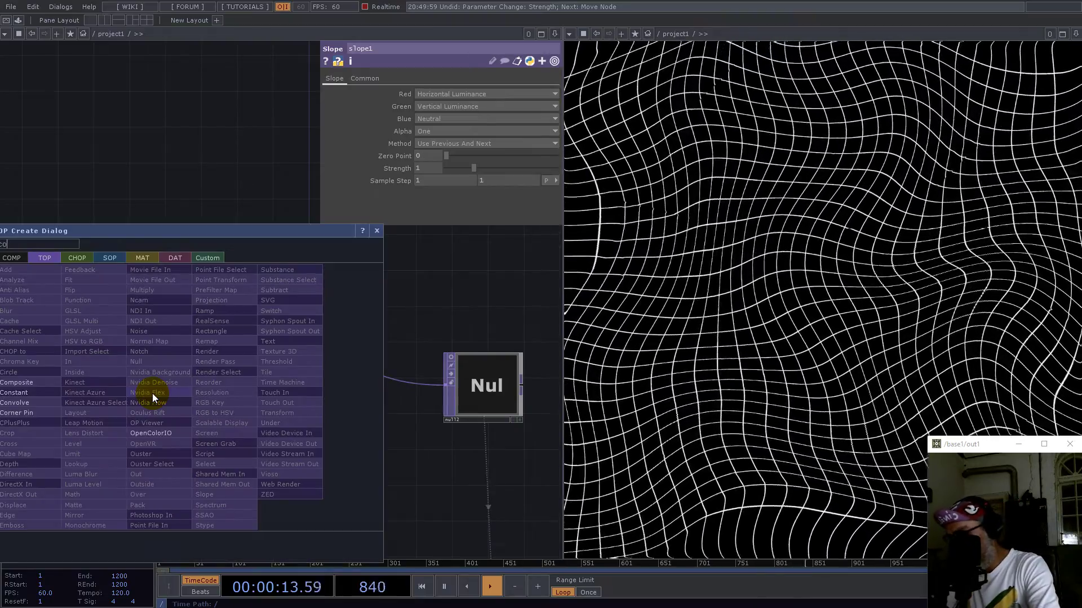
{"action": "left_click", "coordinate": [23, 383]}
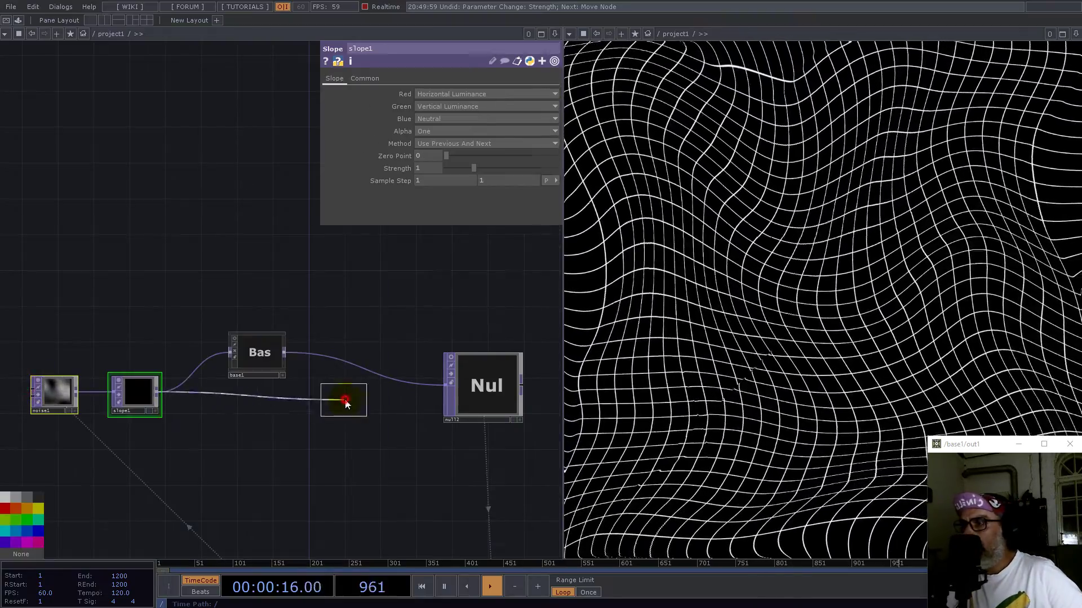
{"action": "left_click", "coordinate": [341, 394]}
{"action": "left_click", "coordinate": [285, 354]}
{"action": "left_click", "coordinate": [308, 408]}
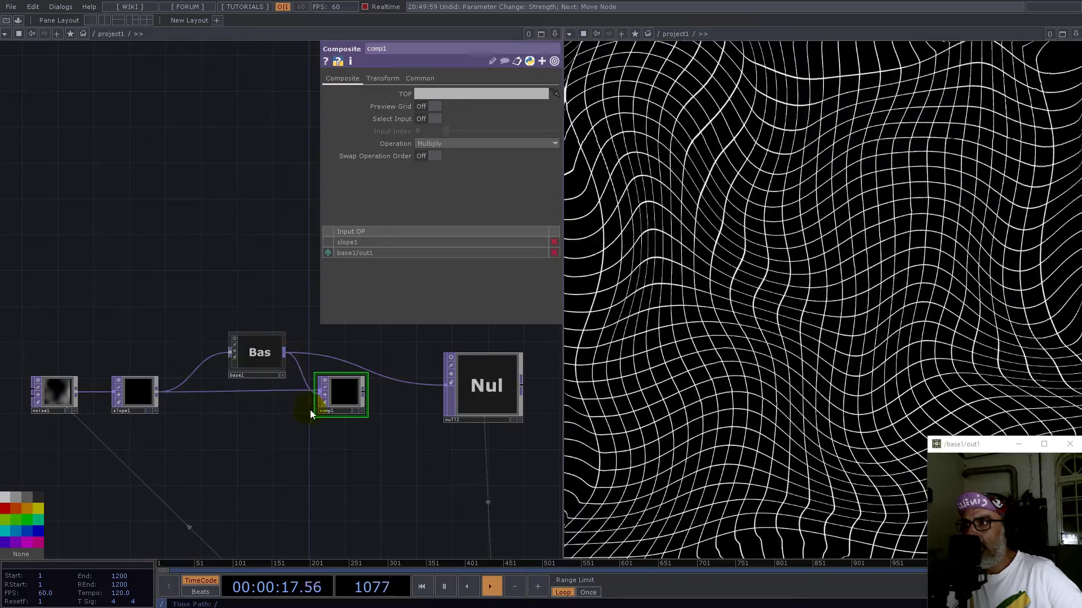
Set comp1's operation to Add and wire its output into null2 in place of base1.
{"action": "left_click", "coordinate": [442, 146]}
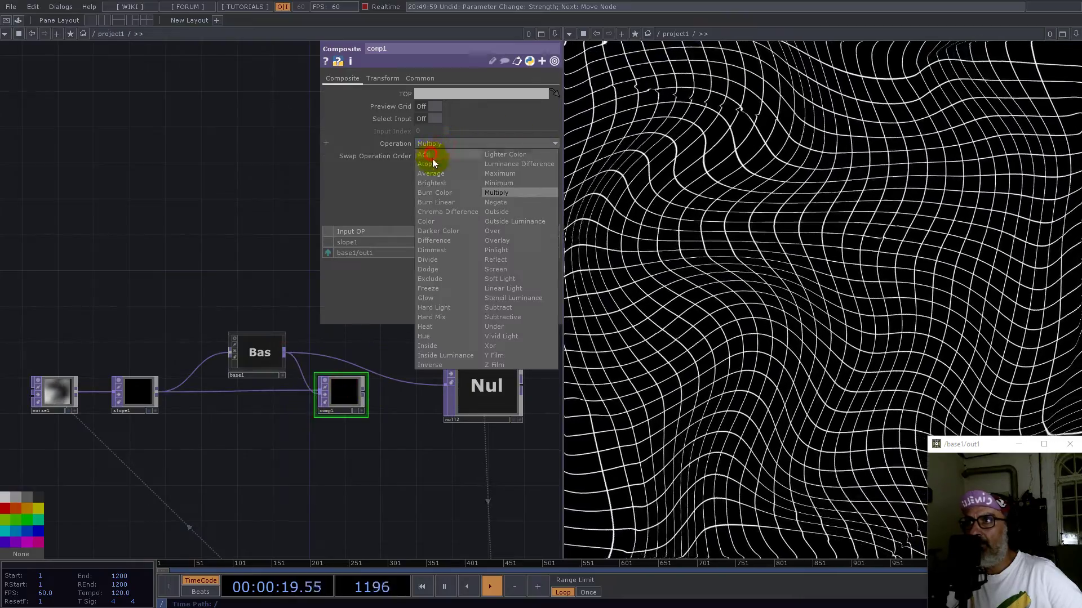
{"action": "left_click", "coordinate": [431, 156]}
{"action": "left_click", "coordinate": [363, 392]}
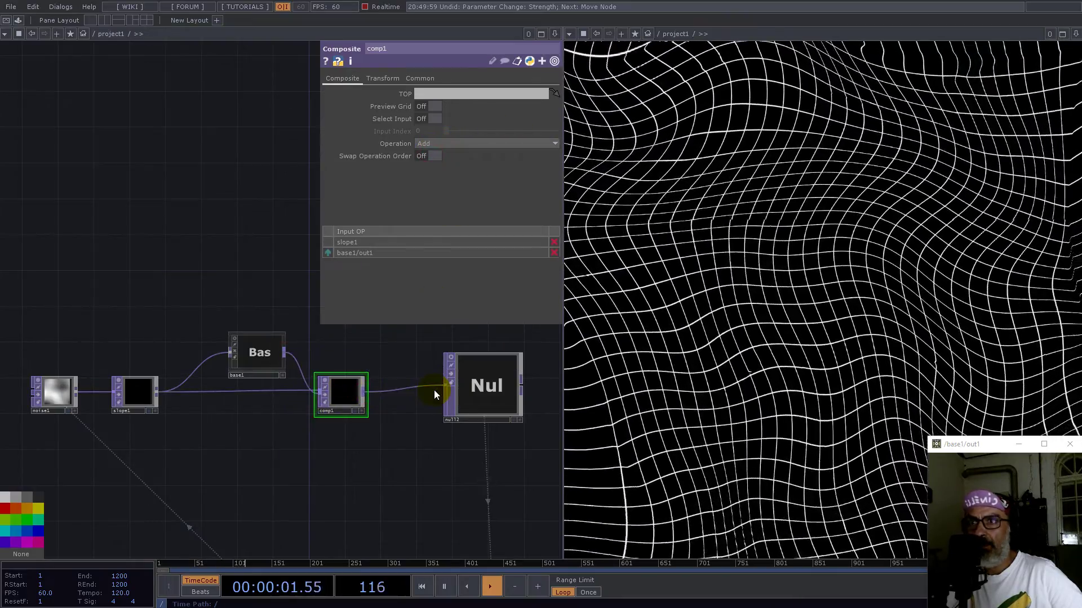
{"action": "left_click", "coordinate": [461, 383]}
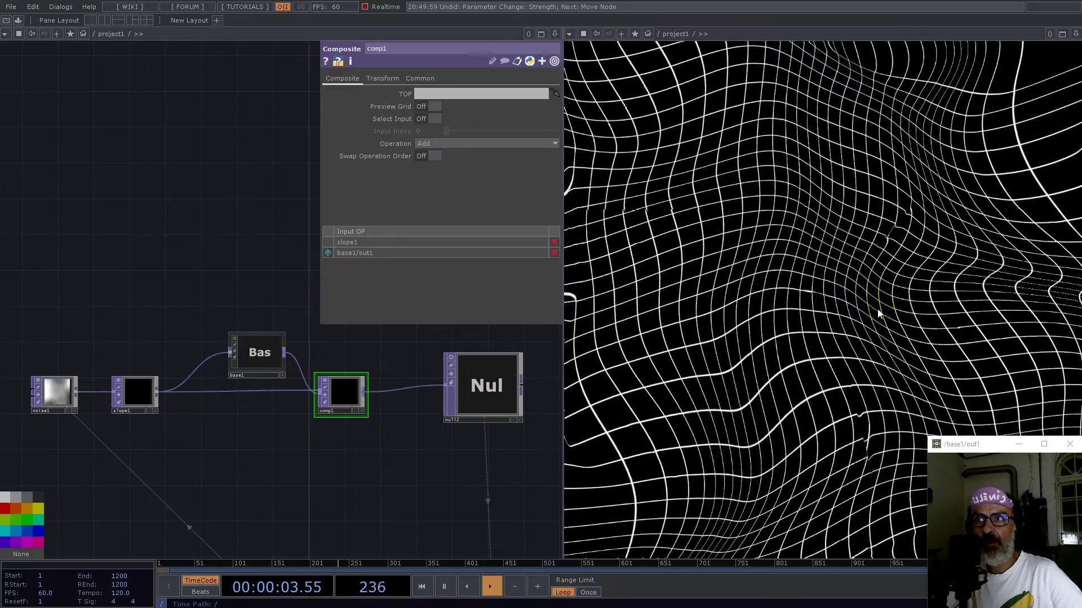
Shift slope1 and comp1 farther along the chain and raise base1 above the wire between them.
{"action": "left_click_drag", "start_coordinate": [145, 396], "coordinate": [171, 396]}
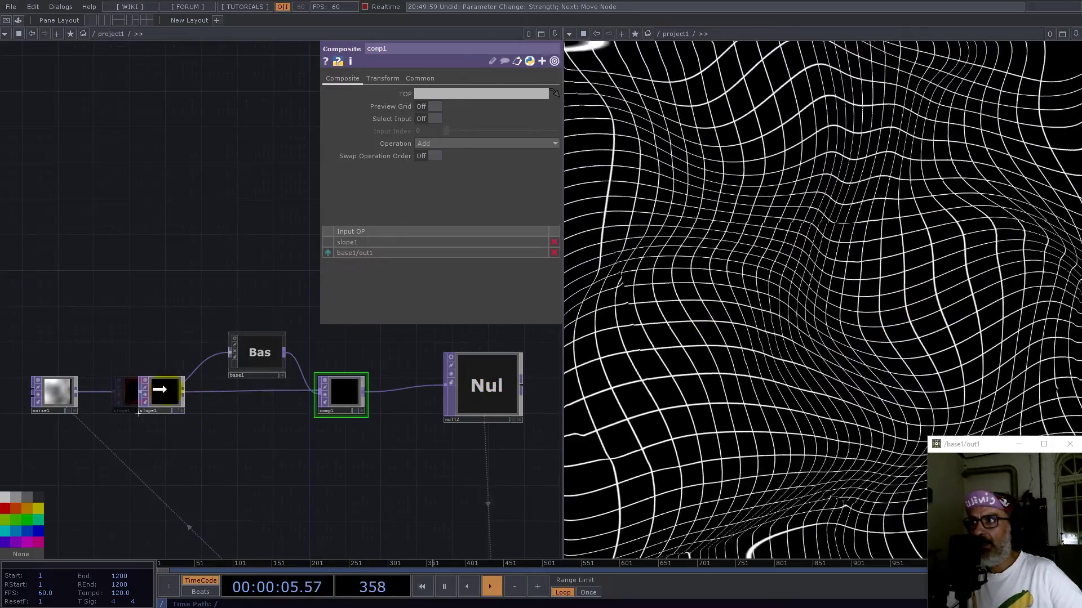
{"action": "left_click_drag", "start_coordinate": [329, 395], "coordinate": [338, 395]}
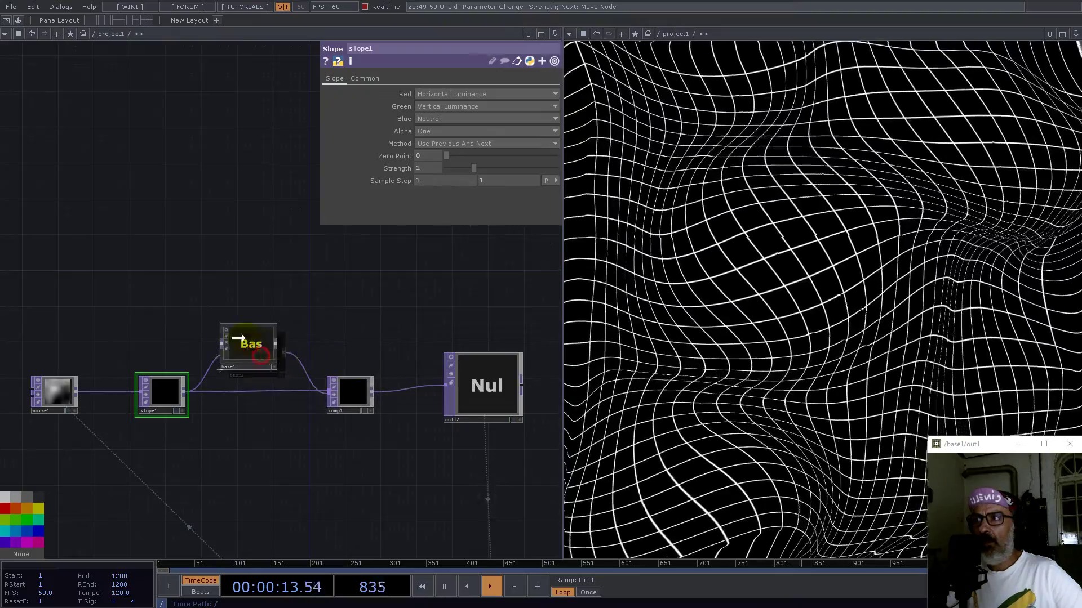
{"action": "left_click_drag", "start_coordinate": [280, 356], "coordinate": [263, 338]}
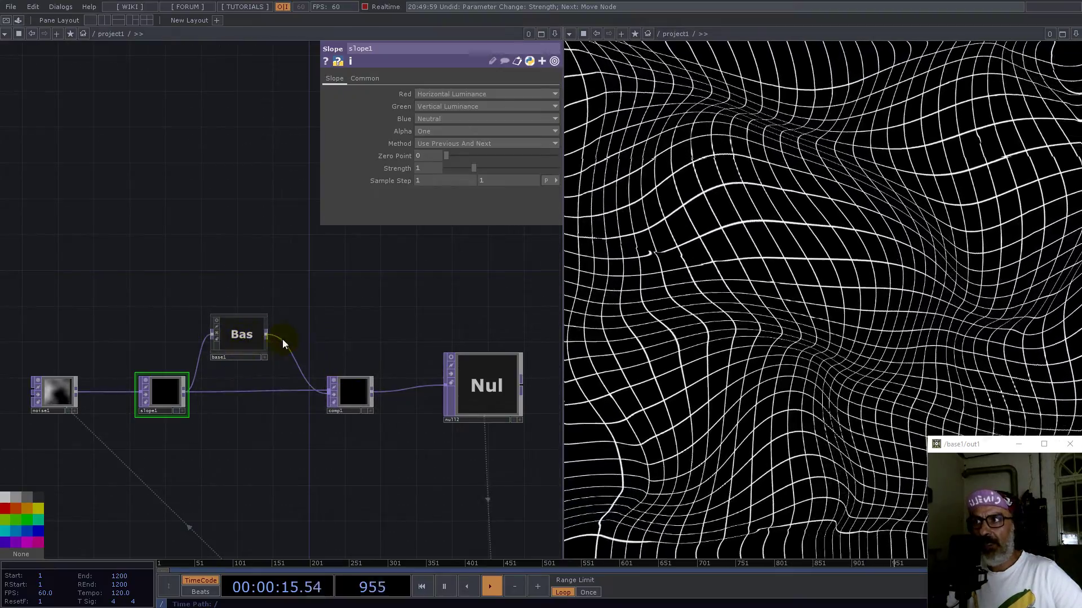
Insert a Math TOP between base1 and comp1 and set its multiply to about 5.27.
{"action": "right_click", "coordinate": [282, 339]}
{"action": "left_click", "coordinate": [297, 332]}
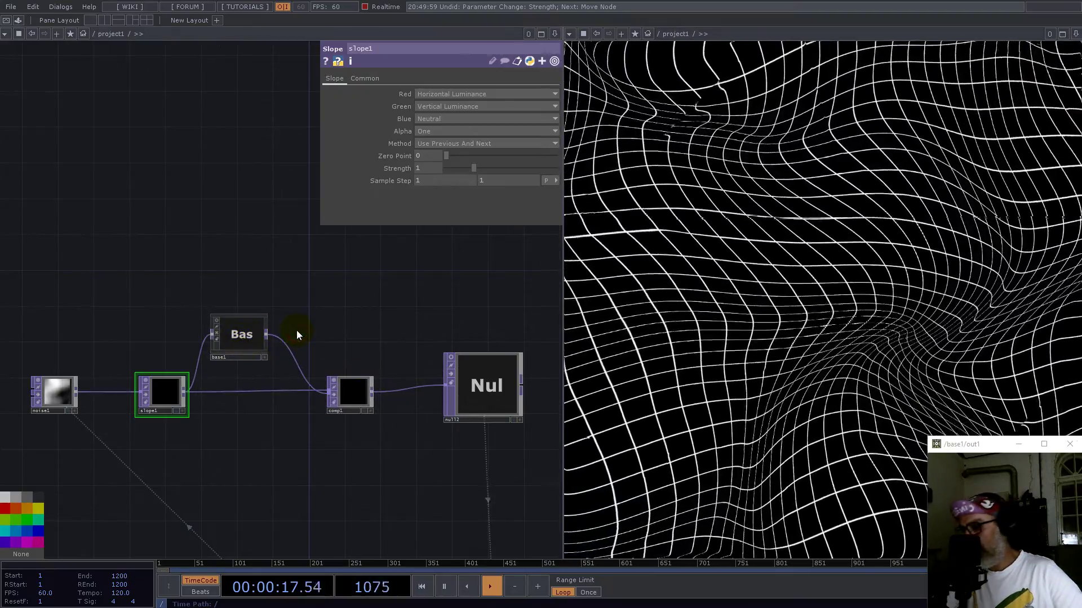
{"action": "right_click", "coordinate": [282, 340]}
{"action": "left_click", "coordinate": [294, 329]}
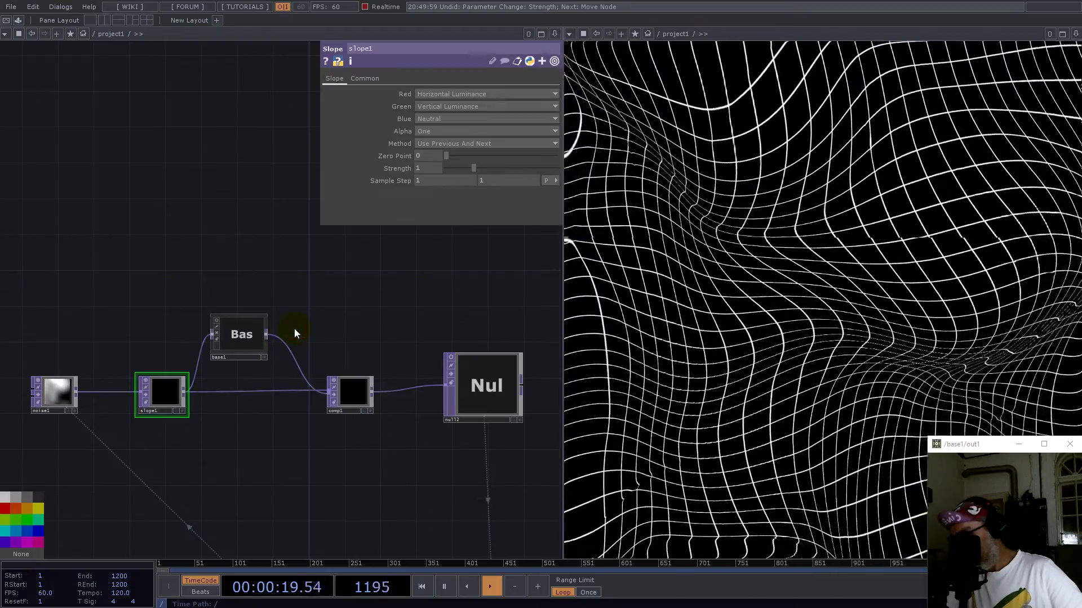
{"action": "right_click", "coordinate": [285, 343]}
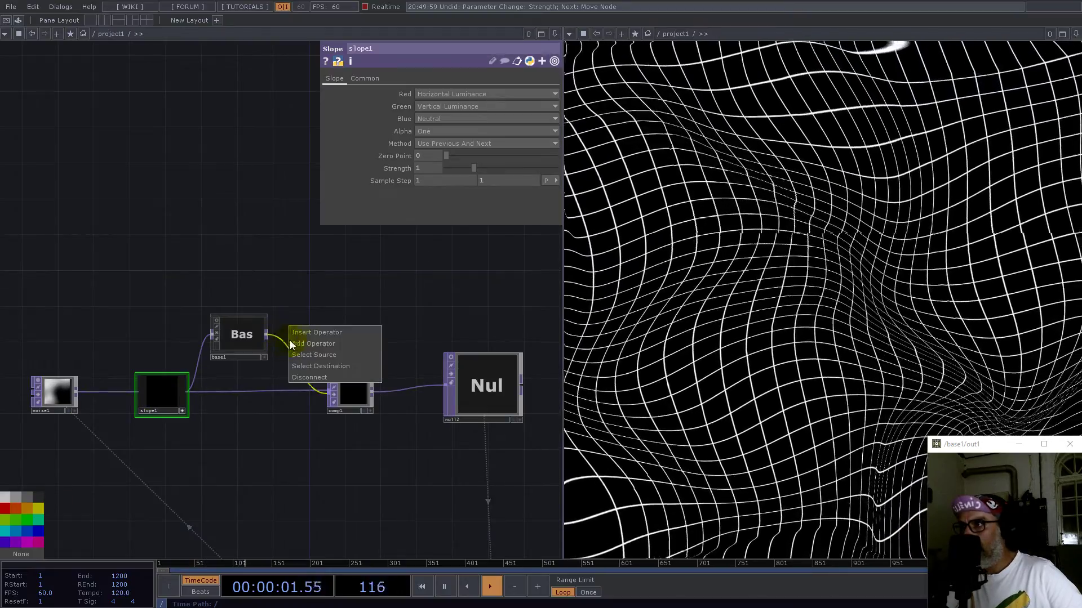
{"action": "left_click", "coordinate": [298, 332]}
{"action": "type", "text": "m"}
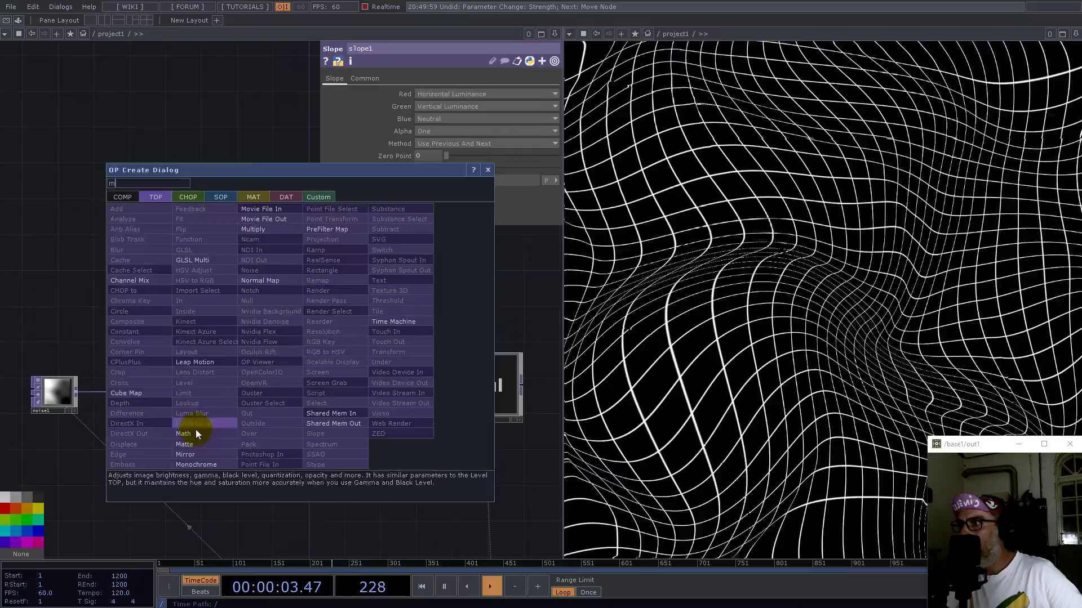
{"action": "left_click", "coordinate": [195, 432]}
{"action": "left_click", "coordinate": [299, 342]}
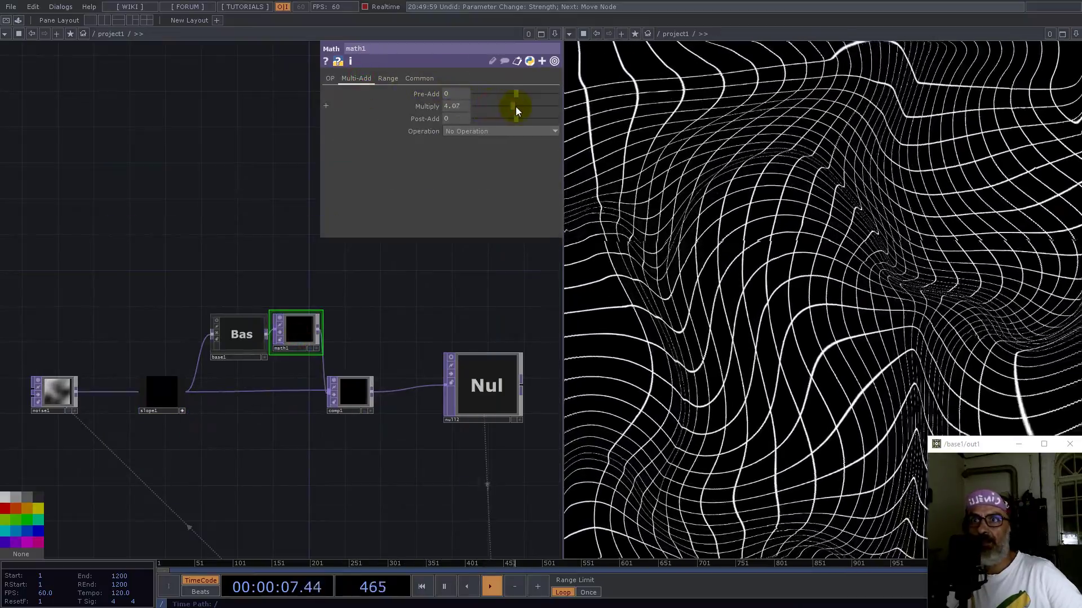
{"action": "left_click_drag", "start_coordinate": [516, 107], "coordinate": [524, 106]}
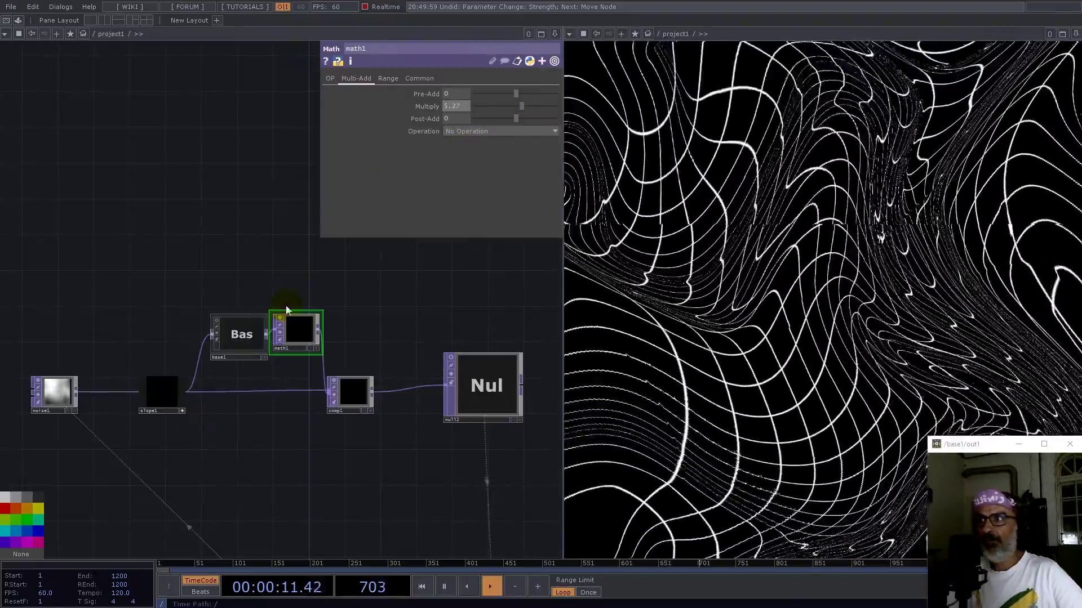
Add a Noise TOP beside select2, above the checker branch.
{"action": "scroll", "coordinate": [220, 314], "scroll_direction": "down", "scroll_amount": 5}
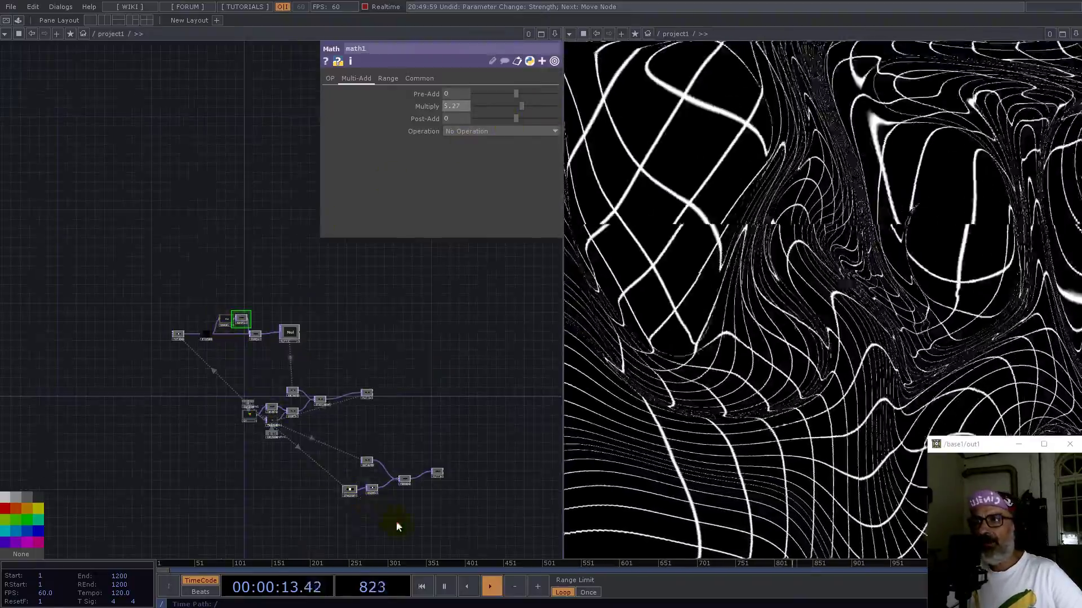
{"action": "scroll", "coordinate": [282, 471], "scroll_direction": "up", "scroll_amount": 5}
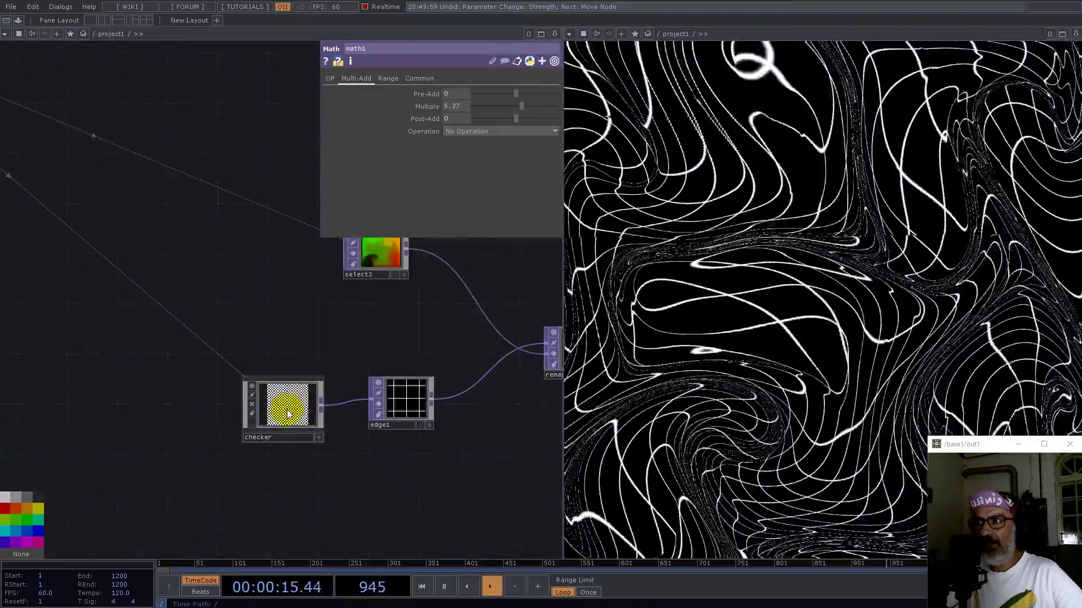
{"action": "scroll", "coordinate": [289, 417], "scroll_direction": "down", "scroll_amount": 5}
{"action": "left_click_drag", "start_coordinate": [370, 299], "coordinate": [267, 319]}
{"action": "key", "text": "Tab"}
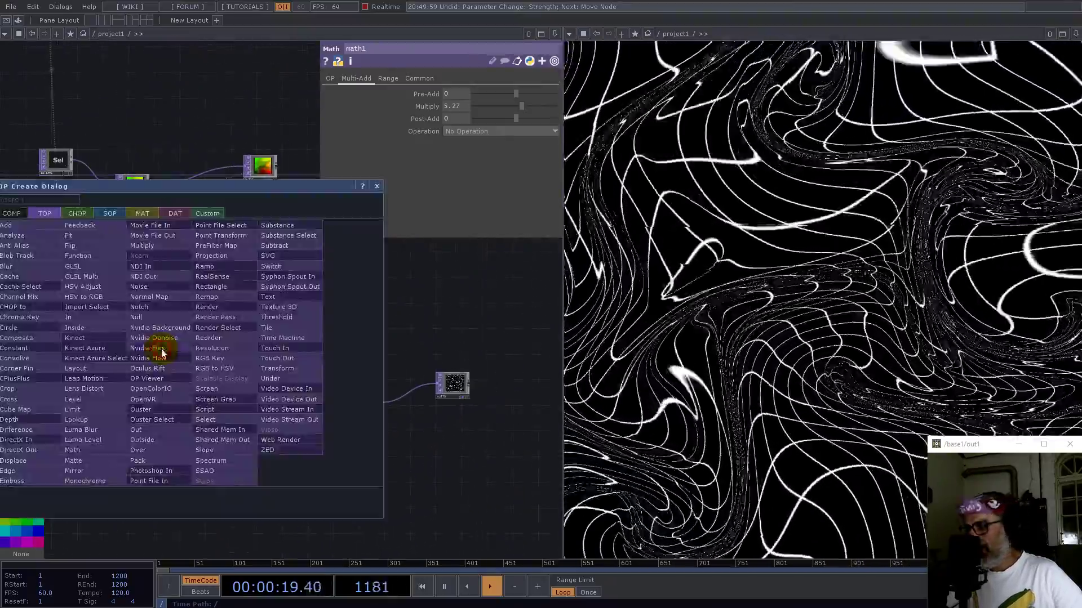
{"action": "type", "text": "noi"}
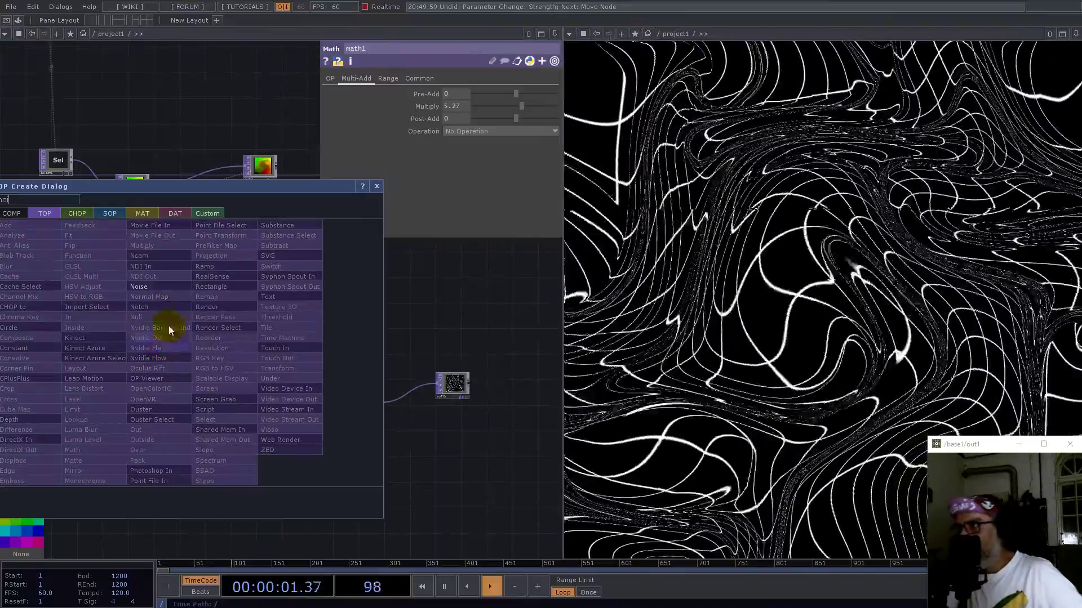
{"action": "left_click", "coordinate": [149, 287]}
{"action": "left_click", "coordinate": [191, 354]}
Drive noise2's resolution from the constant's res channel and set its pixel format to 32-bit float (RGB).
{"action": "left_click_drag", "start_coordinate": [193, 284], "coordinate": [496, 334]}
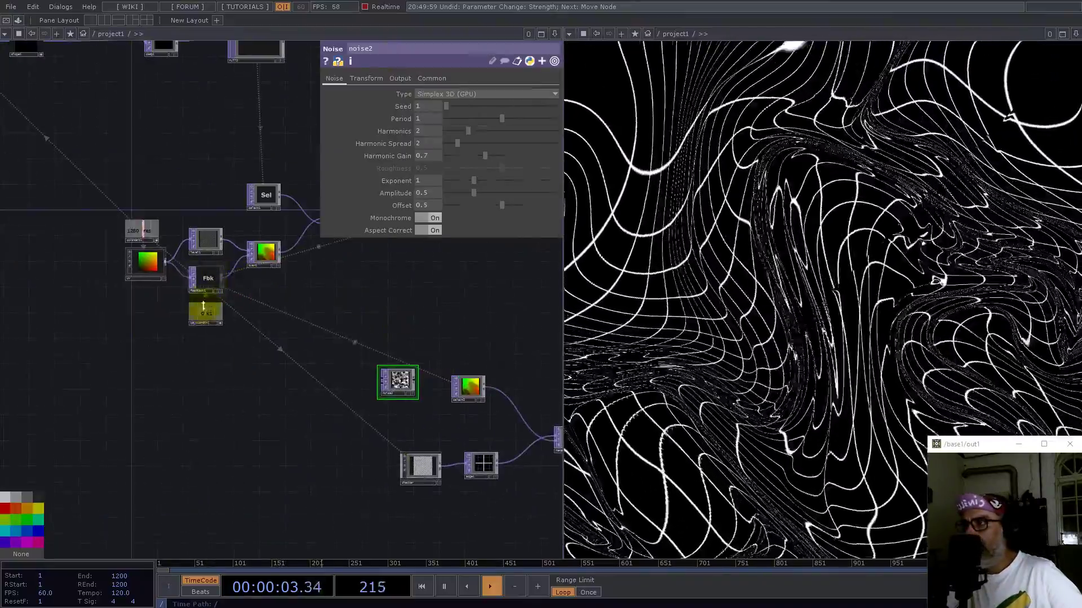
{"action": "left_click", "coordinate": [422, 78]}
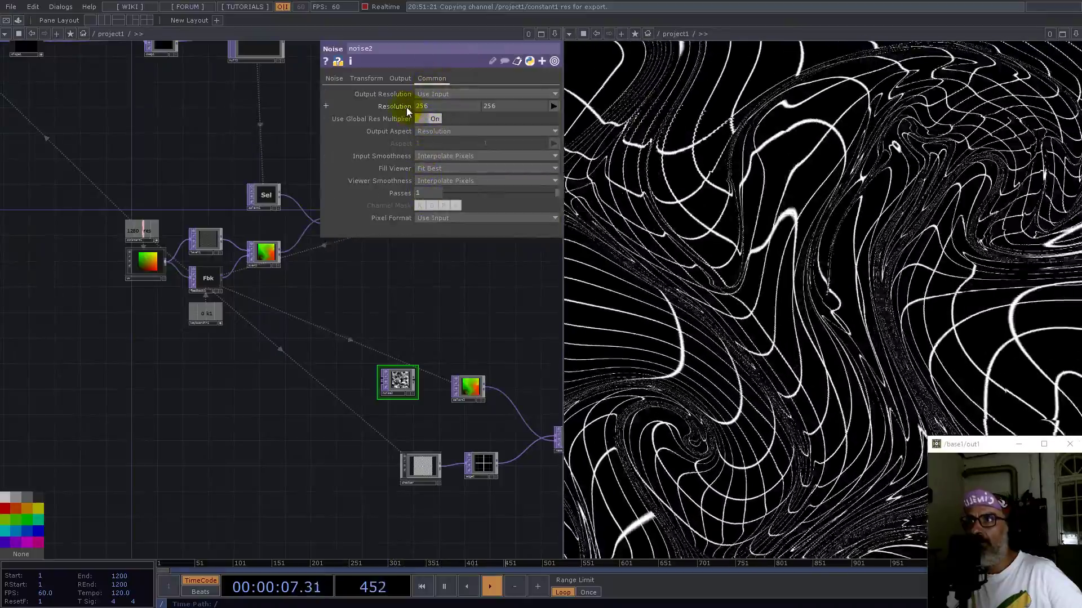
{"action": "left_click", "coordinate": [445, 219]}
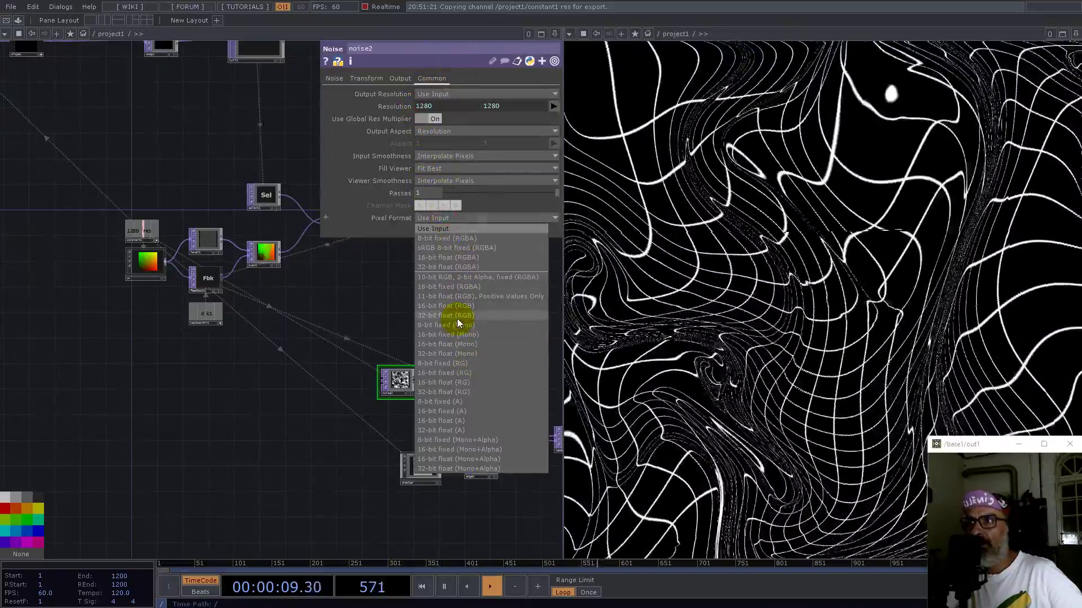
{"action": "left_click", "coordinate": [458, 317]}
Place noise2 after select2, feed it with select2's output and turn off its Monochrome option.
{"action": "left_click_drag", "start_coordinate": [531, 340], "coordinate": [310, 314]}
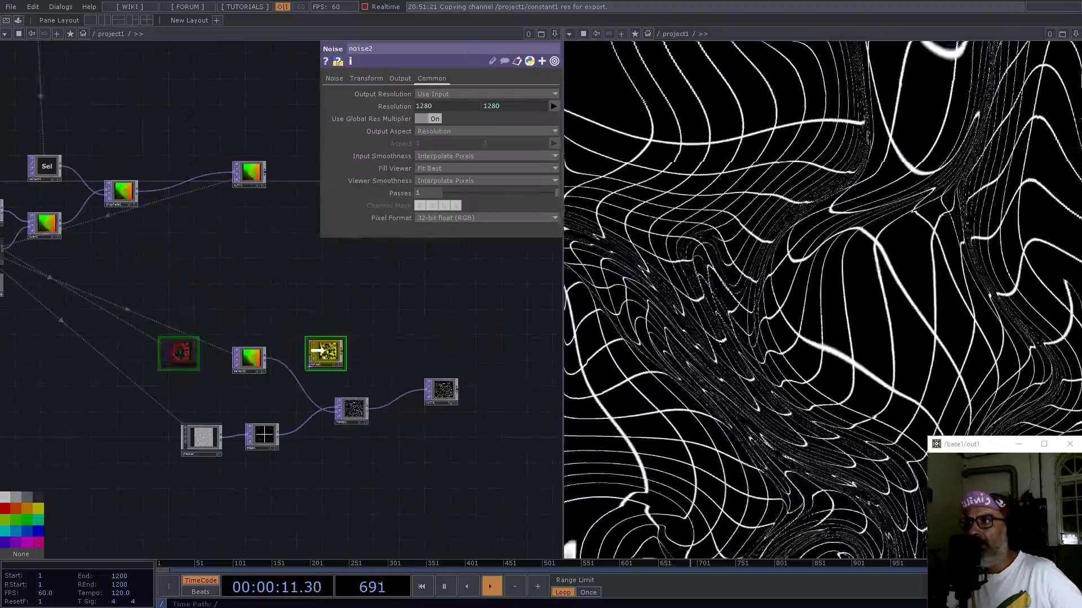
{"action": "scroll", "coordinate": [304, 360], "scroll_direction": "up", "scroll_amount": 5}
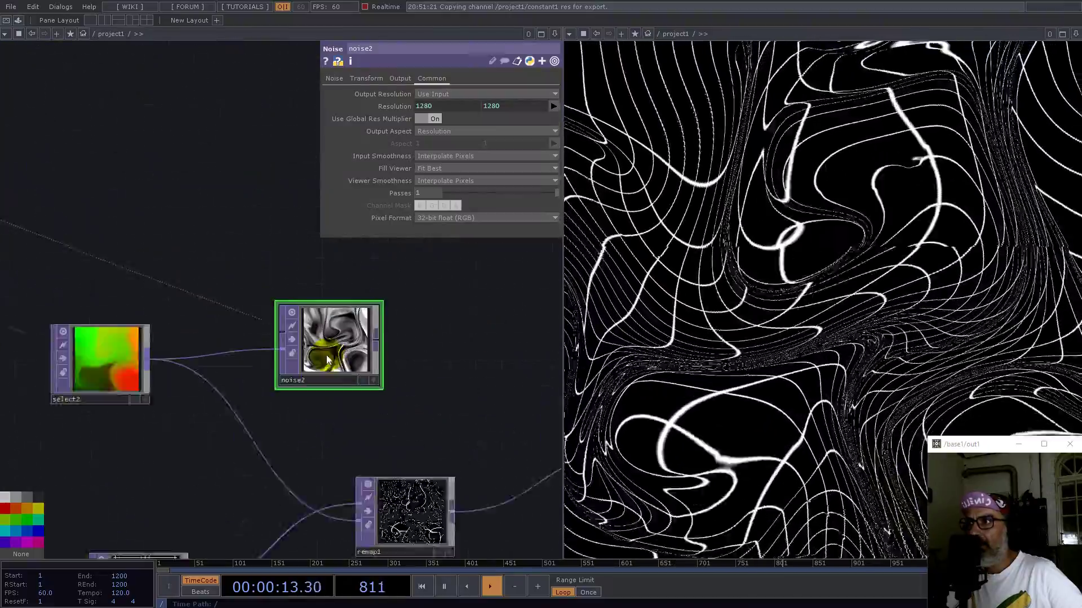
{"action": "left_click", "coordinate": [335, 78]}
{"action": "left_click", "coordinate": [429, 218]}
Wire noise2's output into null3 in place of remap1 and line null3 up with noise2.
{"action": "left_click_drag", "start_coordinate": [475, 381], "coordinate": [345, 341]}
{"action": "scroll", "coordinate": [303, 320], "scroll_direction": "down", "scroll_amount": 3}
{"action": "left_click_drag", "start_coordinate": [301, 313], "coordinate": [482, 394]}
{"action": "left_click_drag", "start_coordinate": [490, 401], "coordinate": [503, 326]}
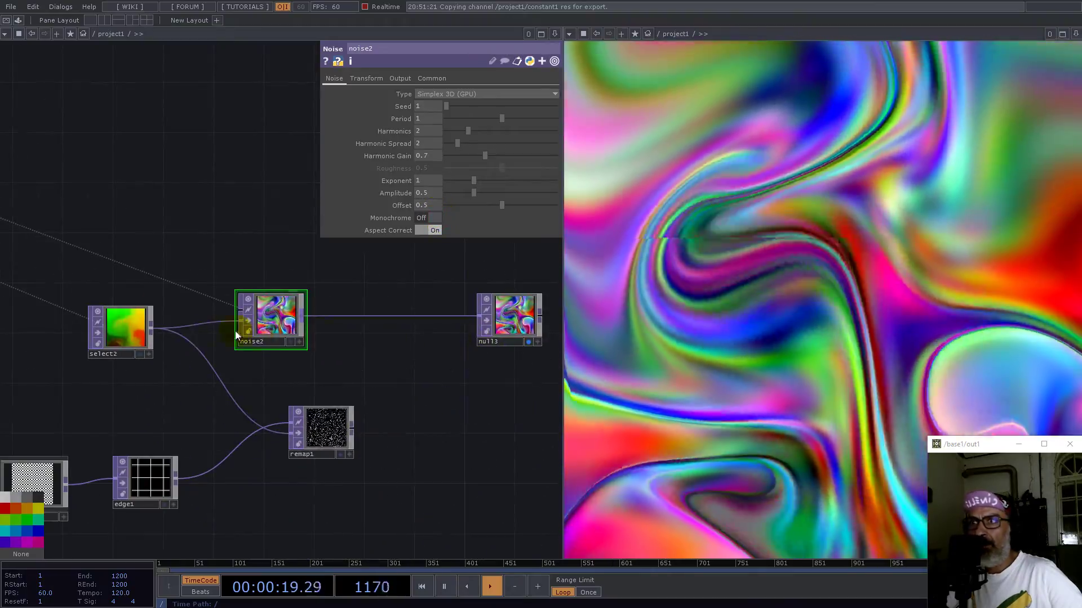
Rearrange select2 and the disconnected checker, edge1 and remap1 nodes around noise2 to tidy the network.
{"action": "left_click_drag", "start_coordinate": [138, 322], "coordinate": [138, 310]}
{"action": "left_click_drag", "start_coordinate": [326, 430], "coordinate": [289, 429]}
{"action": "left_click_drag", "start_coordinate": [310, 491], "coordinate": [401, 486]}
{"action": "right_click_drag", "start_coordinate": [438, 521], "coordinate": [211, 418]}
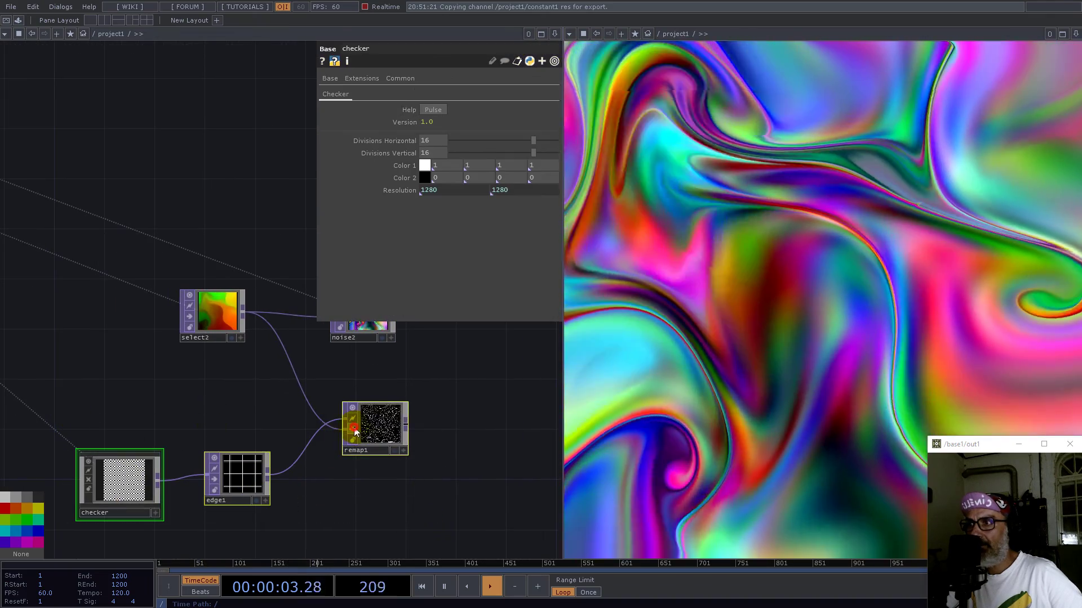
{"action": "left_click_drag", "start_coordinate": [378, 348], "coordinate": [305, 444]}
{"action": "left_click_drag", "start_coordinate": [293, 411], "coordinate": [318, 399]}
{"action": "left_click_drag", "start_coordinate": [405, 392], "coordinate": [406, 392]}
Raise math1's multiply to 10.
{"action": "middle_click_drag", "start_coordinate": [406, 392], "coordinate": [314, 352]}
{"action": "left_click_drag", "start_coordinate": [246, 259], "coordinate": [275, 348]}
{"action": "middle_click_drag", "start_coordinate": [157, 288], "coordinate": [316, 299]}
{"action": "left_click", "coordinate": [316, 298]}
{"action": "left_click_drag", "start_coordinate": [522, 107], "coordinate": [604, 113]}
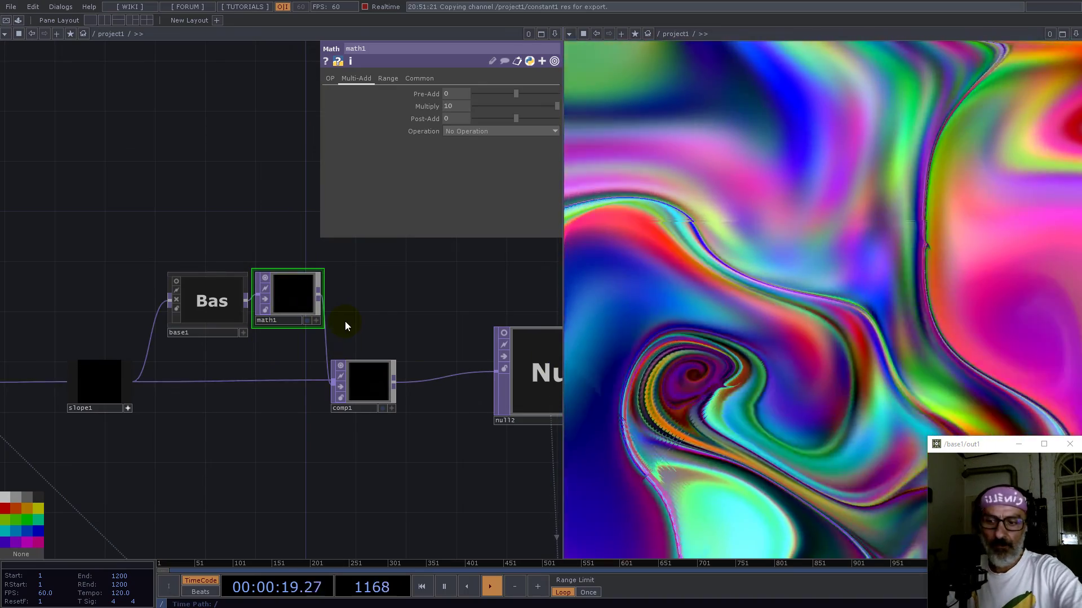
Delete math1 from between base1 and comp1 and reposition base1 closer to the middle of the gap.
{"action": "key", "text": "Delete"}
{"action": "left_click_drag", "start_coordinate": [212, 304], "coordinate": [224, 329]}
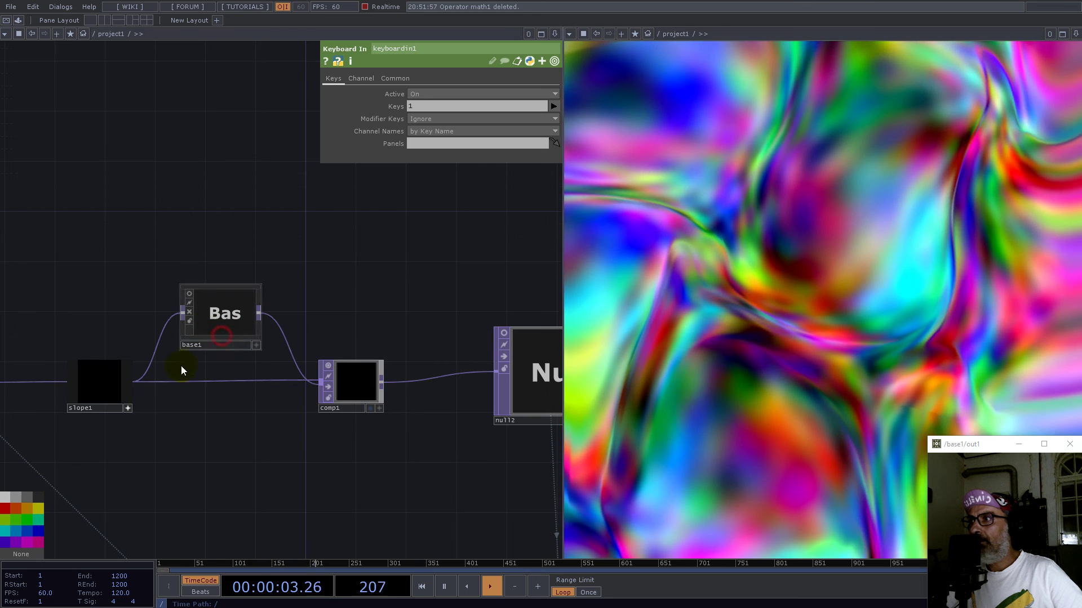
{"action": "left_click", "coordinate": [345, 381]}
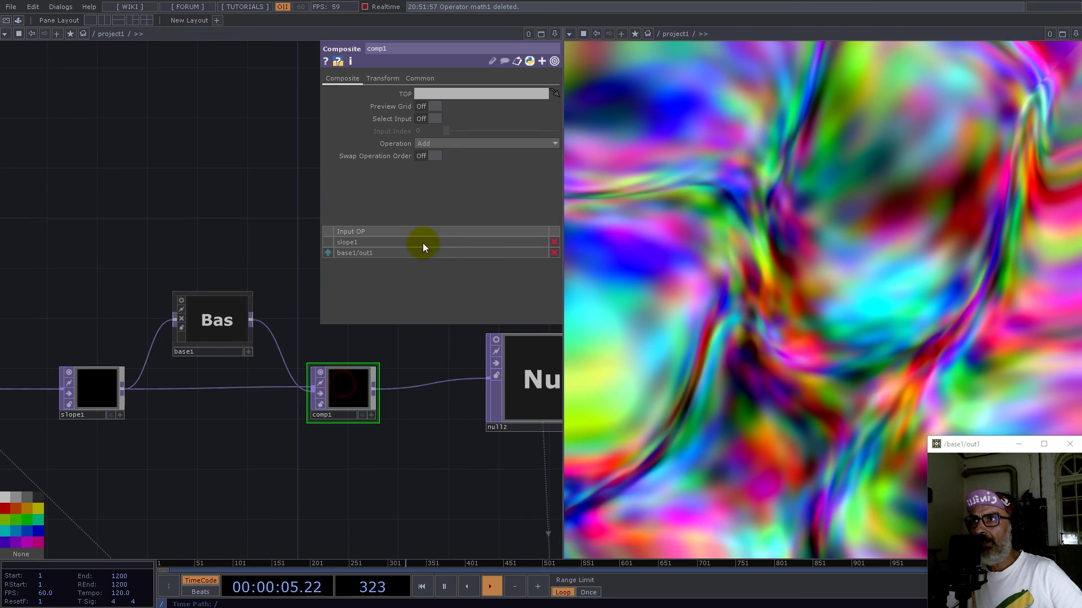
Add a Select TOP in the empty space below noise1.
{"action": "left_click_drag", "start_coordinate": [65, 252], "coordinate": [221, 290]}
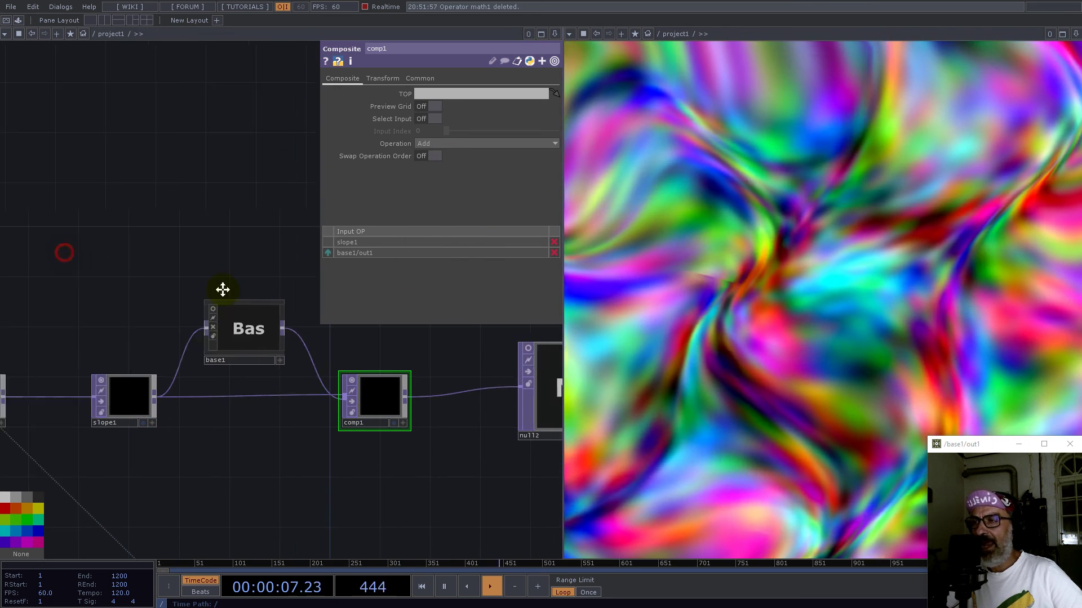
{"action": "scroll", "coordinate": [222, 289], "scroll_direction": "down", "scroll_amount": 3}
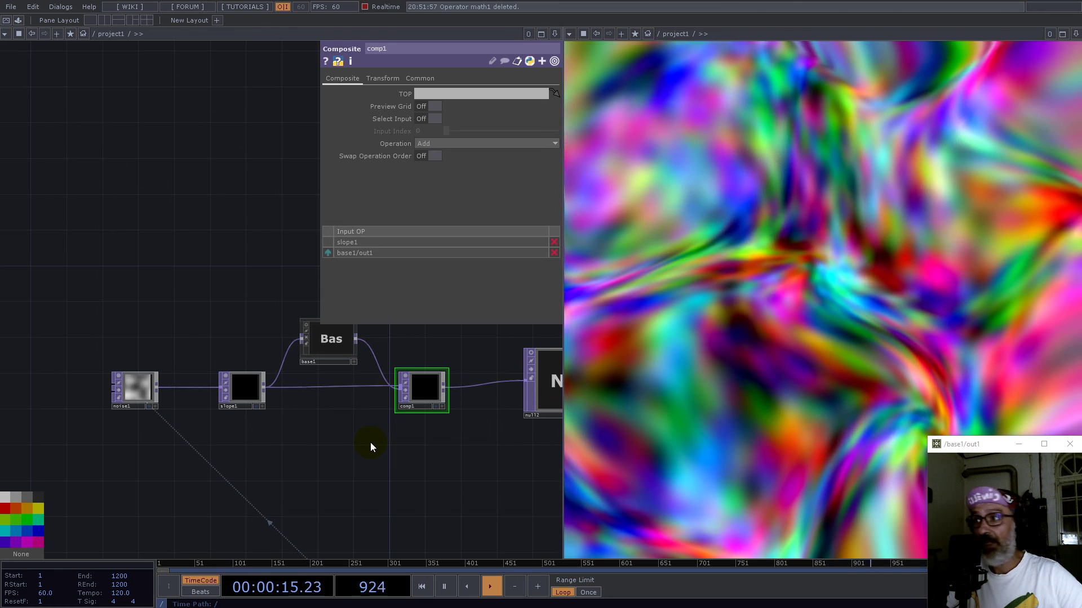
{"action": "scroll", "coordinate": [338, 416], "scroll_direction": "down", "scroll_amount": 3}
{"action": "left_click_drag", "start_coordinate": [361, 467], "coordinate": [292, 383]}
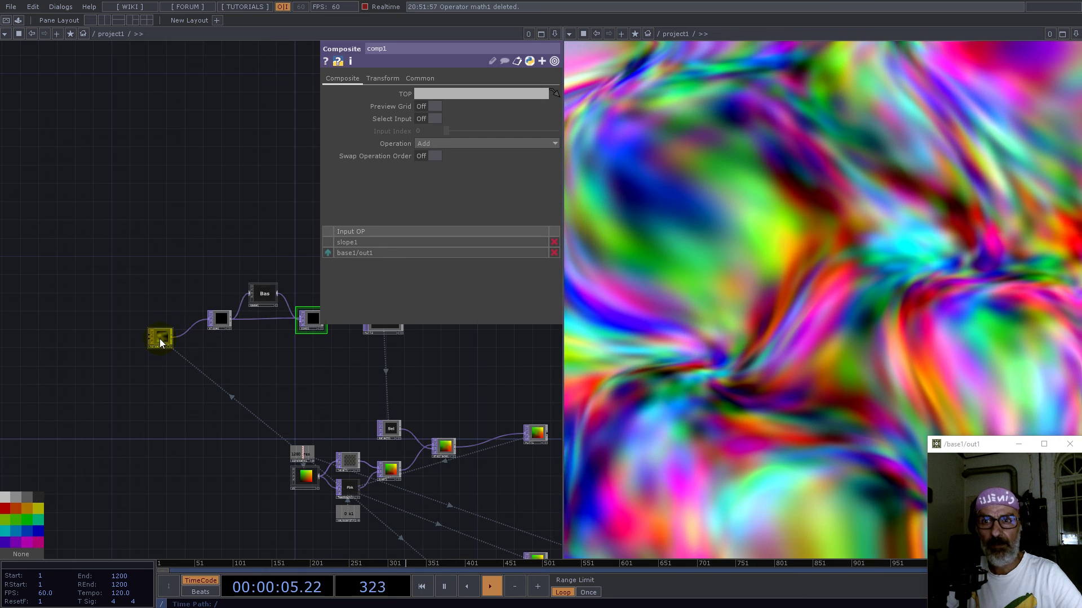
{"action": "double_click", "coordinate": [156, 421]}
{"action": "type", "text": "se"}
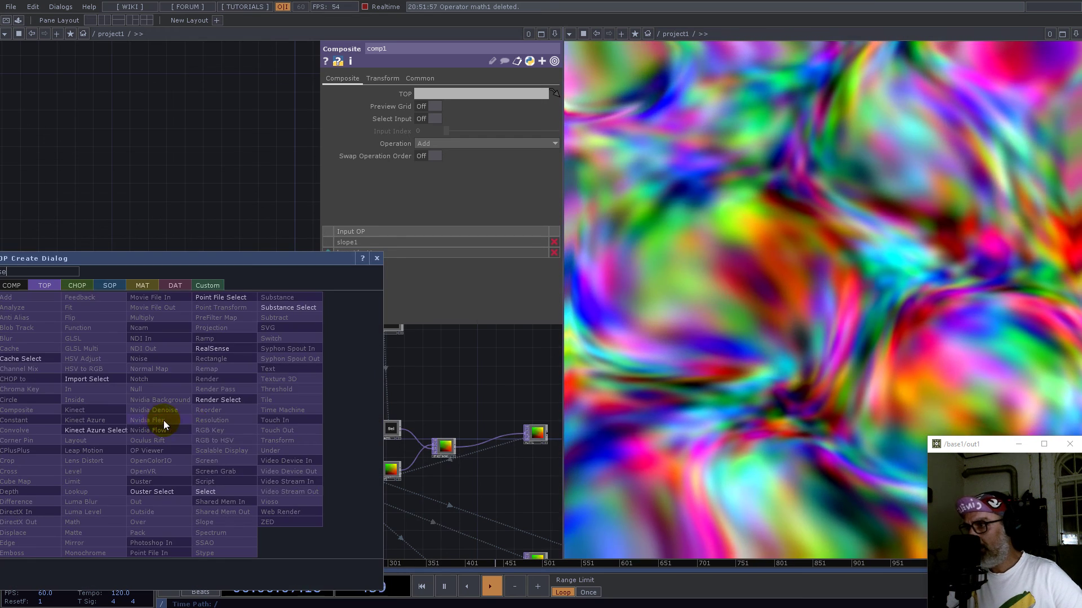
{"action": "left_click", "coordinate": [205, 491]}
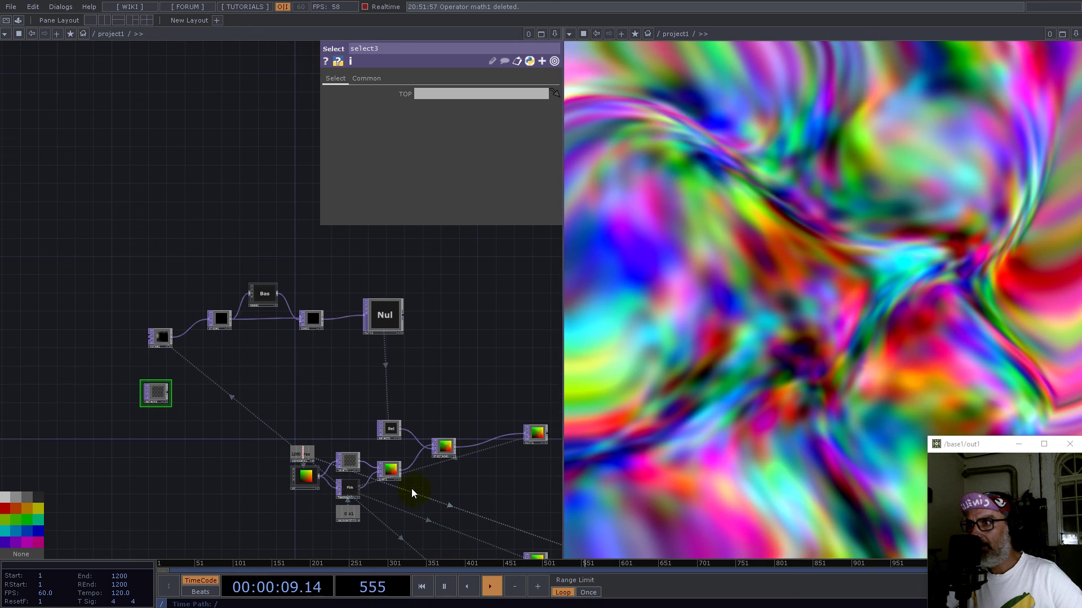
Point select3 at feedback1 and wire its output into noise1.
{"action": "left_click_drag", "start_coordinate": [345, 490], "coordinate": [441, 97]}
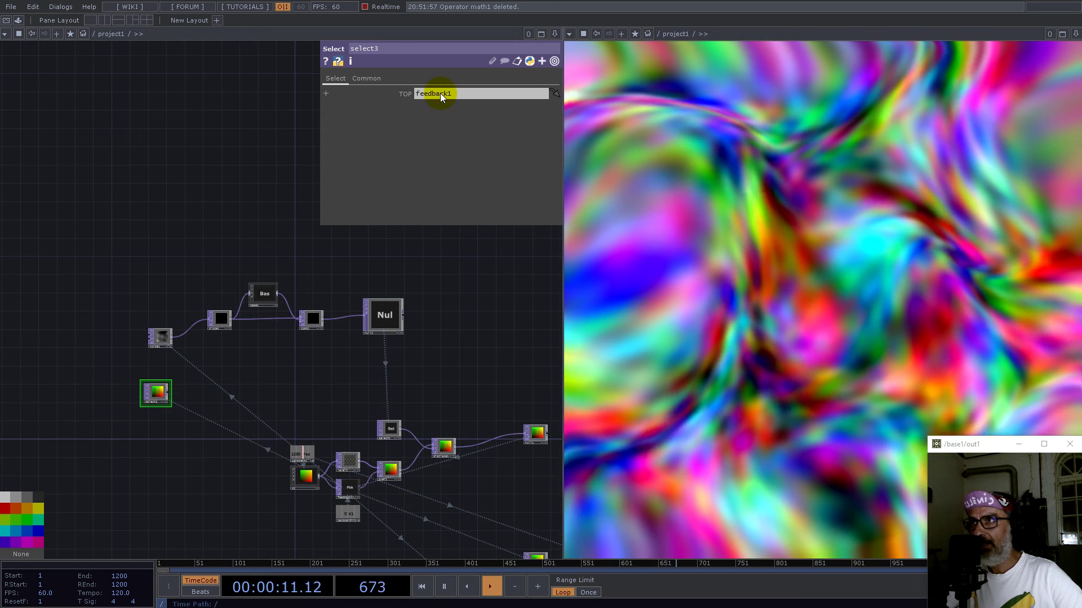
{"action": "left_click_drag", "start_coordinate": [156, 396], "coordinate": [251, 343]}
{"action": "scroll", "coordinate": [111, 338], "scroll_direction": "up", "scroll_amount": 6}
{"action": "left_click_drag", "start_coordinate": [94, 367], "coordinate": [104, 364]}
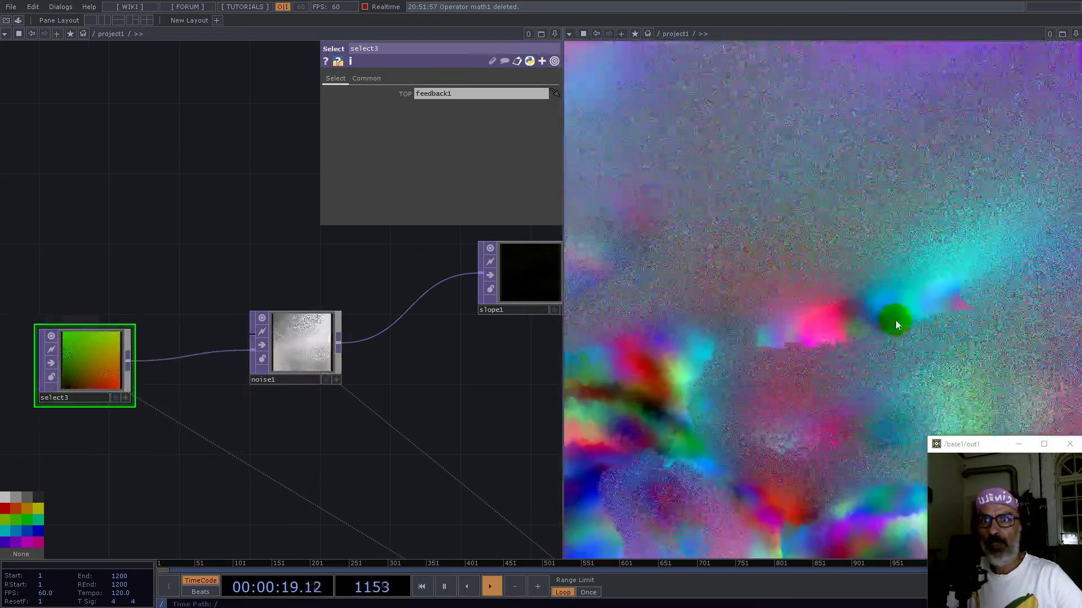
Try lowering slope1's strength to 0.07 and undo the change.
{"action": "left_click_drag", "start_coordinate": [342, 292], "coordinate": [240, 288]}
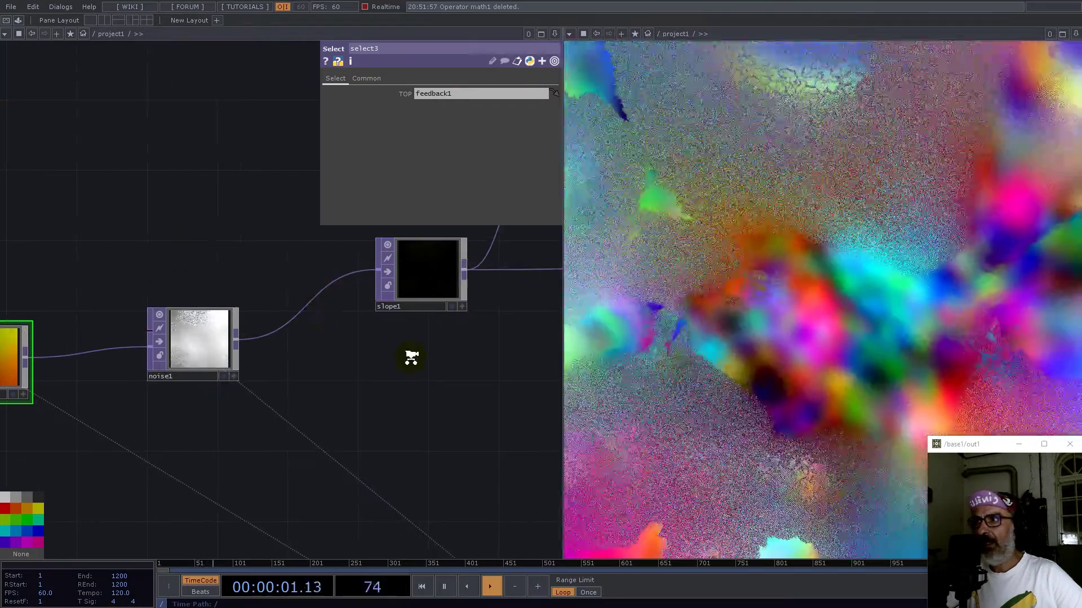
{"action": "scroll", "coordinate": [411, 356], "scroll_direction": "down", "scroll_amount": 3}
{"action": "left_click_drag", "start_coordinate": [357, 404], "coordinate": [248, 432]}
{"action": "left_click", "coordinate": [305, 341]}
{"action": "left_click_drag", "start_coordinate": [475, 174], "coordinate": [447, 170]}
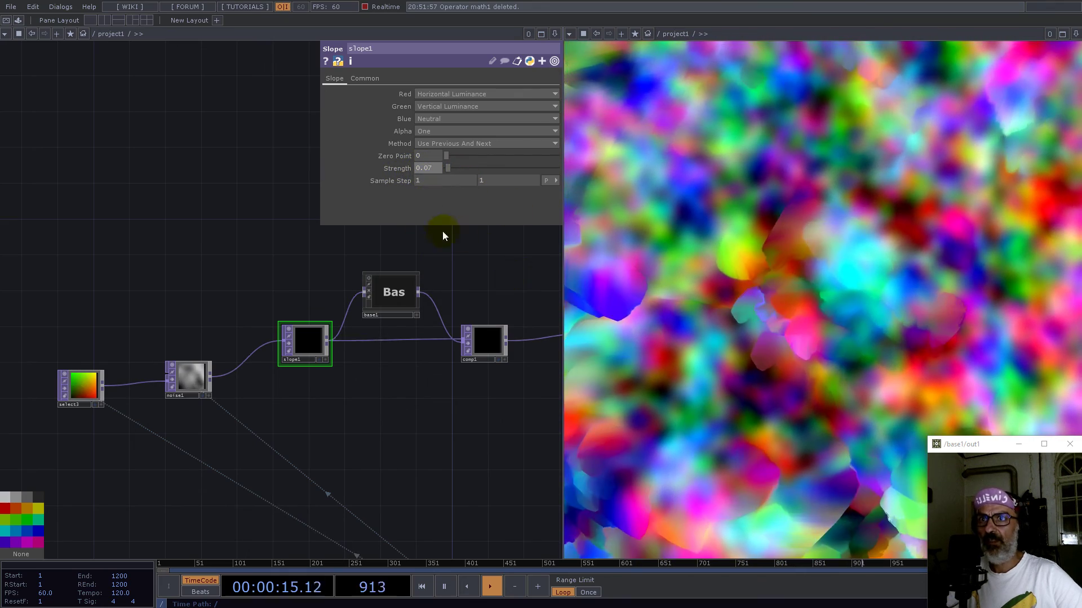
{"action": "key", "text": "ctrl+z"}
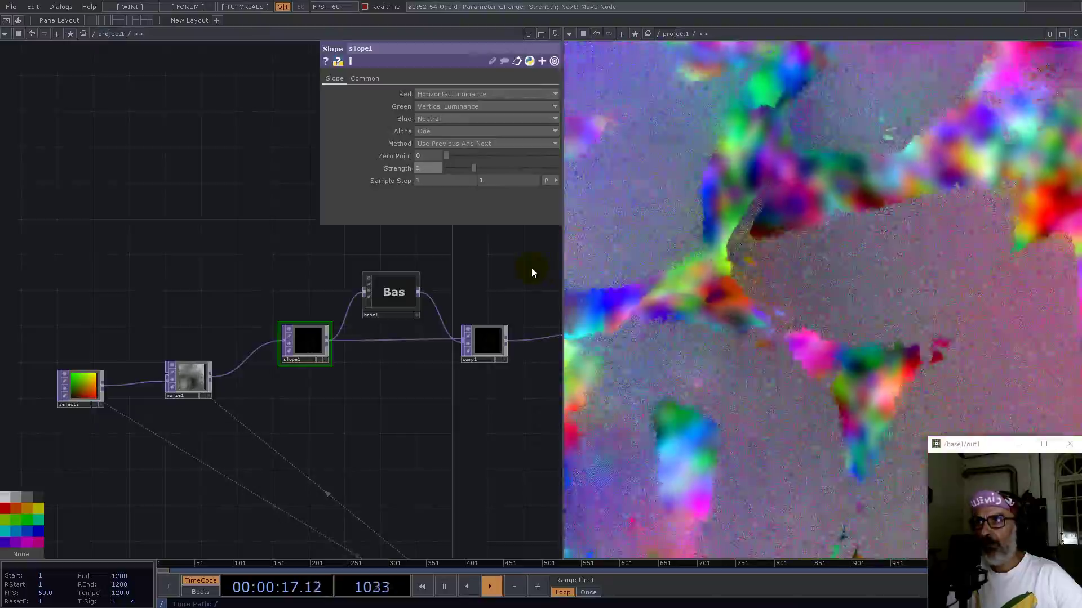
Insert a Blur TOP between noise1 and slope1 and arrange noise1 and the blur in line with slope1.
{"action": "right_click", "coordinate": [224, 372]}
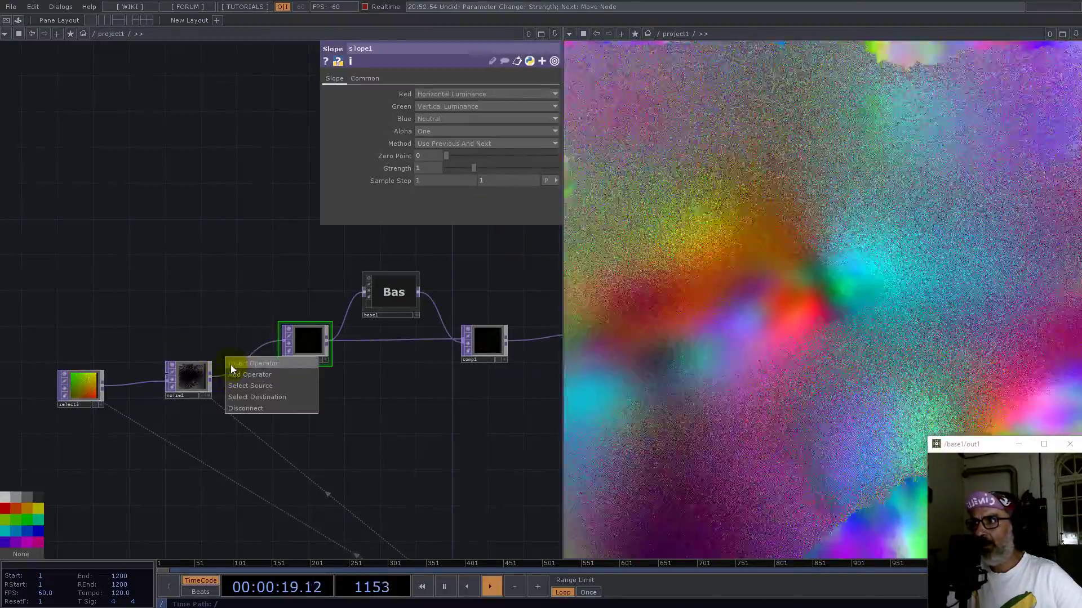
{"action": "left_click", "coordinate": [230, 364]}
{"action": "left_click", "coordinate": [48, 279]}
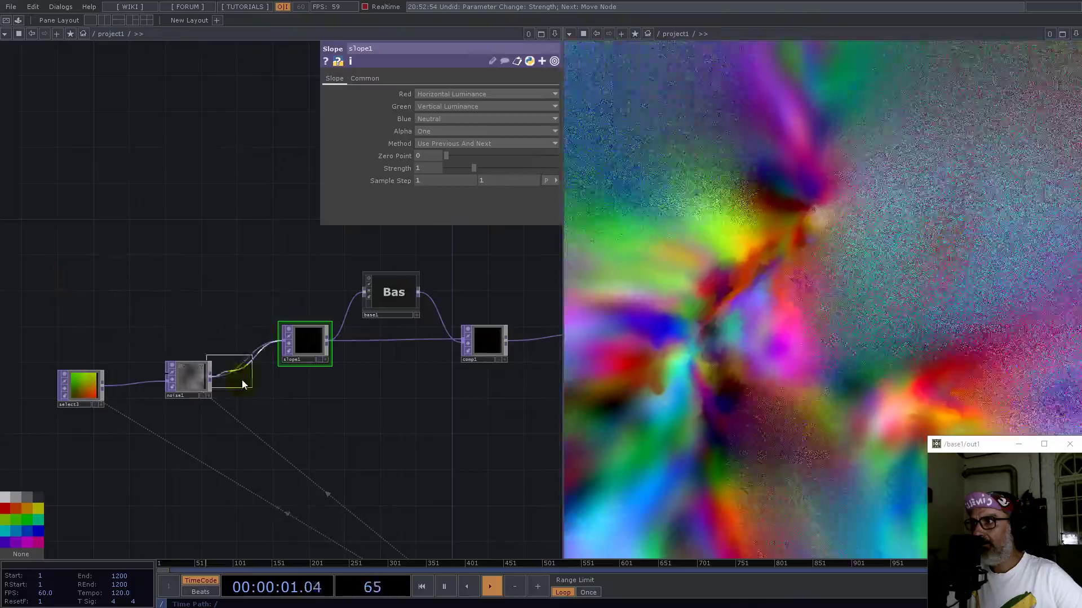
{"action": "left_click", "coordinate": [237, 375]}
{"action": "mouse_move", "coordinate": [163, 319]}
{"action": "left_mouse_down"}
{"action": "mouse_move", "coordinate": [238, 392]}
{"action": "mouse_move", "coordinate": [212, 343]}
{"action": "left_mouse_up"}
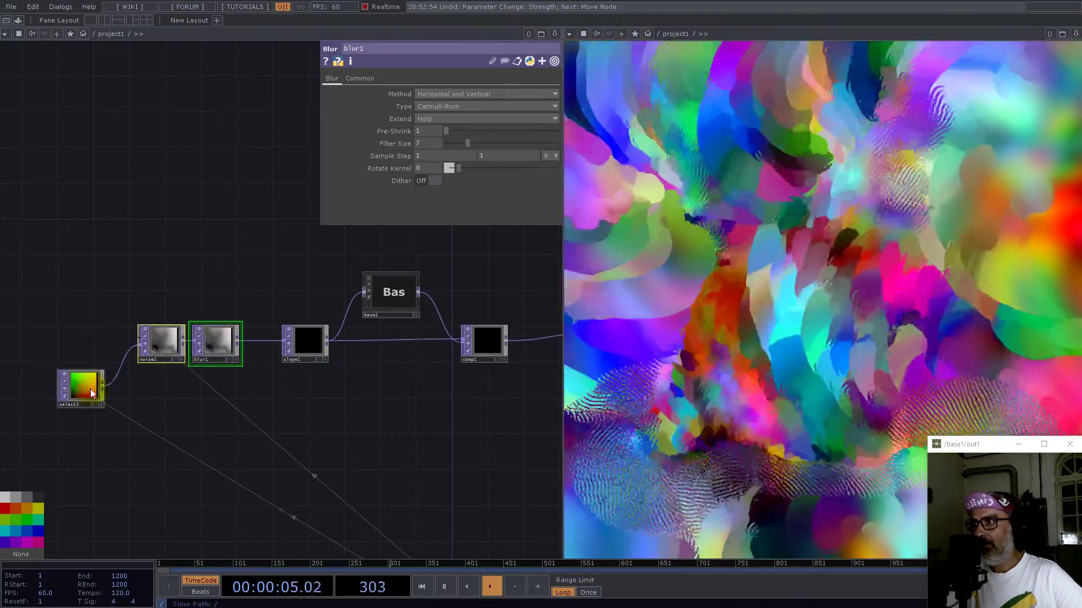
Space out select3, noise1 and blur1 ahead of slope1, and set blur1's filter size to 24.
{"action": "left_click_drag", "start_coordinate": [81, 387], "coordinate": [45, 387]}
{"action": "left_click", "coordinate": [165, 345]}
{"action": "left_click_drag", "start_coordinate": [165, 344], "coordinate": [139, 345]}
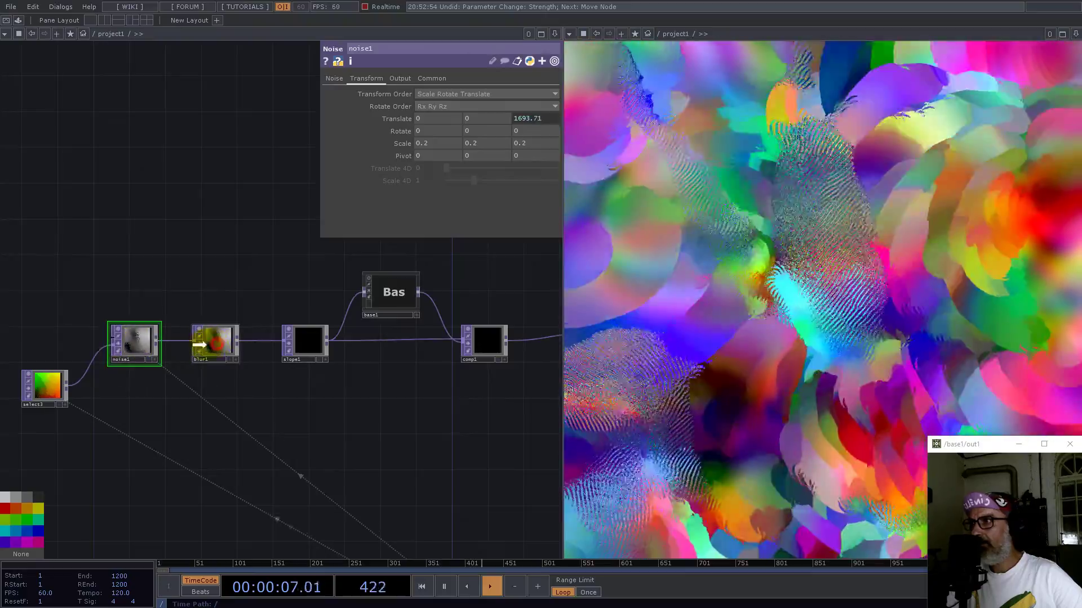
{"action": "left_click_drag", "start_coordinate": [217, 344], "coordinate": [199, 345]}
{"action": "left_click_drag", "start_coordinate": [467, 144], "coordinate": [528, 145]}
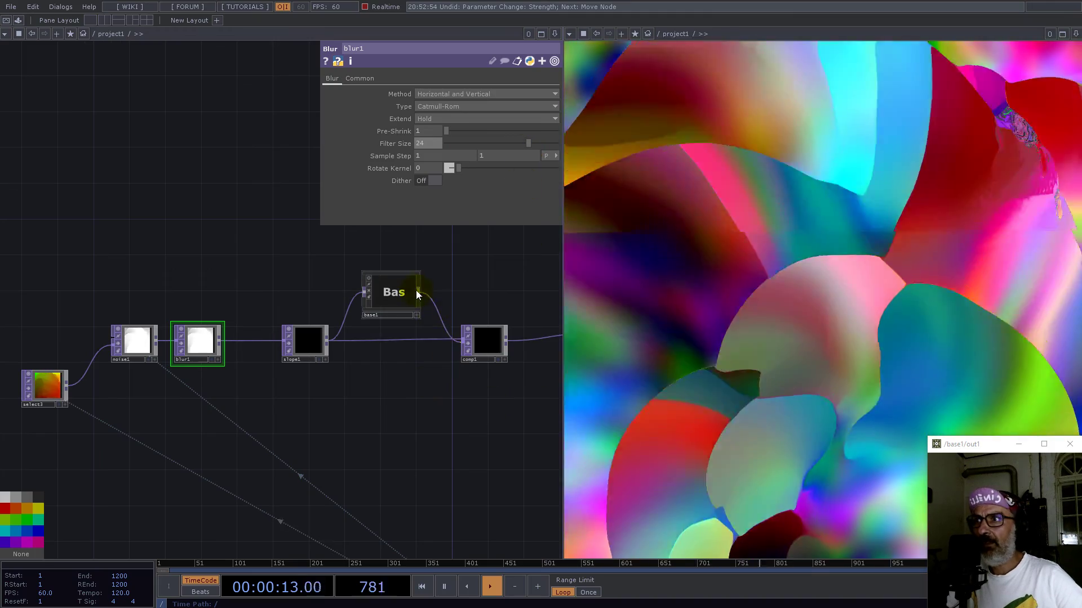
Lower noise1's period to 0.79.
{"action": "left_click_drag", "start_coordinate": [483, 271], "coordinate": [436, 343]}
{"action": "left_click", "coordinate": [440, 352]}
{"action": "left_click_drag", "start_coordinate": [234, 313], "coordinate": [345, 277]}
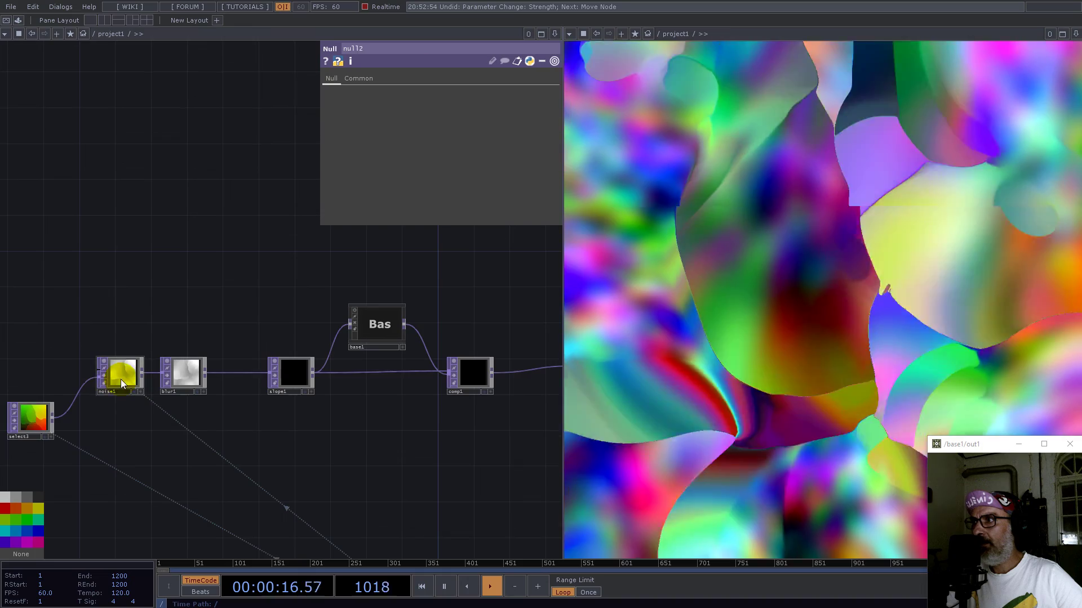
{"action": "left_click", "coordinate": [120, 373]}
{"action": "left_click", "coordinate": [334, 80]}
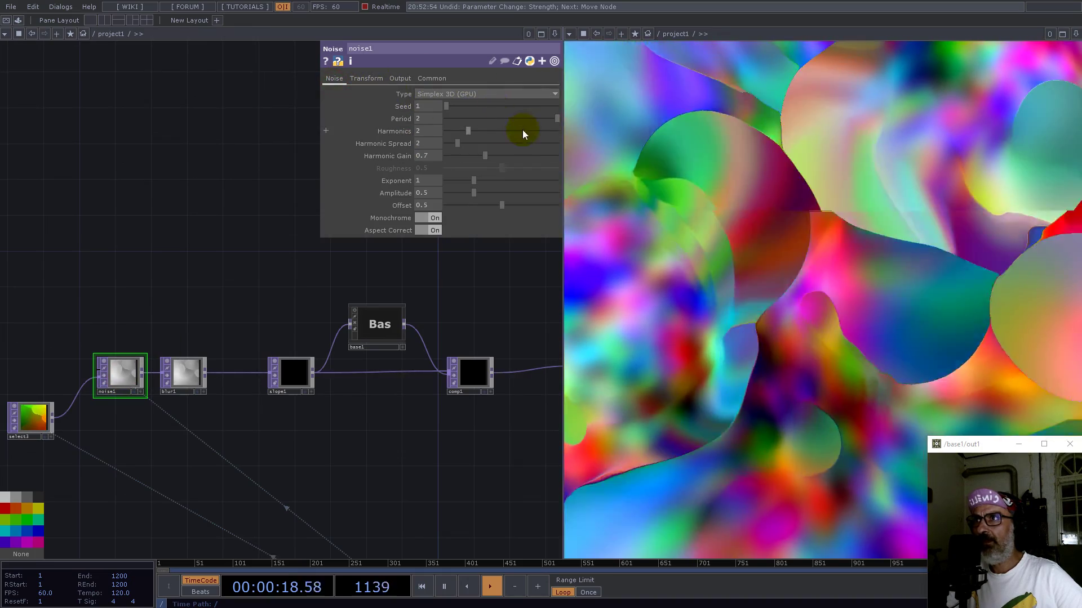
{"action": "left_click_drag", "start_coordinate": [514, 117], "coordinate": [489, 120]}
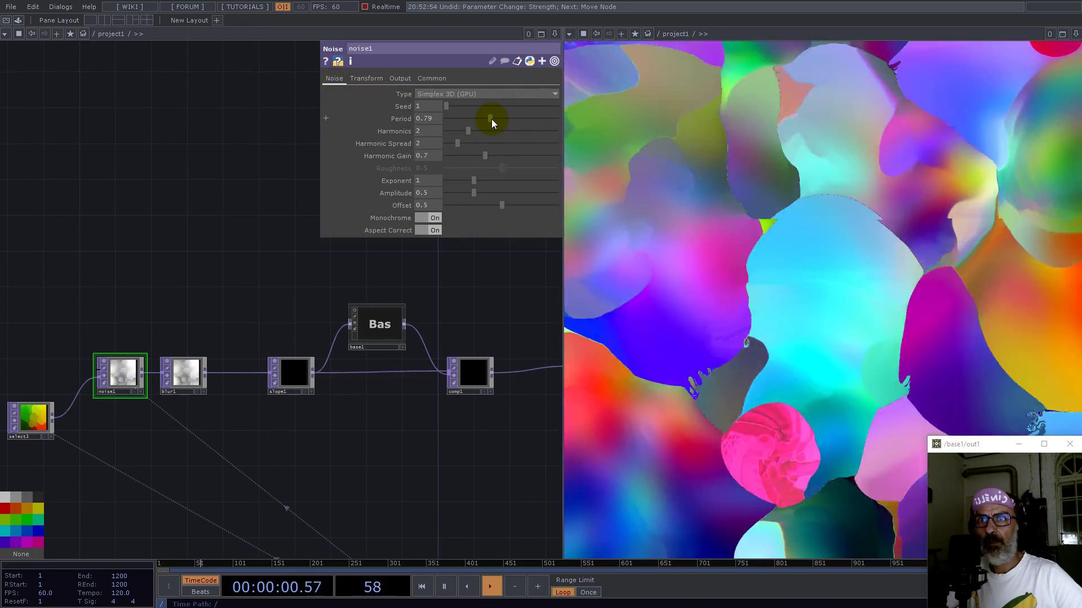
Slow noise1's animation by setting its Z translate expression to absTime.seconds/32.
{"action": "left_click", "coordinate": [366, 79]}
{"action": "left_click", "coordinate": [527, 120]}
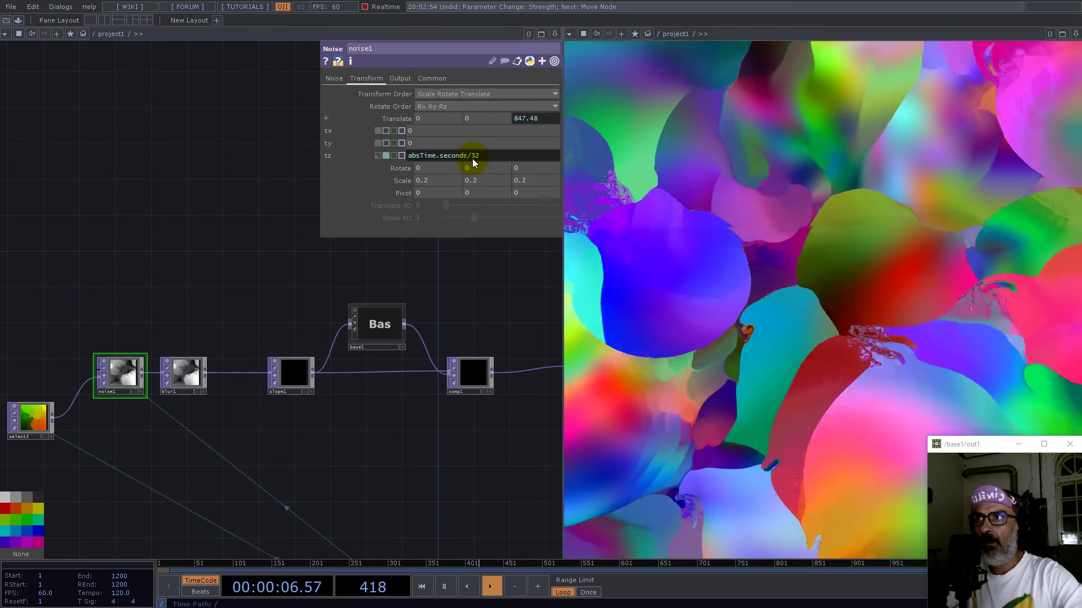
{"action": "key", "text": "Return"}
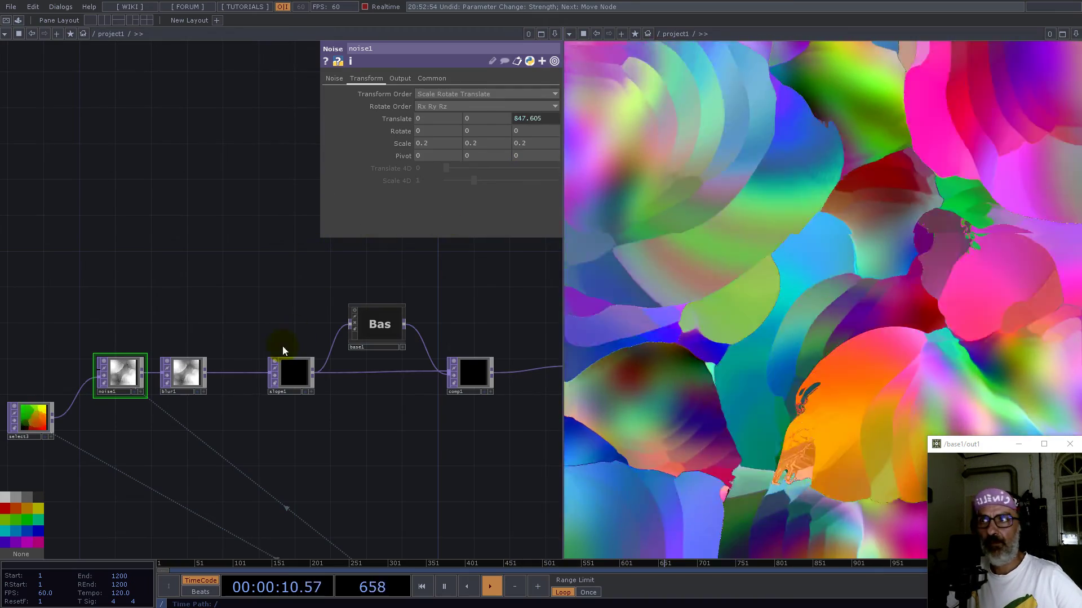
Reduce slope1's strength to 0.1625.
{"action": "left_click", "coordinate": [286, 368]}
{"action": "left_click_drag", "start_coordinate": [469, 170], "coordinate": [454, 169]}
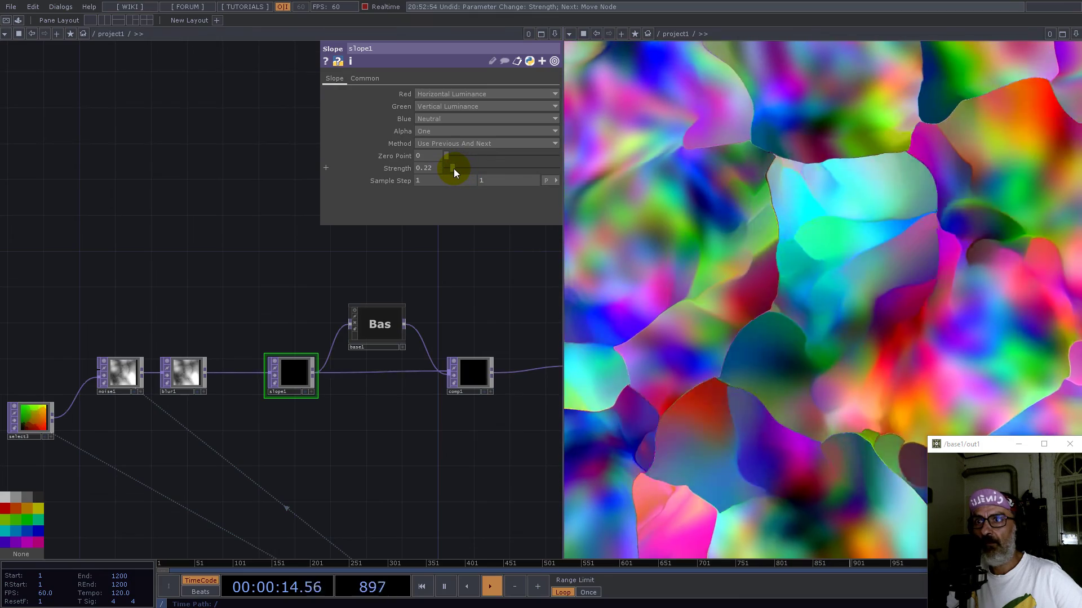
{"action": "left_click_drag", "start_coordinate": [453, 168], "coordinate": [428, 171]}
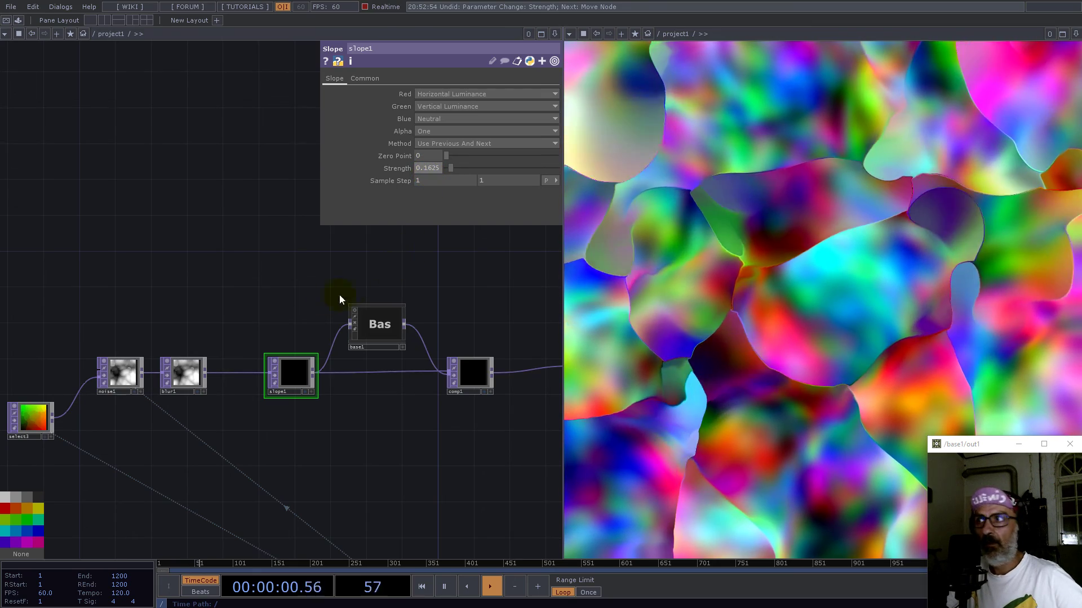
Move select3 into line with noise1, leaving a wider gap between them.
{"action": "left_click_drag", "start_coordinate": [190, 305], "coordinate": [248, 268]}
{"action": "scroll", "coordinate": [246, 273], "scroll_direction": "down", "scroll_amount": 5}
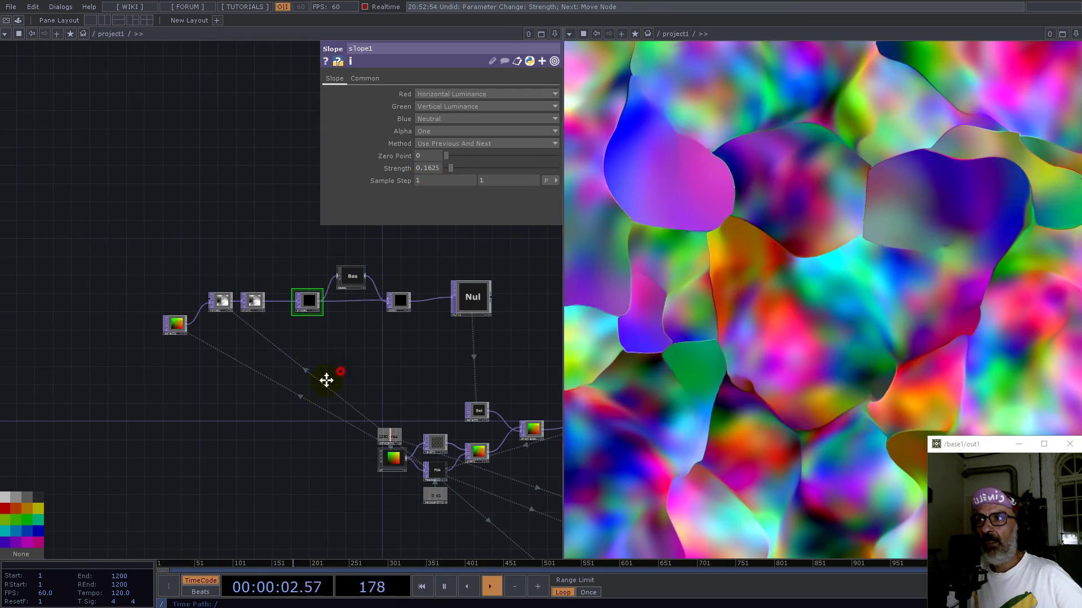
{"action": "left_click_drag", "start_coordinate": [336, 374], "coordinate": [313, 396]}
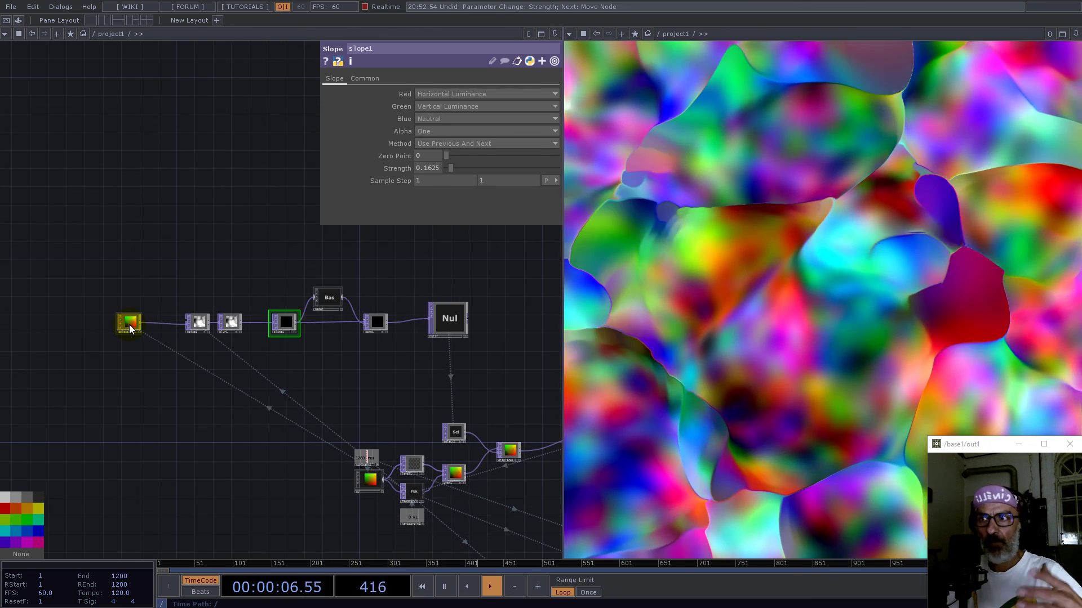
Branch an Edge TOP off select3, place it above noise1 and set its strength to 10.
{"action": "scroll", "coordinate": [167, 285], "scroll_direction": "up", "scroll_amount": 5}
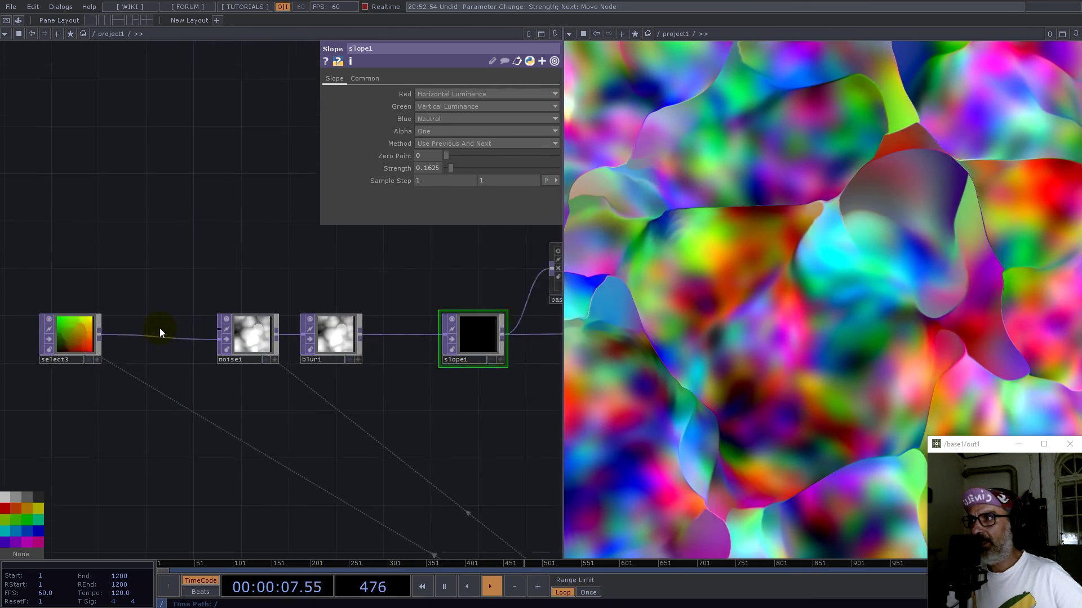
{"action": "right_click", "coordinate": [95, 345]}
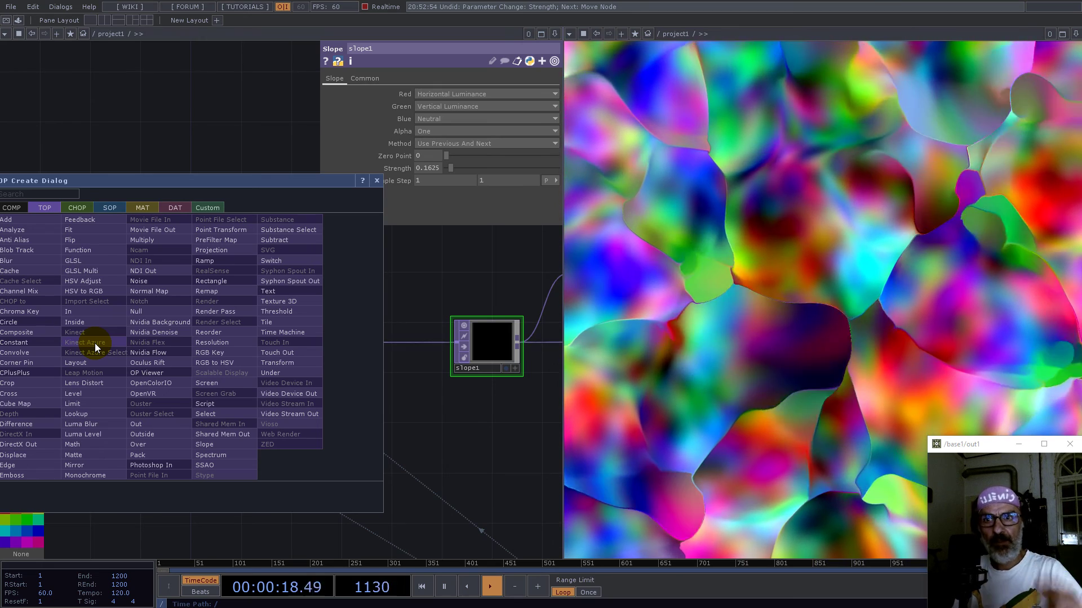
{"action": "type", "text": "ed"}
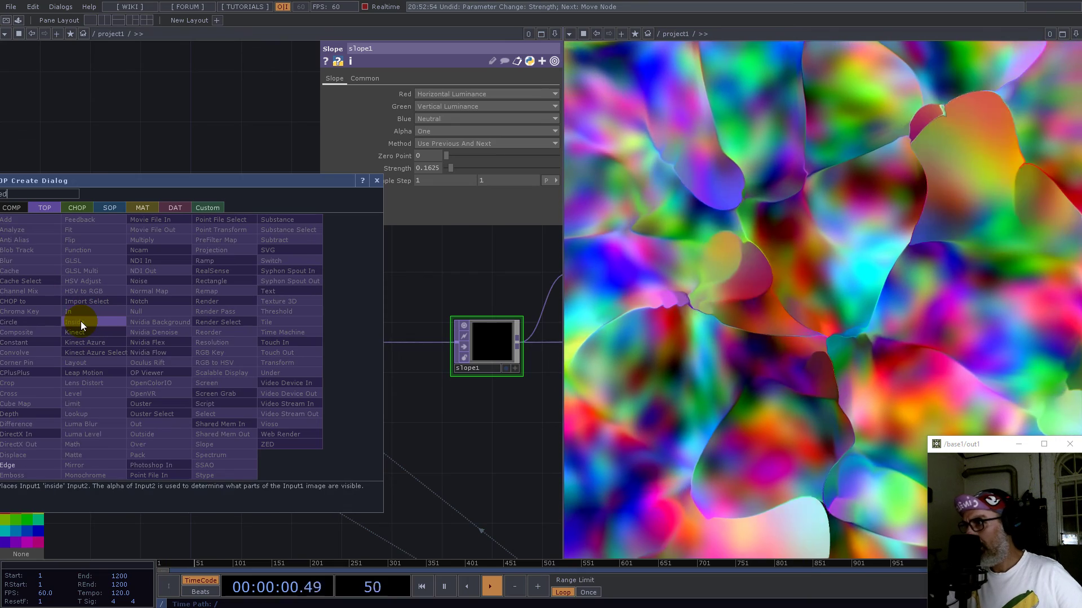
{"action": "left_click", "coordinate": [15, 465]}
{"action": "left_click", "coordinate": [240, 274]}
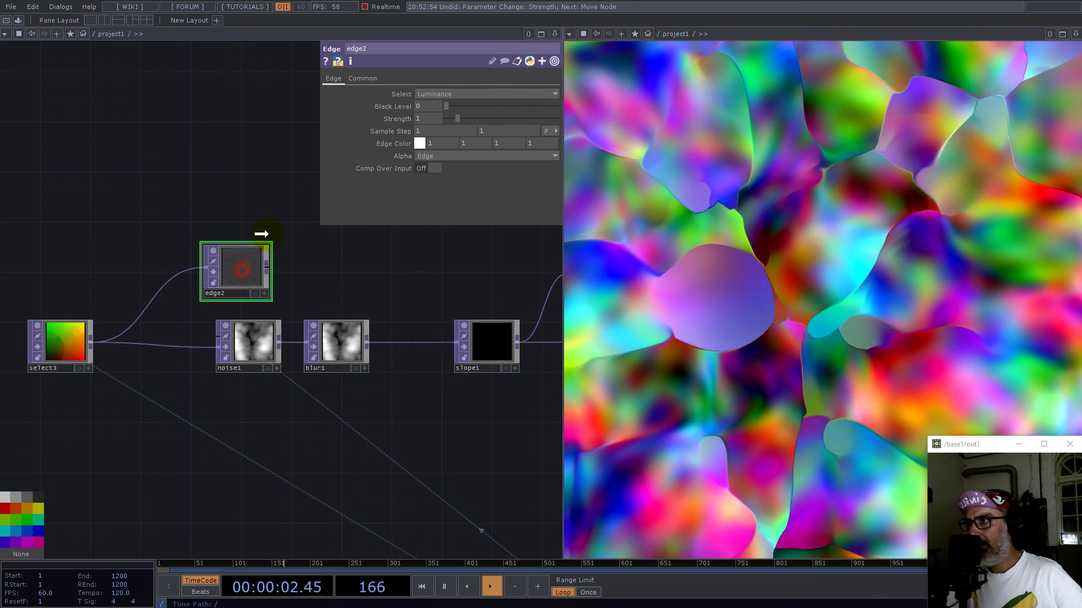
{"action": "left_click_drag", "start_coordinate": [238, 270], "coordinate": [250, 233]}
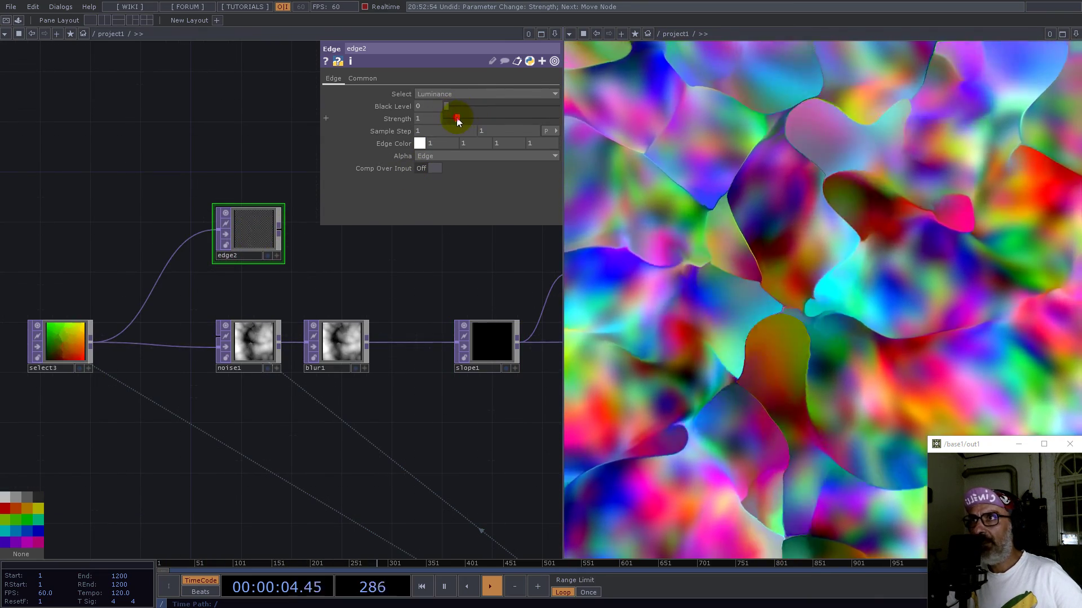
{"action": "scroll", "coordinate": [284, 225], "scroll_direction": "up", "scroll_amount": 5}
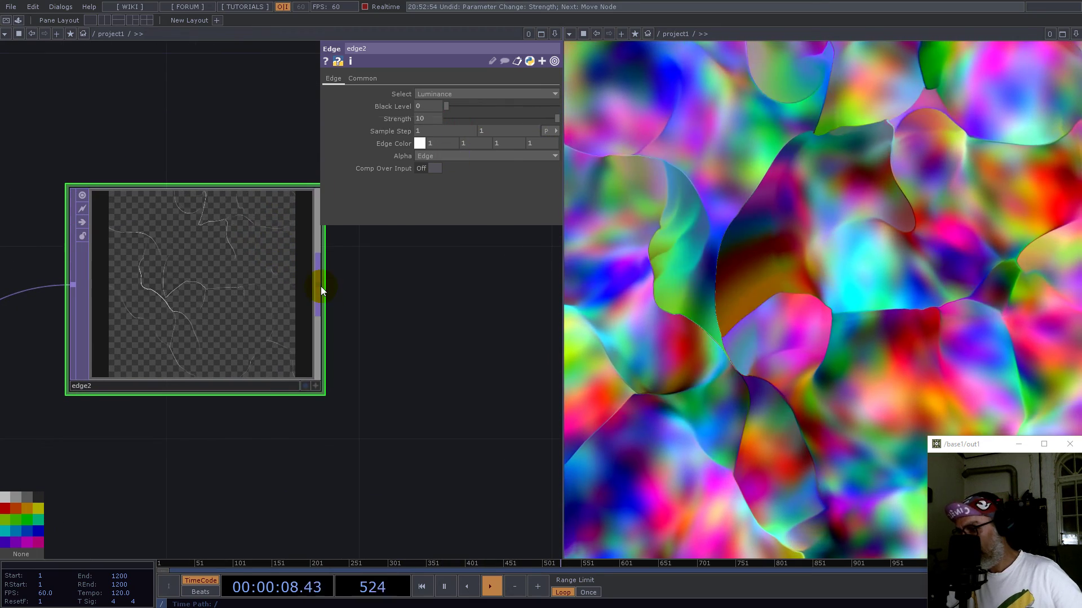
Add a Blur TOP after edge2.
{"action": "right_click", "coordinate": [320, 287]}
{"action": "type", "text": "b"}
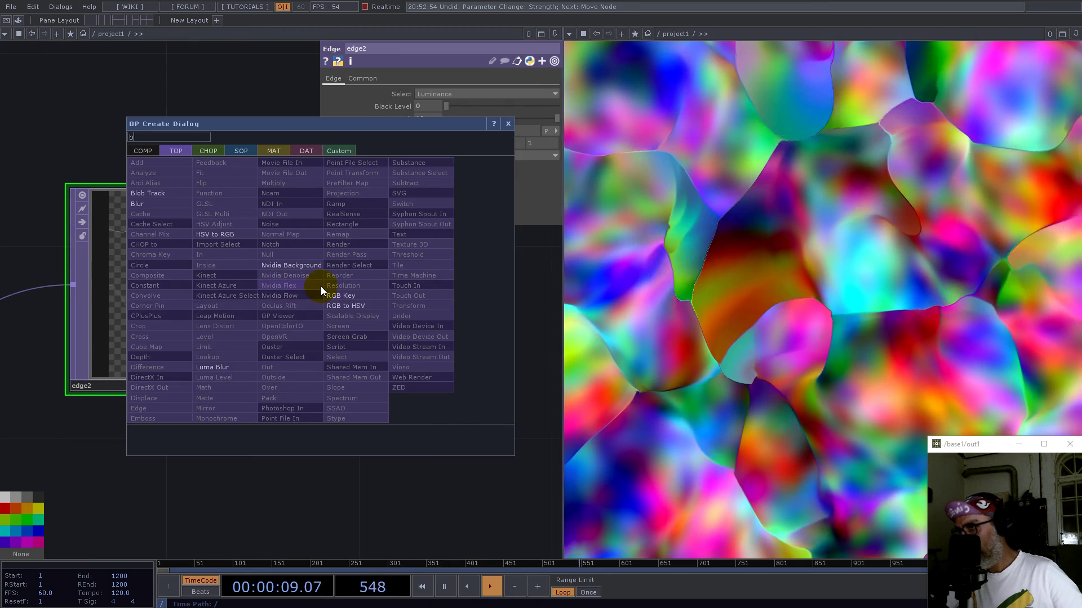
{"action": "left_click", "coordinate": [146, 203]}
{"action": "left_click", "coordinate": [474, 307]}
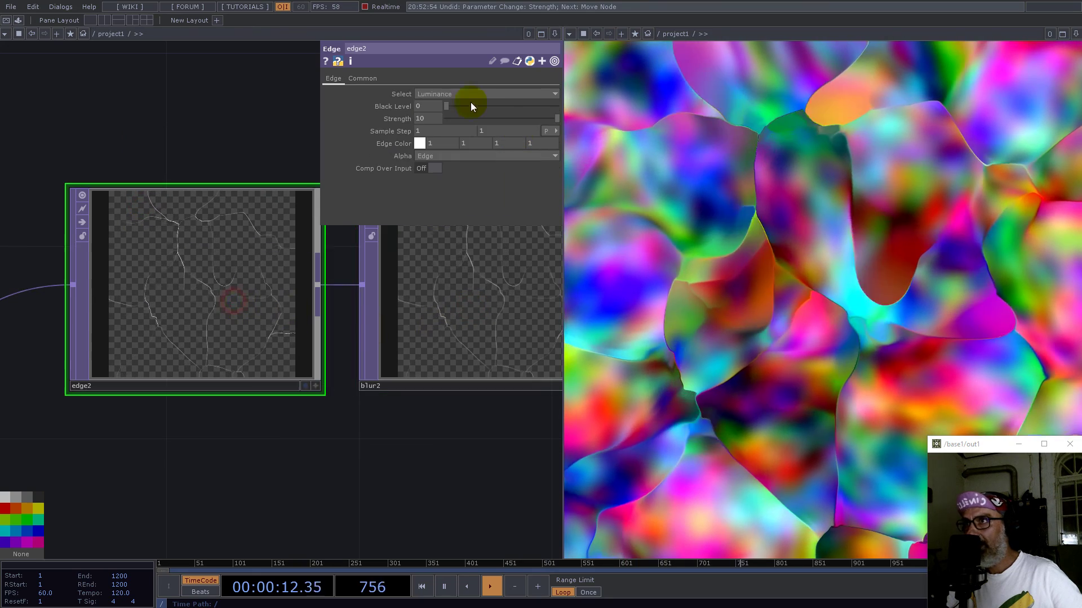
Set edge2's pixel format to 32-bit float (Mono).
{"action": "left_click", "coordinate": [362, 79]}
{"action": "left_click", "coordinate": [466, 217]}
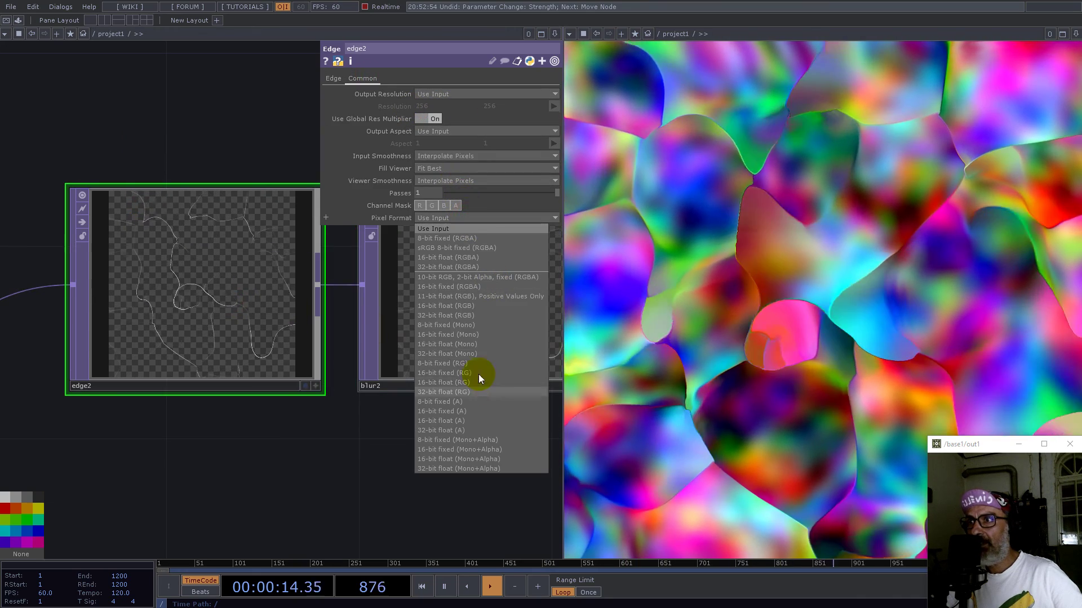
{"action": "left_click", "coordinate": [468, 354]}
{"action": "scroll", "coordinate": [296, 394], "scroll_direction": "down", "scroll_amount": 5}
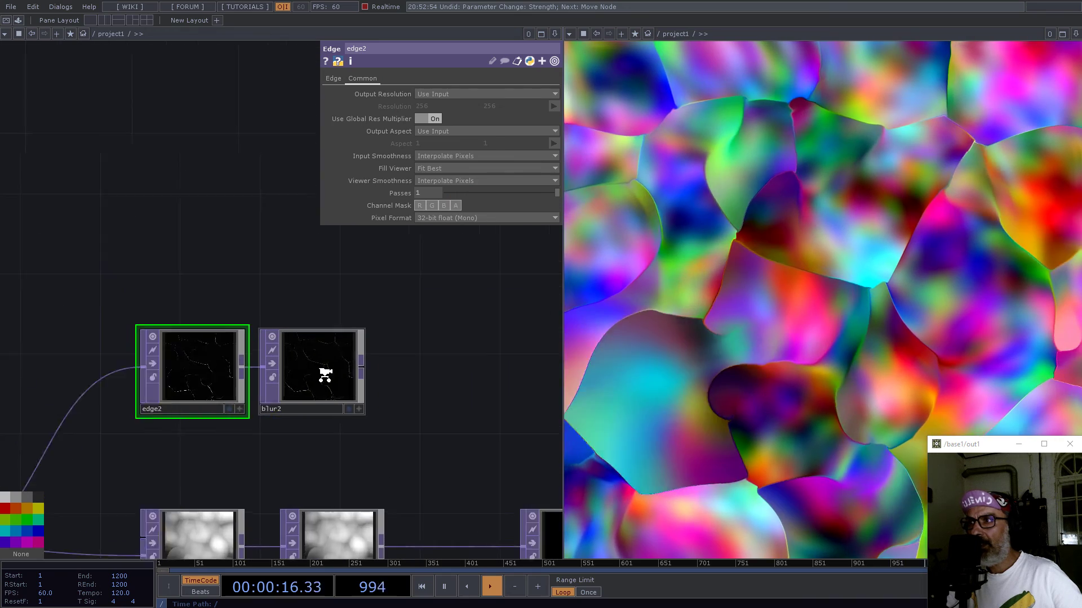
Raise blur2's filter size to 32.
{"action": "scroll", "coordinate": [321, 374], "scroll_direction": "up", "scroll_amount": 4}
{"action": "left_click", "coordinate": [322, 374]}
{"action": "left_click_drag", "start_coordinate": [462, 146], "coordinate": [601, 148]}
{"action": "left_click_drag", "start_coordinate": [468, 345], "coordinate": [382, 303]}
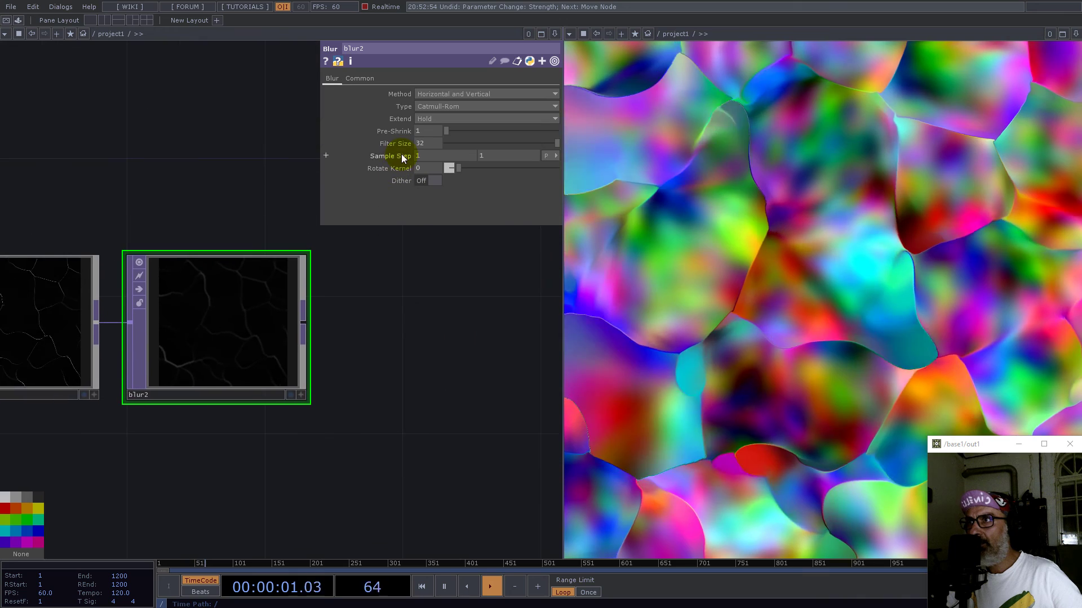
Add a Slope TOP after blur2, in line with edge2 and blur2.
{"action": "left_click", "coordinate": [303, 322]}
{"action": "type", "text": "sl"}
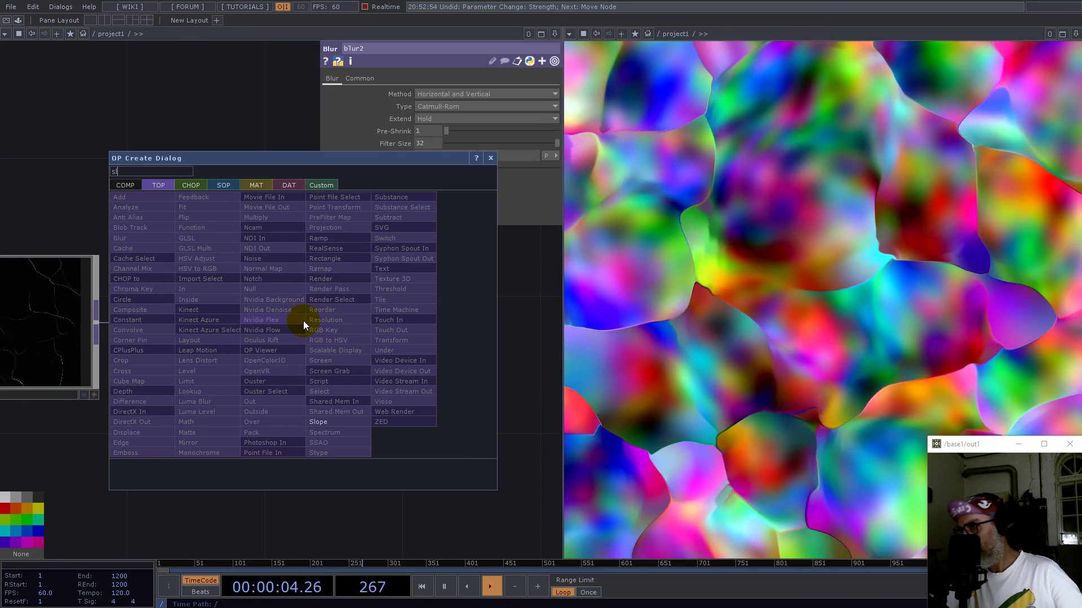
{"action": "left_click", "coordinate": [327, 422]}
{"action": "left_click", "coordinate": [448, 346]}
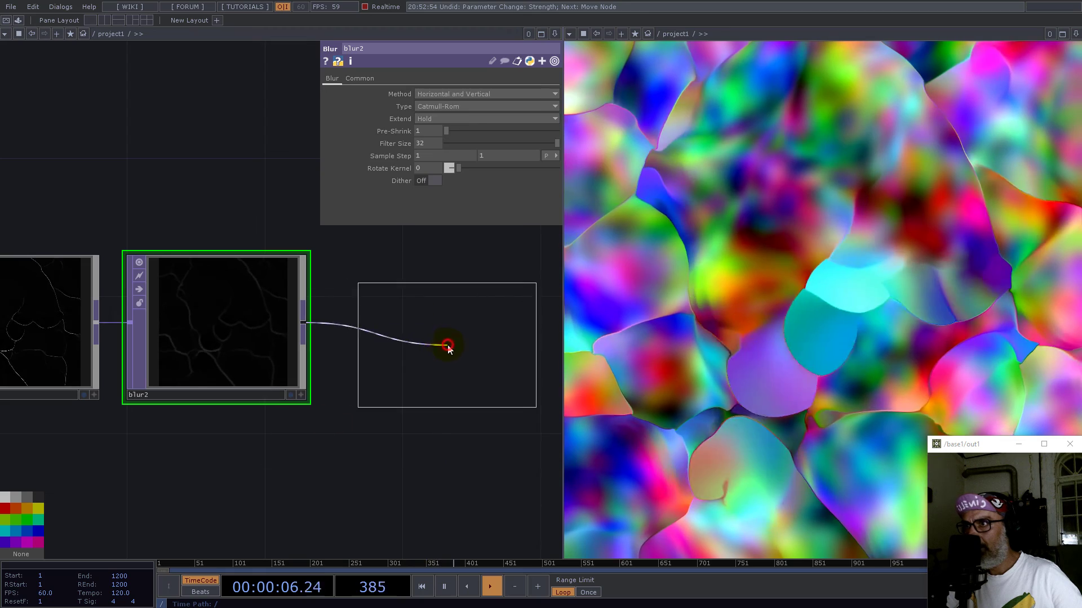
{"action": "scroll", "coordinate": [374, 449], "scroll_direction": "down", "scroll_amount": 5}
{"action": "left_click_drag", "start_coordinate": [413, 461], "coordinate": [239, 400]}
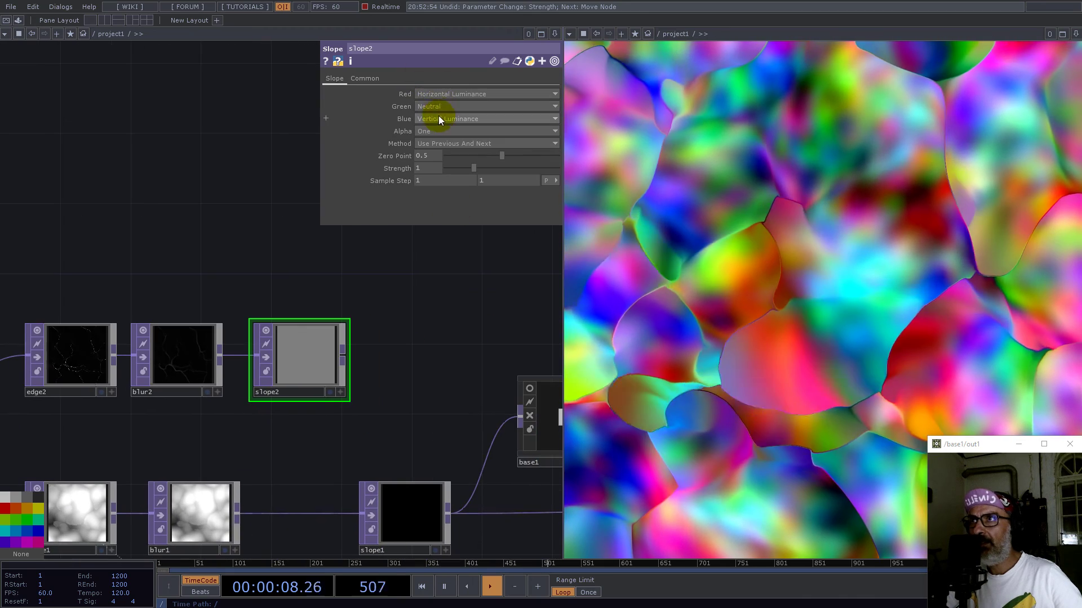
Set slope2's green channel to Vertical Luminance and its blue channel to Neutral.
{"action": "left_click", "coordinate": [434, 106]}
{"action": "left_click", "coordinate": [445, 184]}
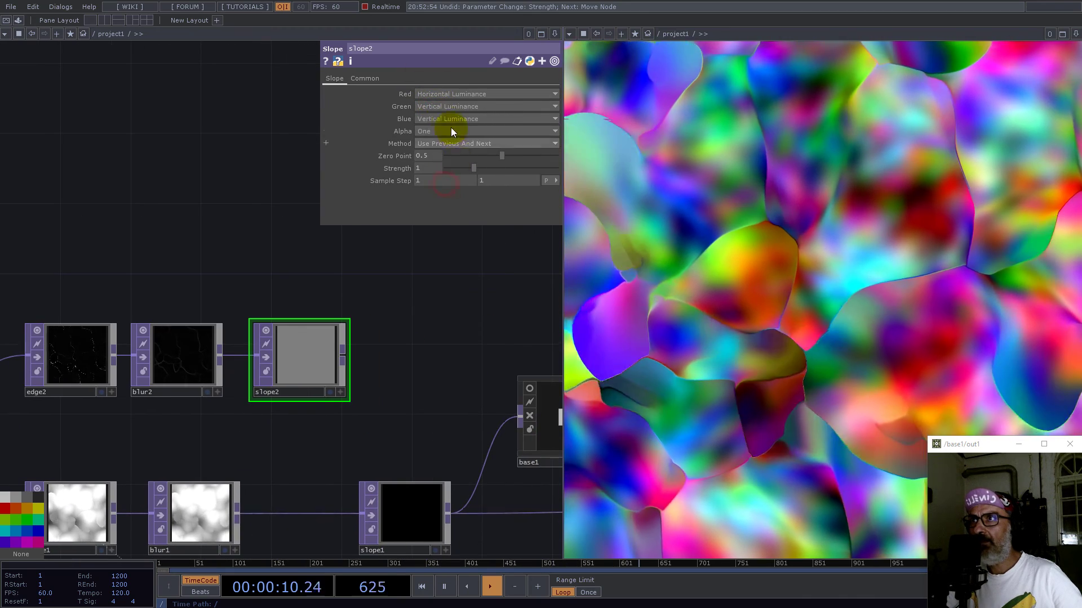
{"action": "left_click", "coordinate": [443, 119]}
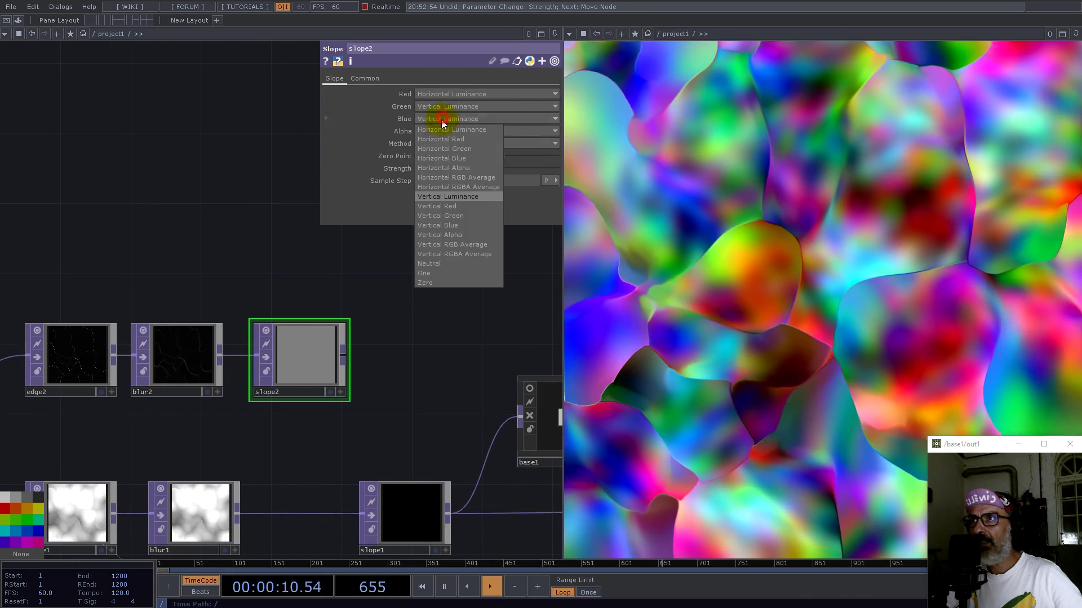
{"action": "left_click", "coordinate": [440, 262]}
Set slope2's pixel format to 32-bit float (RG) and its zero point to 0.
{"action": "left_click", "coordinate": [365, 78]}
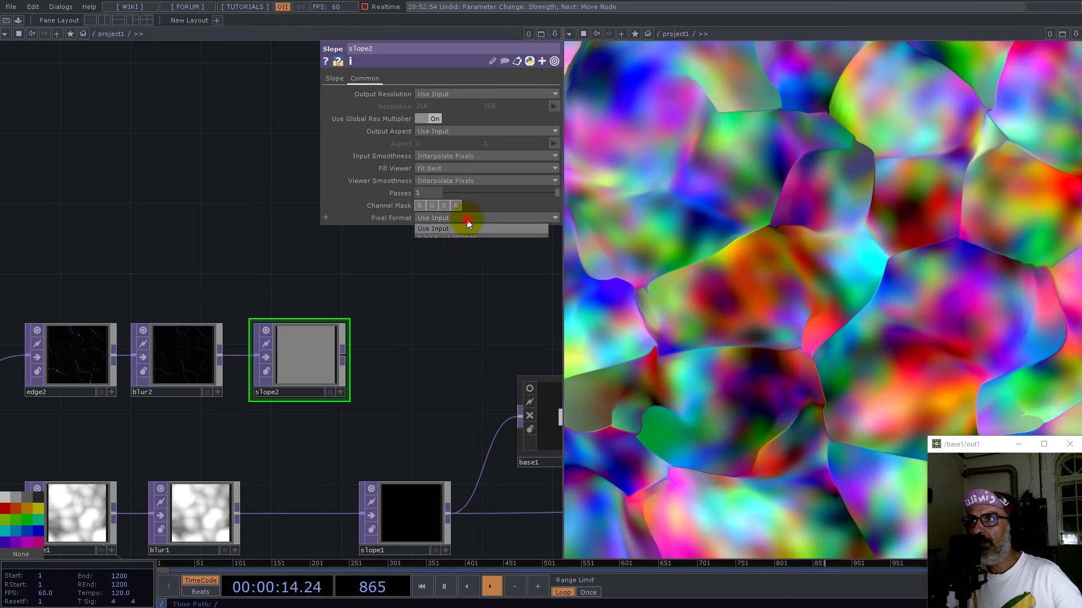
{"action": "left_click", "coordinate": [467, 220]}
{"action": "left_click", "coordinate": [468, 392]}
{"action": "left_click_drag", "start_coordinate": [420, 325], "coordinate": [289, 244]}
{"action": "scroll", "coordinate": [288, 245], "scroll_direction": "down", "scroll_amount": 3}
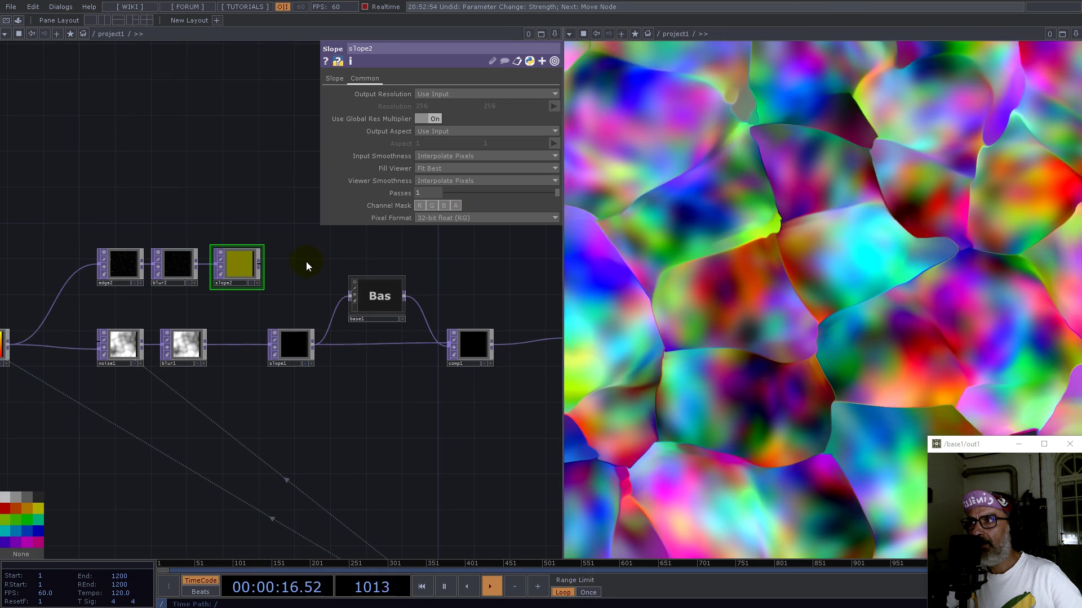
{"action": "left_click", "coordinate": [338, 79]}
{"action": "left_click_drag", "start_coordinate": [497, 159], "coordinate": [387, 148]}
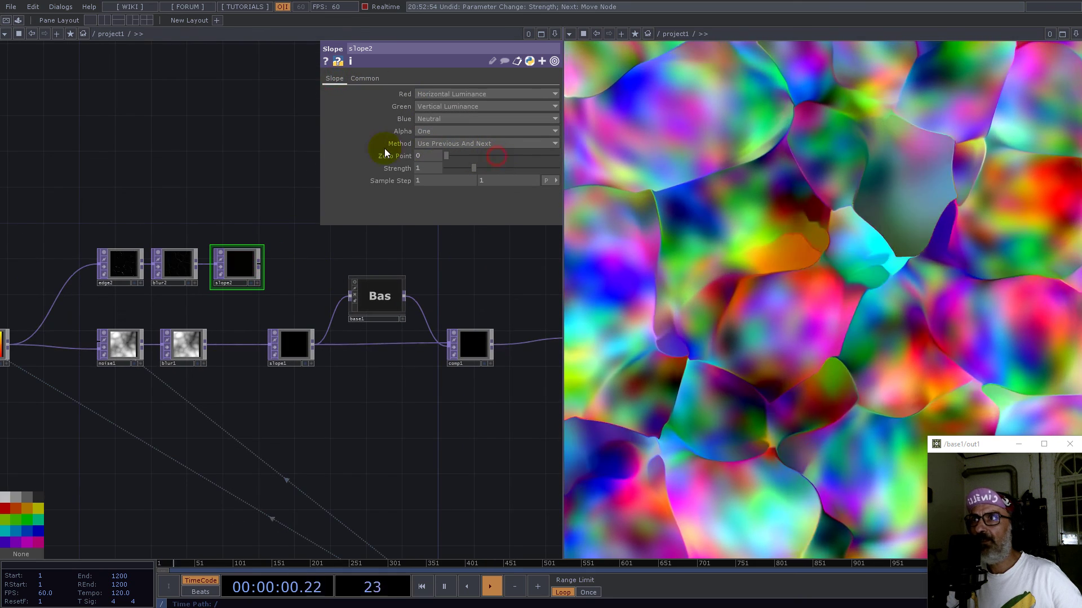
Connect slope2's output to comp1 as an additional input alongside slope1 and base1.
{"action": "left_click_drag", "start_coordinate": [265, 254], "coordinate": [224, 282]}
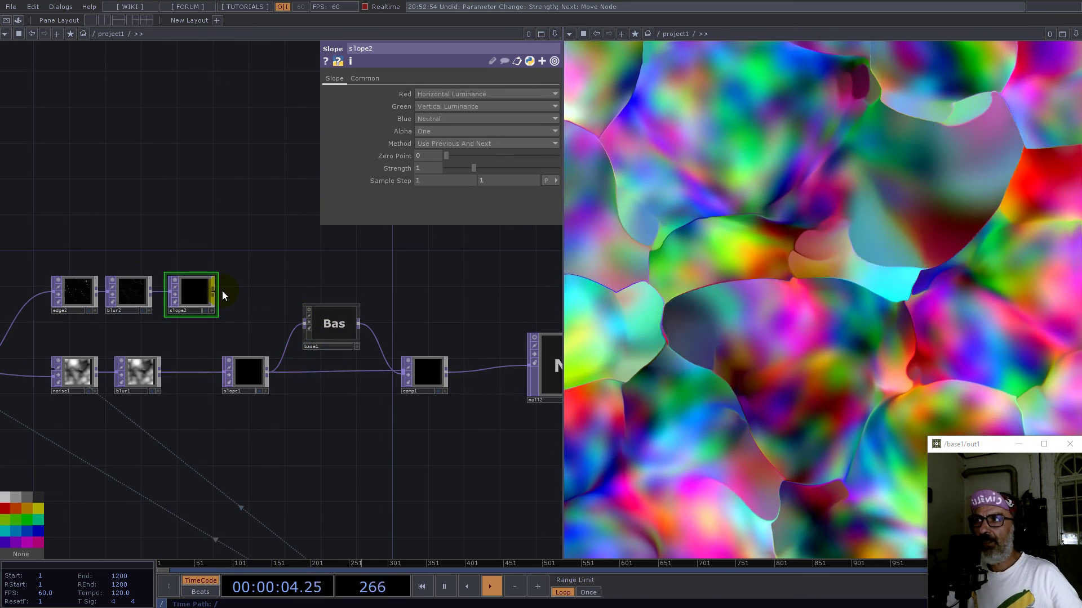
{"action": "left_click_drag", "start_coordinate": [338, 280], "coordinate": [228, 279]}
{"action": "scroll", "coordinate": [227, 278], "scroll_direction": "down", "scroll_amount": 3}
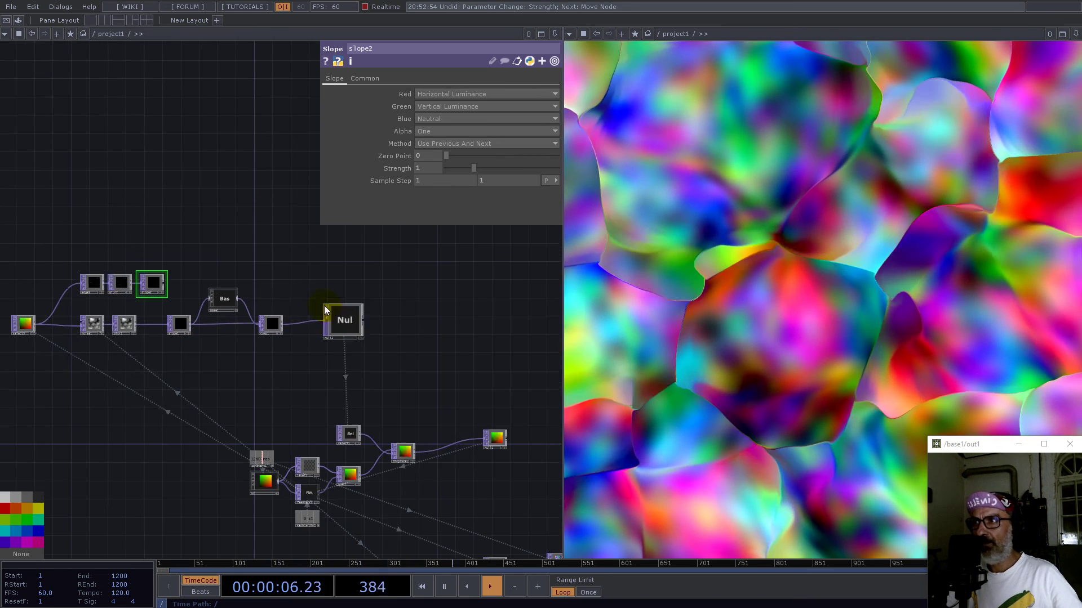
{"action": "scroll", "coordinate": [282, 314], "scroll_direction": "up", "scroll_amount": 6}
{"action": "left_click_drag", "start_coordinate": [258, 338], "coordinate": [302, 337]}
{"action": "left_click_drag", "start_coordinate": [304, 276], "coordinate": [433, 269]}
{"action": "left_click_drag", "start_coordinate": [180, 255], "coordinate": [438, 328]}
Set comp1's composite operation to Average.
{"action": "left_click", "coordinate": [438, 329]}
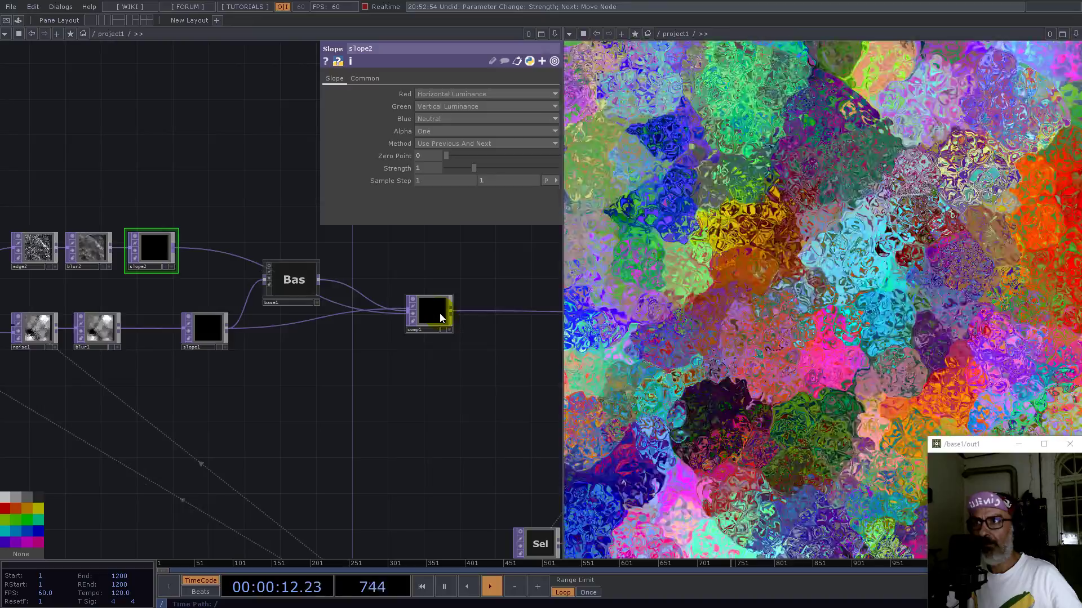
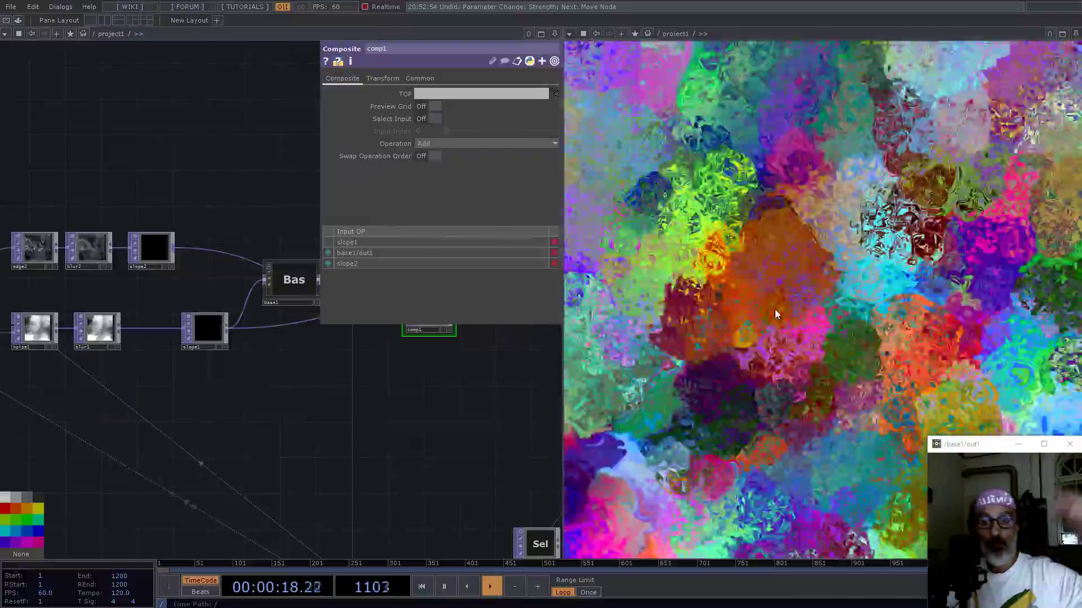
{"action": "left_click", "coordinate": [473, 143]}
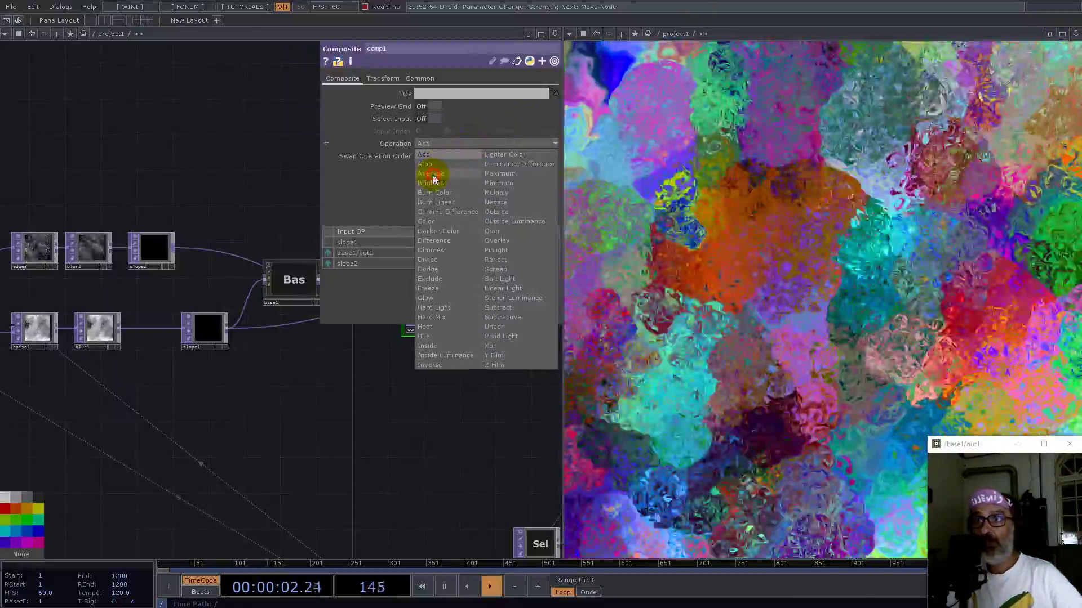
{"action": "left_click", "coordinate": [432, 174]}
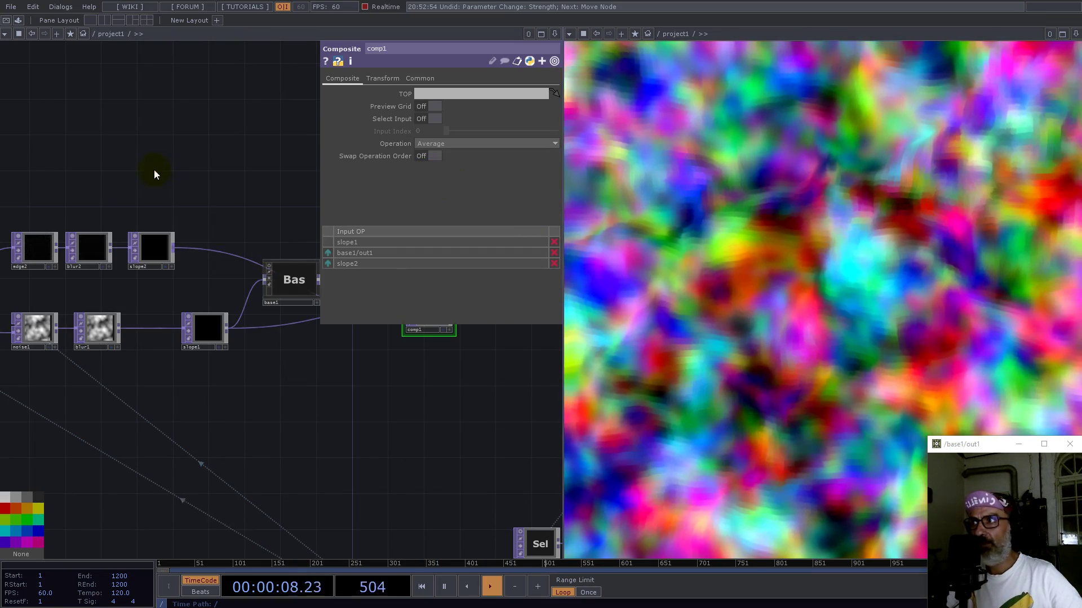
Lower blur1's filter size.
{"action": "left_click_drag", "start_coordinate": [156, 177], "coordinate": [285, 258]}
{"action": "left_click", "coordinate": [225, 437]}
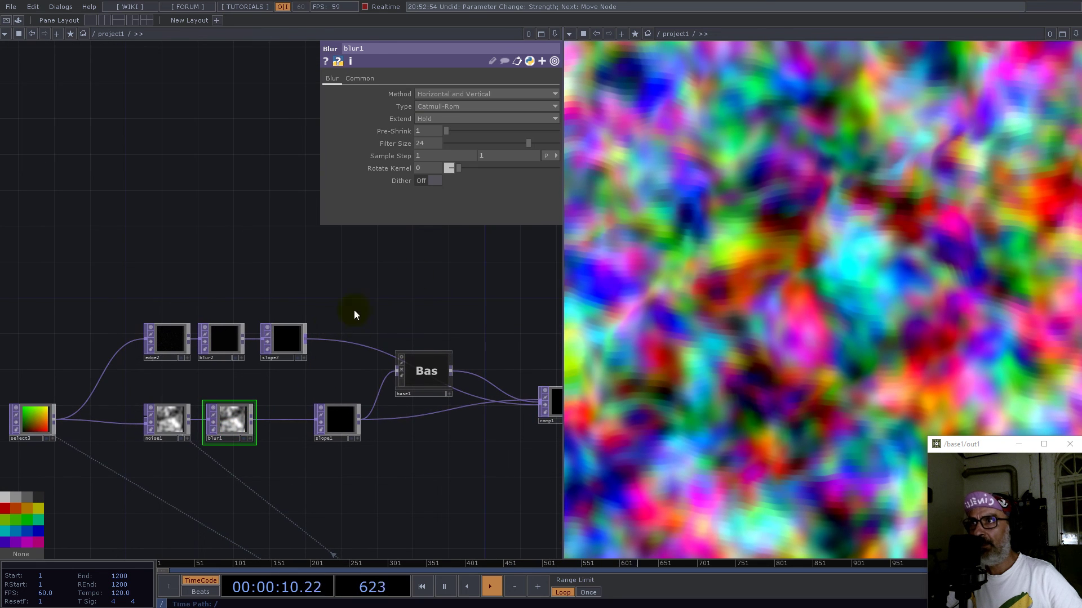
{"action": "left_click_drag", "start_coordinate": [521, 146], "coordinate": [511, 146]}
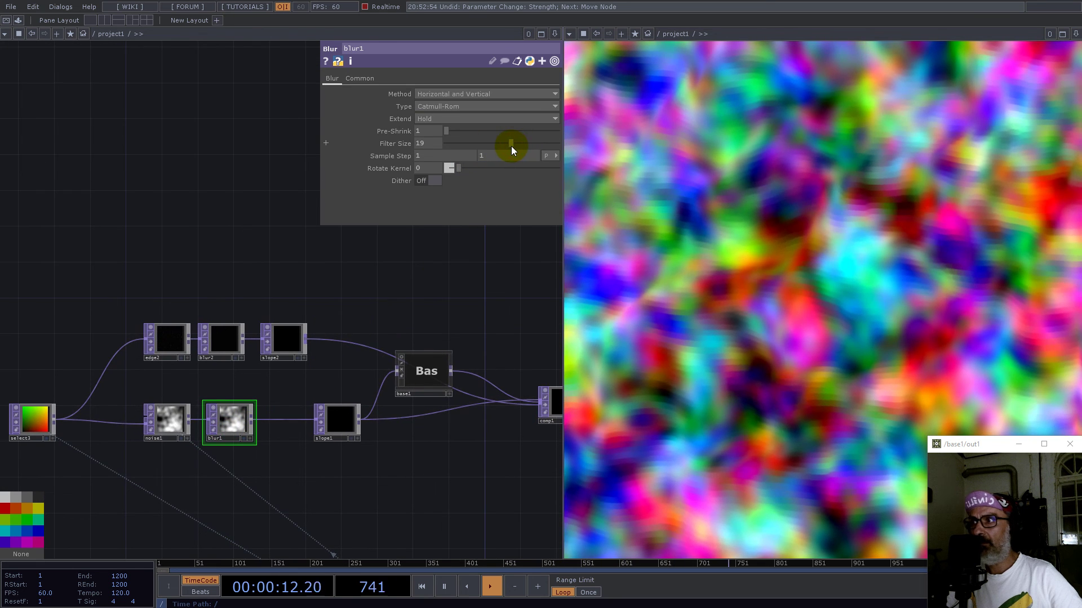
{"action": "left_click_drag", "start_coordinate": [485, 149], "coordinate": [482, 150]}
{"action": "middle_click_drag", "start_coordinate": [171, 421], "coordinate": [383, 338]}
Set slope1's strength to 0.51.
{"action": "left_click", "coordinate": [435, 375]}
{"action": "left_click_drag", "start_coordinate": [508, 329], "coordinate": [305, 291]}
{"action": "left_click", "coordinate": [362, 372]}
{"action": "left_click_drag", "start_coordinate": [297, 448], "coordinate": [459, 425]}
{"action": "left_click", "coordinate": [183, 281]}
{"action": "left_click", "coordinate": [242, 281]}
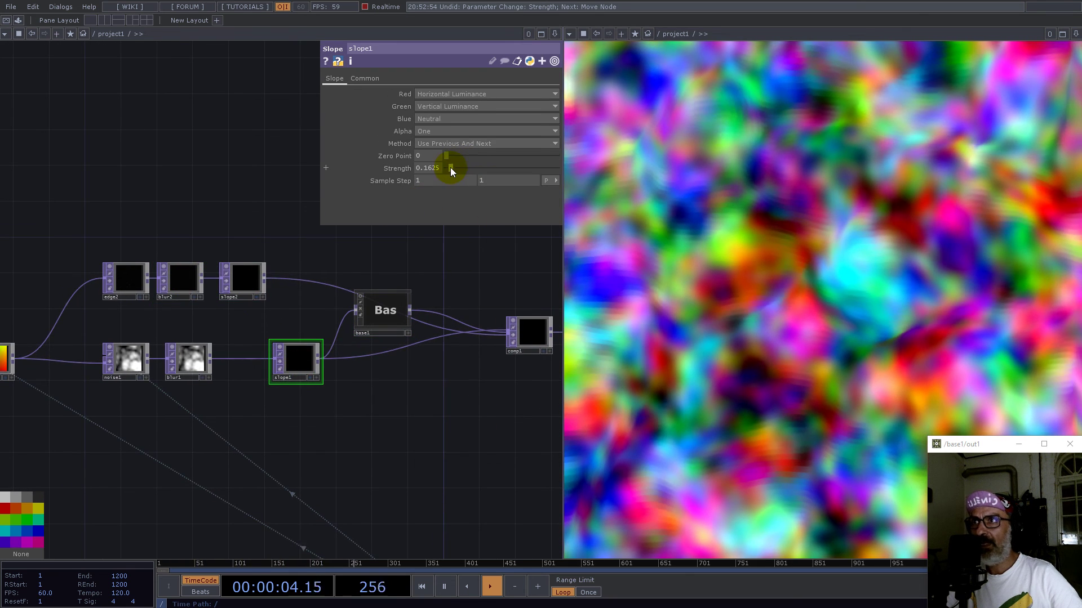
{"action": "left_click_drag", "start_coordinate": [454, 168], "coordinate": [460, 169]}
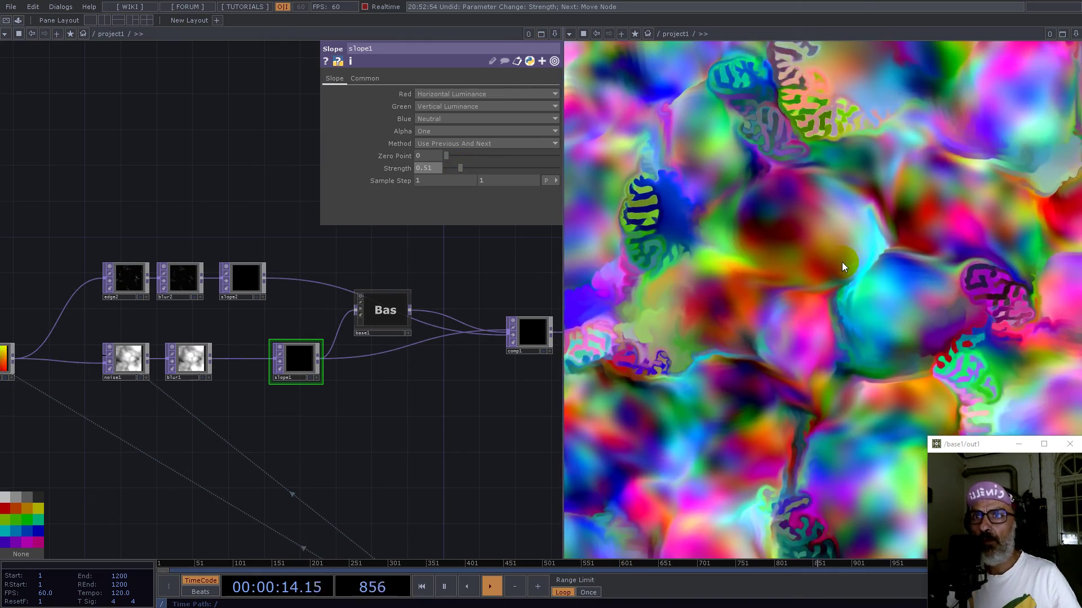
{"action": "left_click", "coordinate": [861, 245]}
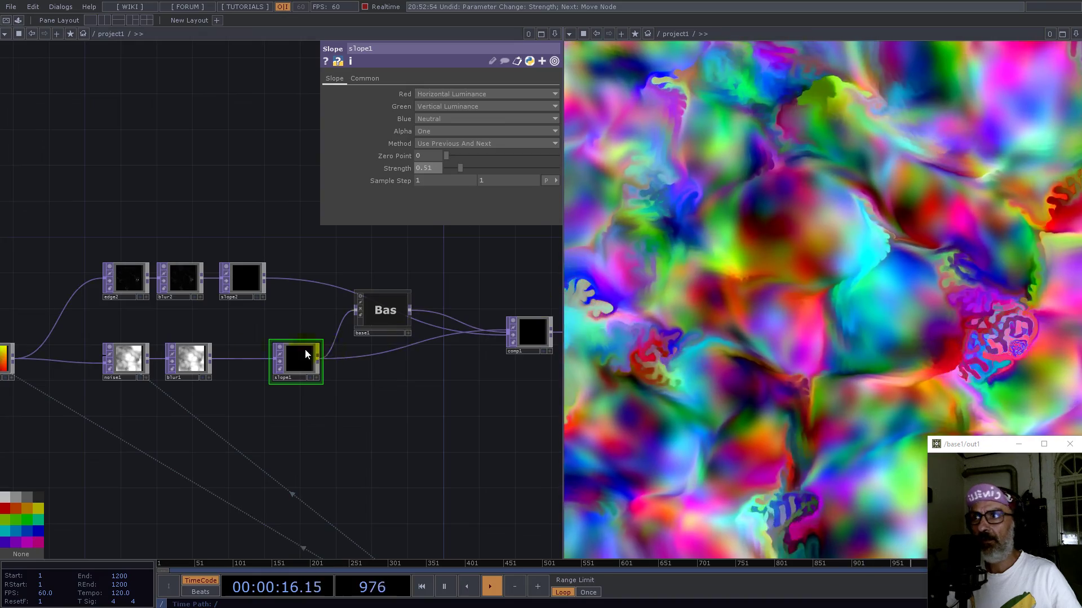
Spread out the nodes around noise2 and null3 to make room for a new branch from select2.
{"action": "scroll", "coordinate": [248, 356], "scroll_direction": "down", "scroll_amount": 5}
{"action": "scroll", "coordinate": [321, 295], "scroll_direction": "up", "scroll_amount": 10}
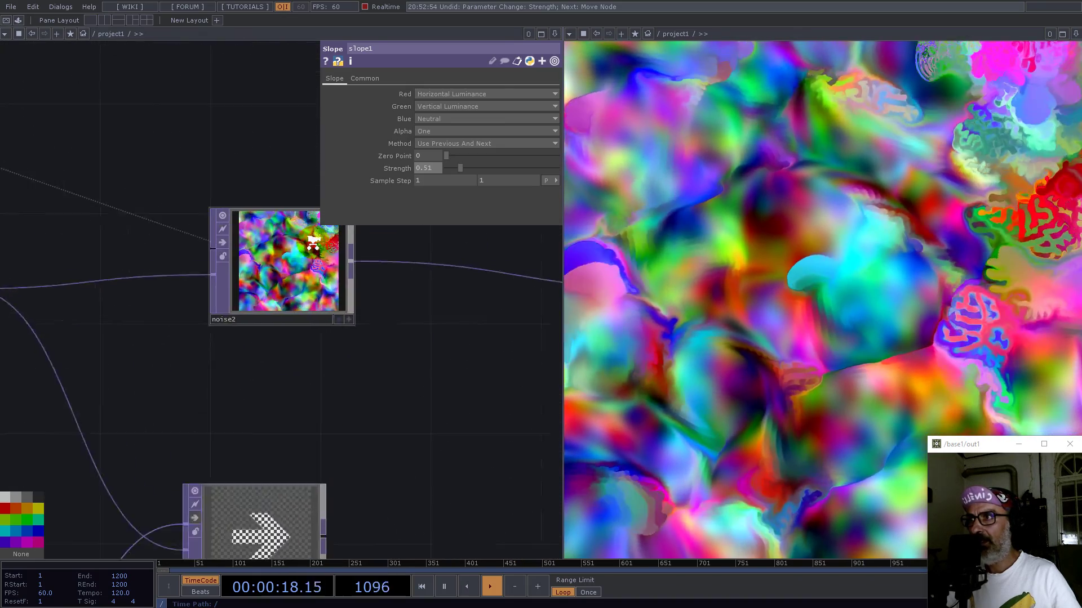
{"action": "middle_click", "coordinate": [295, 268]}
{"action": "scroll", "coordinate": [308, 376], "scroll_direction": "down", "scroll_amount": 3}
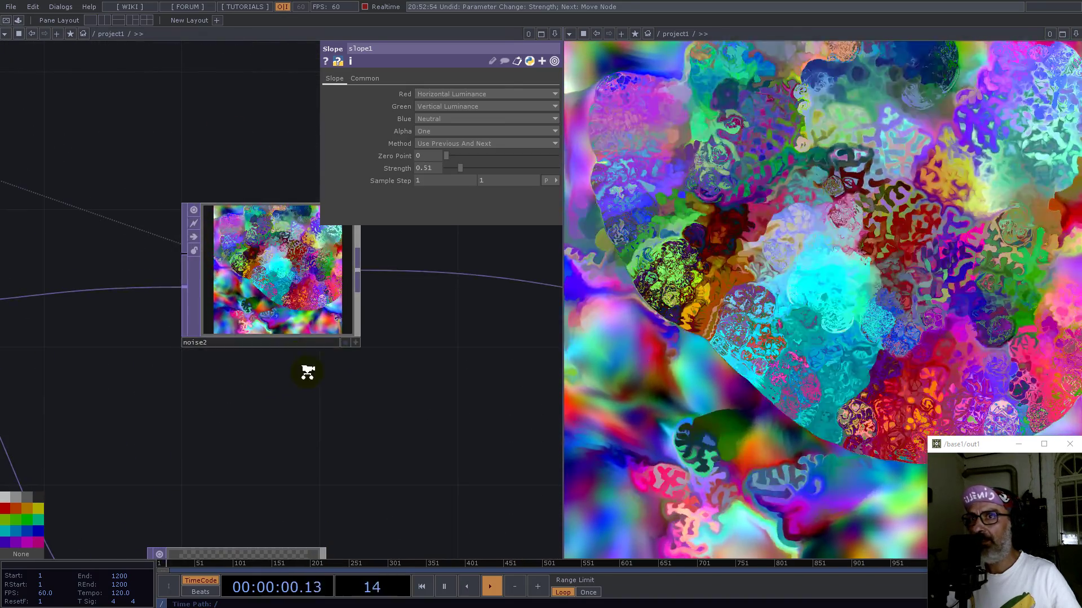
{"action": "scroll", "coordinate": [307, 374], "scroll_direction": "down", "scroll_amount": 3}
{"action": "left_click_drag", "start_coordinate": [449, 355], "coordinate": [513, 329]}
{"action": "left_click_drag", "start_coordinate": [308, 349], "coordinate": [326, 305]}
{"action": "left_click_drag", "start_coordinate": [294, 429], "coordinate": [293, 458]}
{"action": "left_click", "coordinate": [314, 299]}
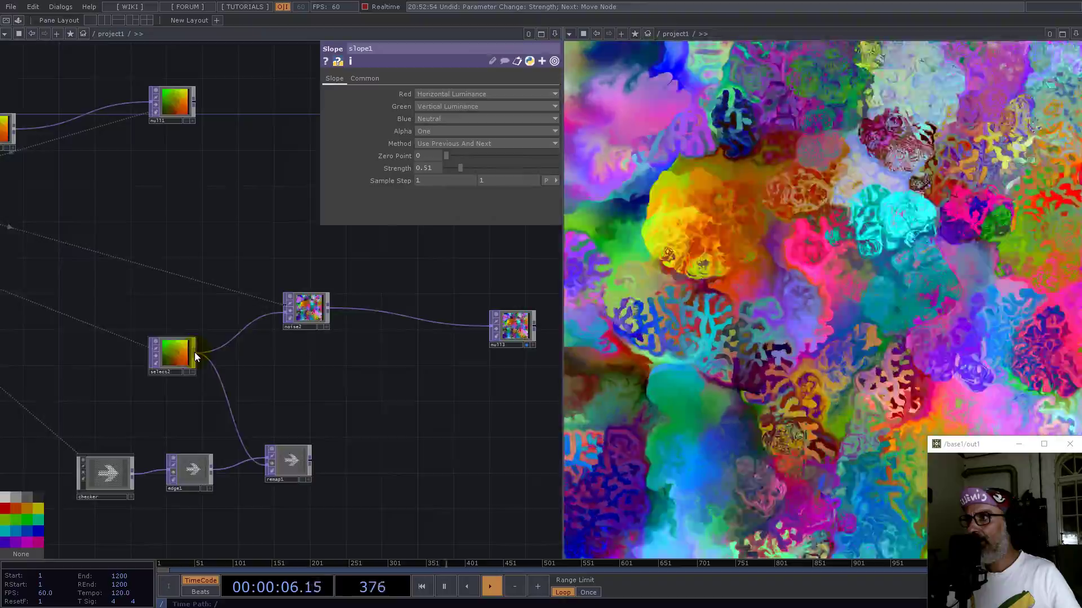
Add a Math TOP branching from select2, placed between noise2 and remap1.
{"action": "right_click", "coordinate": [195, 353]}
{"action": "type", "text": "mat"}
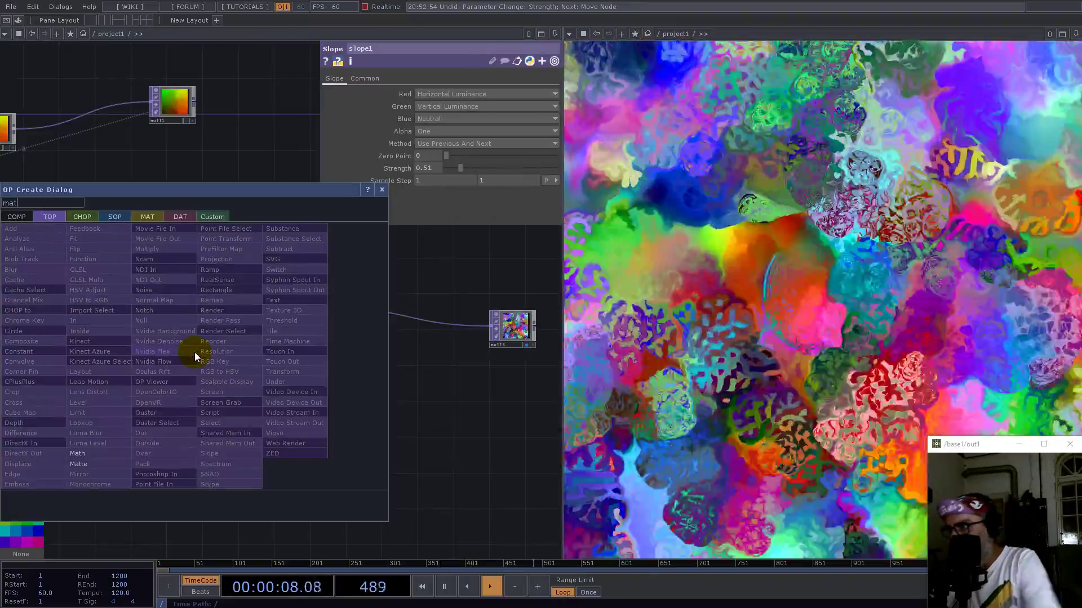
{"action": "left_click", "coordinate": [77, 453]}
{"action": "left_click", "coordinate": [293, 380]}
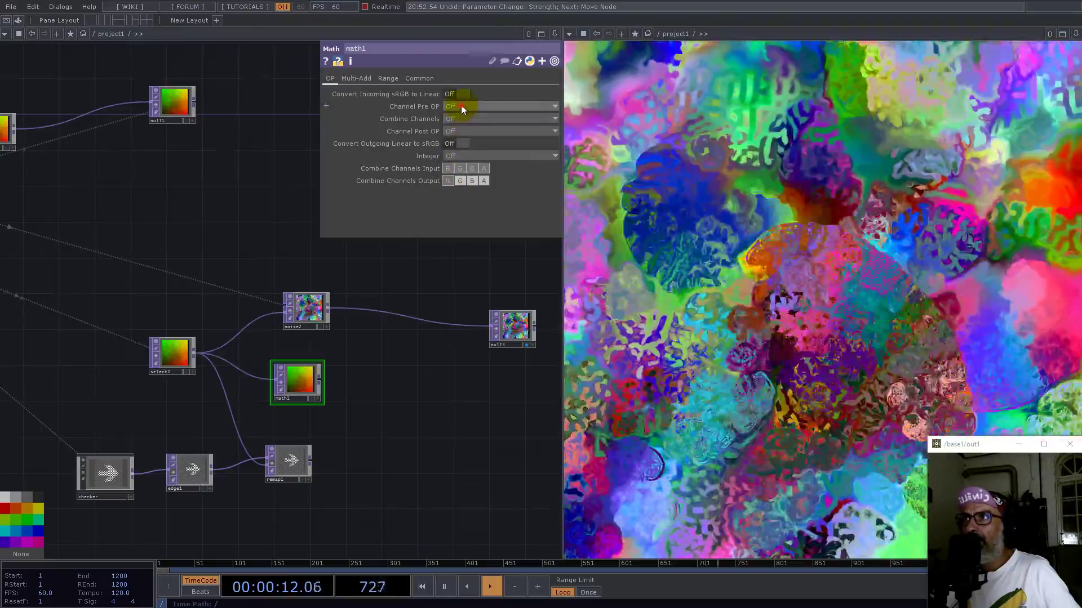
Set math1 to combine channels with Add, excluding alpha from the input, and its pixel format to 32-bit float (Mono).
{"action": "left_click", "coordinate": [461, 106]}
{"action": "left_click", "coordinate": [455, 116]}
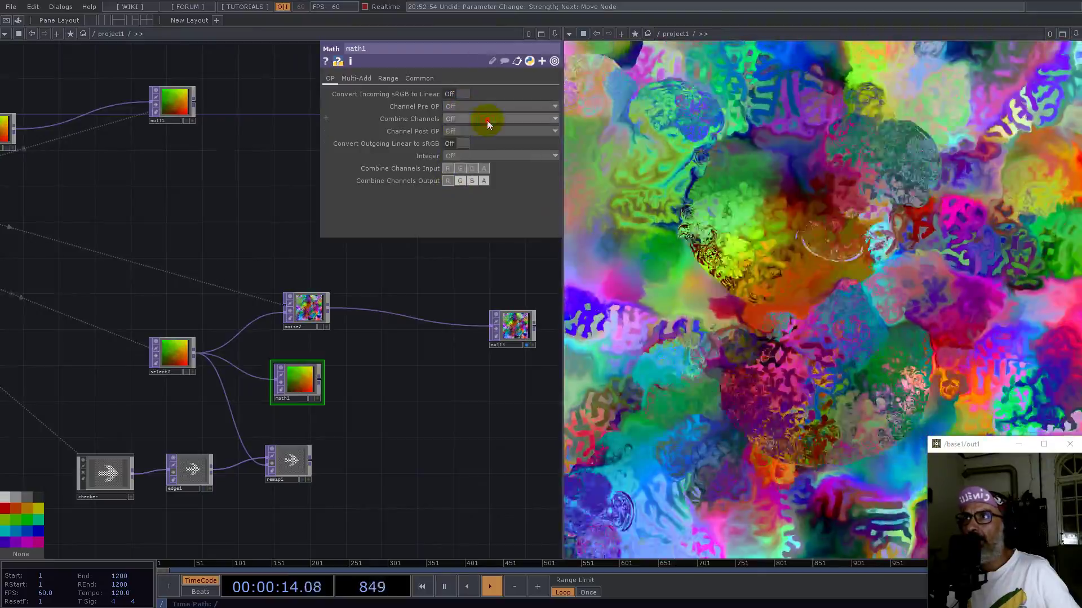
{"action": "left_click", "coordinate": [482, 118]}
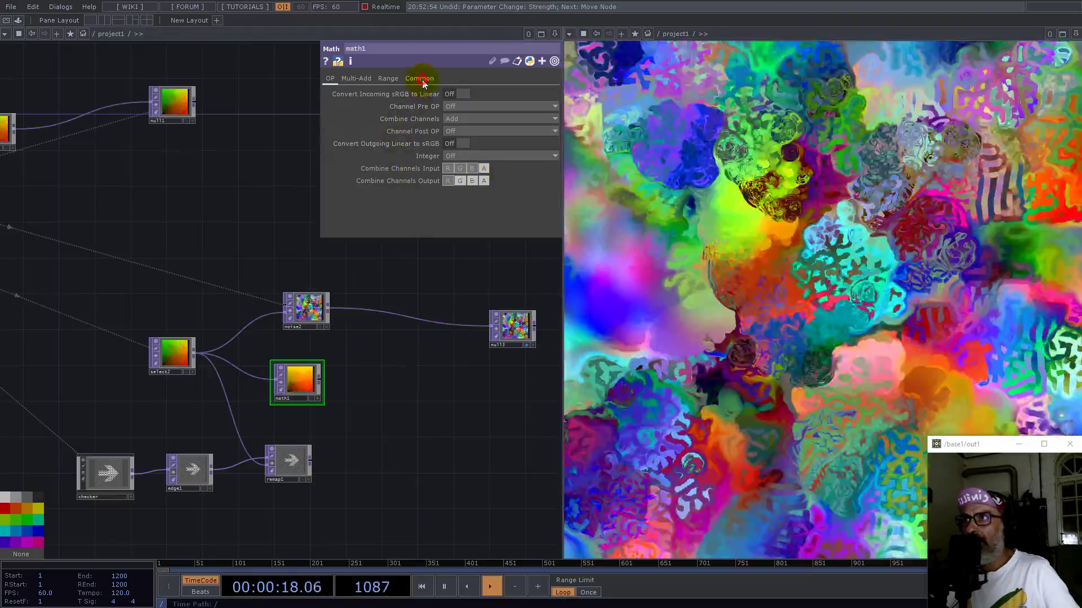
{"action": "left_click", "coordinate": [424, 83]}
{"action": "left_click", "coordinate": [460, 219]}
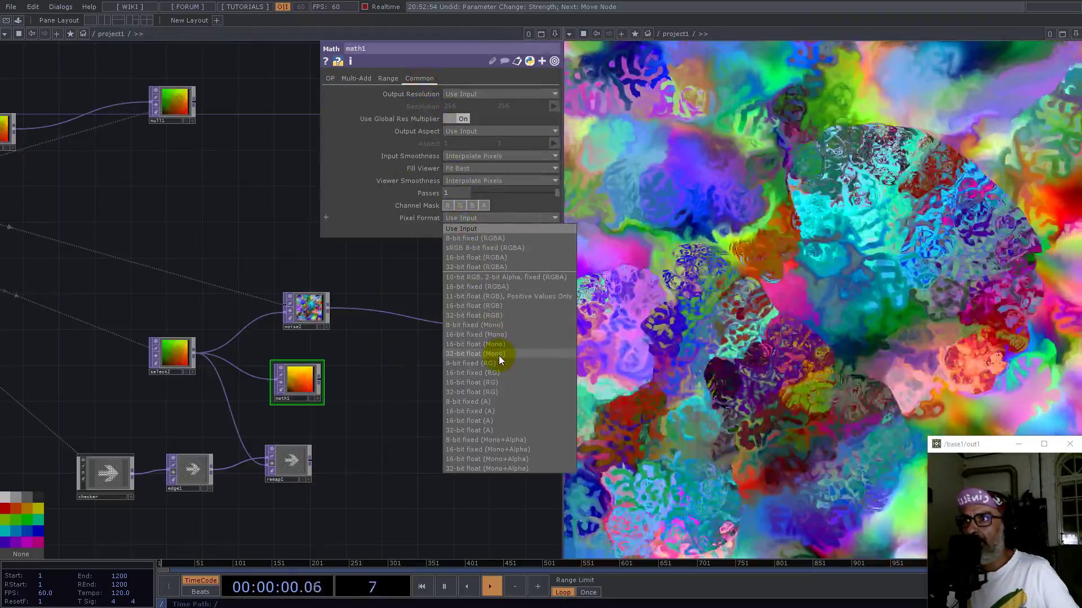
{"action": "left_click", "coordinate": [499, 356]}
Add the Normal_TOP component from My Components beside math1 and feed it with math1's output.
{"action": "left_click", "coordinate": [20, 20]}
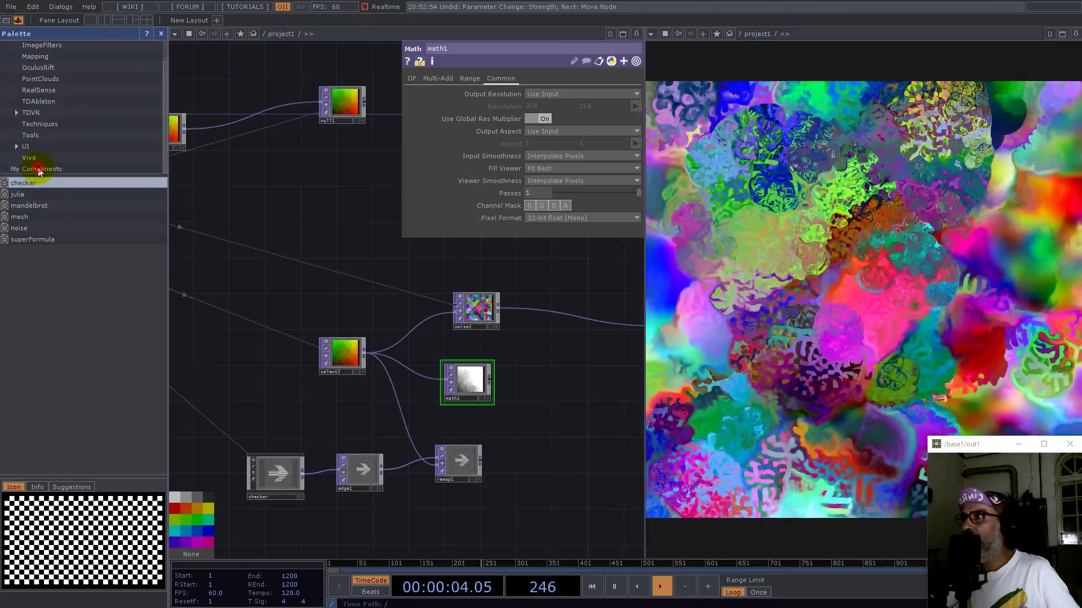
{"action": "left_click", "coordinate": [40, 169]}
{"action": "left_click_drag", "start_coordinate": [28, 250], "coordinate": [560, 335]}
{"action": "left_click", "coordinate": [163, 34]}
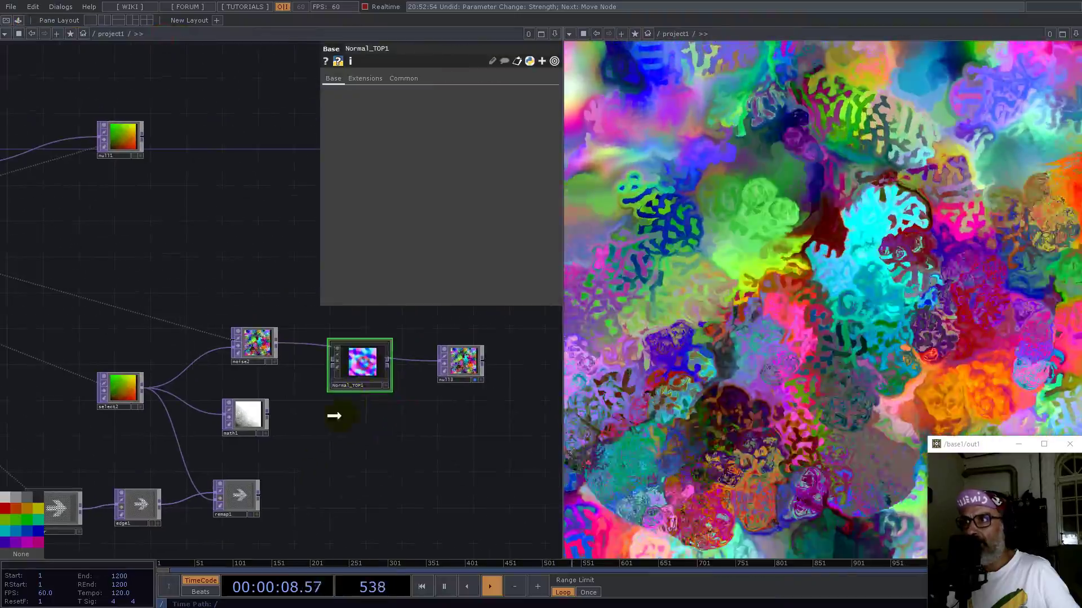
{"action": "left_click_drag", "start_coordinate": [357, 366], "coordinate": [333, 421]}
{"action": "left_click_drag", "start_coordinate": [267, 414], "coordinate": [330, 421]}
{"action": "scroll", "coordinate": [329, 421], "scroll_direction": "up", "scroll_amount": 5}
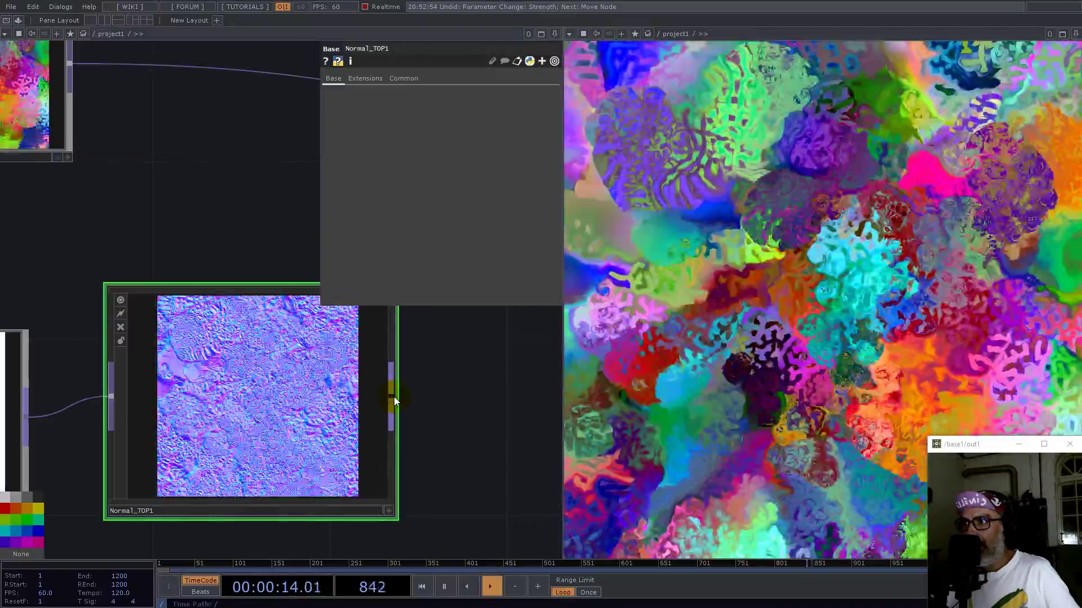
Add a Monochrome TOP after Normal_TOP1.
{"action": "right_click", "coordinate": [394, 400]}
{"action": "type", "text": "m"}
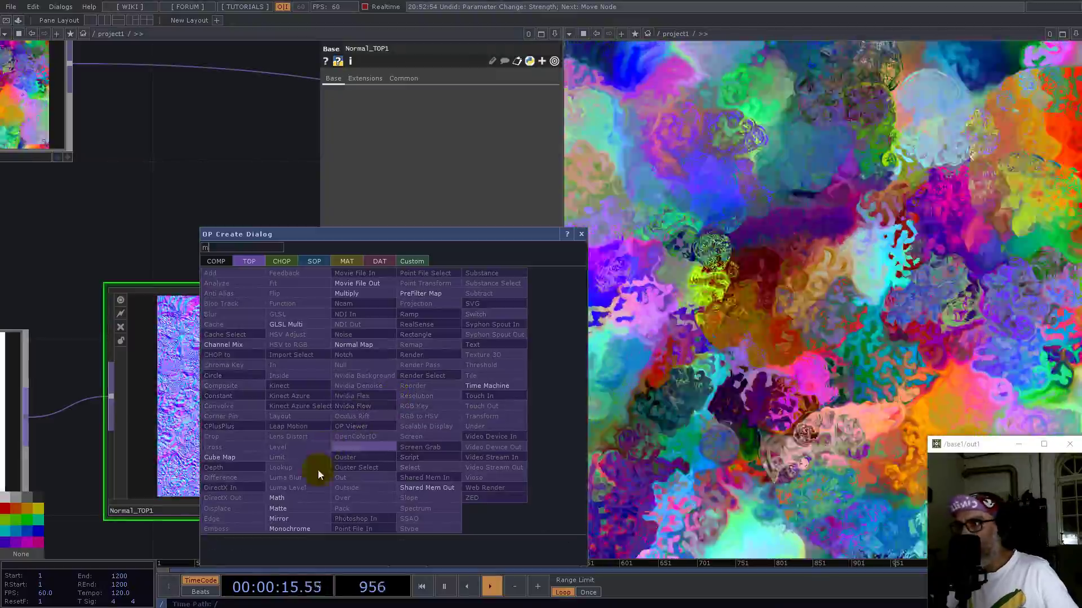
{"action": "left_click", "coordinate": [290, 528]}
{"action": "scroll", "coordinate": [263, 464], "scroll_direction": "down", "scroll_amount": 2}
{"action": "scroll", "coordinate": [264, 461], "scroll_direction": "down", "scroll_amount": 4}
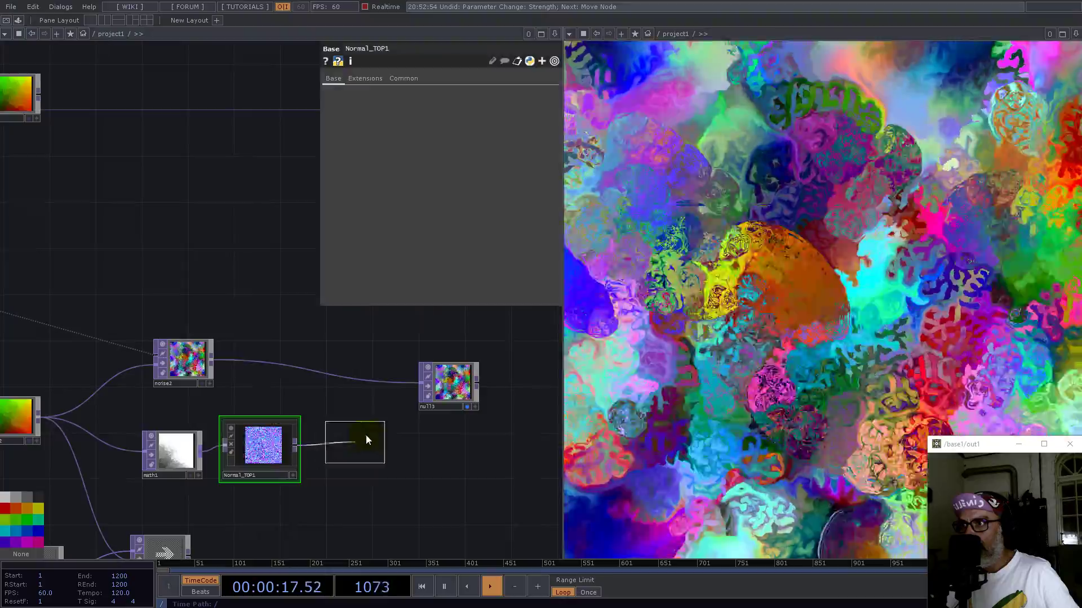
{"action": "left_click", "coordinate": [367, 421]}
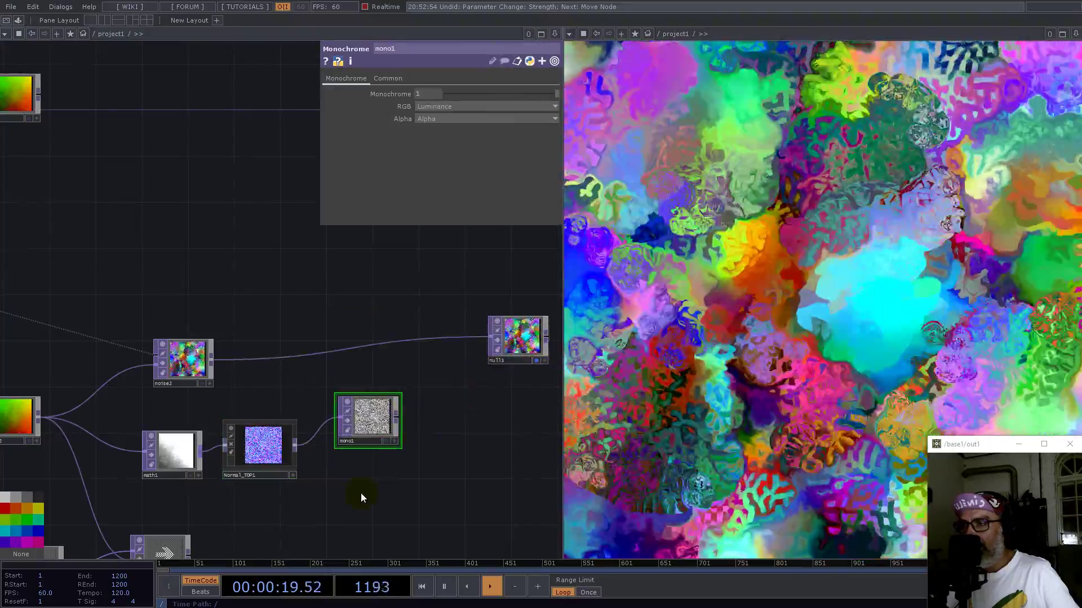
Duplicate noise2, place the copy below mono1 and connect Normal_TOP1's output to it.
{"action": "scroll", "coordinate": [362, 466], "scroll_direction": "up", "scroll_amount": 3}
{"action": "scroll", "coordinate": [416, 393], "scroll_direction": "down", "scroll_amount": 3}
{"action": "left_click", "coordinate": [213, 317]}
{"action": "key", "text": "ctrl+c"}
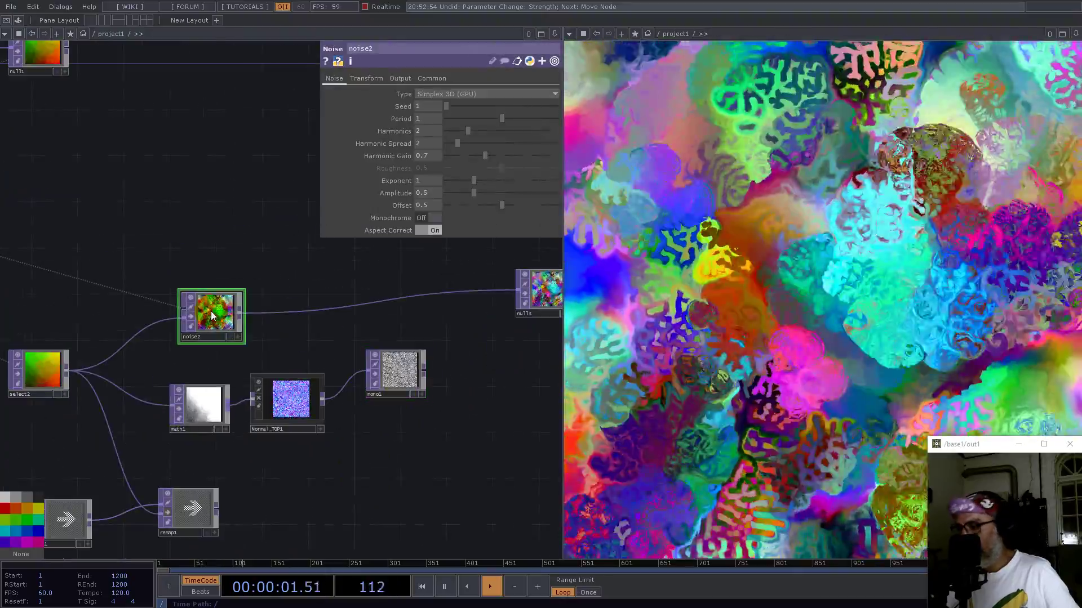
{"action": "key", "text": "ctrl+v"}
{"action": "left_click_drag", "start_coordinate": [212, 375], "coordinate": [389, 452]}
{"action": "left_click_drag", "start_coordinate": [323, 400], "coordinate": [417, 440]}
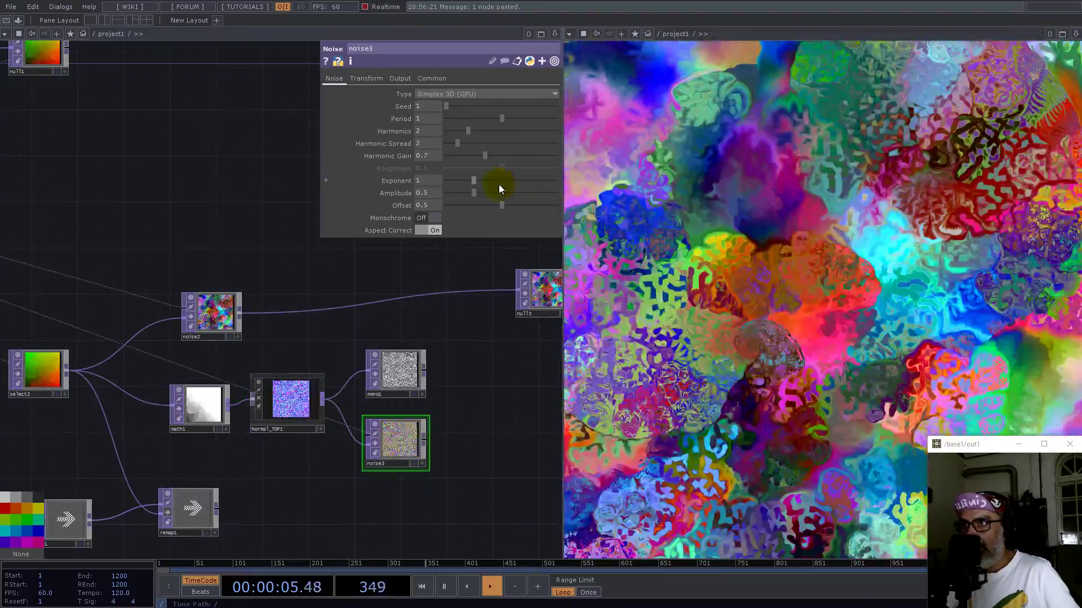
Make noise3 monochrome with a higher period and a scale of 0.2 on all three axes.
{"action": "left_click", "coordinate": [429, 218]}
{"action": "left_click_drag", "start_coordinate": [499, 117], "coordinate": [555, 118]}
{"action": "left_click", "coordinate": [365, 78]}
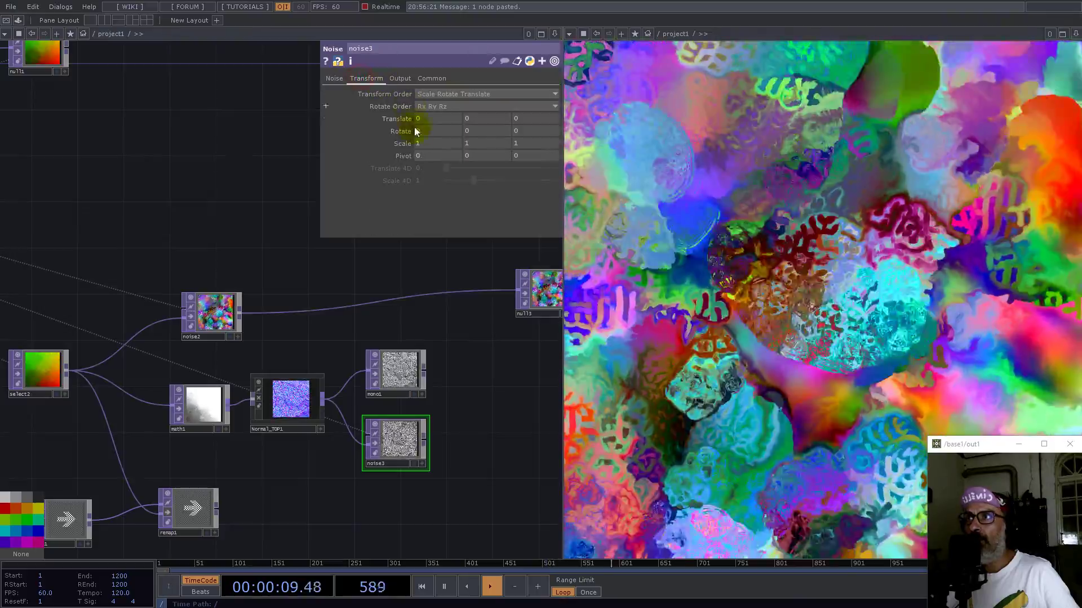
{"action": "left_click_drag", "start_coordinate": [403, 143], "coordinate": [185, 136]}
Add a Composite TOP after noise3 and connect mono1 as its second input.
{"action": "scroll", "coordinate": [441, 451], "scroll_direction": "up", "scroll_amount": 2}
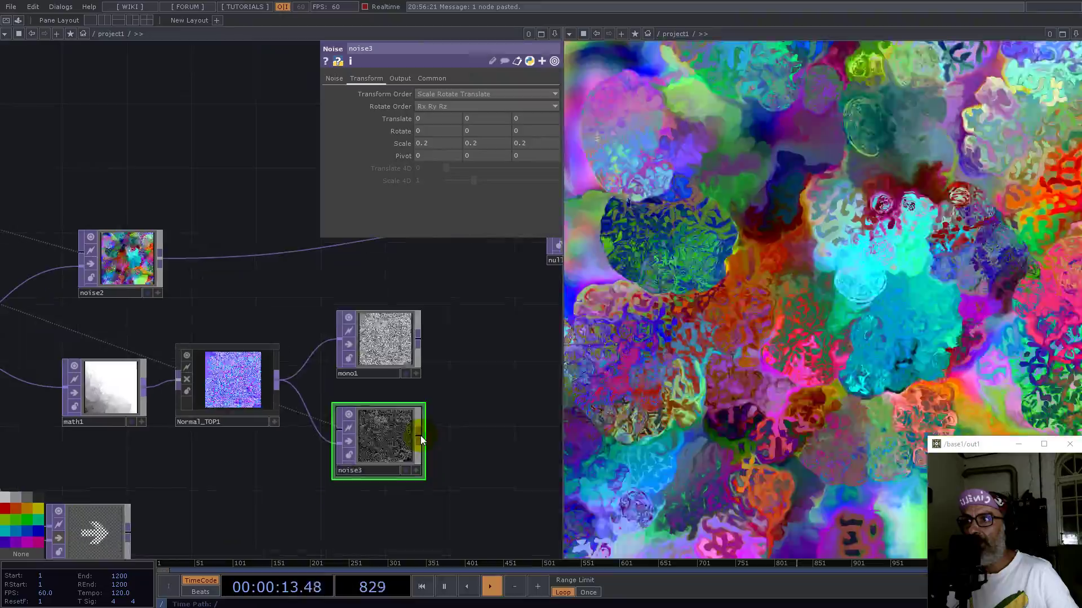
{"action": "key", "text": "Tab"}
{"action": "type", "text": "c"}
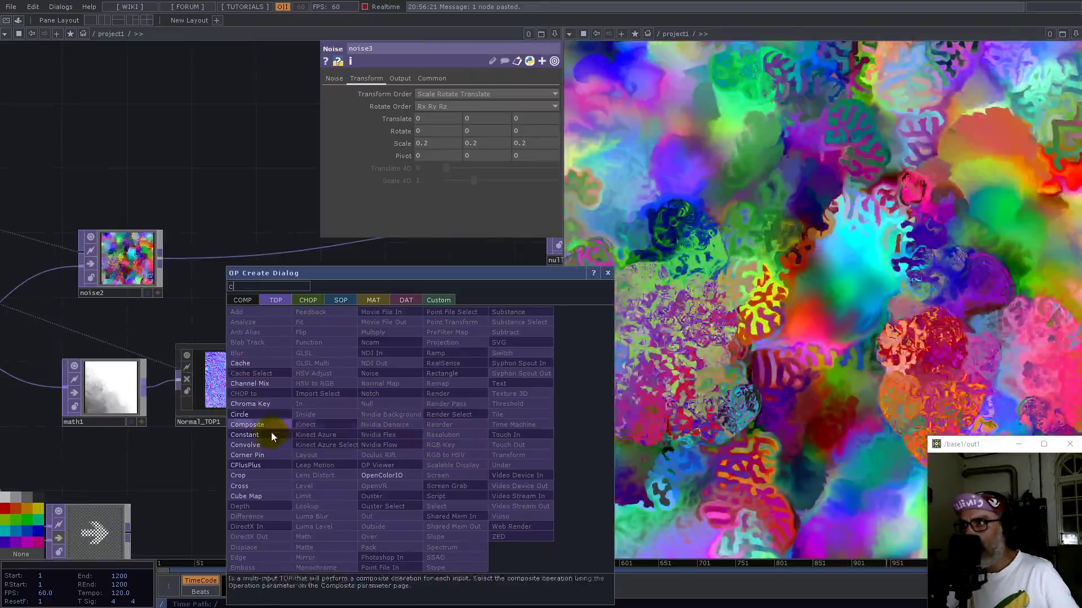
{"action": "left_click", "coordinate": [258, 425]}
{"action": "left_click", "coordinate": [494, 393]}
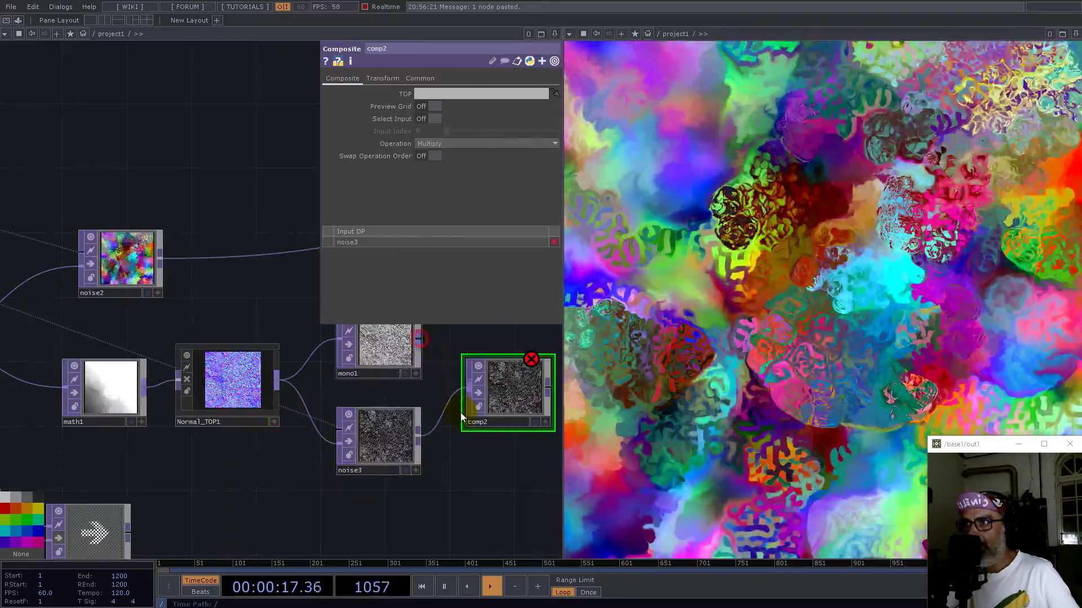
{"action": "left_click_drag", "start_coordinate": [418, 342], "coordinate": [467, 390]}
{"action": "scroll", "coordinate": [369, 464], "scroll_direction": "down", "scroll_amount": 3}
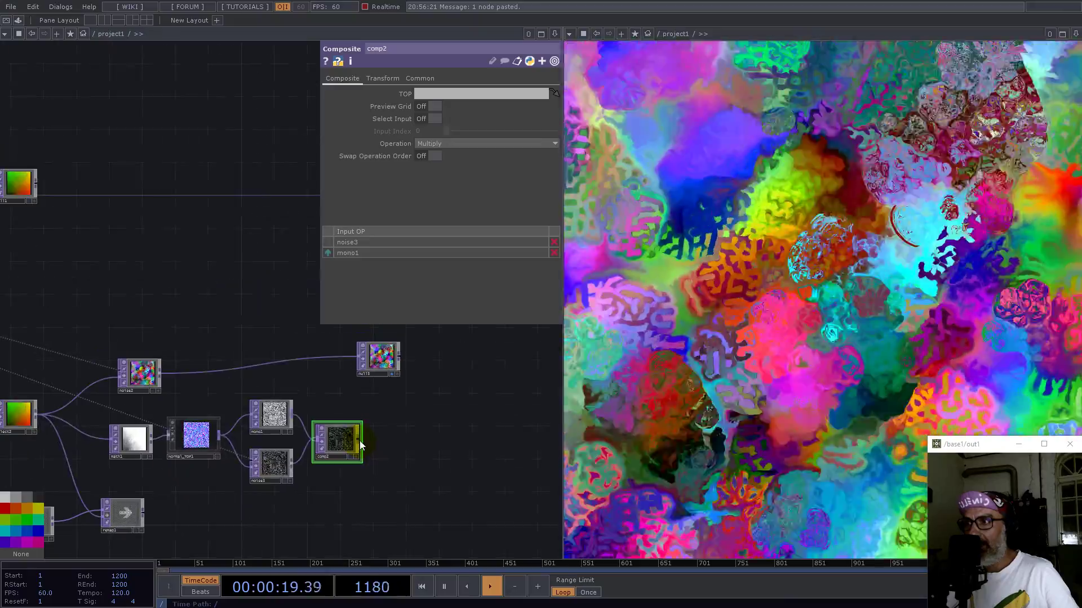
Append a Multiply TOP to comp2, connect noise2 to it and insert it ahead of null3.
{"action": "right_click", "coordinate": [360, 445]}
{"action": "left_click", "coordinate": [313, 350]}
{"action": "left_click", "coordinate": [437, 397]}
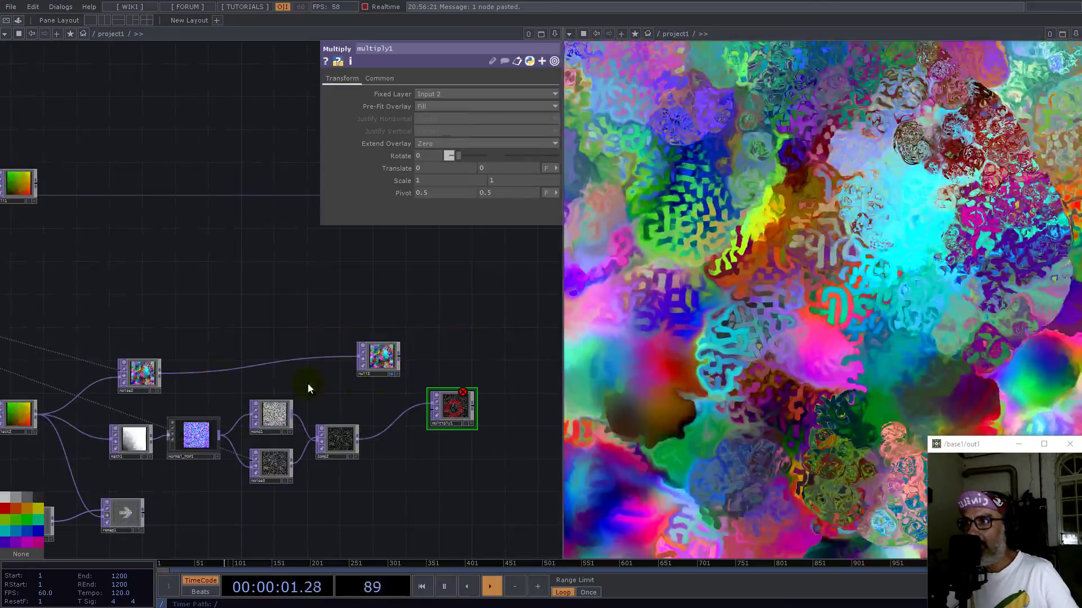
{"action": "left_click_drag", "start_coordinate": [160, 373], "coordinate": [451, 422]}
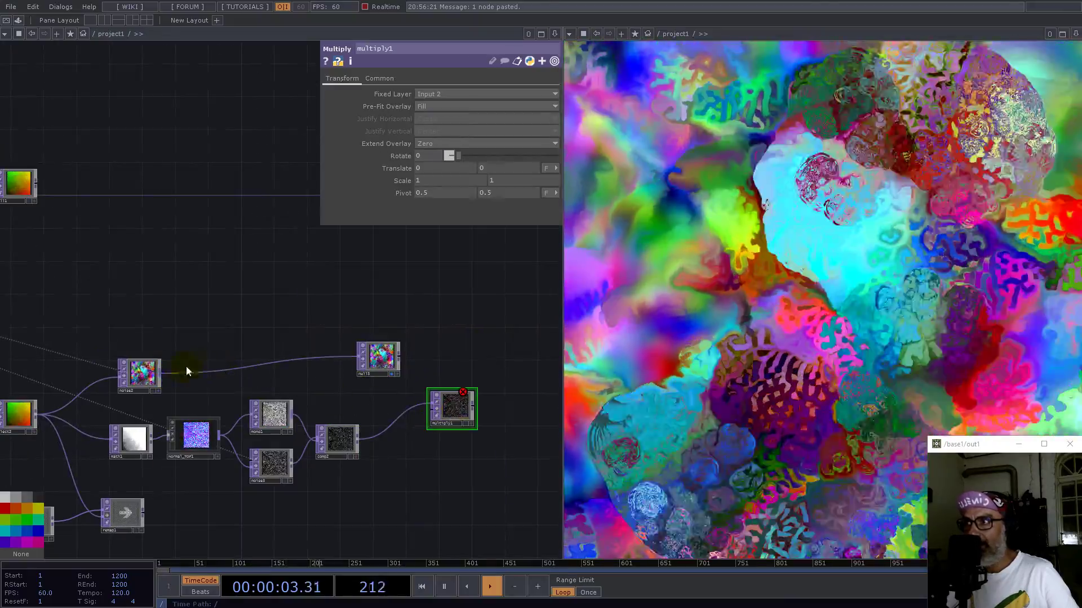
{"action": "left_click_drag", "start_coordinate": [161, 373], "coordinate": [459, 413]}
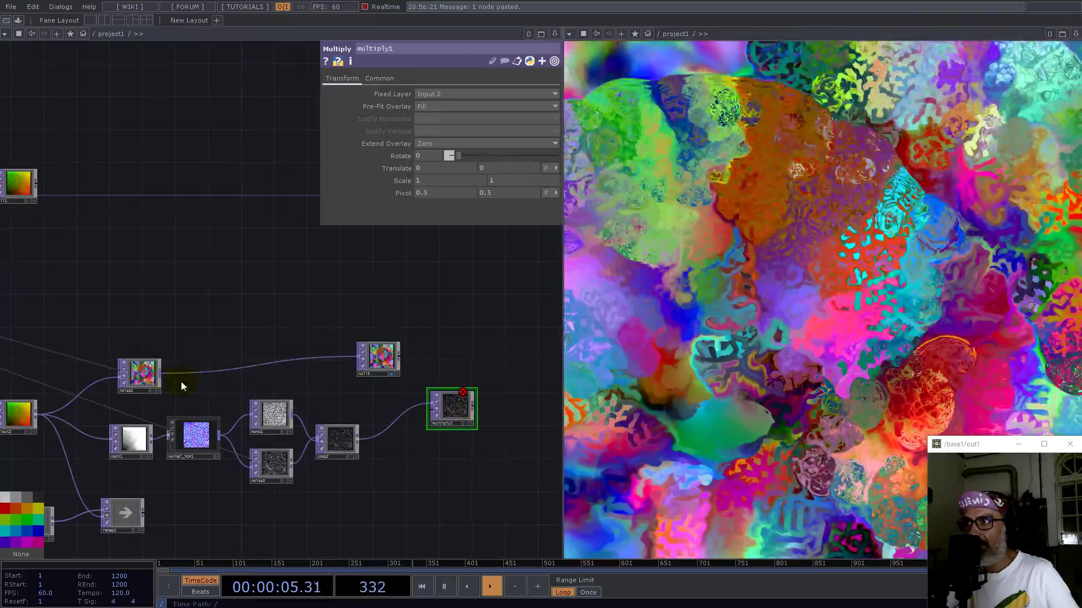
{"action": "left_click_drag", "start_coordinate": [160, 372], "coordinate": [433, 414]}
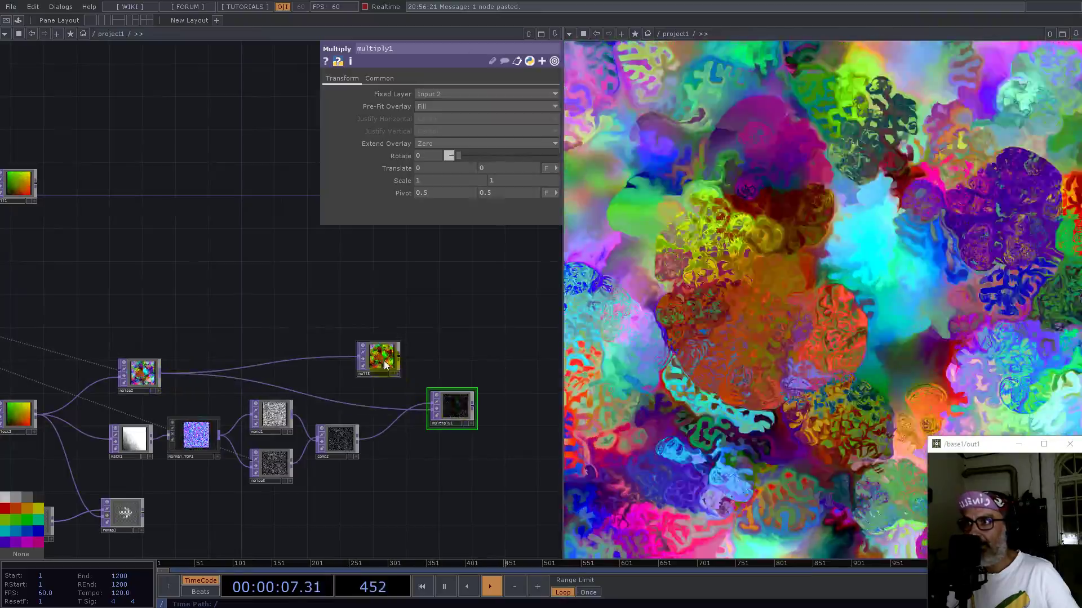
{"action": "left_click_drag", "start_coordinate": [488, 364], "coordinate": [540, 374]}
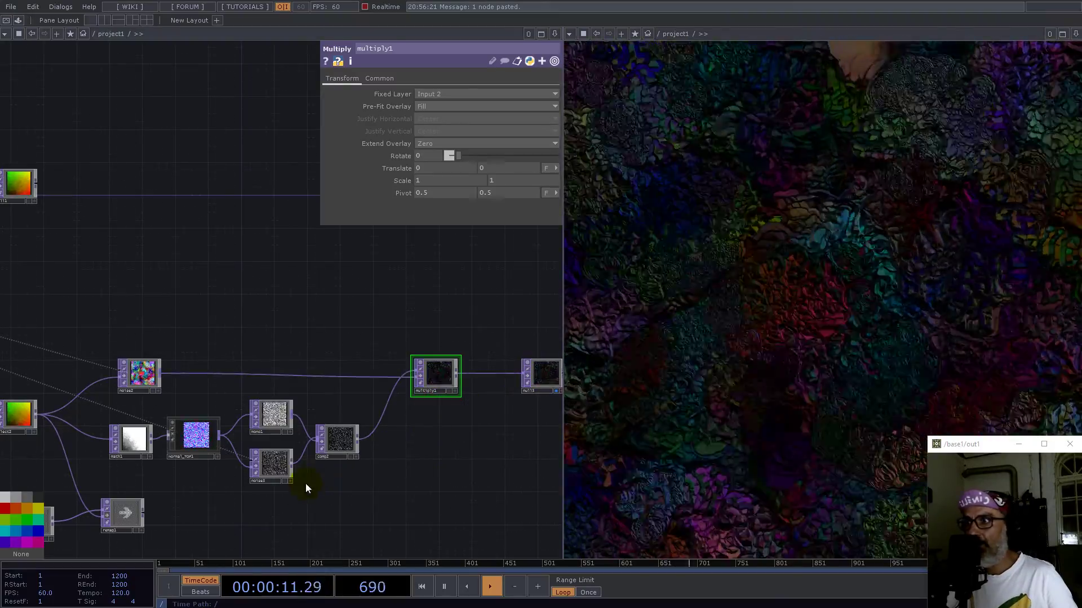
Set the seed of noise3 to 559.
{"action": "left_click", "coordinate": [273, 472]}
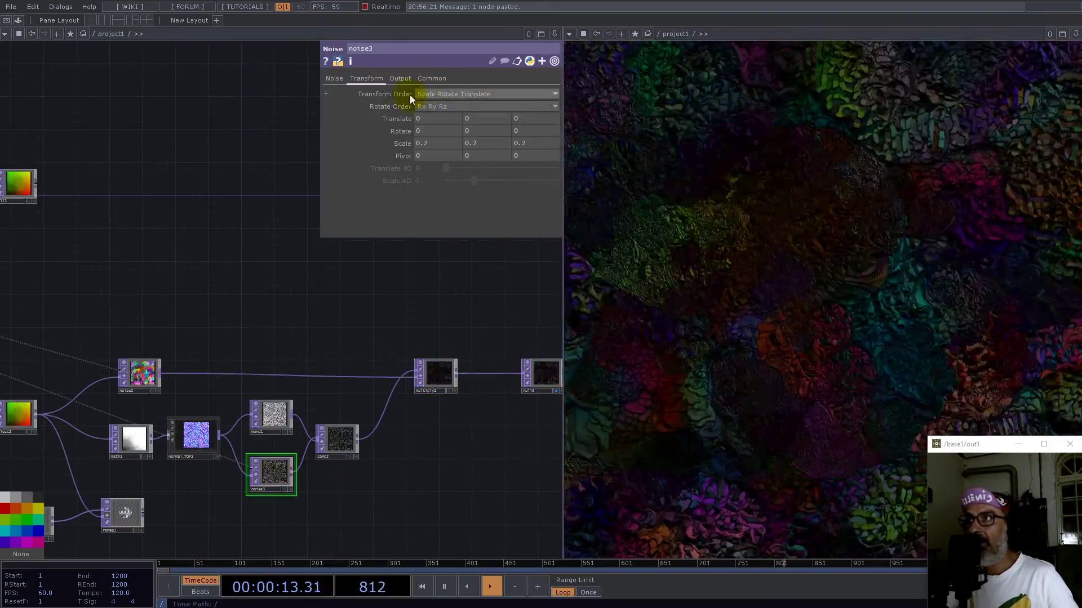
{"action": "left_click", "coordinate": [333, 80]}
{"action": "left_click_drag", "start_coordinate": [454, 105], "coordinate": [454, 104]}
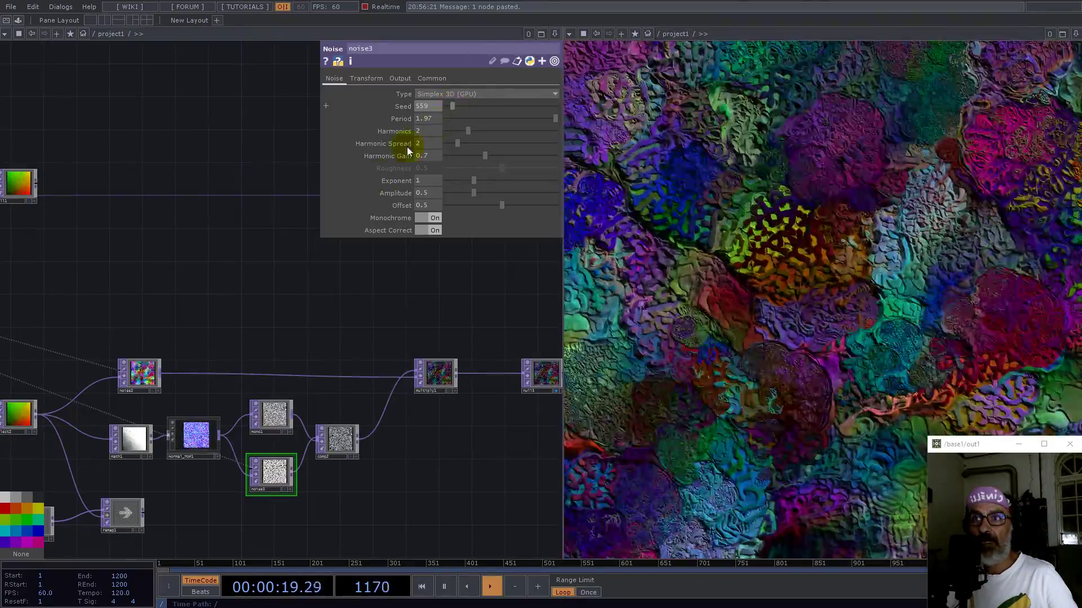
Set the strength of slope1 to 0.35.
{"action": "left_click_drag", "start_coordinate": [221, 277], "coordinate": [517, 334]}
{"action": "scroll", "coordinate": [503, 376], "scroll_direction": "down", "scroll_amount": 3}
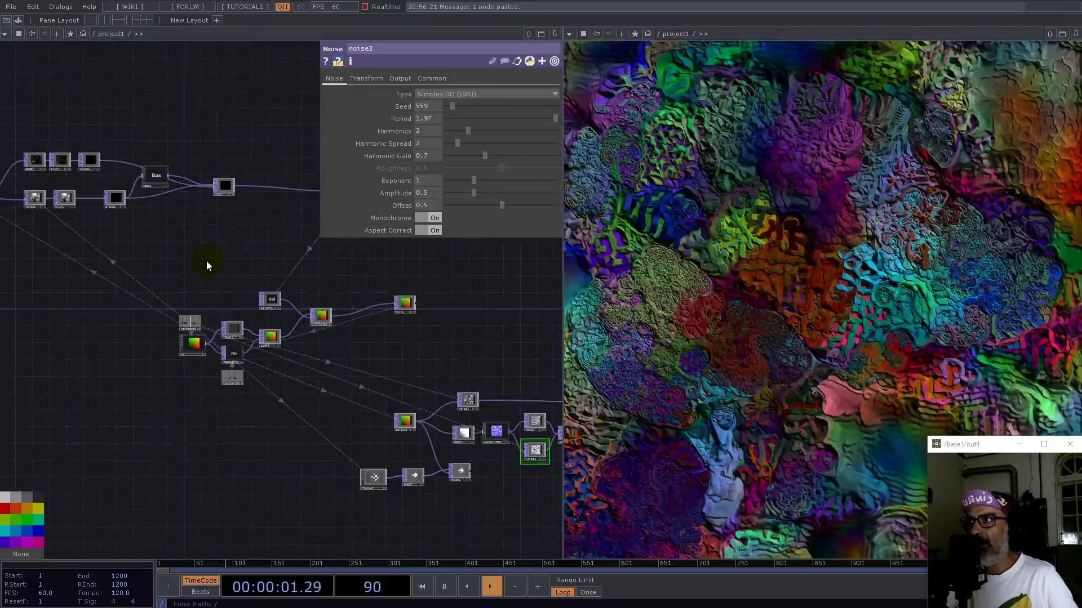
{"action": "left_click_drag", "start_coordinate": [207, 261], "coordinate": [405, 369]}
{"action": "scroll", "coordinate": [281, 293], "scroll_direction": "up", "scroll_amount": 5}
{"action": "left_click", "coordinate": [455, 365]}
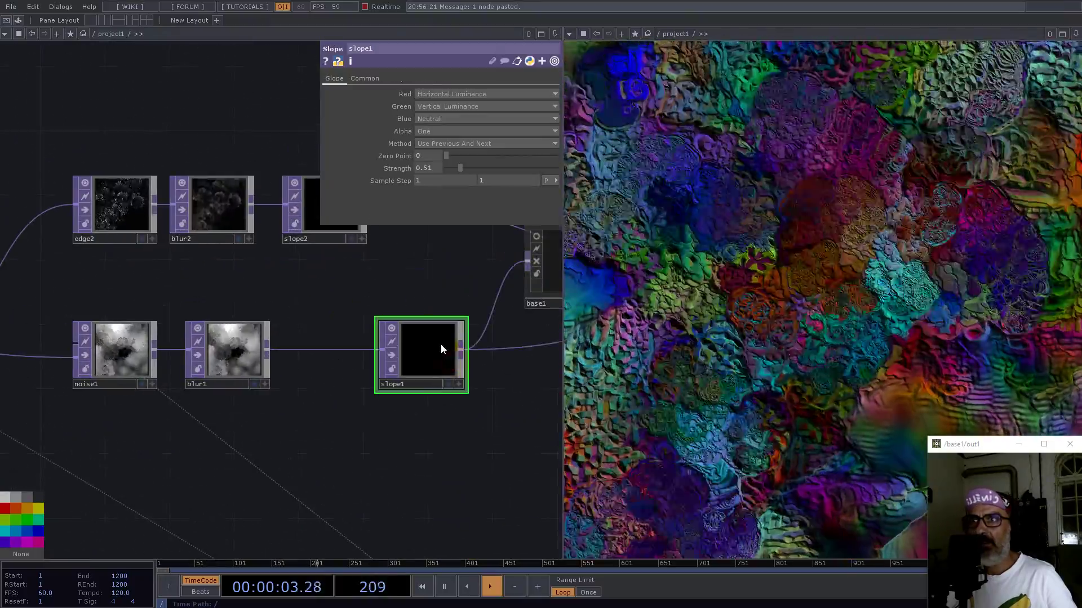
{"action": "left_click_drag", "start_coordinate": [461, 175], "coordinate": [453, 169]}
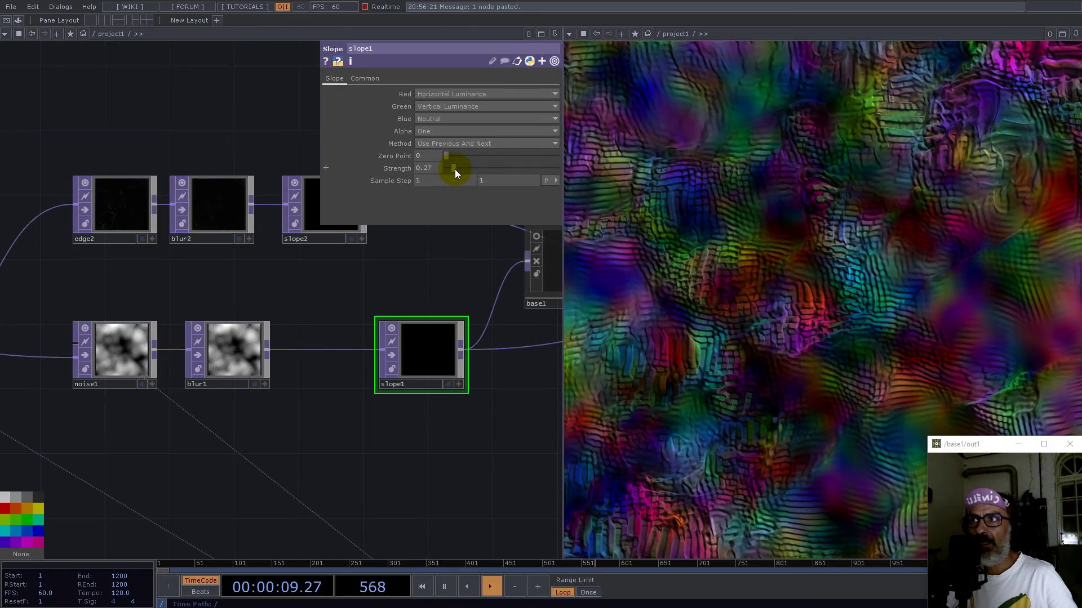
{"action": "left_click_drag", "start_coordinate": [457, 169], "coordinate": [458, 169]}
Move edge2 and blur2 closer to select3 to spread out the edge branch.
{"action": "left_click_drag", "start_coordinate": [207, 300], "coordinate": [383, 330]}
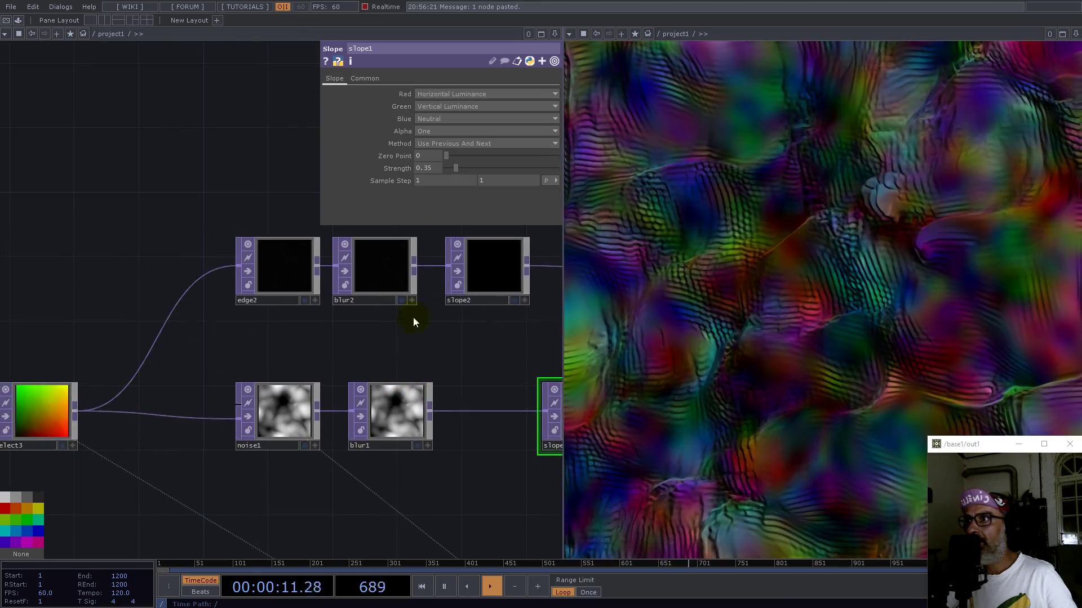
{"action": "middle_click", "coordinate": [363, 275]}
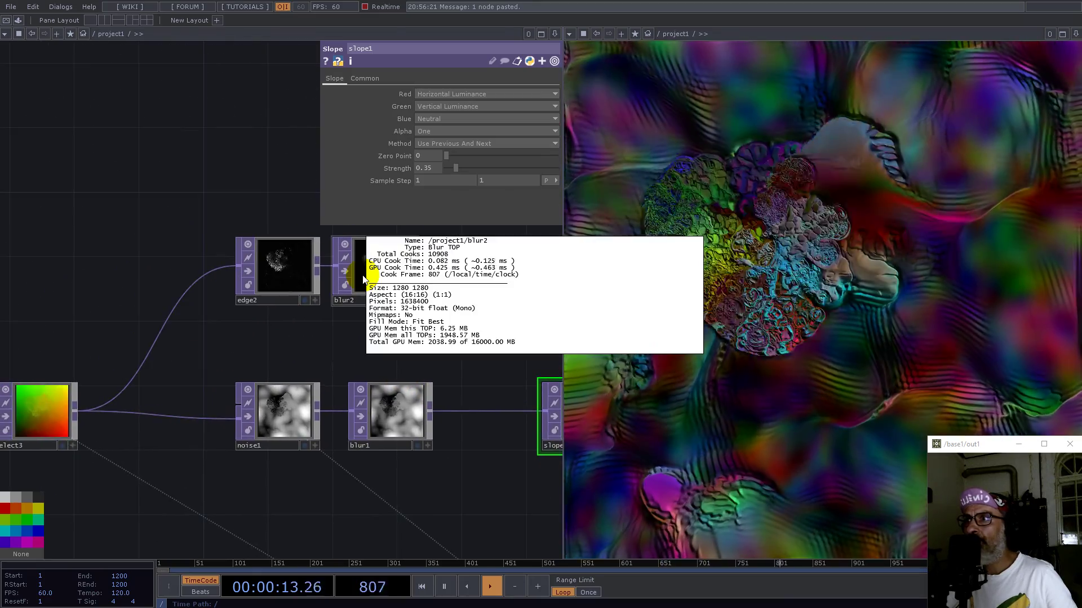
{"action": "left_click", "coordinate": [276, 267]}
{"action": "left_click_drag", "start_coordinate": [183, 239], "coordinate": [259, 278]}
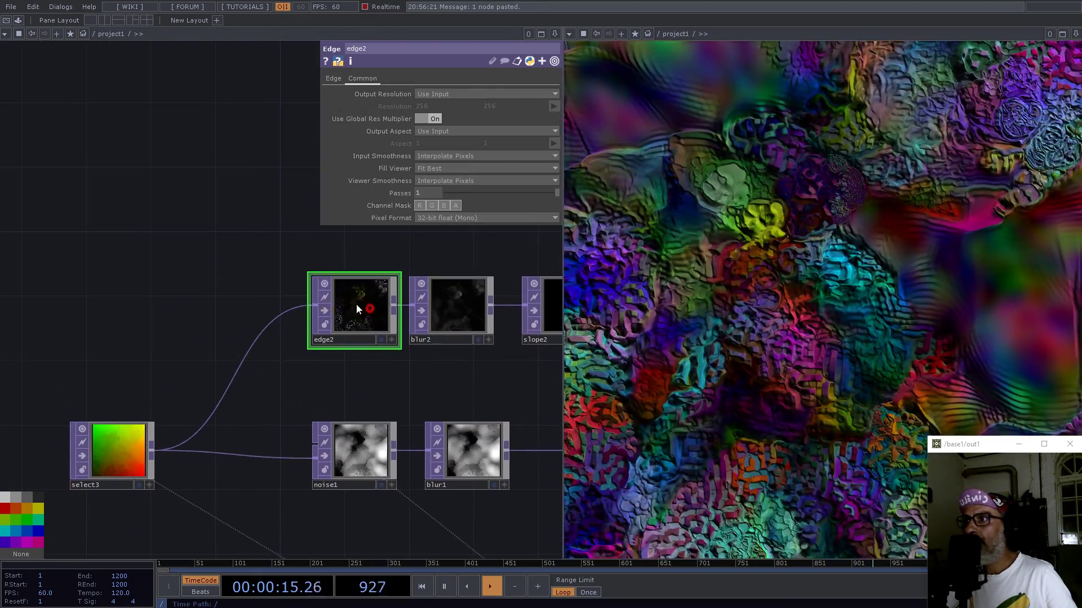
{"action": "left_click_drag", "start_coordinate": [360, 305], "coordinate": [296, 290]}
{"action": "left_click_drag", "start_coordinate": [464, 315], "coordinate": [400, 320]}
{"action": "left_click", "coordinate": [304, 304]}
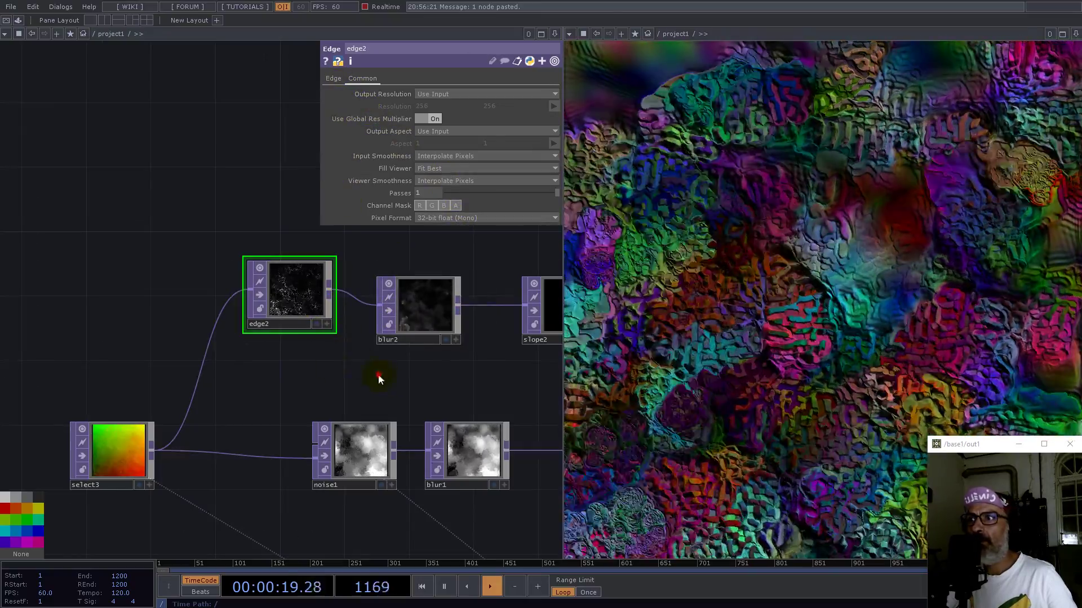
Fine-tune the strength of slope1 to 0.3625.
{"action": "left_click_drag", "start_coordinate": [386, 378], "coordinate": [141, 371]}
{"action": "left_click_drag", "start_coordinate": [320, 308], "coordinate": [319, 291]}
{"action": "left_click_drag", "start_coordinate": [391, 382], "coordinate": [350, 335]}
{"action": "left_click", "coordinate": [377, 405]}
{"action": "left_click_drag", "start_coordinate": [415, 321], "coordinate": [238, 298]}
{"action": "left_click", "coordinate": [439, 168]}
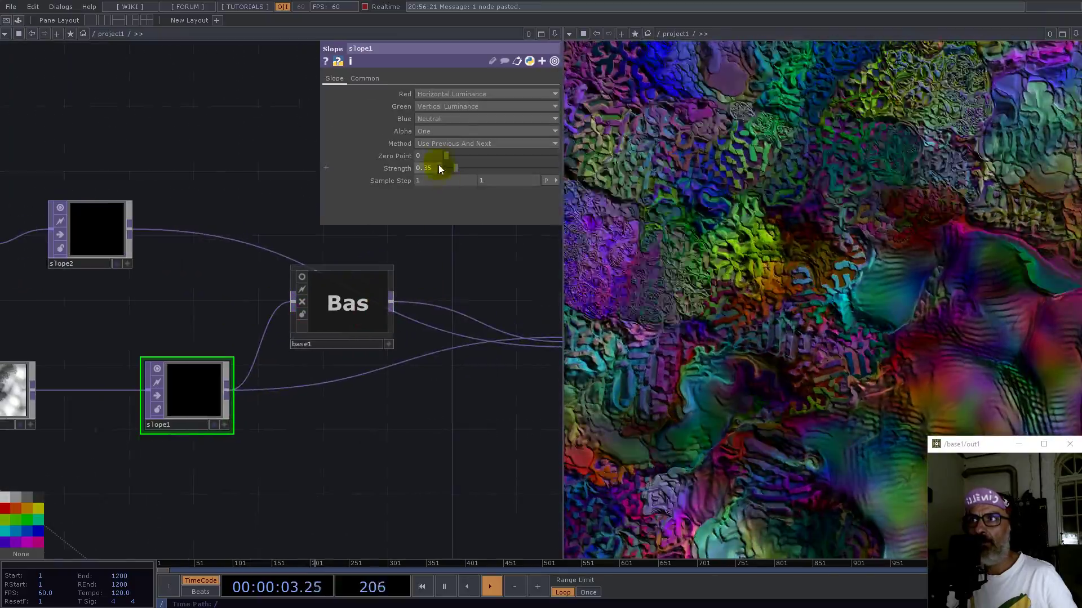
{"action": "mouse_move", "coordinate": [459, 167]}
{"action": "left_mouse_down"}
{"action": "mouse_move", "coordinate": [470, 168]}
{"action": "mouse_move", "coordinate": [457, 167]}
{"action": "left_mouse_up"}
{"action": "left_click", "coordinate": [429, 172]}
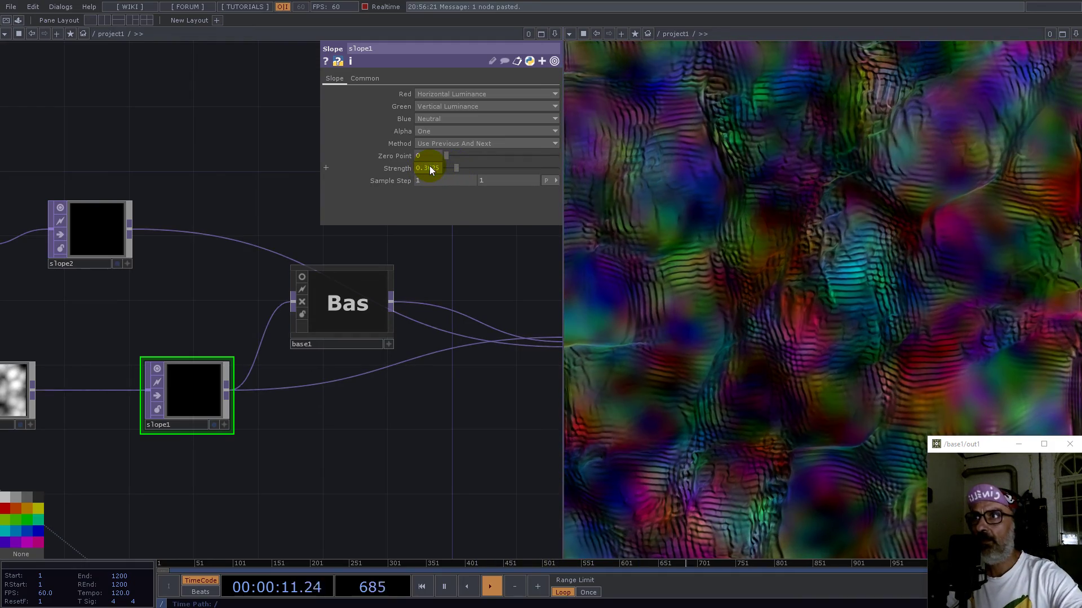
{"action": "left_click", "coordinate": [393, 228]}
Check the operation and the connected inputs of the comp1 Composite TOP.
{"action": "scroll", "coordinate": [338, 417], "scroll_direction": "down", "scroll_amount": 5}
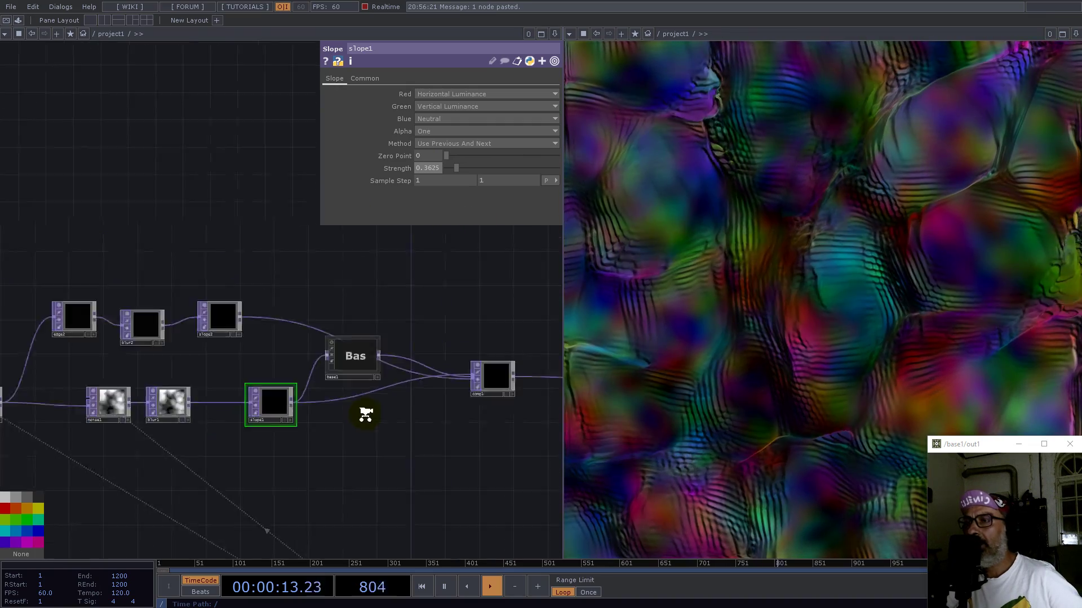
{"action": "scroll", "coordinate": [428, 394], "scroll_direction": "up", "scroll_amount": 6}
{"action": "left_click", "coordinate": [426, 353]}
{"action": "scroll", "coordinate": [442, 435], "scroll_direction": "down", "scroll_amount": 5}
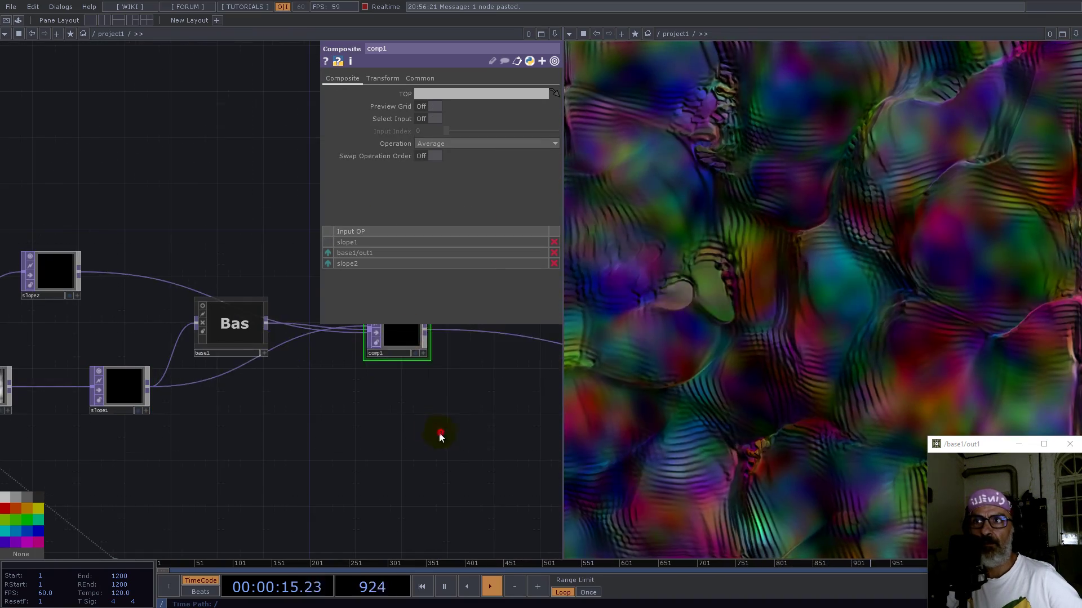
{"action": "left_click_drag", "start_coordinate": [311, 408], "coordinate": [382, 428]}
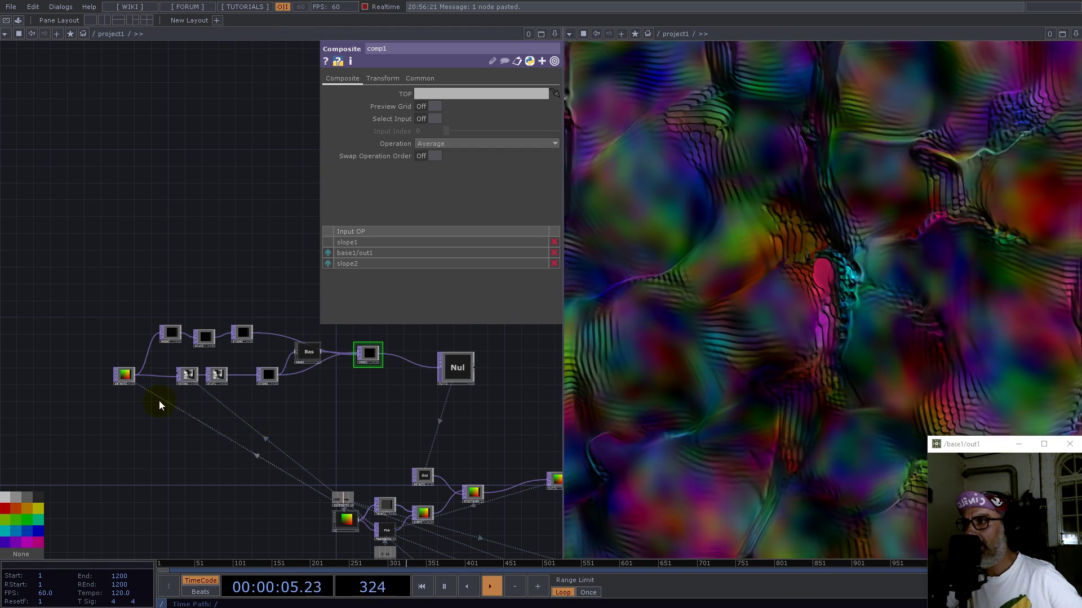
Duplicate noise1 and place the copy below it, fed by select3.
{"action": "scroll", "coordinate": [159, 403], "scroll_direction": "up", "scroll_amount": 3}
{"action": "left_click", "coordinate": [218, 355]}
{"action": "key", "text": "ctrl+c"}
{"action": "key", "text": "ctrl+v"}
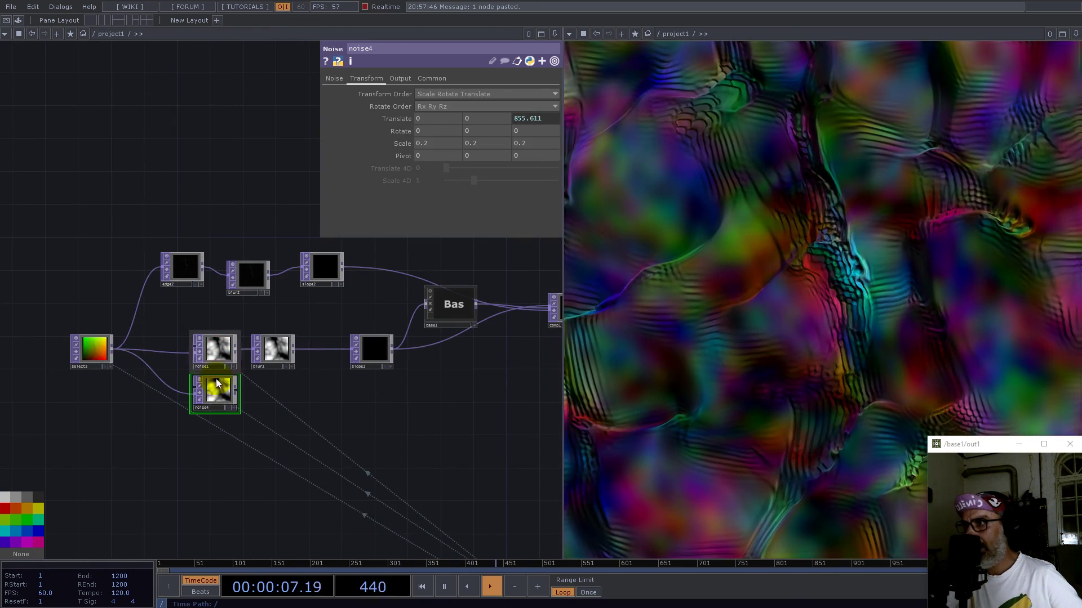
{"action": "left_click_drag", "start_coordinate": [218, 384], "coordinate": [218, 417]}
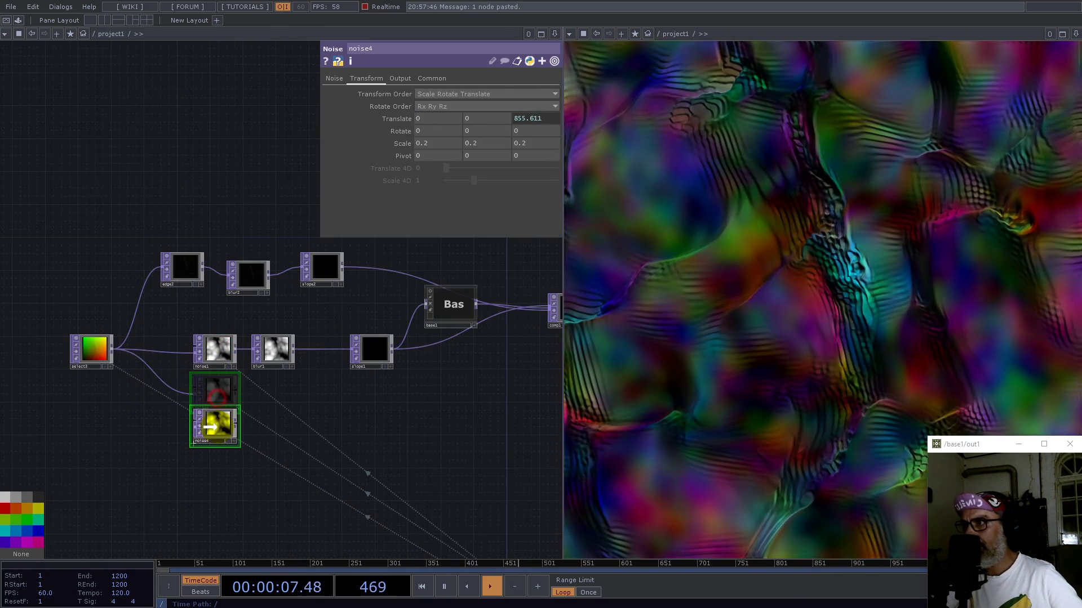
Give noise4 the 32-bit float (RG) pixel format, turn Monochrome off and set its amplitude to 0.
{"action": "left_click", "coordinate": [439, 80]}
{"action": "left_click", "coordinate": [506, 219]}
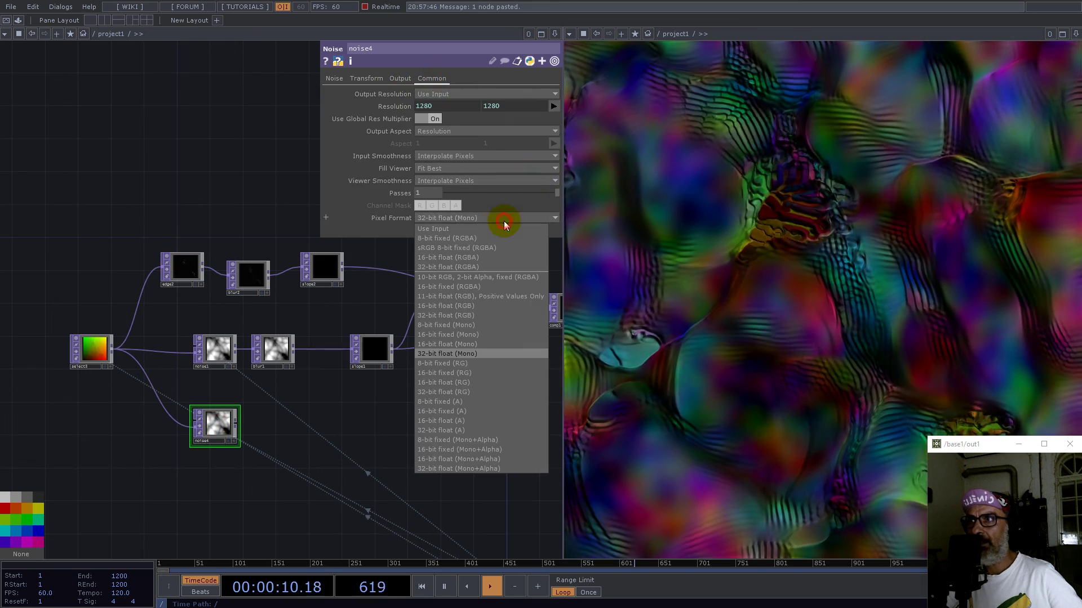
{"action": "left_click", "coordinate": [465, 392]}
{"action": "left_click", "coordinate": [334, 78]}
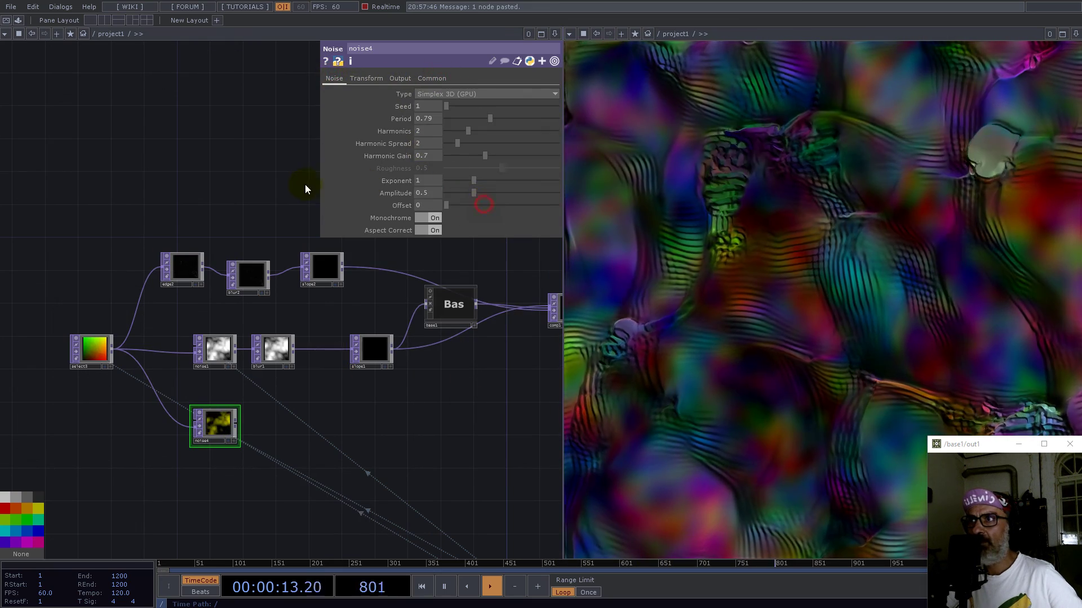
Connect noise4 to comp1 and raise its amplitude to about 0.002.
{"action": "left_click_drag", "start_coordinate": [428, 437], "coordinate": [254, 423]}
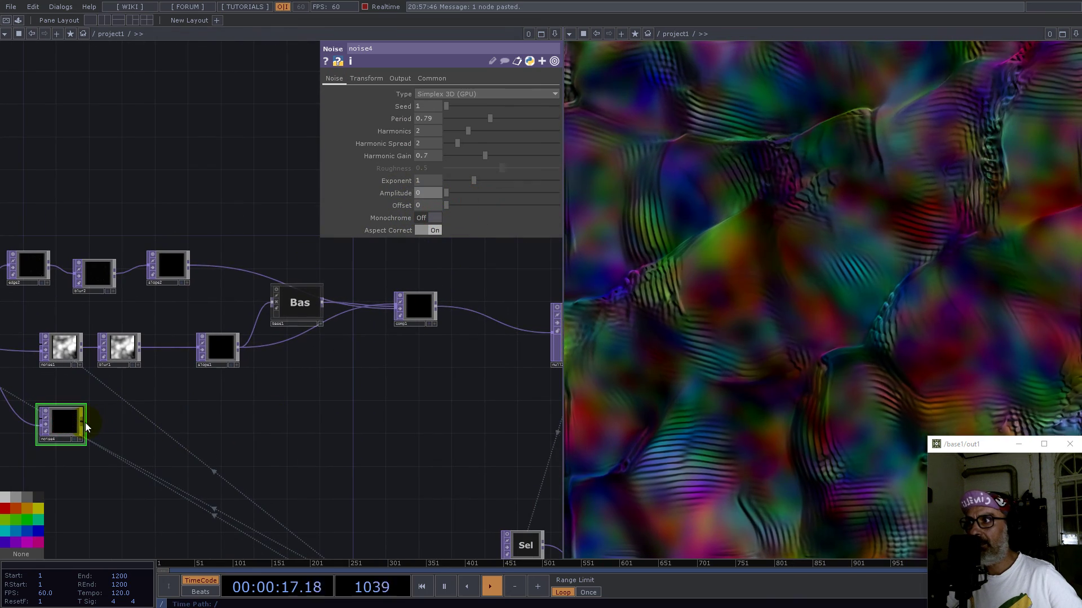
{"action": "left_click_drag", "start_coordinate": [383, 327], "coordinate": [394, 318]}
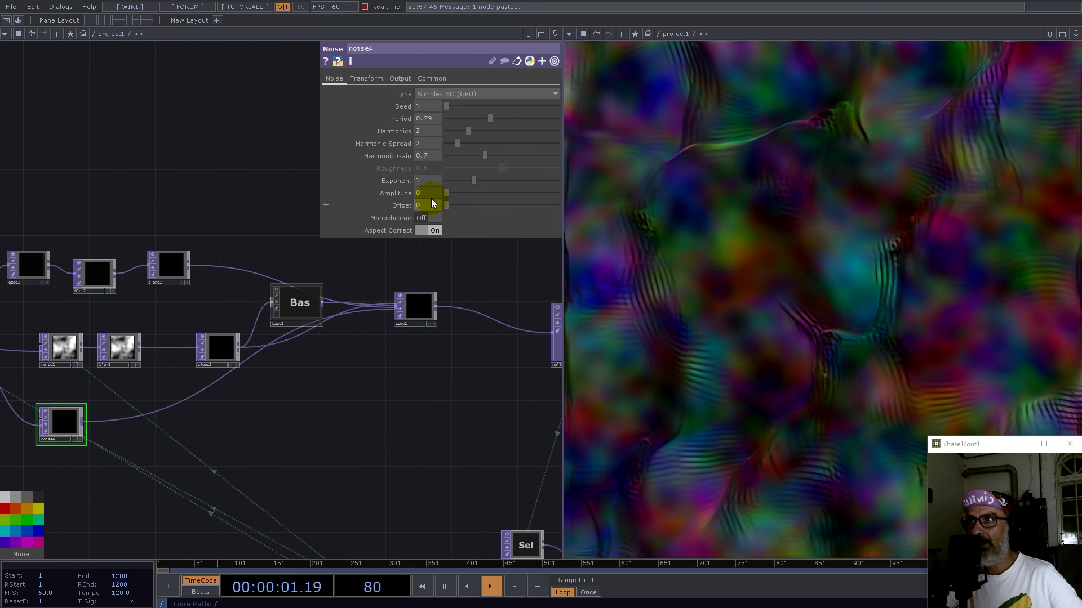
{"action": "middle_click_drag", "start_coordinate": [450, 217], "coordinate": [456, 219]}
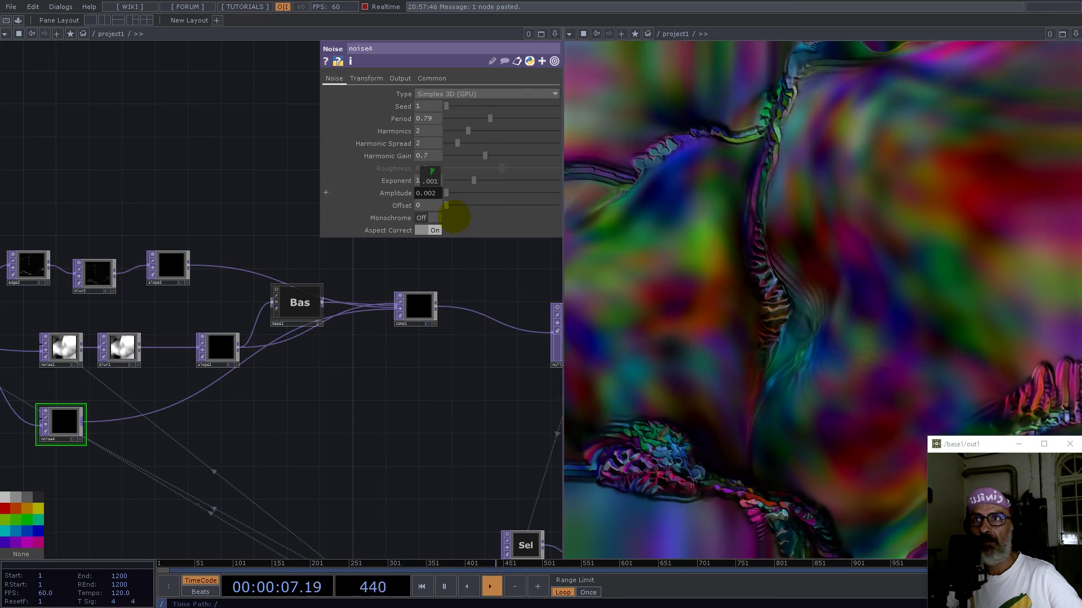
Set the scale of noise2 to 0.2 on all three axes.
{"action": "scroll", "coordinate": [282, 373], "scroll_direction": "down", "scroll_amount": 6}
{"action": "scroll", "coordinate": [371, 434], "scroll_direction": "up", "scroll_amount": 6}
{"action": "left_click_drag", "start_coordinate": [468, 459], "coordinate": [156, 247]}
{"action": "scroll", "coordinate": [155, 248], "scroll_direction": "down", "scroll_amount": 2}
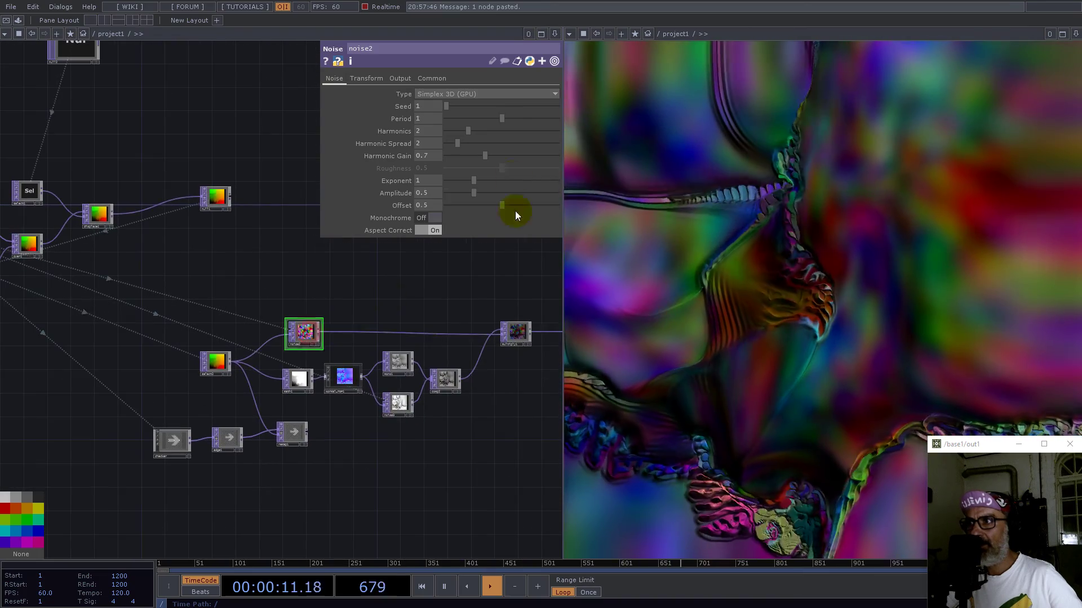
{"action": "left_click", "coordinate": [373, 75]}
{"action": "left_click_drag", "start_coordinate": [414, 147], "coordinate": [230, 127]}
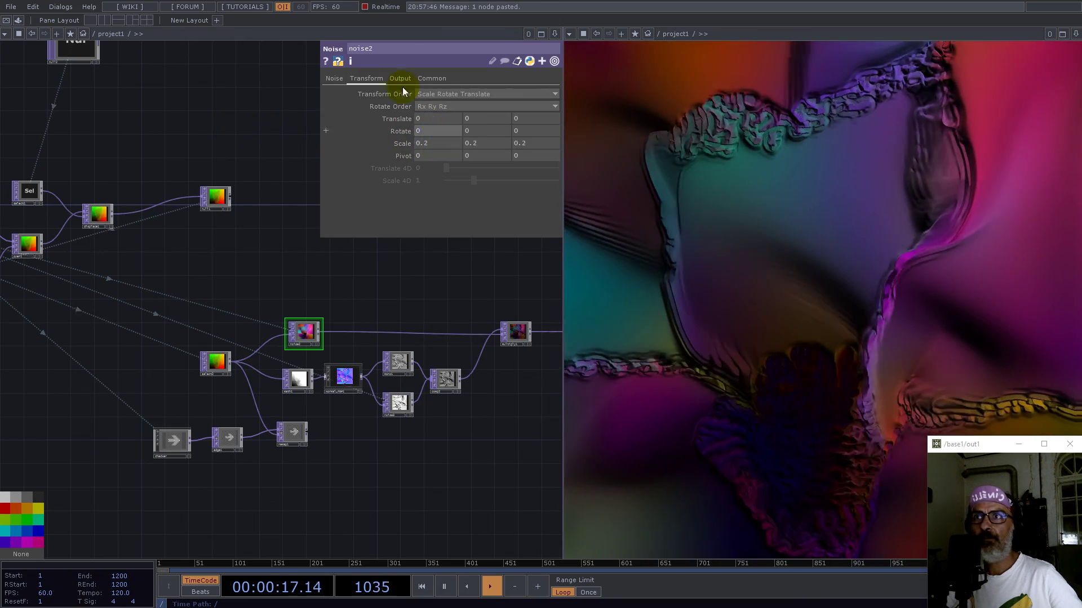
Set the period of noise2 to 0.7.
{"action": "left_click", "coordinate": [334, 78]}
{"action": "mouse_move", "coordinate": [502, 117]}
{"action": "left_mouse_down"}
{"action": "mouse_move", "coordinate": [467, 117]}
{"action": "mouse_move", "coordinate": [485, 117]}
{"action": "left_mouse_up"}
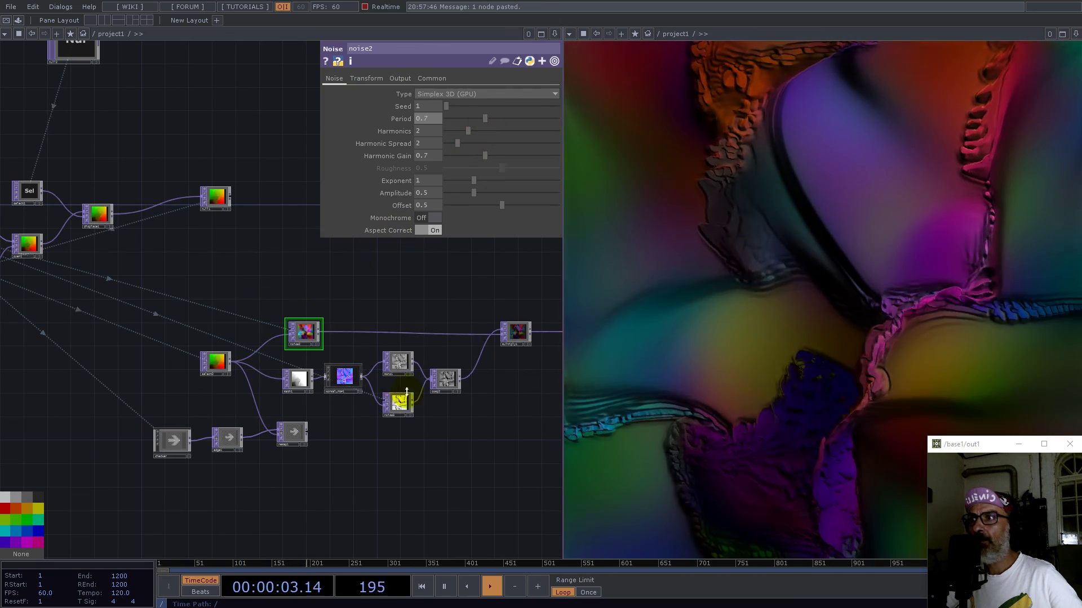
{"action": "scroll", "coordinate": [448, 388], "scroll_direction": "up", "scroll_amount": 3}
{"action": "scroll", "coordinate": [447, 389], "scroll_direction": "down", "scroll_amount": 3}
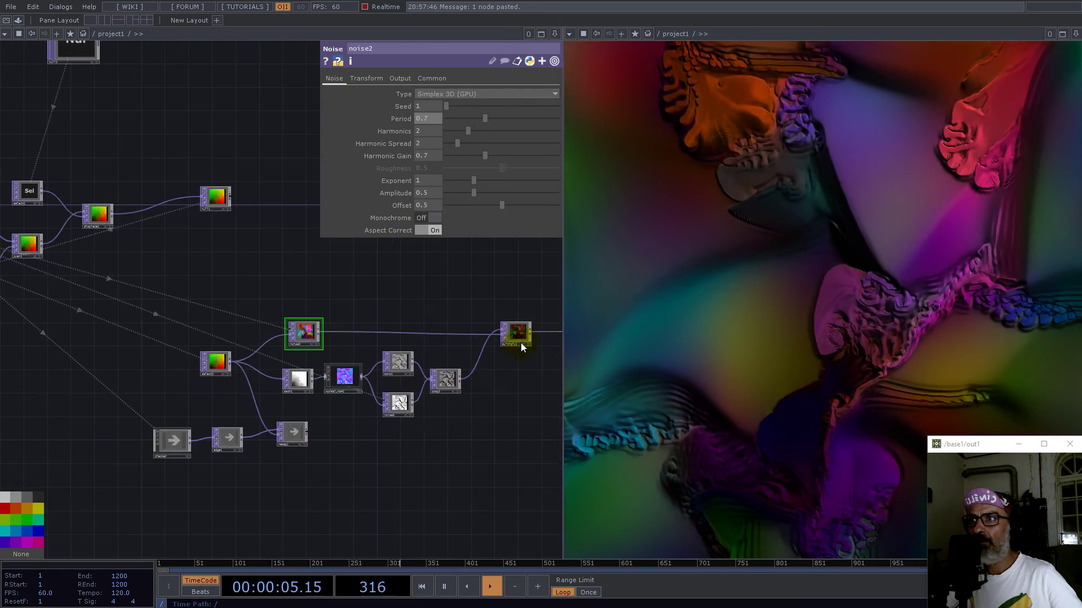
Change multiply1 into a Composite TOP and set its operation to Soft Light.
{"action": "left_click", "coordinate": [523, 336]}
{"action": "left_click_drag", "start_coordinate": [481, 283], "coordinate": [294, 270]}
{"action": "right_click", "coordinate": [331, 322]}
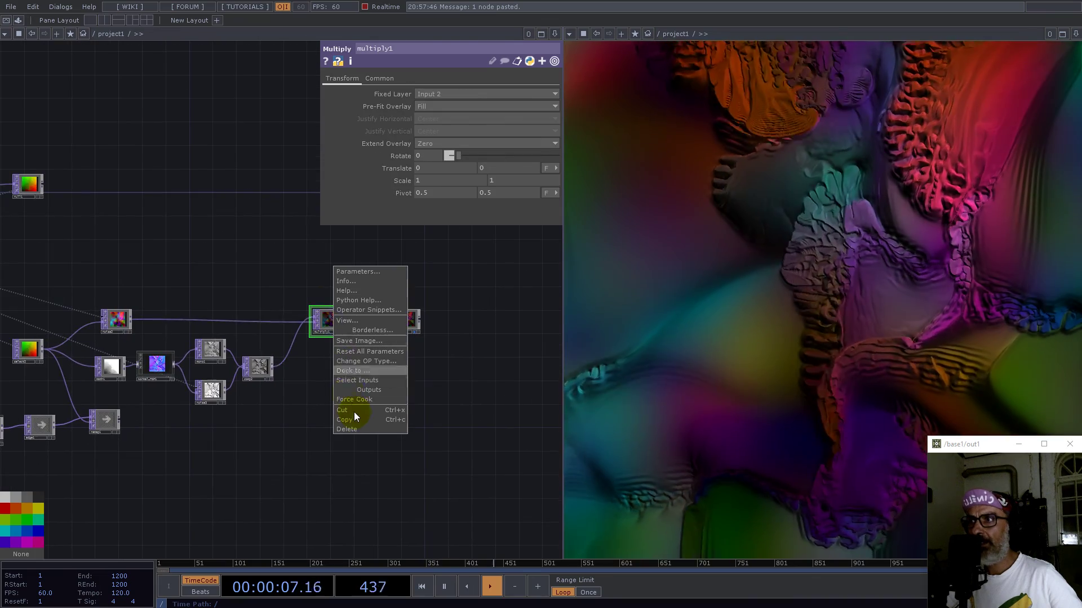
{"action": "left_click", "coordinate": [359, 362]}
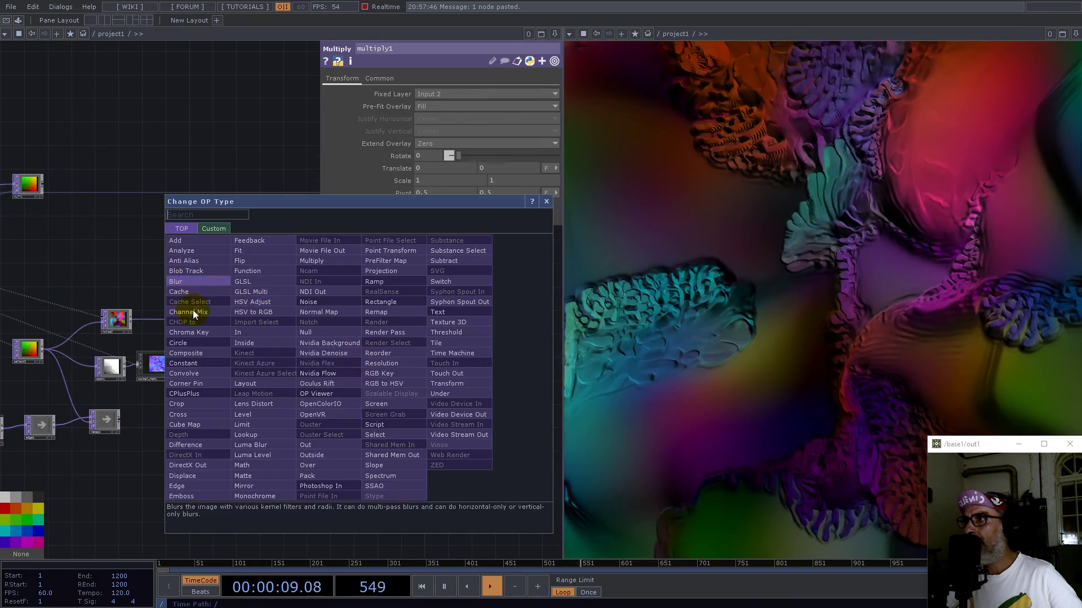
{"action": "left_click", "coordinate": [191, 354]}
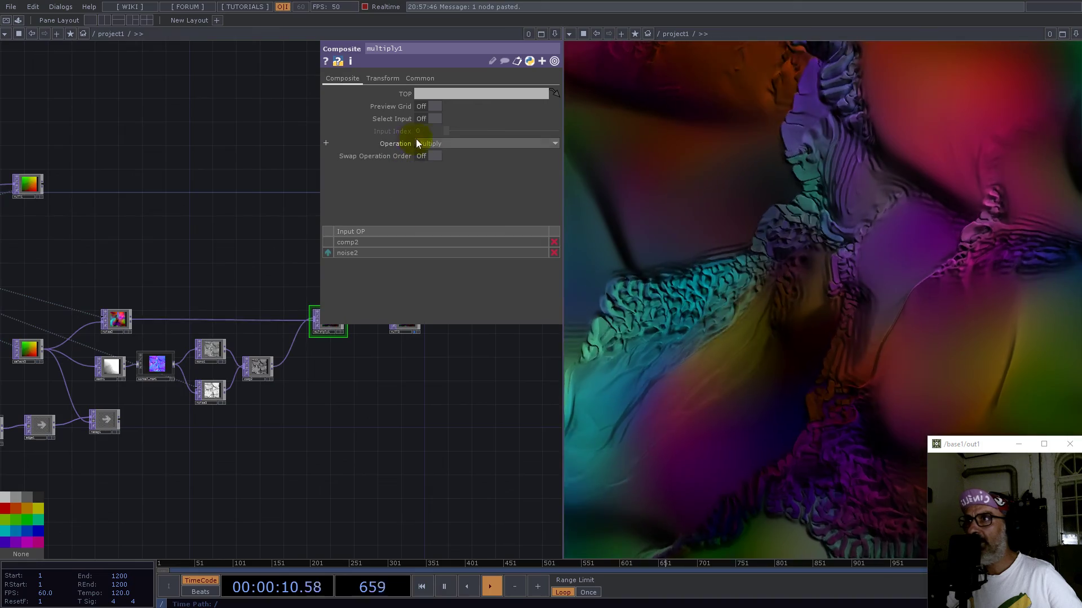
{"action": "left_click", "coordinate": [434, 144]}
{"action": "left_click", "coordinate": [490, 279]}
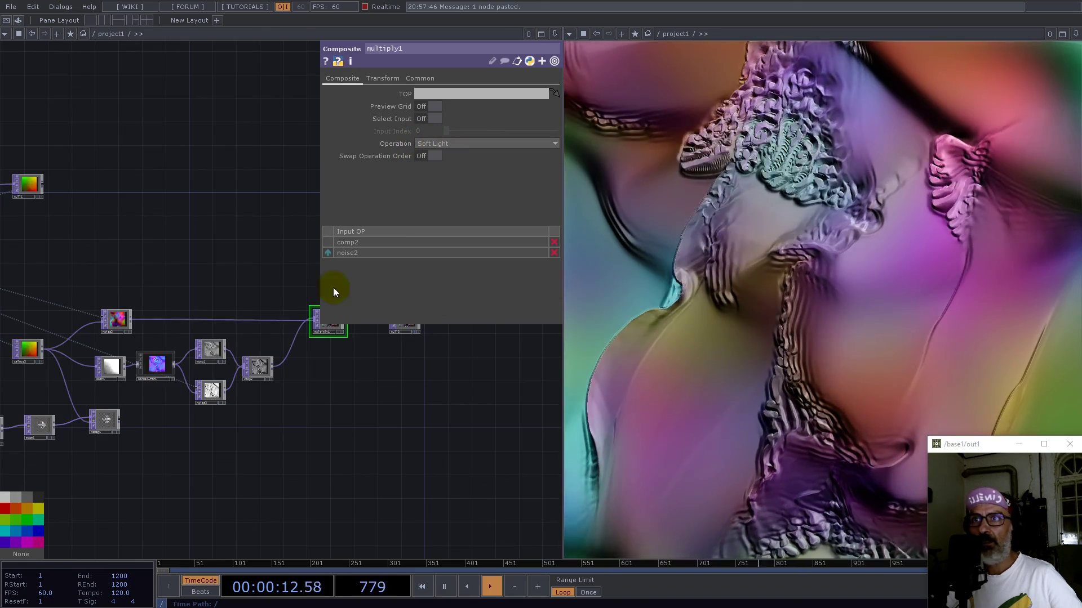
Move the output null aside and insert an HSV Adjust TOP on the wire between multiply1 and the null.
{"action": "left_click_drag", "start_coordinate": [236, 253], "coordinate": [178, 340]}
{"action": "left_click_drag", "start_coordinate": [347, 405], "coordinate": [441, 365]}
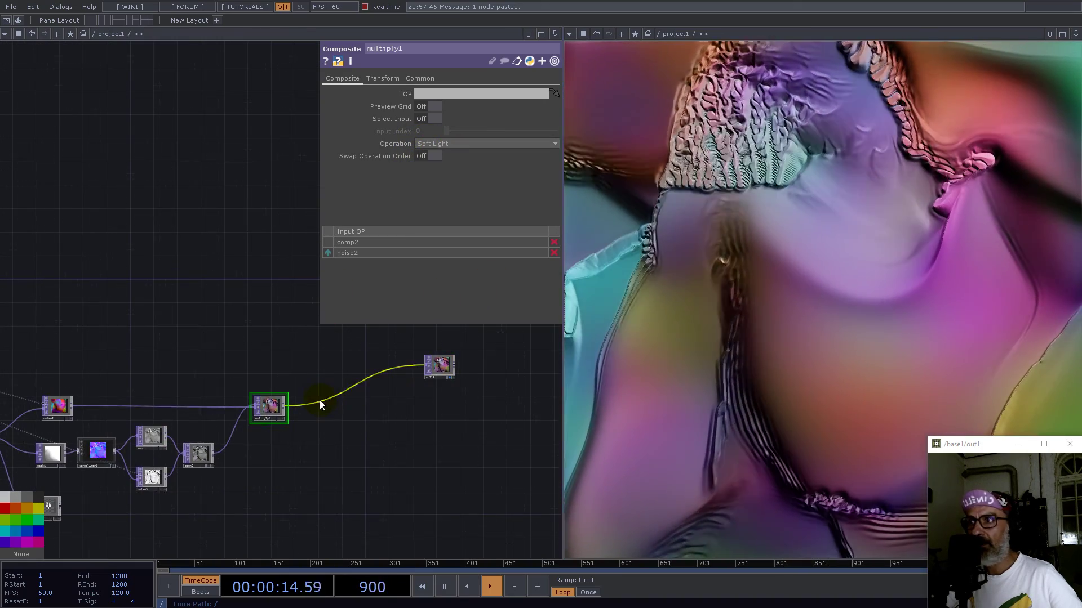
{"action": "right_click", "coordinate": [319, 402]}
{"action": "left_click", "coordinate": [337, 388]}
{"action": "type", "text": "h"}
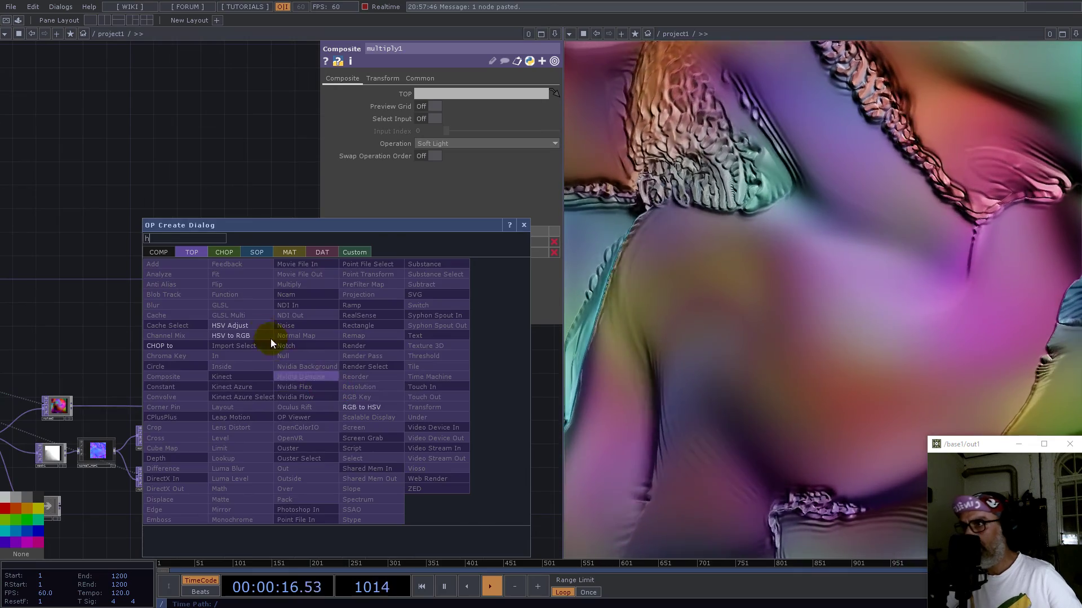
{"action": "left_click", "coordinate": [243, 325]}
{"action": "left_click", "coordinate": [322, 406]}
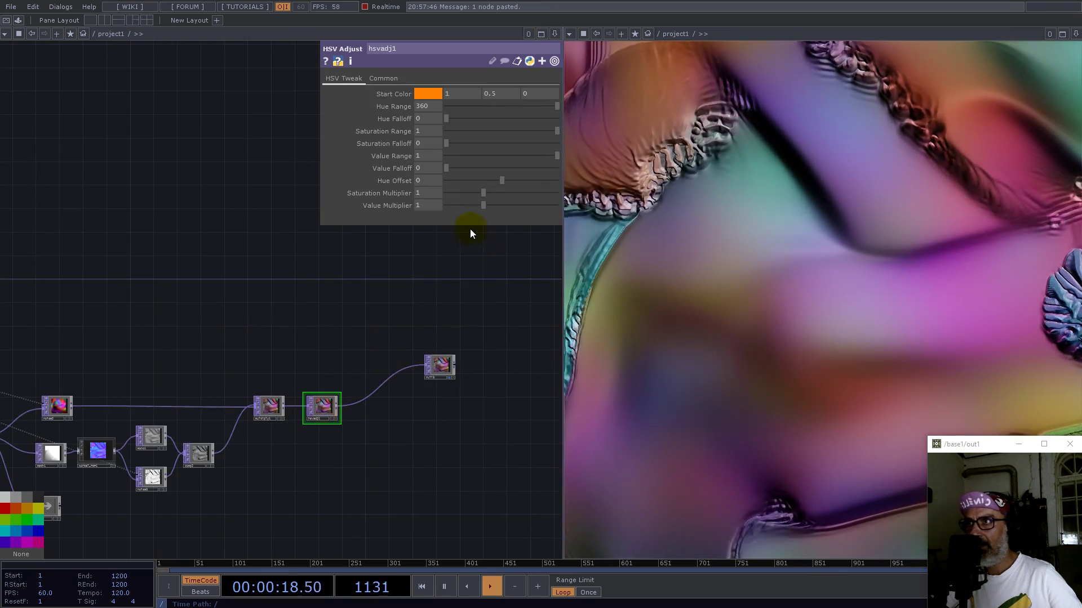
Try a higher value multiplier on hsvadj1, undo it, and set the saturation multiplier to about 2.16.
{"action": "left_click_drag", "start_coordinate": [479, 205], "coordinate": [484, 205]}
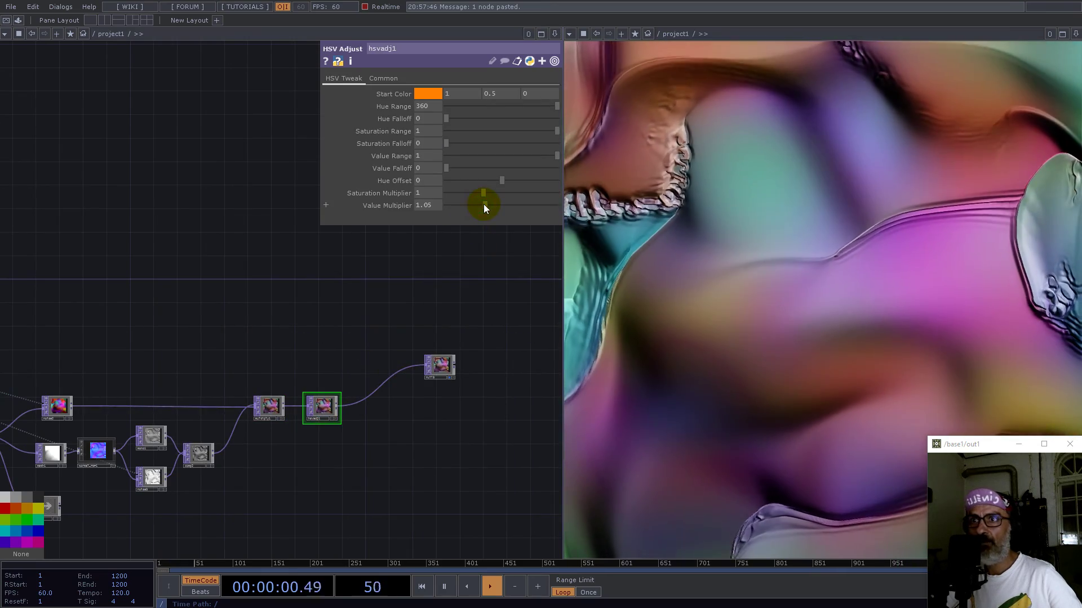
{"action": "key", "text": "ctrl+z"}
{"action": "left_click_drag", "start_coordinate": [483, 193], "coordinate": [526, 194]}
Set the filter size of blur2 to 32.
{"action": "left_click_drag", "start_coordinate": [321, 258], "coordinate": [455, 285]}
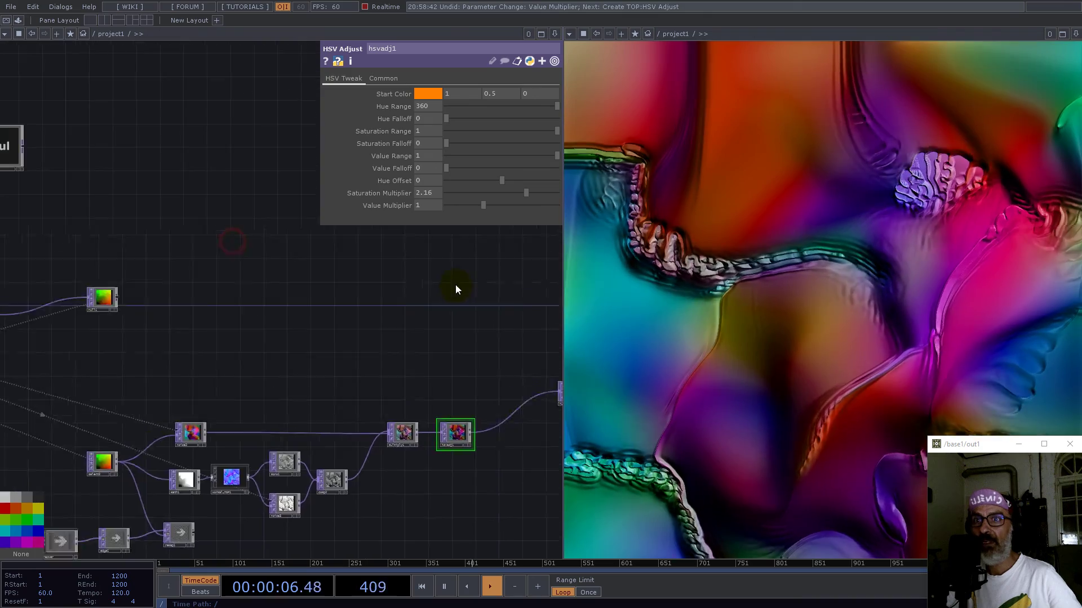
{"action": "scroll", "coordinate": [455, 285], "scroll_direction": "down", "scroll_amount": 5}
{"action": "scroll", "coordinate": [220, 268], "scroll_direction": "up", "scroll_amount": 5}
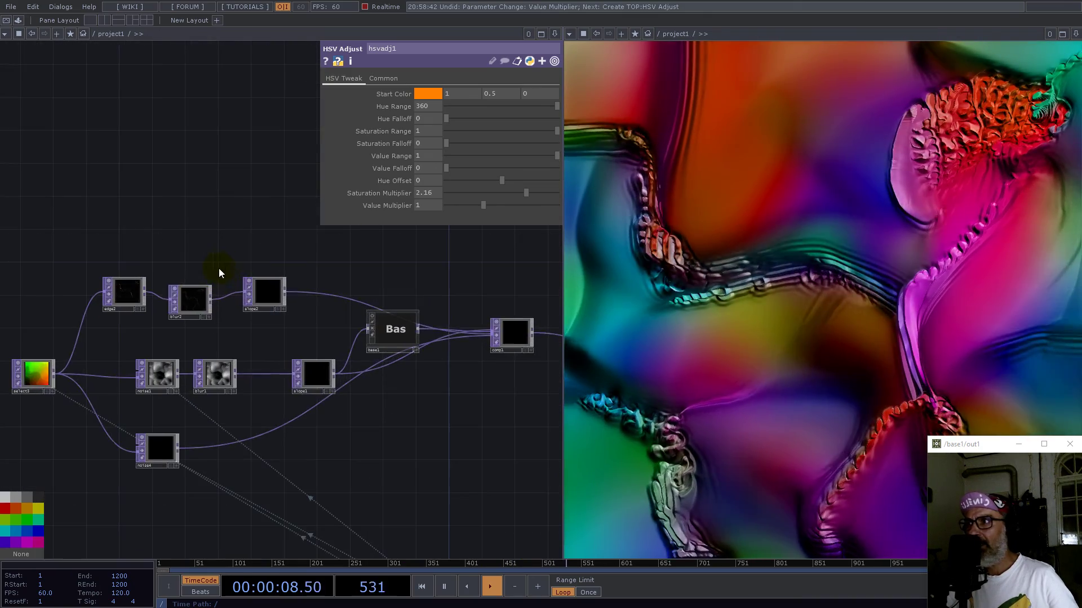
{"action": "scroll", "coordinate": [186, 298], "scroll_direction": "up", "scroll_amount": 2}
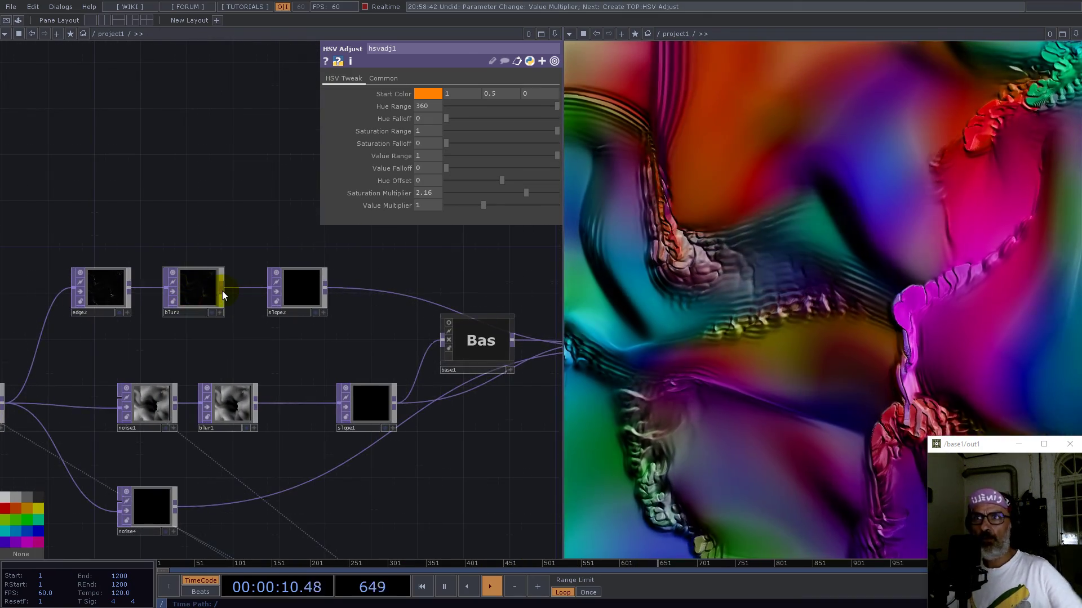
{"action": "left_click", "coordinate": [212, 296]}
{"action": "left_click_drag", "start_coordinate": [551, 148], "coordinate": [614, 164]}
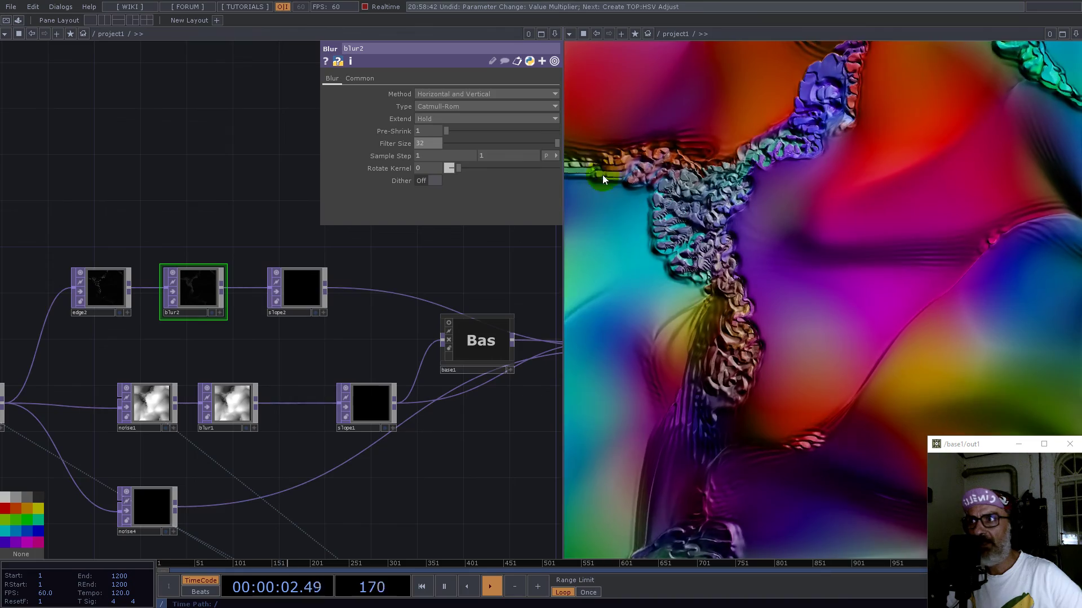
Duplicate base1, feed the copy from slope2 and place it above the wire to comp1.
{"action": "left_click_drag", "start_coordinate": [481, 278], "coordinate": [333, 315]}
{"action": "left_click", "coordinate": [325, 380]}
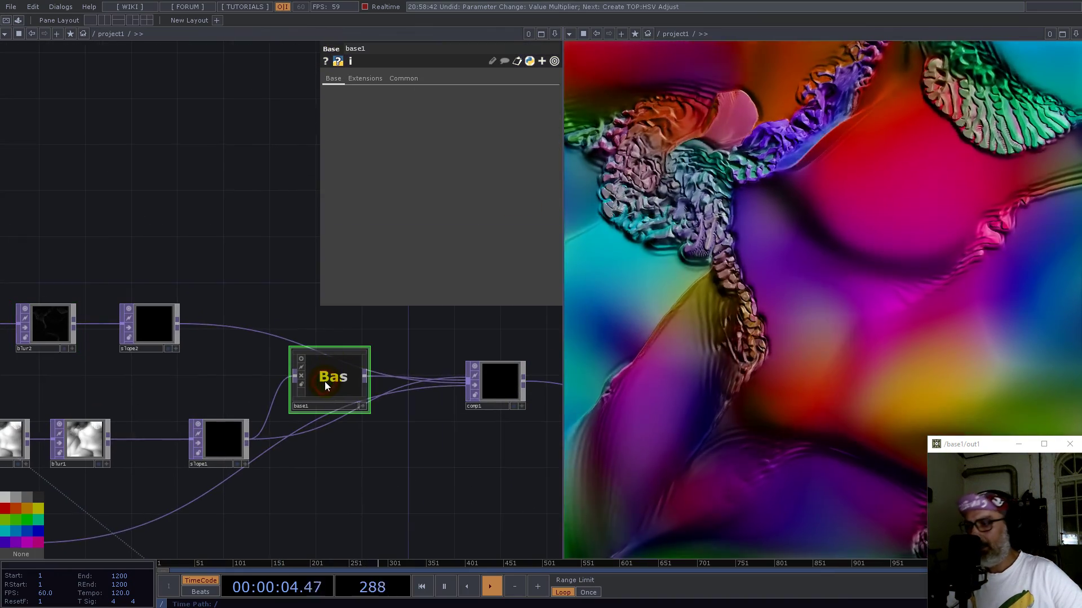
{"action": "key", "text": "ctrl+c"}
{"action": "key", "text": "ctrl+v"}
{"action": "left_click", "coordinate": [290, 280]}
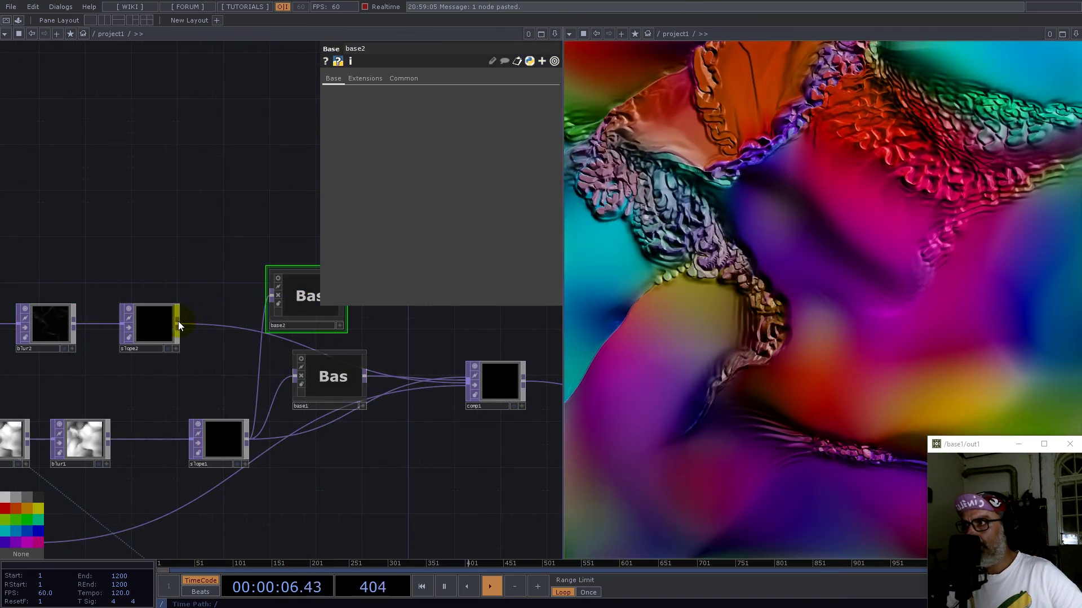
{"action": "left_click", "coordinate": [178, 323]}
{"action": "left_click", "coordinate": [257, 362]}
{"action": "left_click_drag", "start_coordinate": [278, 304], "coordinate": [221, 270]}
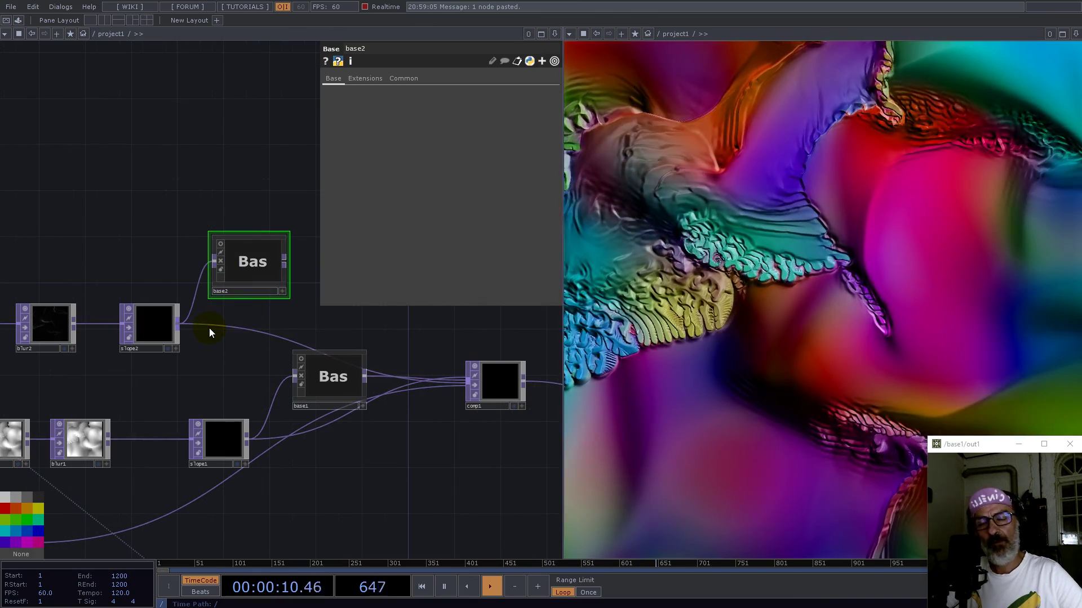
Connect base2 to comp1 in place of slope2's direct link and move base2 down beside slope2.
{"action": "left_click_drag", "start_coordinate": [99, 270], "coordinate": [140, 293]}
{"action": "left_click_drag", "start_coordinate": [365, 344], "coordinate": [337, 356]}
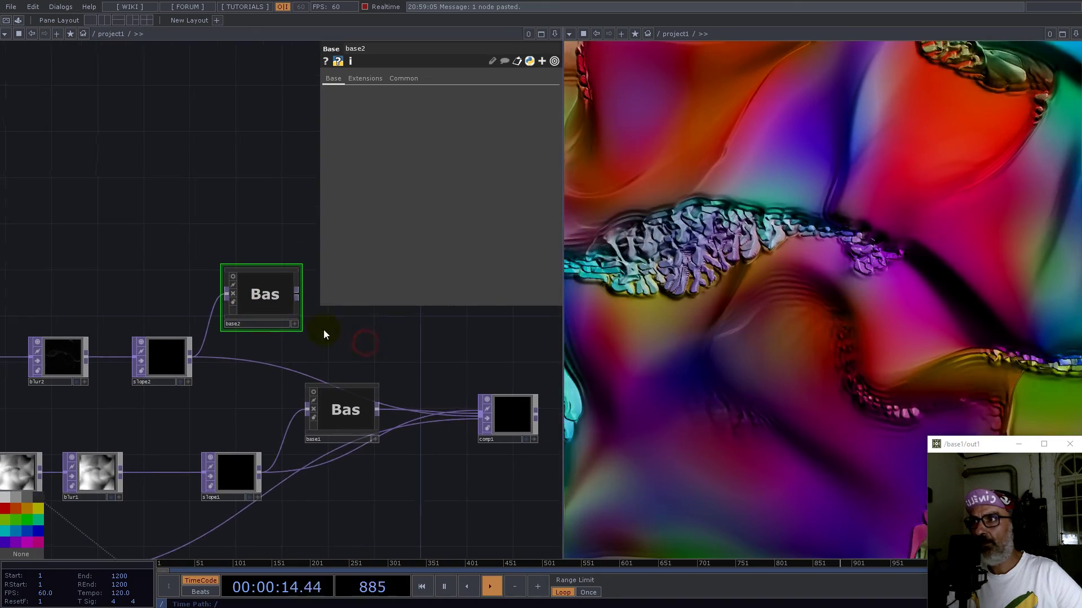
{"action": "left_click_drag", "start_coordinate": [292, 294], "coordinate": [264, 366]}
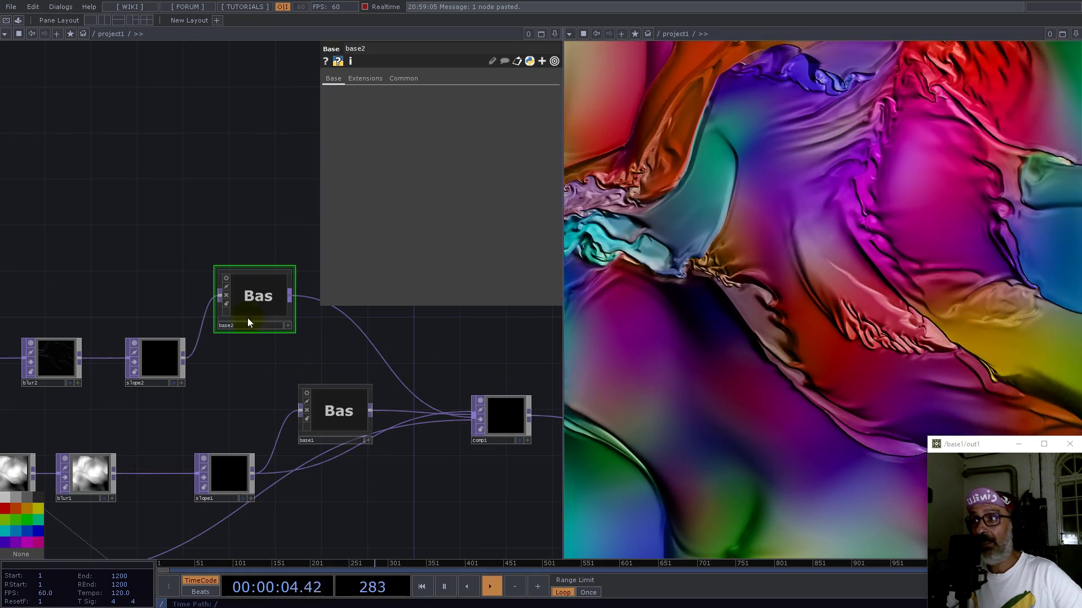
{"action": "left_click_drag", "start_coordinate": [248, 322], "coordinate": [236, 380]}
Tidy the displacement network by moving comp1 further along the slope1 row and shifting base1 slightly down.
{"action": "left_click_drag", "start_coordinate": [546, 487], "coordinate": [391, 432]}
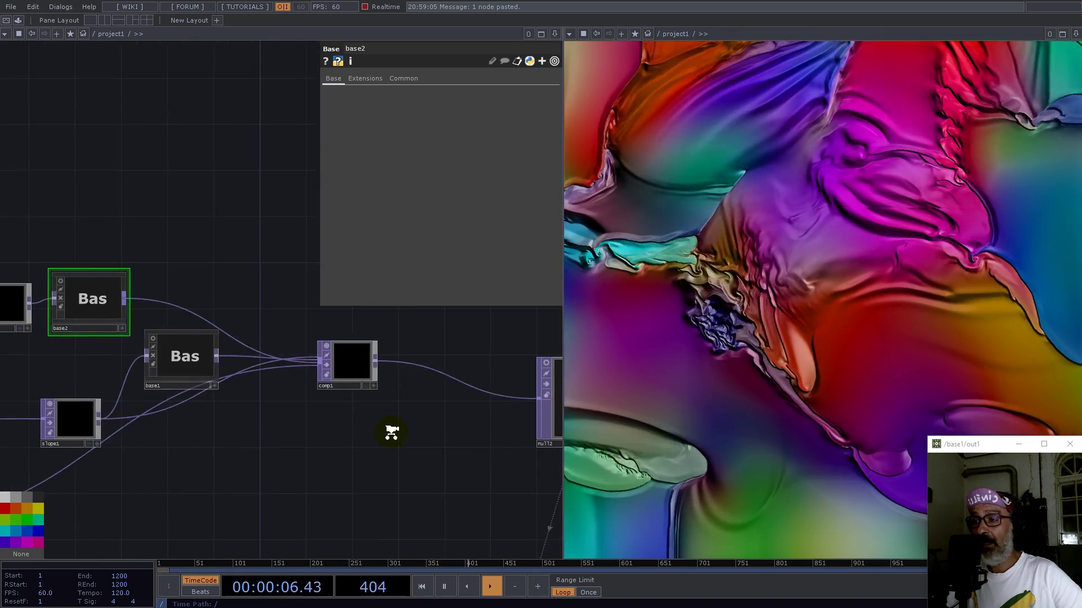
{"action": "scroll", "coordinate": [392, 432], "scroll_direction": "down", "scroll_amount": 5}
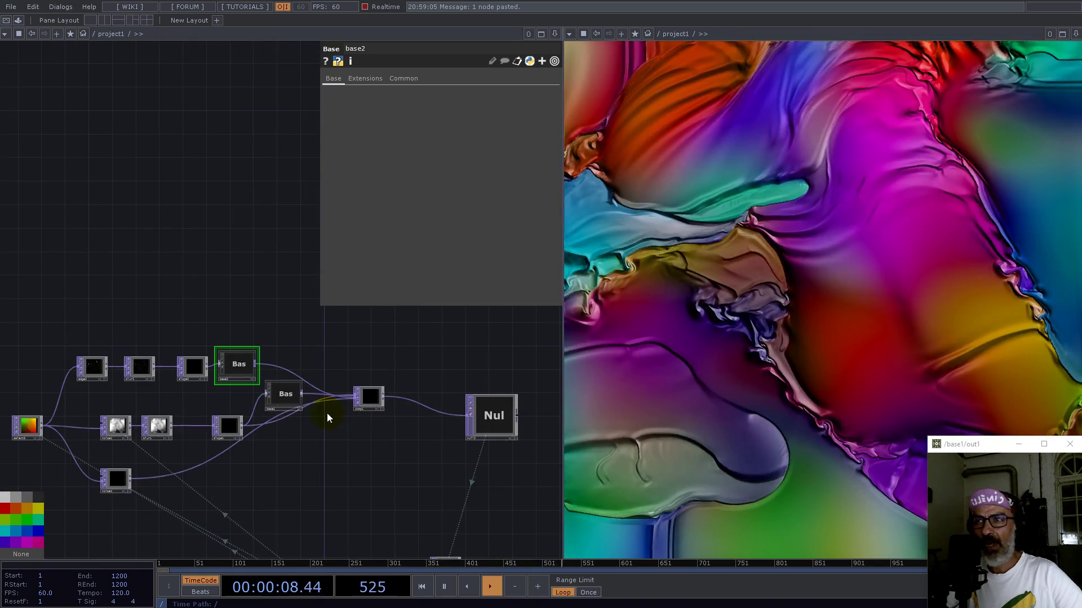
{"action": "scroll", "coordinate": [279, 411], "scroll_direction": "up", "scroll_amount": 5}
{"action": "scroll", "coordinate": [445, 439], "scroll_direction": "down", "scroll_amount": 3}
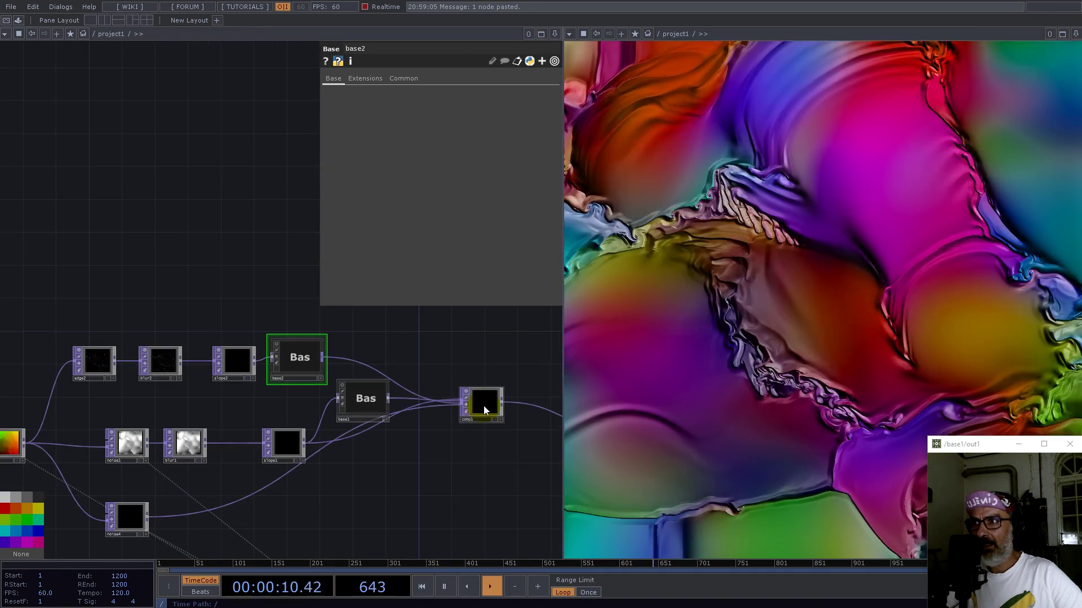
{"action": "left_click_drag", "start_coordinate": [483, 405], "coordinate": [518, 446]}
{"action": "mouse_move", "coordinate": [349, 401]}
{"action": "left_mouse_down"}
{"action": "mouse_move", "coordinate": [350, 418]}
{"action": "mouse_move", "coordinate": [349, 409]}
{"action": "left_mouse_up"}
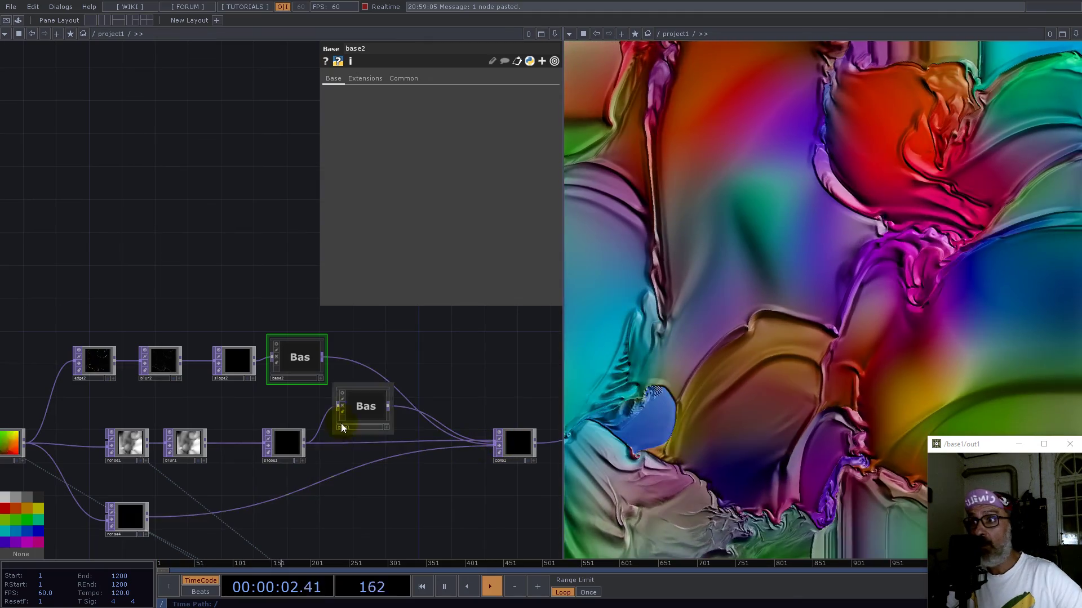
Add a Cross TOP after base1 and connect slope1 as its second input.
{"action": "left_click", "coordinate": [388, 405]}
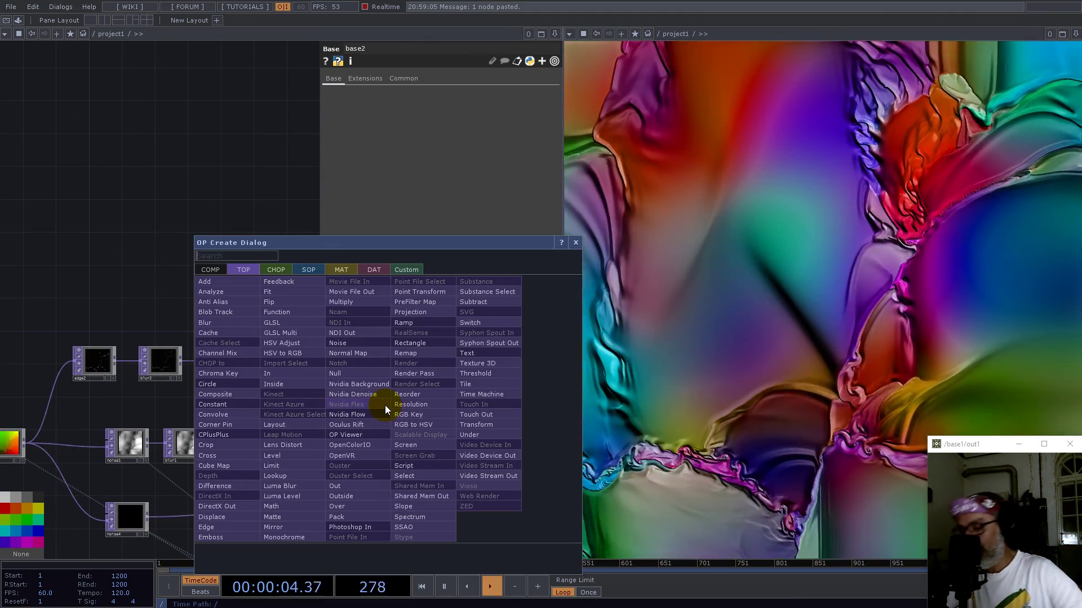
{"action": "type", "text": "cr"}
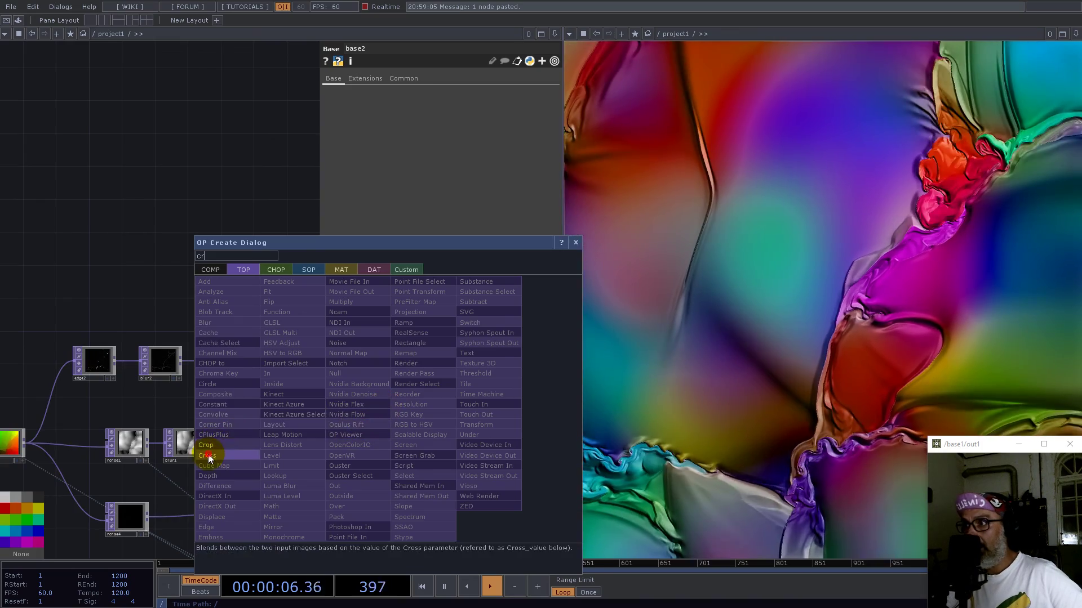
{"action": "left_click", "coordinate": [208, 454]}
{"action": "left_click", "coordinate": [418, 432]}
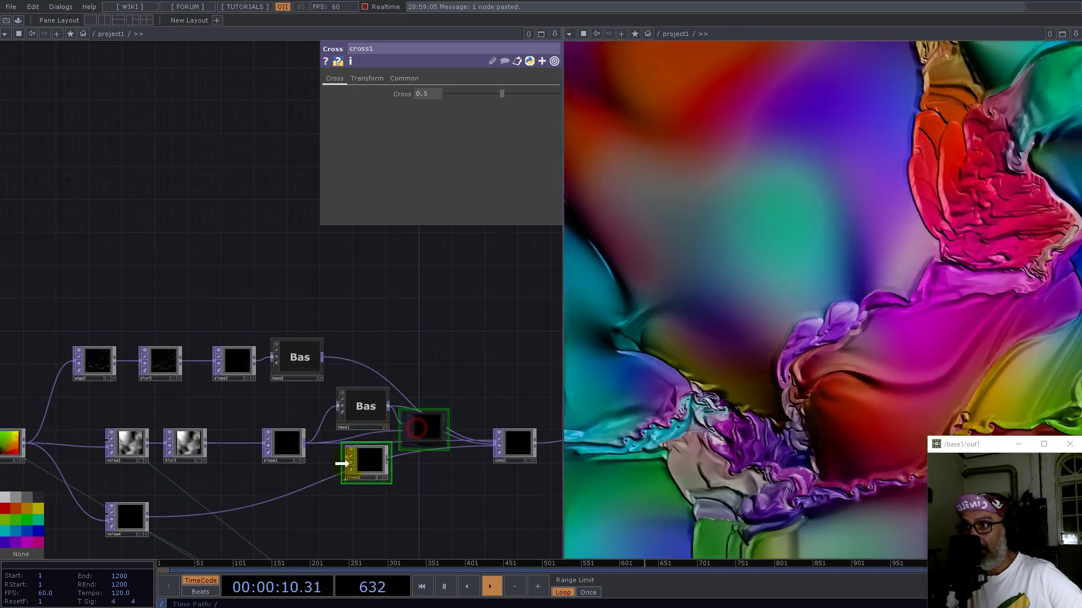
{"action": "left_click_drag", "start_coordinate": [433, 426], "coordinate": [351, 446]}
{"action": "scroll", "coordinate": [389, 438], "scroll_direction": "up", "scroll_amount": 5}
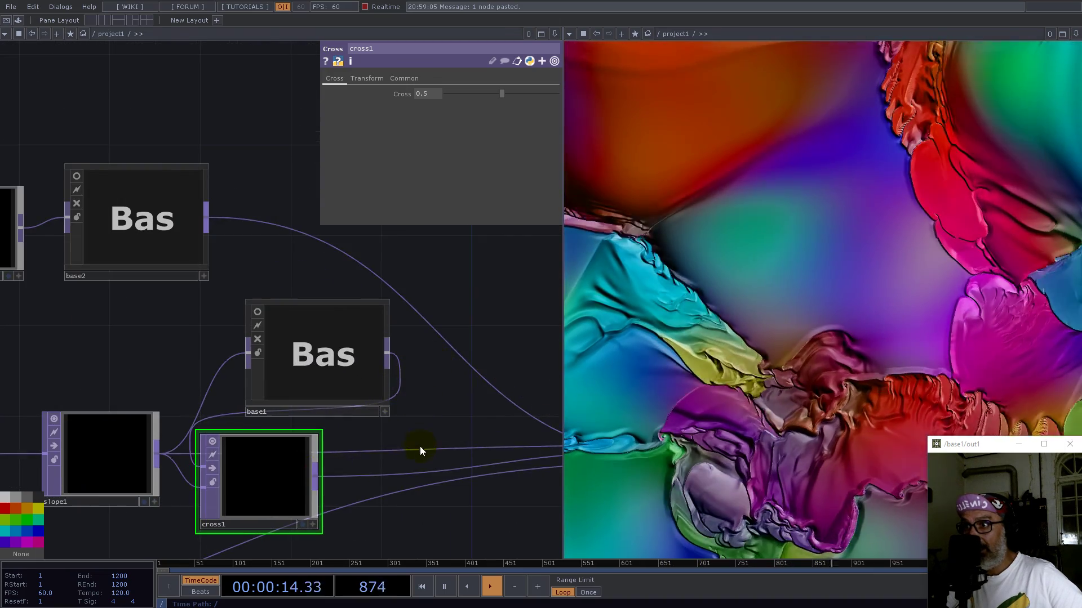
Remove the direct wire from slope1 to comp1 and reposition cross1 and base1 so the chain reads in order.
{"action": "right_click", "coordinate": [421, 451]}
{"action": "left_click", "coordinate": [433, 487]}
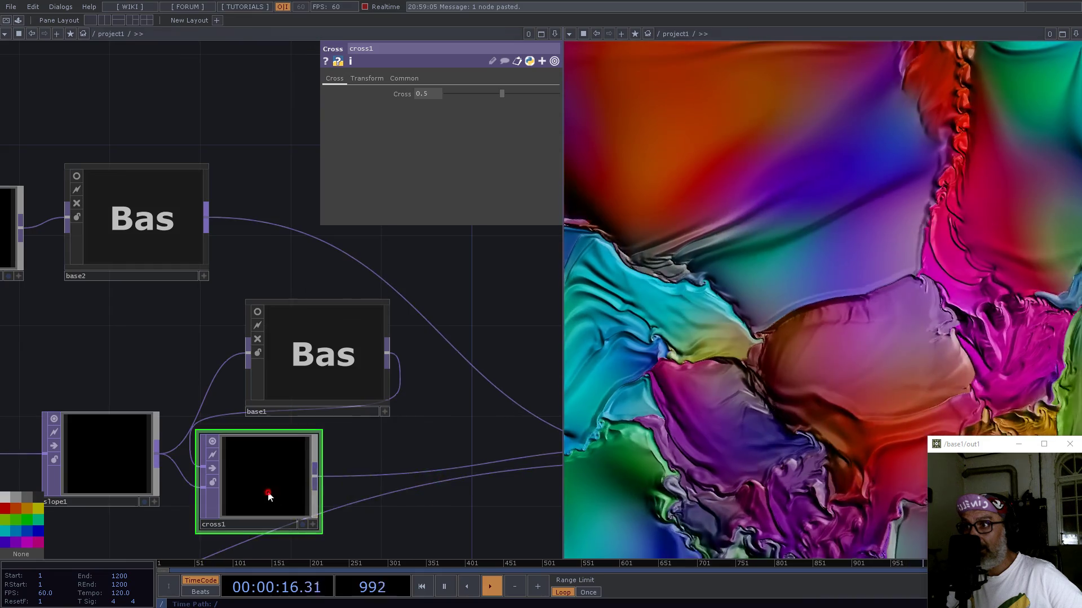
{"action": "left_click_drag", "start_coordinate": [268, 496], "coordinate": [470, 472]}
{"action": "left_click_drag", "start_coordinate": [376, 413], "coordinate": [311, 414]}
Set the Cross value of cross1 to about 0.589.
{"action": "scroll", "coordinate": [268, 363], "scroll_direction": "down", "scroll_amount": 3}
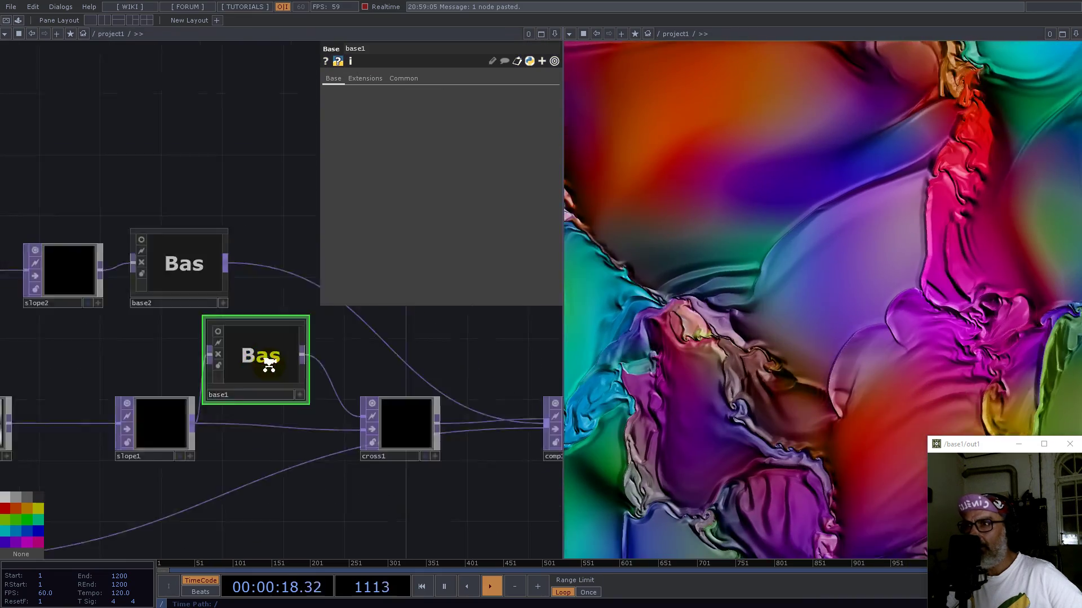
{"action": "scroll", "coordinate": [269, 364], "scroll_direction": "down", "scroll_amount": 3}
{"action": "left_click_drag", "start_coordinate": [362, 476], "coordinate": [428, 471]}
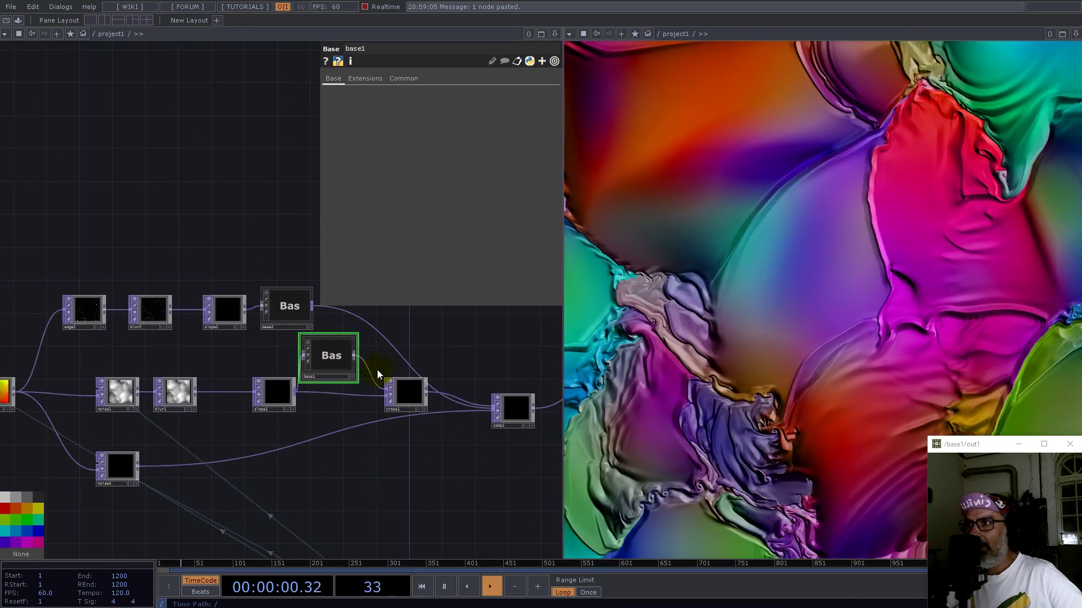
{"action": "left_click", "coordinate": [407, 398]}
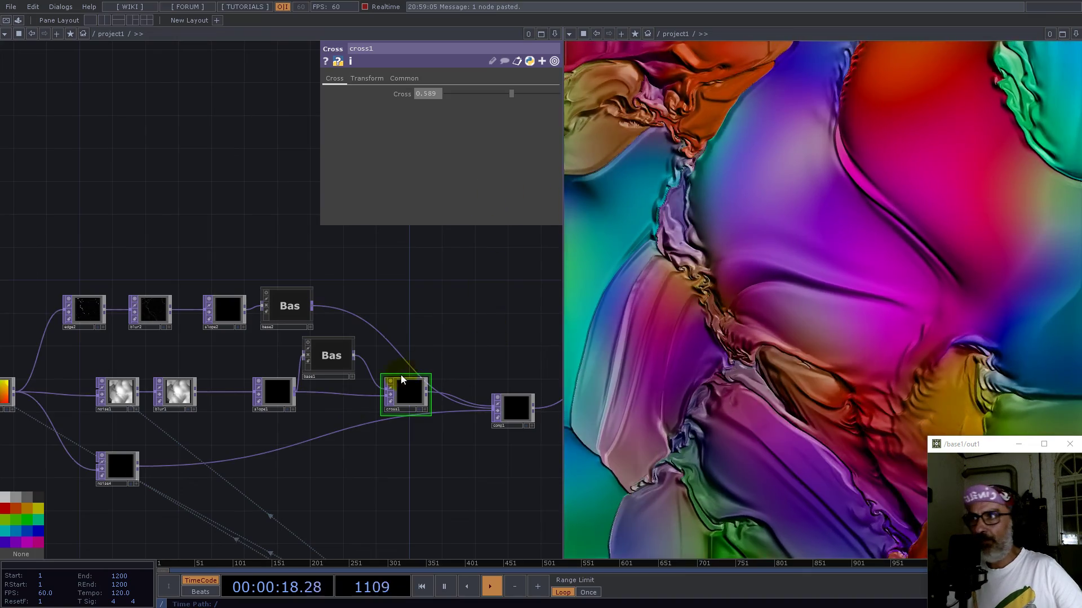
Review the settings of noise4 and noise1, and set the strength of slope1 to about 0.71.
{"action": "left_click", "coordinate": [126, 481]}
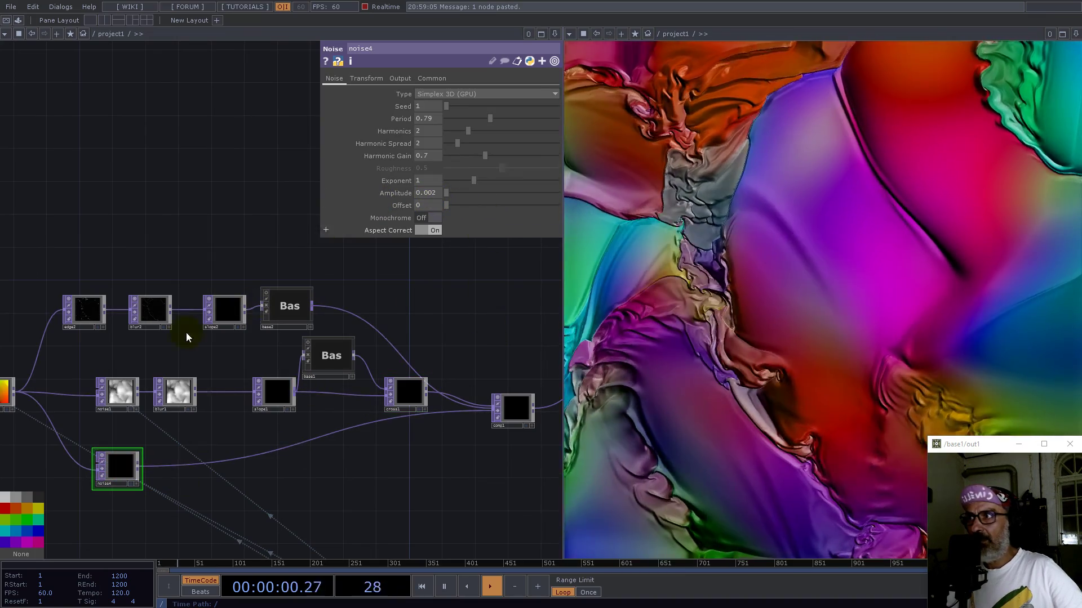
{"action": "left_click_drag", "start_coordinate": [109, 269], "coordinate": [203, 253]}
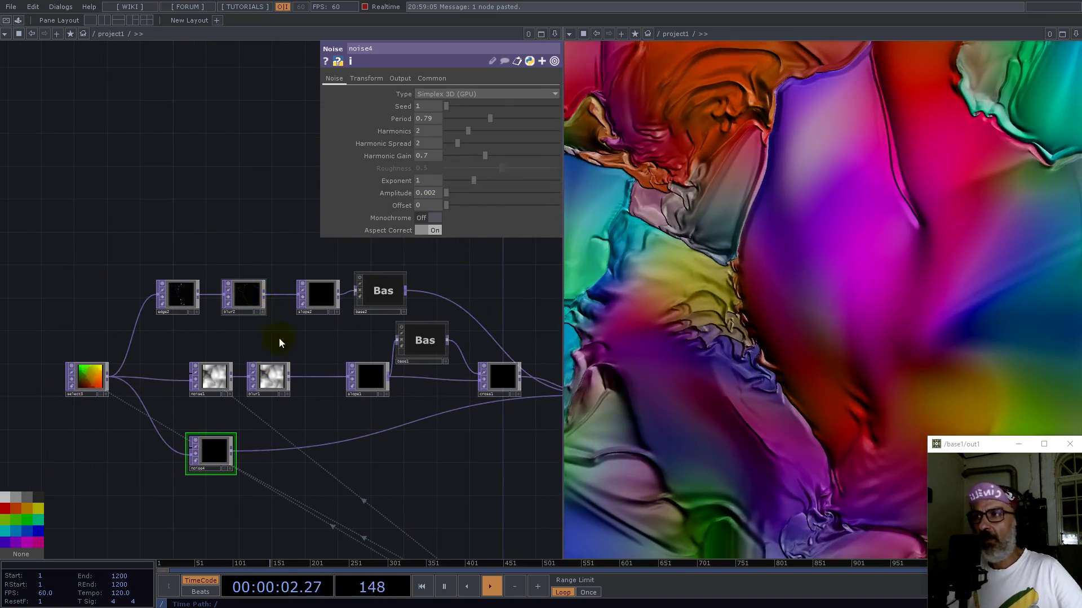
{"action": "left_click", "coordinate": [212, 377]}
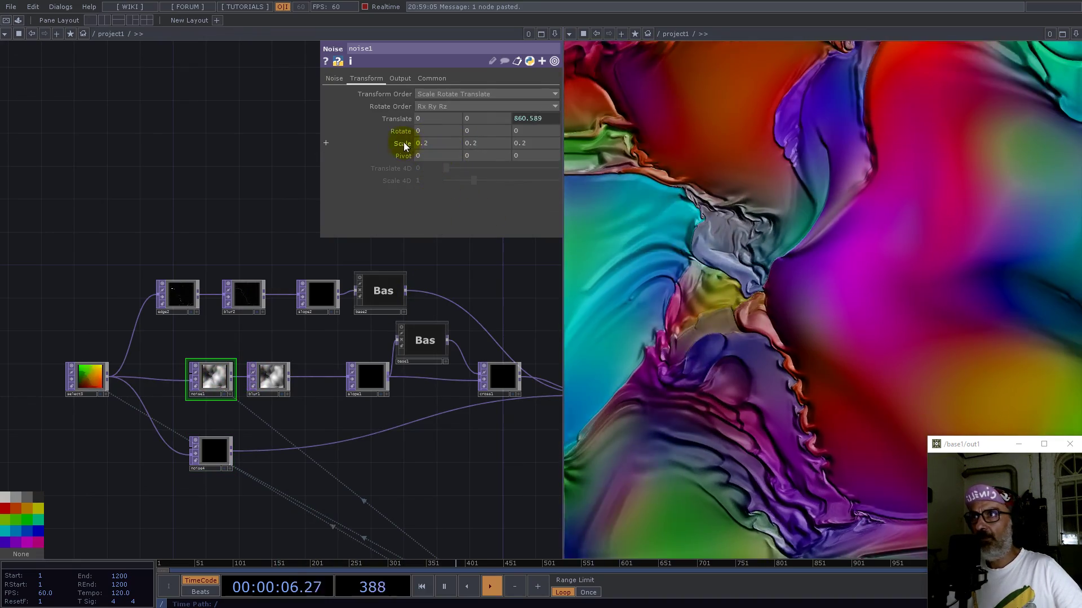
{"action": "left_click", "coordinate": [335, 80]}
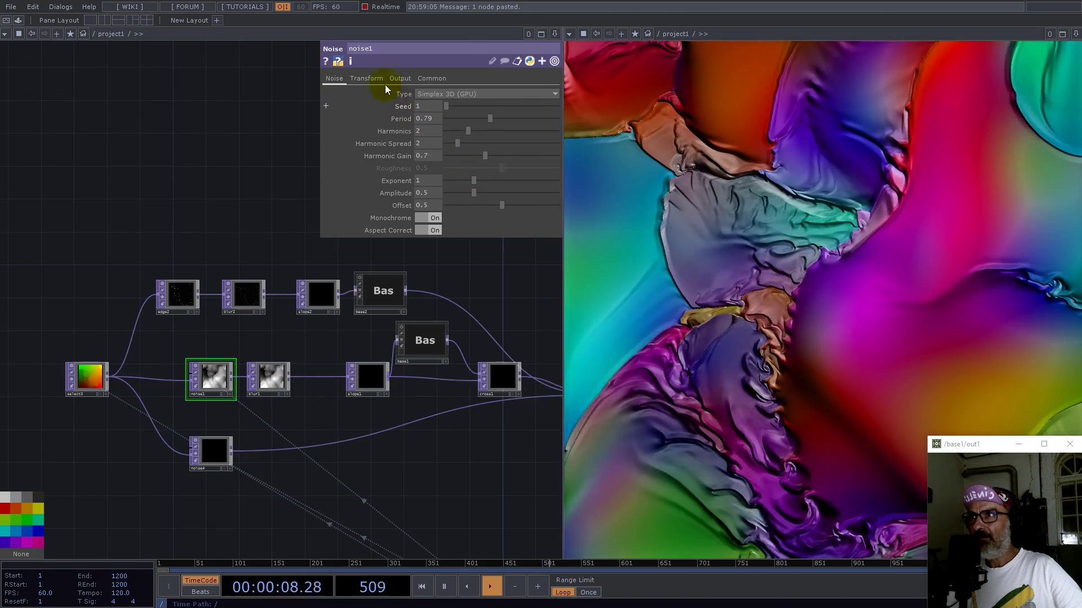
{"action": "left_click", "coordinate": [375, 384]}
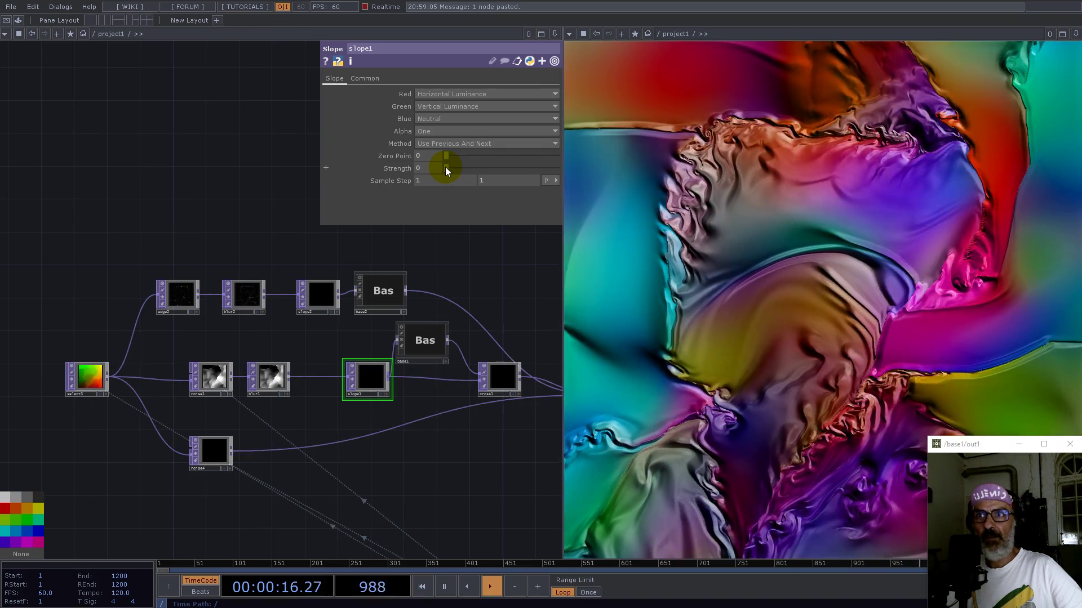
{"action": "left_click_drag", "start_coordinate": [444, 167], "coordinate": [463, 168]}
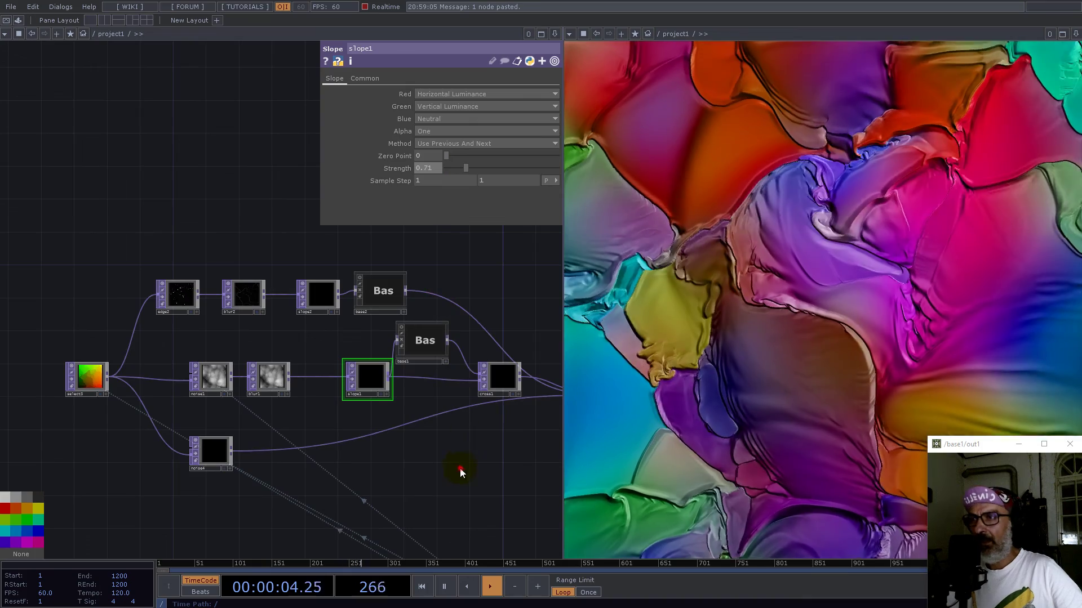
Set the opacity of level1 to 0.304.
{"action": "left_click_drag", "start_coordinate": [415, 425], "coordinate": [180, 314]}
{"action": "scroll", "coordinate": [183, 306], "scroll_direction": "down", "scroll_amount": 5}
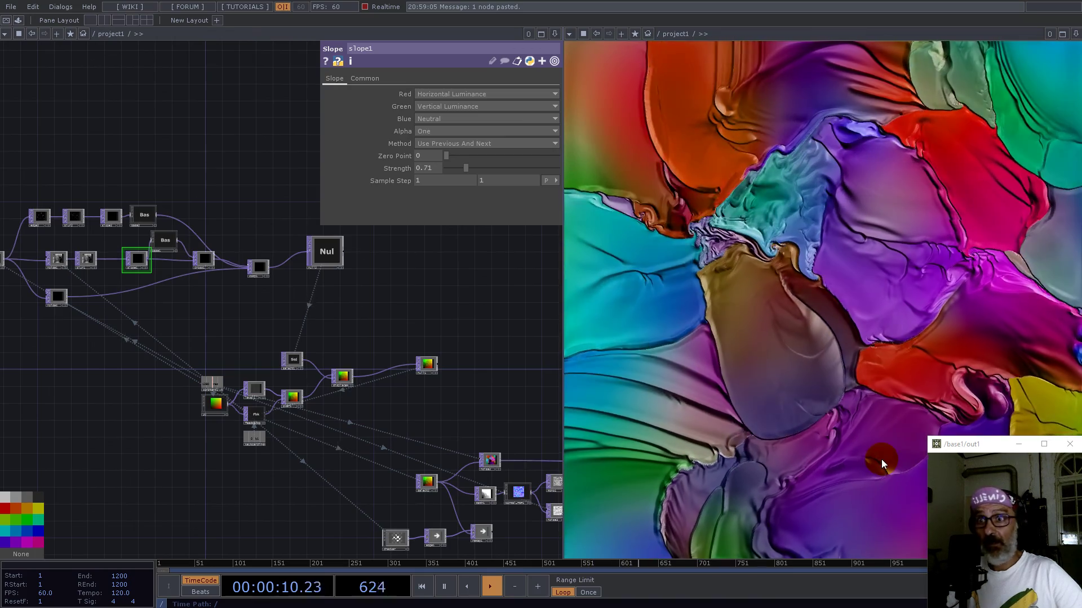
{"action": "left_click", "coordinate": [254, 389]}
{"action": "left_click_drag", "start_coordinate": [447, 106], "coordinate": [480, 111]}
{"action": "left_click_drag", "start_coordinate": [505, 390], "coordinate": [308, 261]}
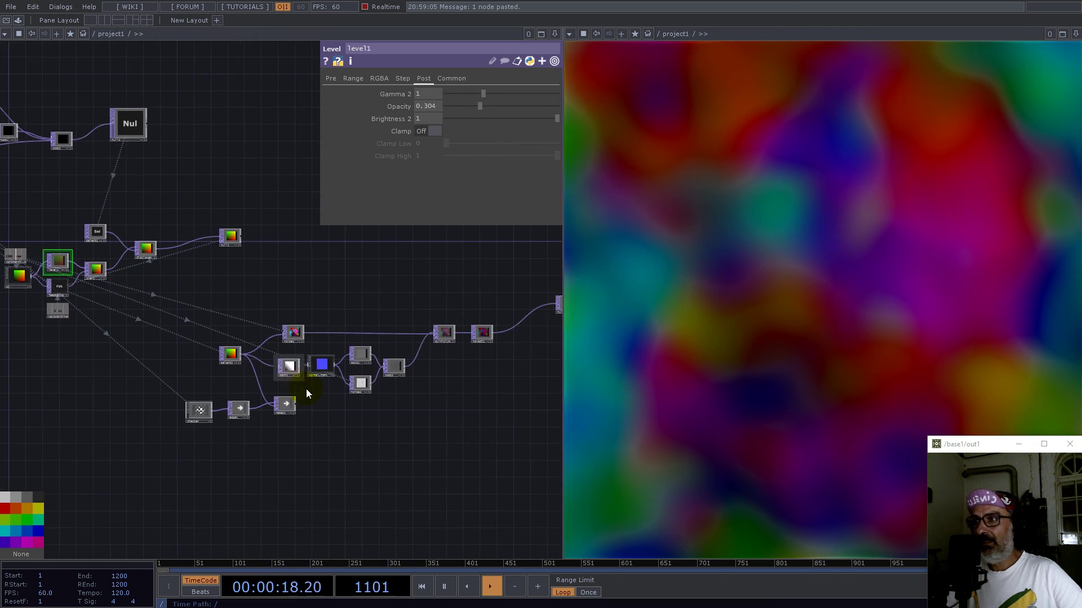
Enable the bypassed checker, edge1 and remap1 nodes and wire remap1 into the output chain to display the grid.
{"action": "scroll", "coordinate": [306, 389], "scroll_direction": "up", "scroll_amount": 3}
{"action": "scroll", "coordinate": [289, 413], "scroll_direction": "up", "scroll_amount": 3}
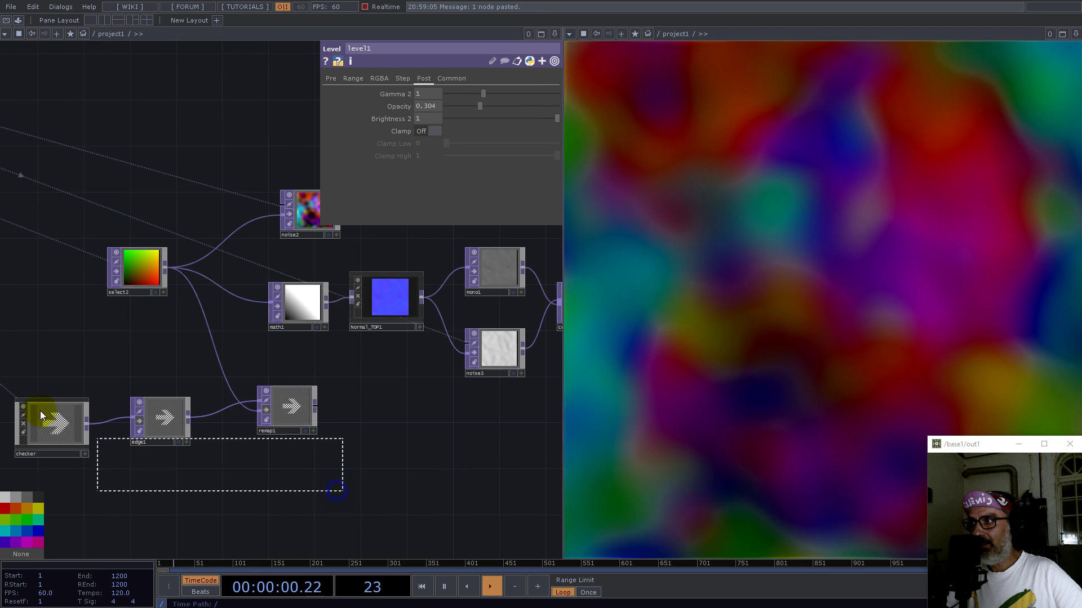
{"action": "left_click", "coordinate": [50, 430]}
{"action": "left_click_drag", "start_coordinate": [397, 416], "coordinate": [270, 496]}
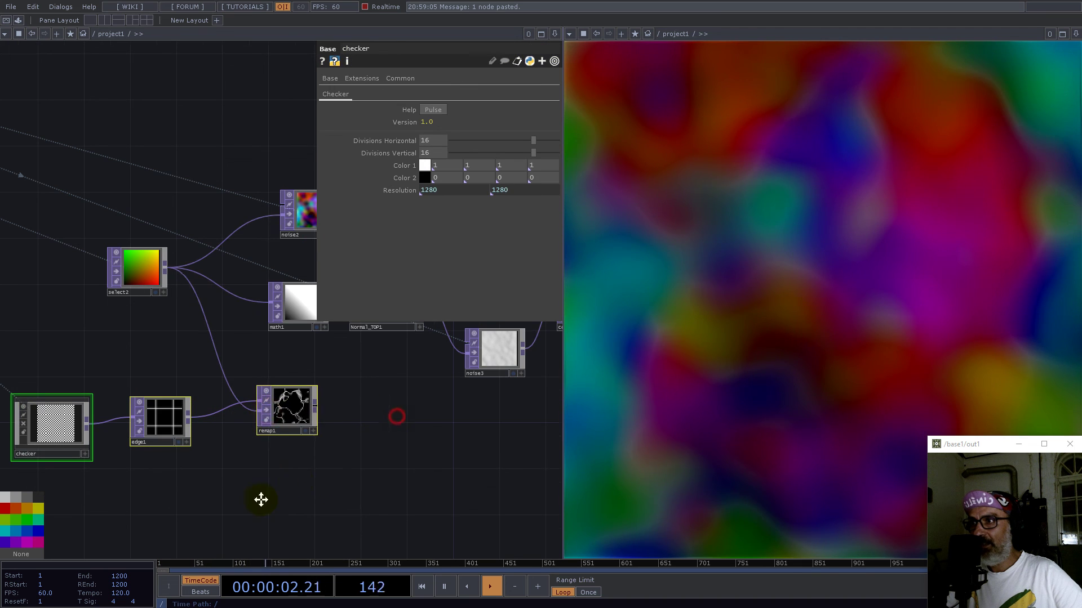
{"action": "scroll", "coordinate": [227, 489], "scroll_direction": "down", "scroll_amount": 2}
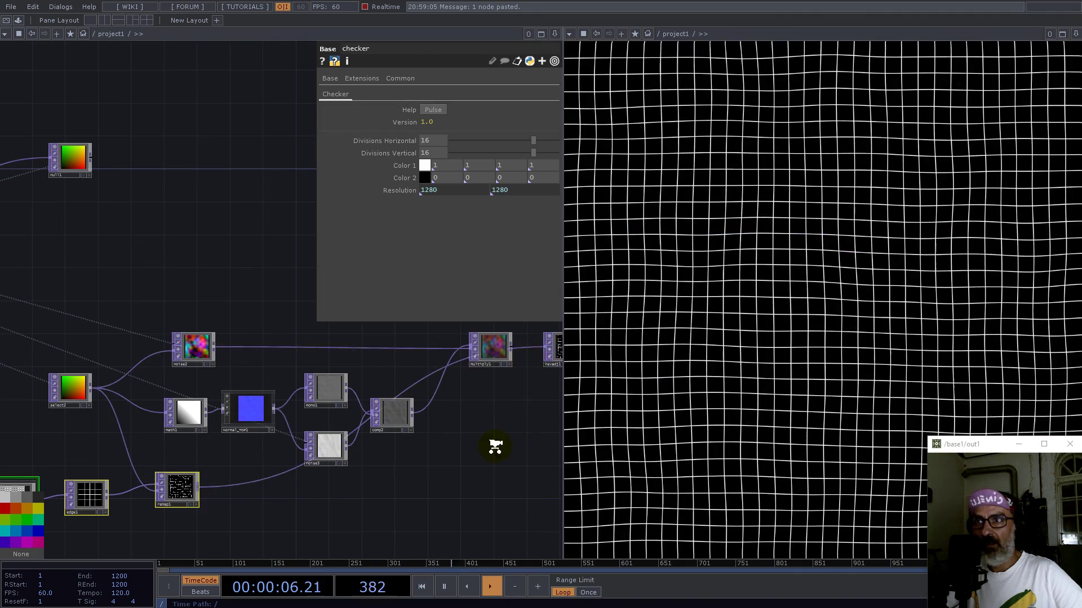
Lower the opacity of level1 to about 0.025 while previewing the grid distortion.
{"action": "scroll", "coordinate": [270, 374], "scroll_direction": "down", "scroll_amount": 3}
{"action": "scroll", "coordinate": [152, 350], "scroll_direction": "up", "scroll_amount": 2}
{"action": "scroll", "coordinate": [453, 423], "scroll_direction": "up", "scroll_amount": 3}
{"action": "left_click", "coordinate": [452, 422]}
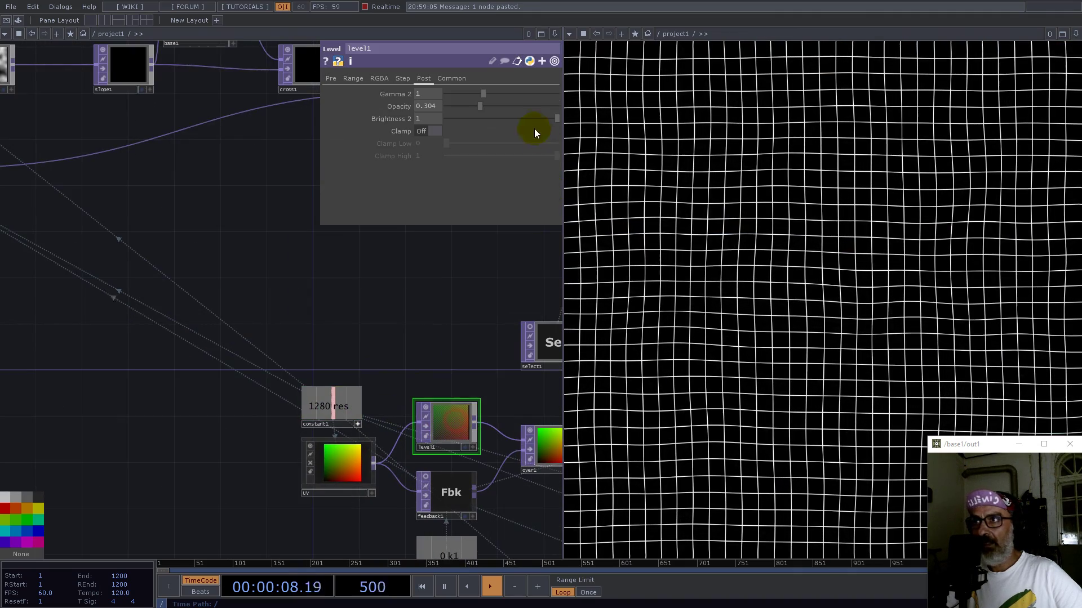
{"action": "left_click_drag", "start_coordinate": [477, 104], "coordinate": [450, 106]}
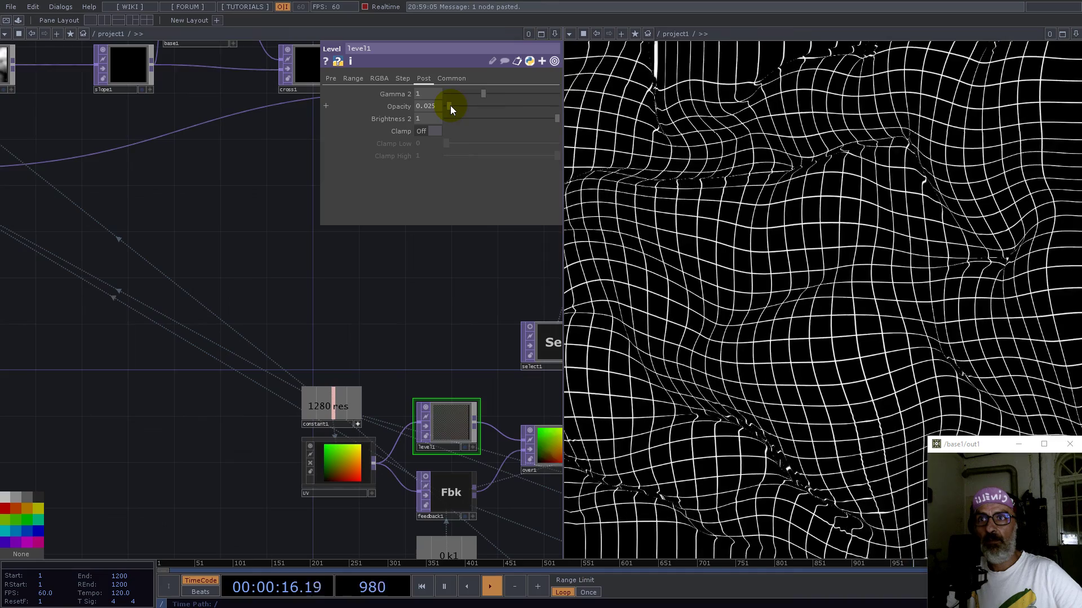
Undo the level1 opacity changes, the remap1 connection and the enabling of the checker, edge1 and remap1 nodes.
{"action": "scroll", "coordinate": [212, 334], "scroll_direction": "down", "scroll_amount": 5}
{"action": "left_click_drag", "start_coordinate": [429, 394], "coordinate": [133, 321]}
{"action": "key", "text": "ctrl+z"}
{"action": "key", "text": "ctrl+z"}
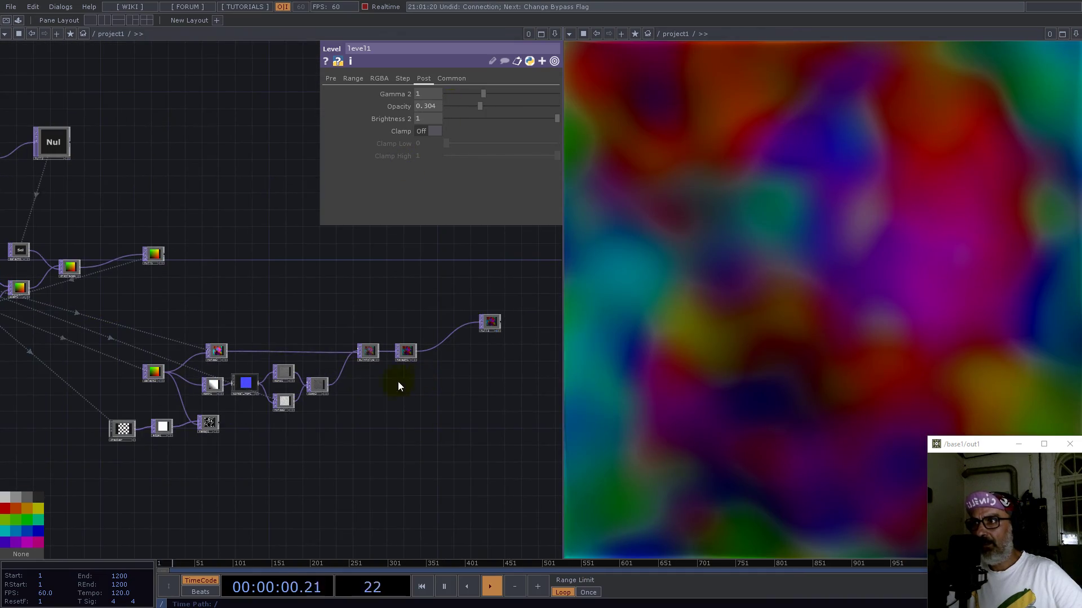
{"action": "key", "text": "ctrl+z"}
{"action": "key", "text": "ctrl+z"}
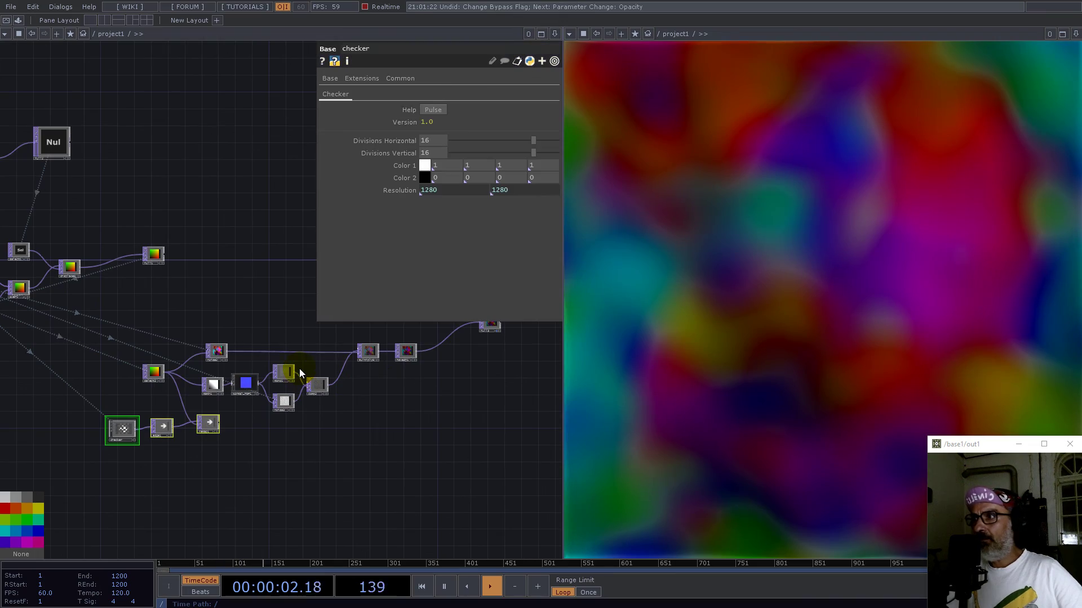
Set the period of noise2 to 1.31 and its seed to about 1168.
{"action": "left_click_drag", "start_coordinate": [111, 314], "coordinate": [313, 360]}
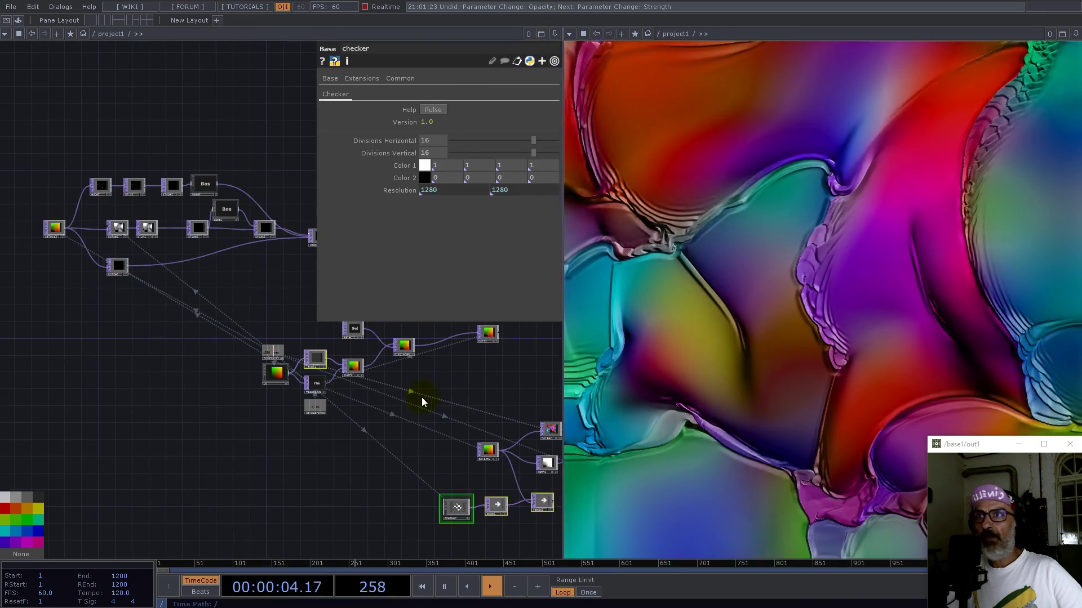
{"action": "left_click_drag", "start_coordinate": [224, 294], "coordinate": [188, 369]}
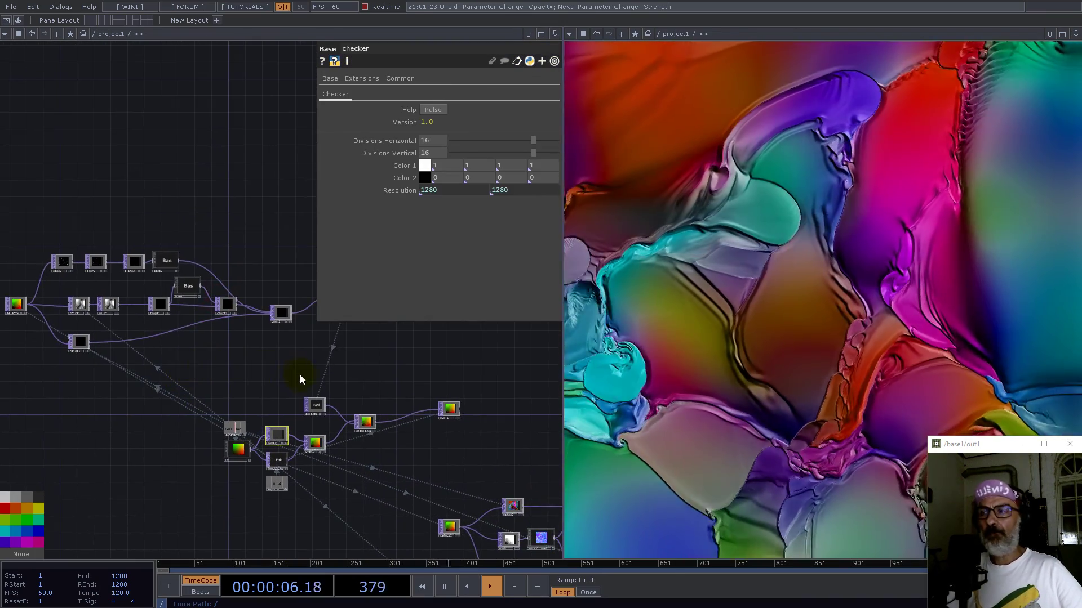
{"action": "scroll", "coordinate": [333, 434], "scroll_direction": "up", "scroll_amount": 5}
{"action": "scroll", "coordinate": [335, 417], "scroll_direction": "up", "scroll_amount": 1}
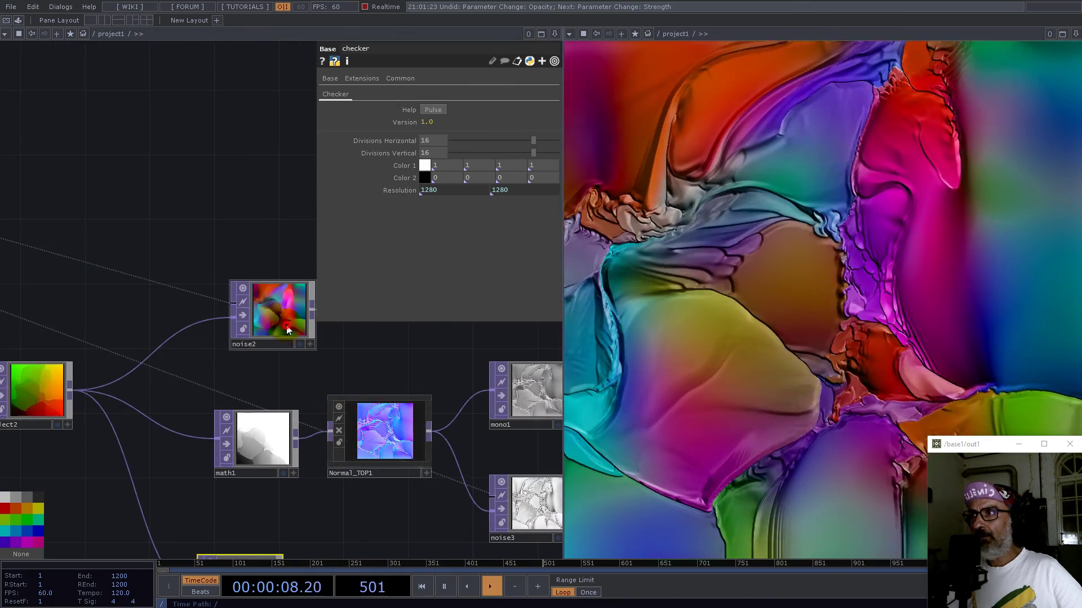
{"action": "left_click", "coordinate": [273, 310]}
{"action": "left_click_drag", "start_coordinate": [484, 119], "coordinate": [516, 119]}
{"action": "left_click_drag", "start_coordinate": [442, 106], "coordinate": [462, 127]}
{"action": "scroll", "coordinate": [343, 340], "scroll_direction": "down", "scroll_amount": 8}
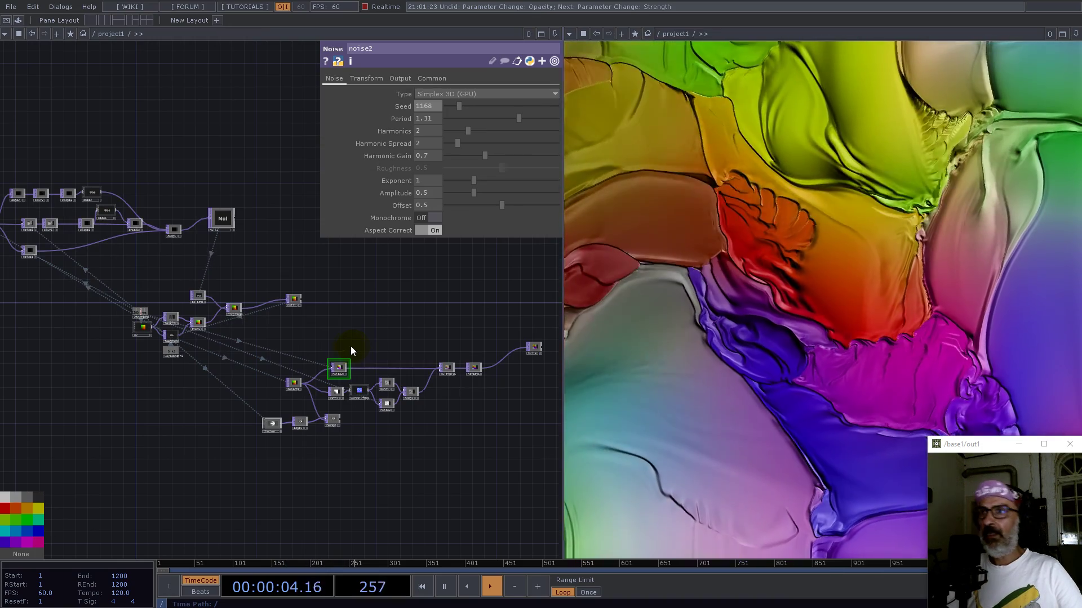
{"action": "left_click", "coordinate": [323, 377]}
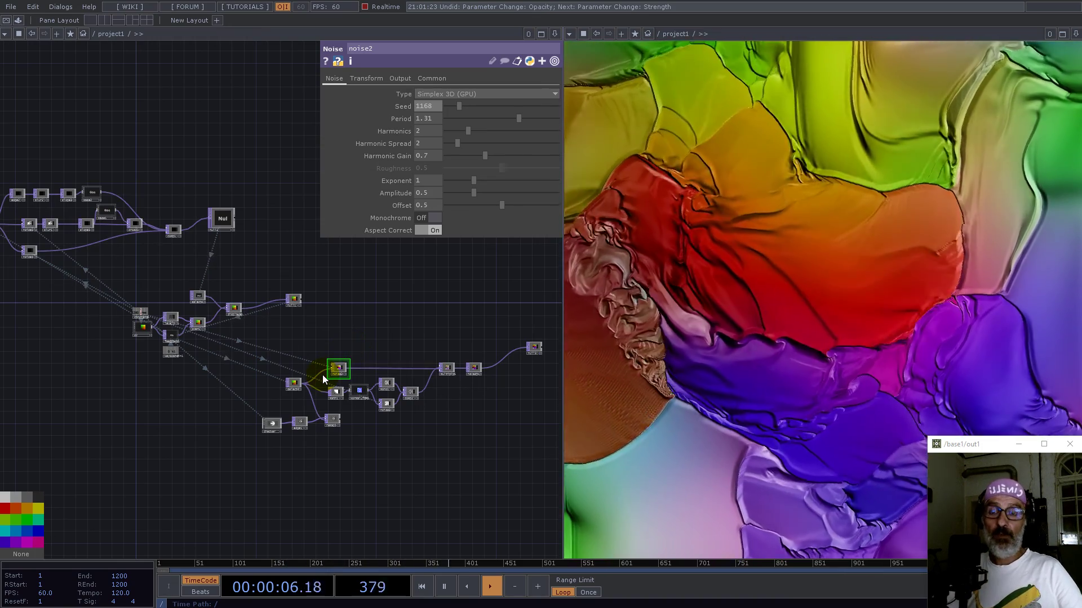